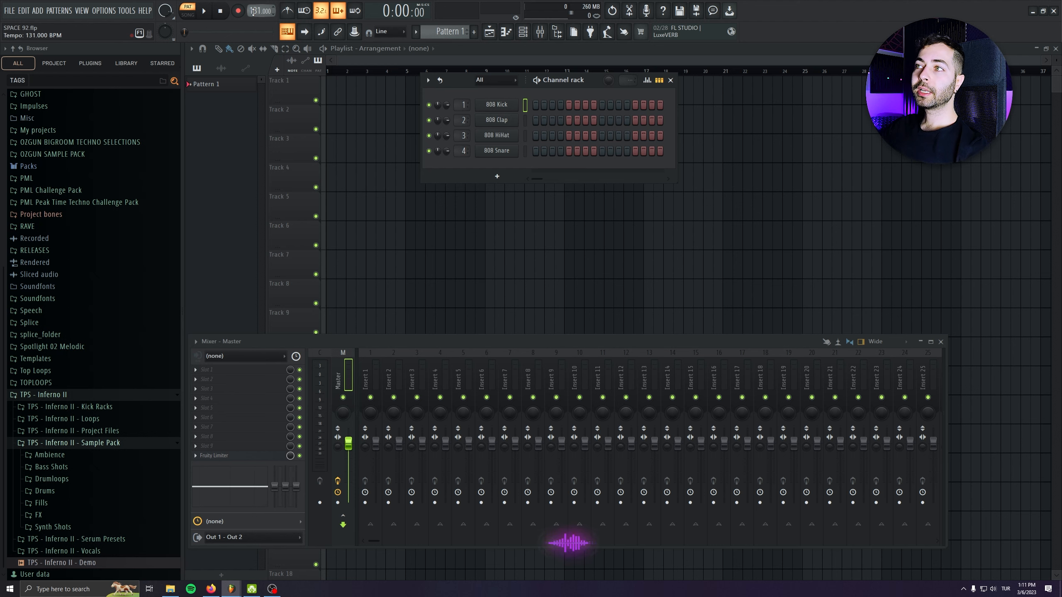
Insert a Serum channel above the 808 Kick and audition the BS - Bright preset with its Cutoff macro raised to 72%
right_click(492, 105)
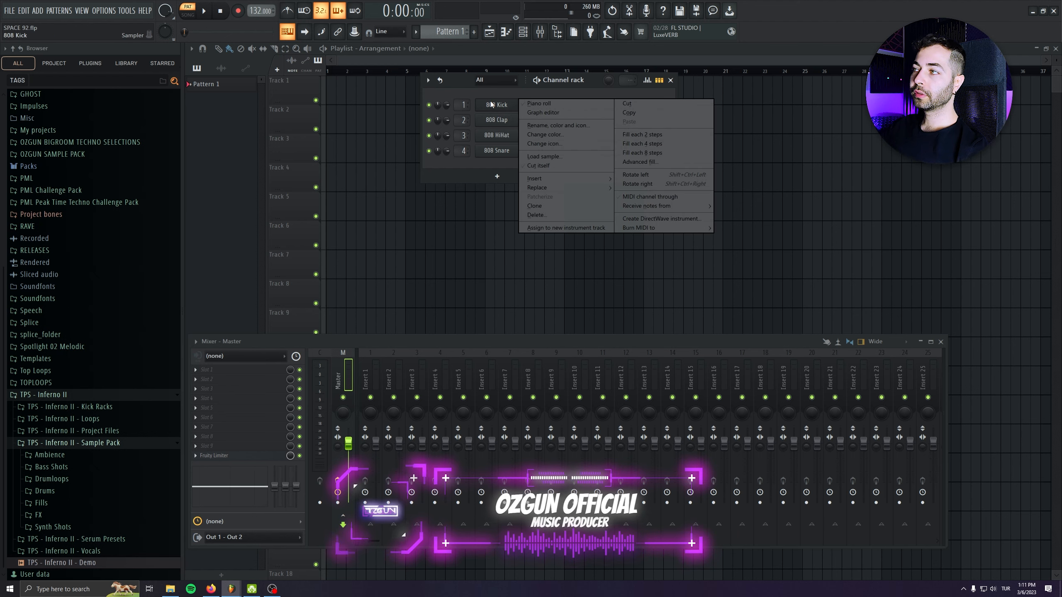
click(589, 176)
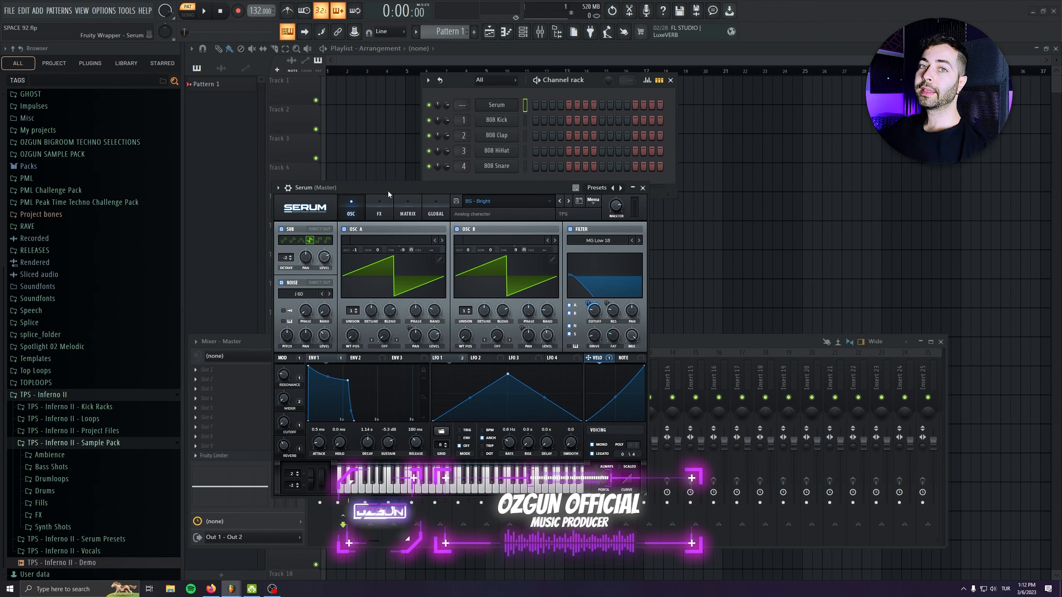
key(z)
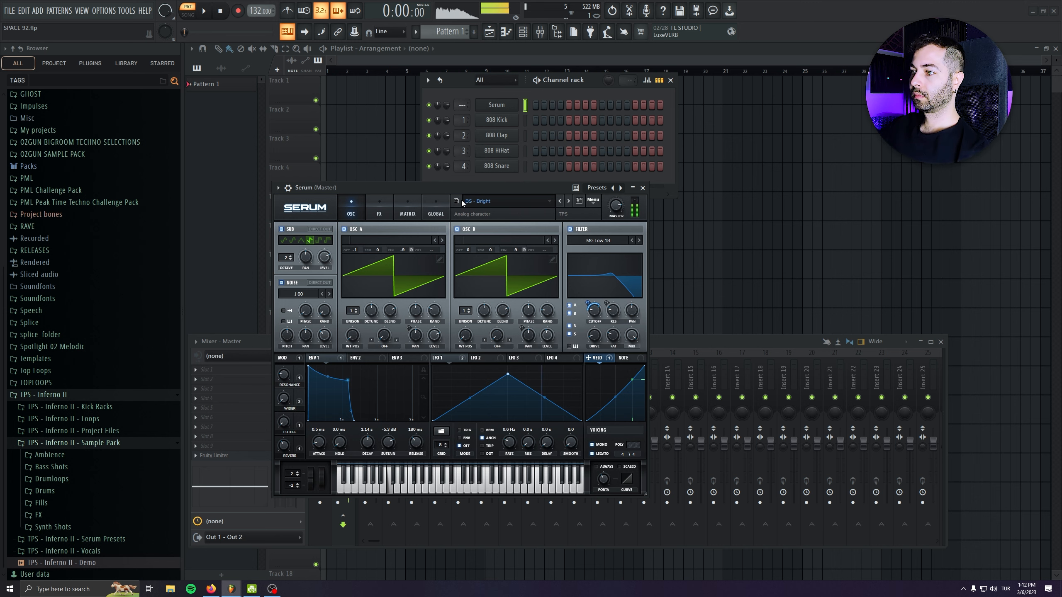
drag(283, 424, 283, 358)
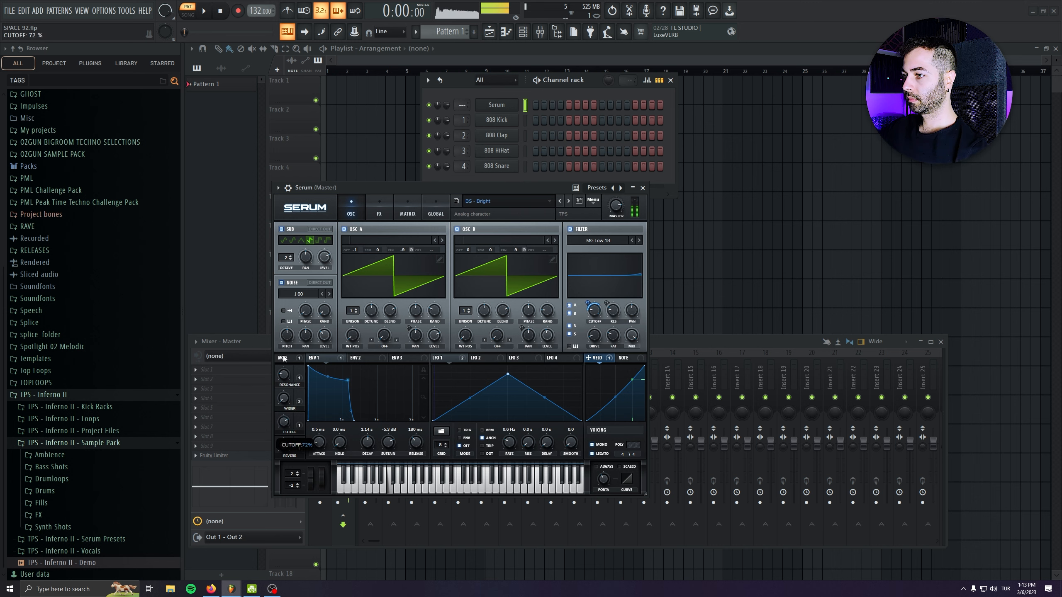
Audition the BS - Church and BS - Cutter bass presets in Serum
drag(456, 188, 453, 210)
click(572, 235)
click(579, 364)
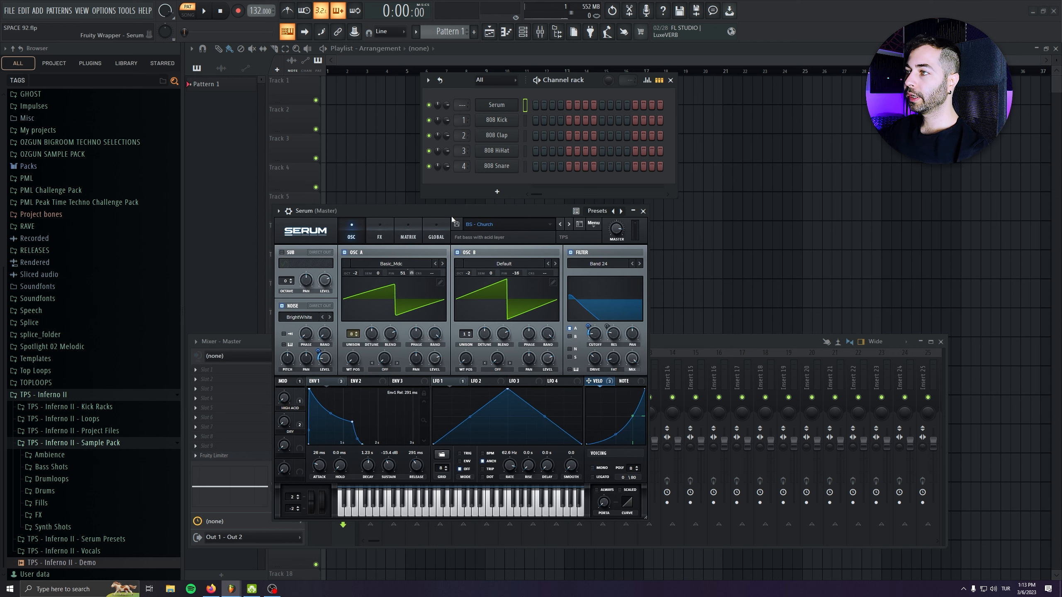
key(z)
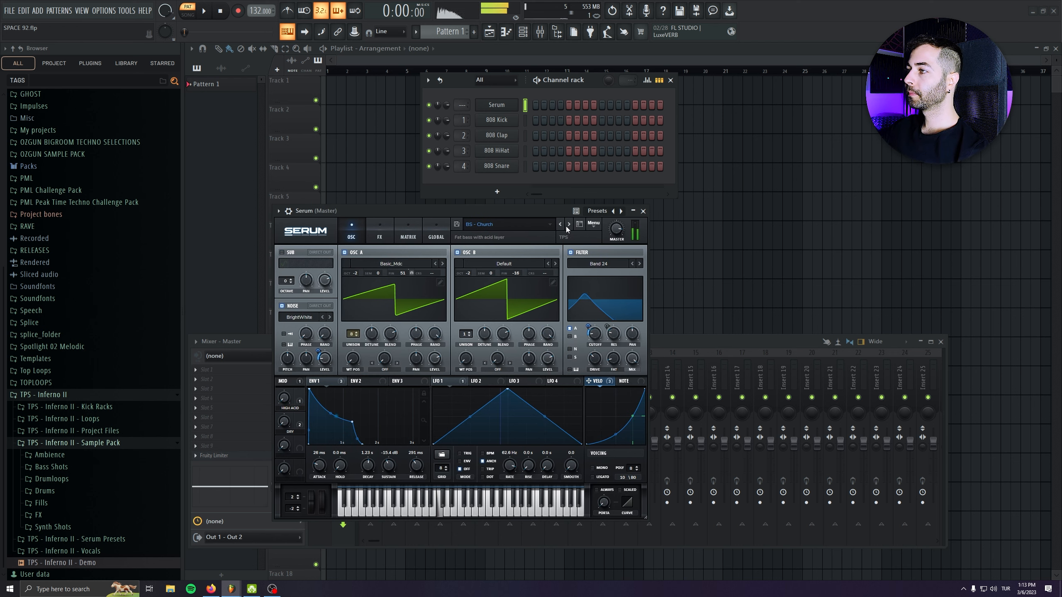
click(569, 224)
key(z)
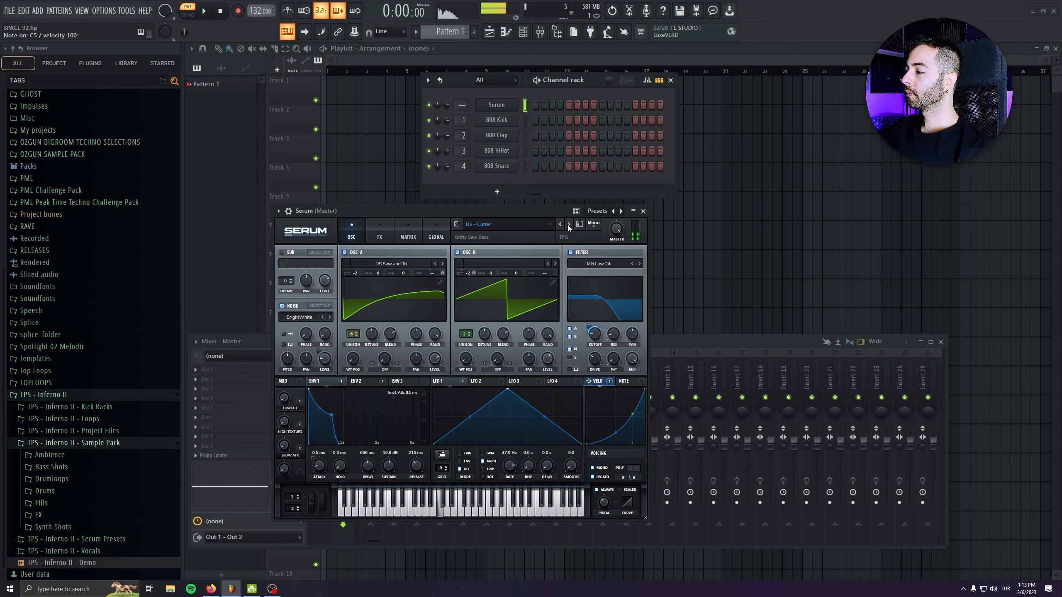
Audition the BS - Duty, BS - Engine and BS - Good bass presets in Serum
click(569, 225)
click(568, 225)
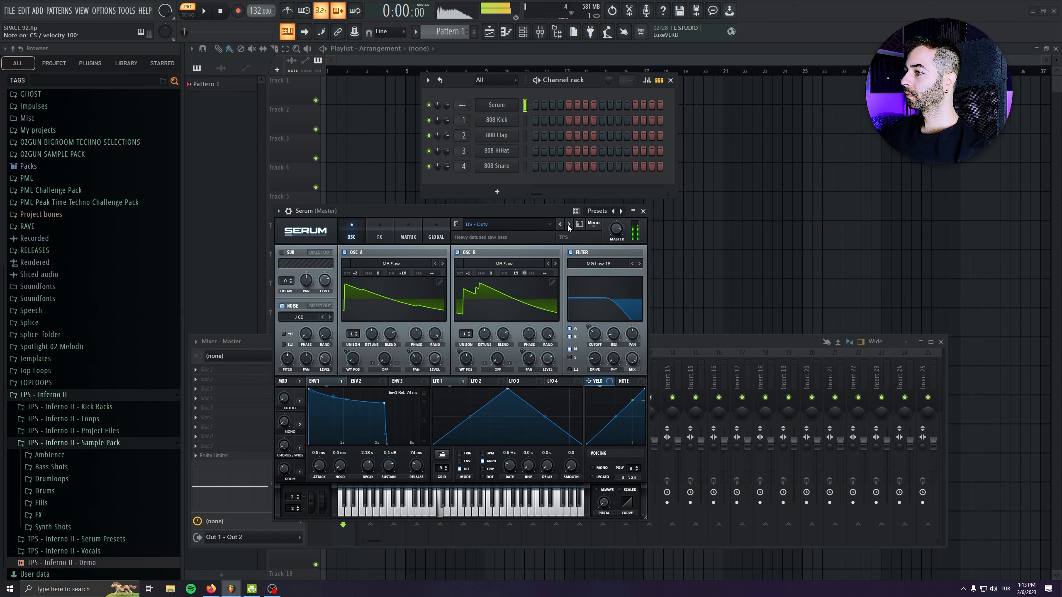
click(569, 226)
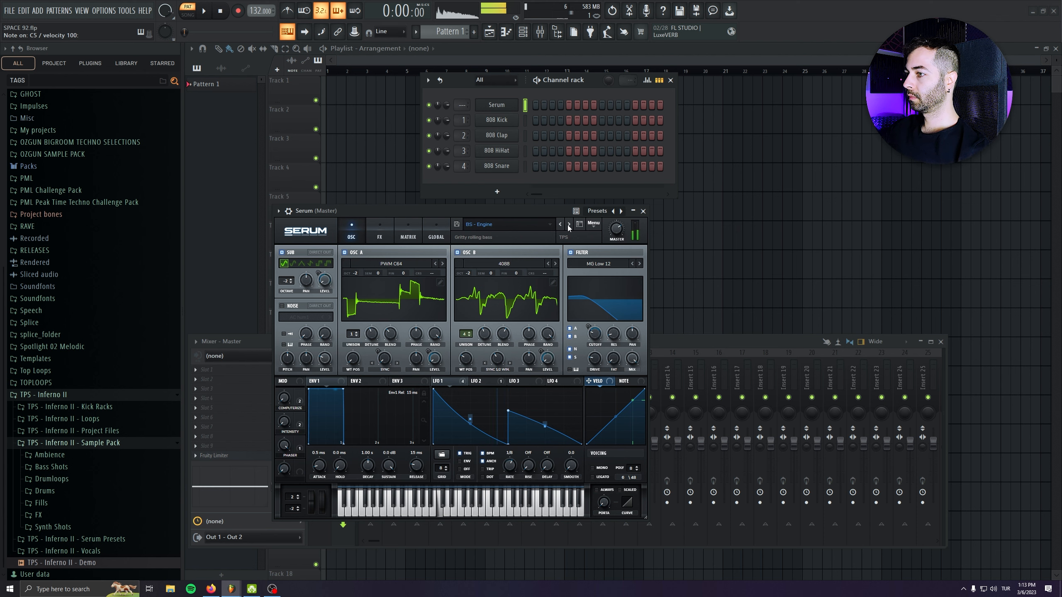
click(568, 225)
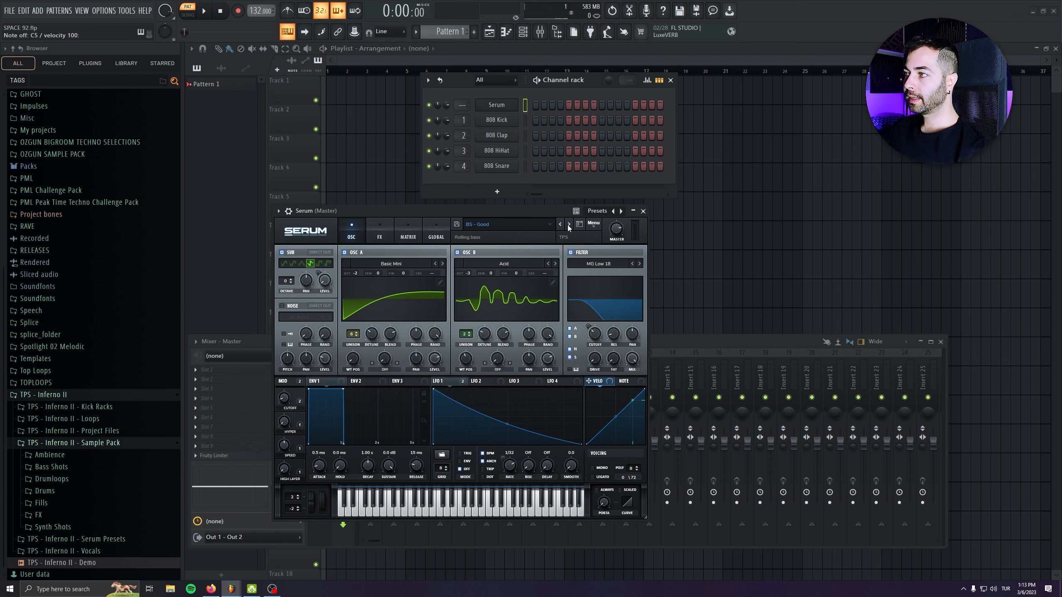
Compare the BS - Massive, BS - Jupiter and BS - Mind bass presets in Serum
click(569, 225)
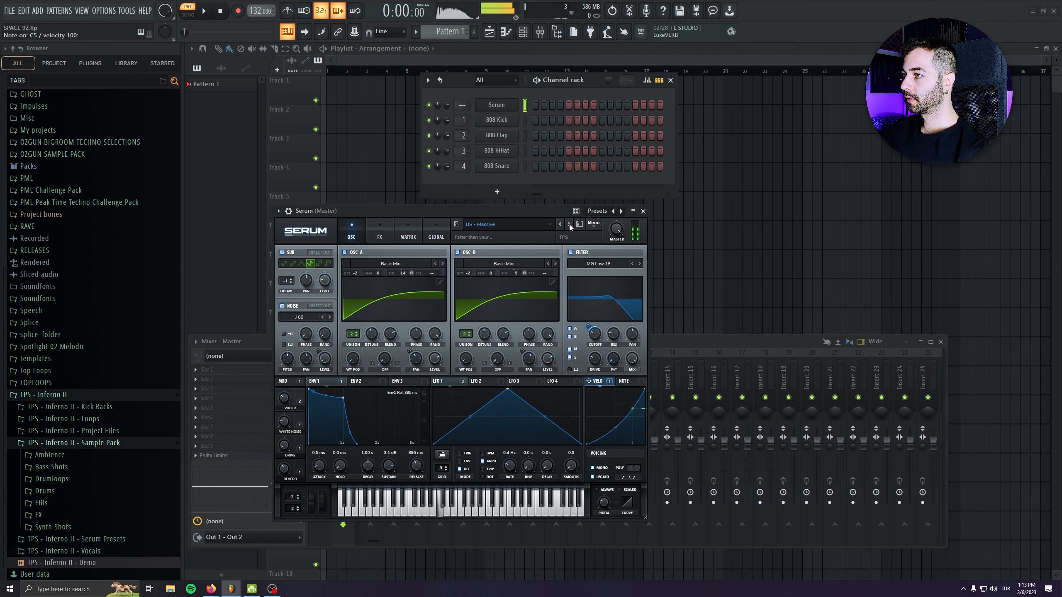
click(563, 225)
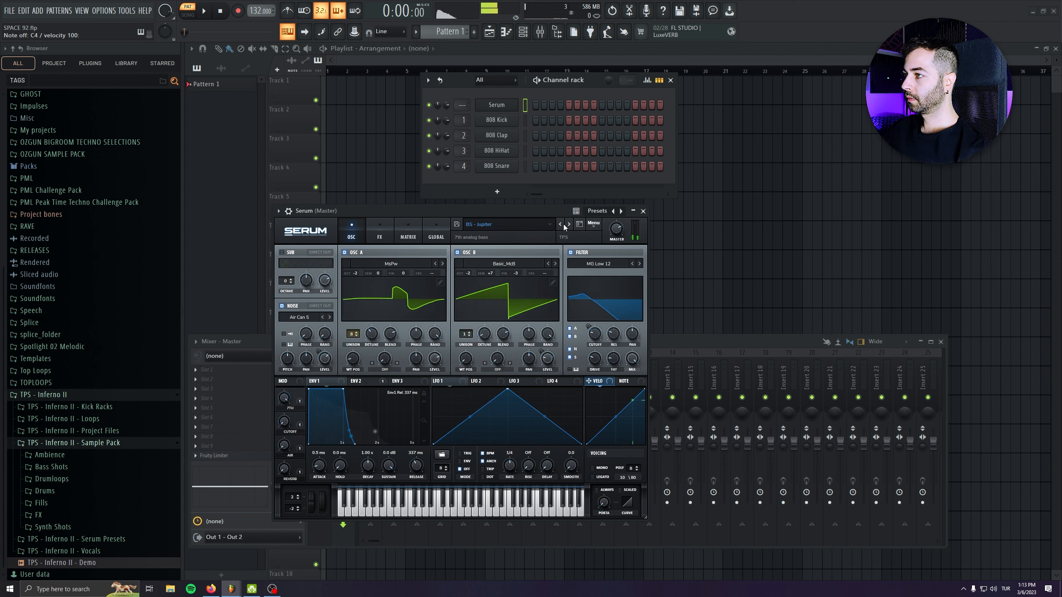
click(573, 228)
click(573, 227)
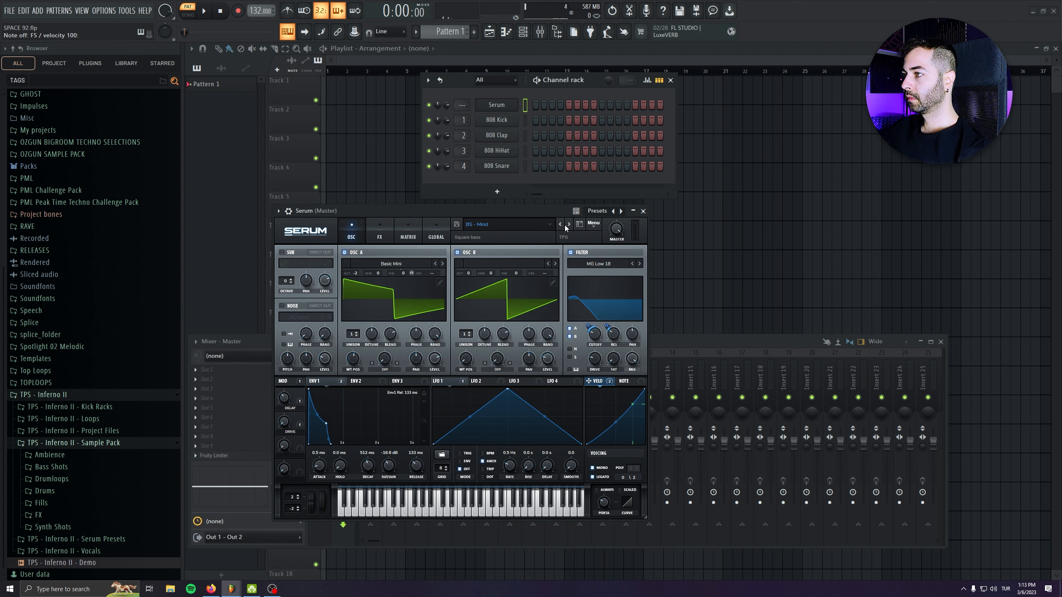
Load the Serum bass preset described as a fat bass stab and close the plugin window
click(564, 225)
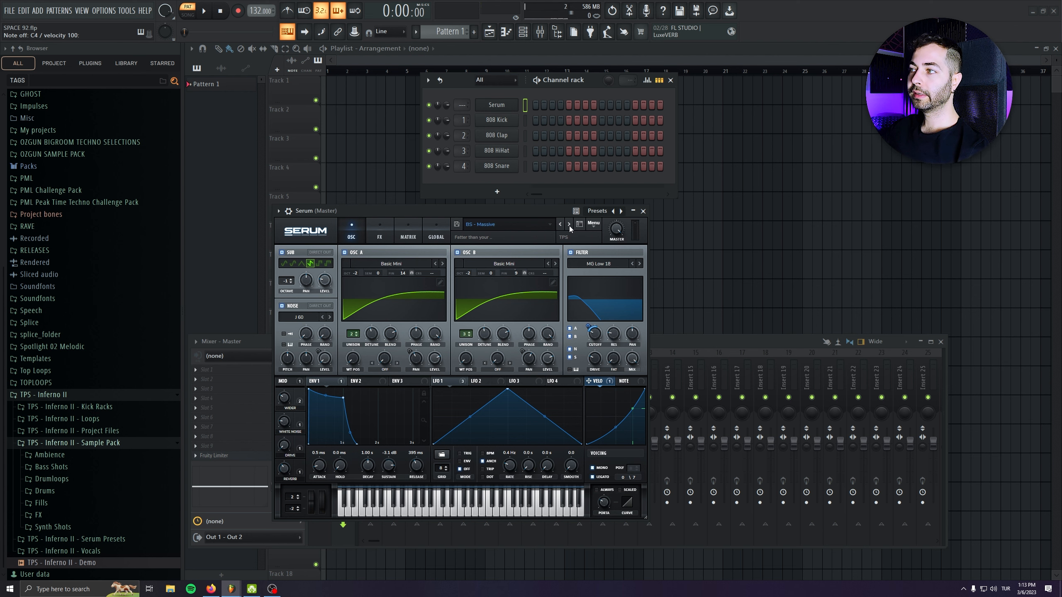
click(569, 225)
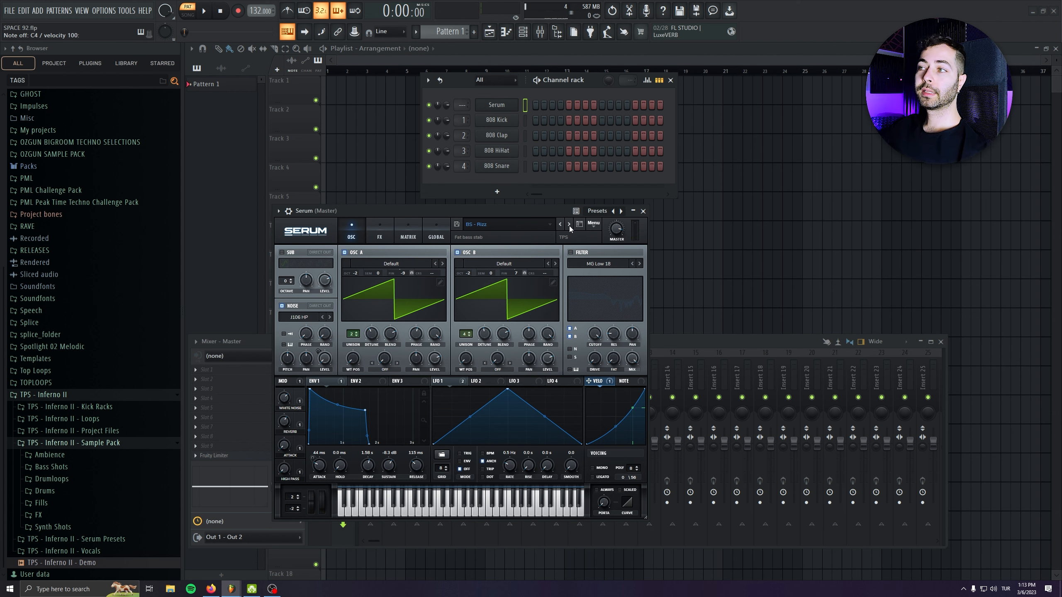
click(642, 211)
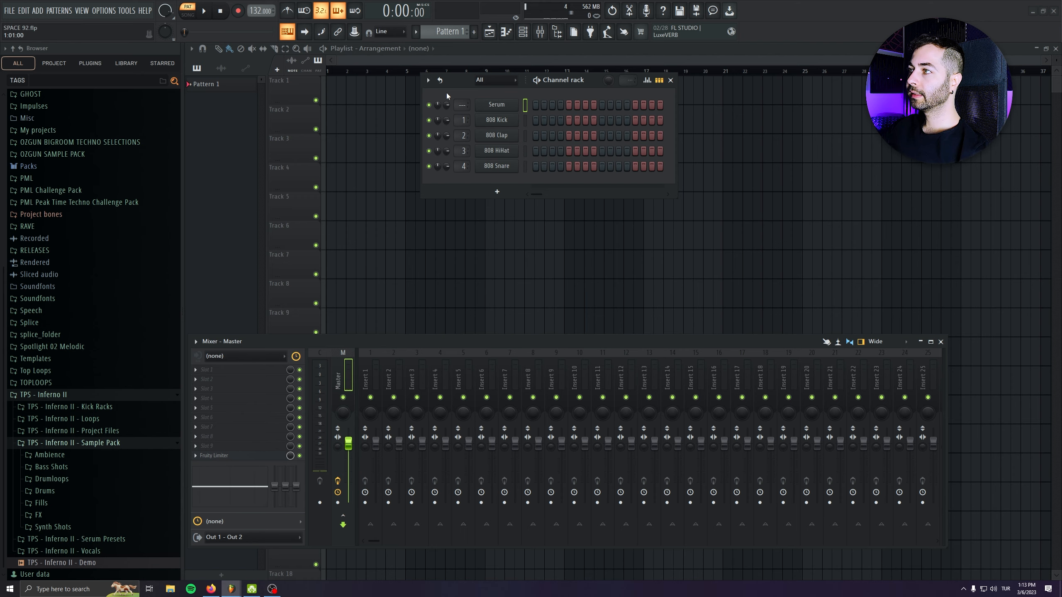
Open the Serum channel's piano roll and close the Mixer
right_click(515, 108)
click(553, 103)
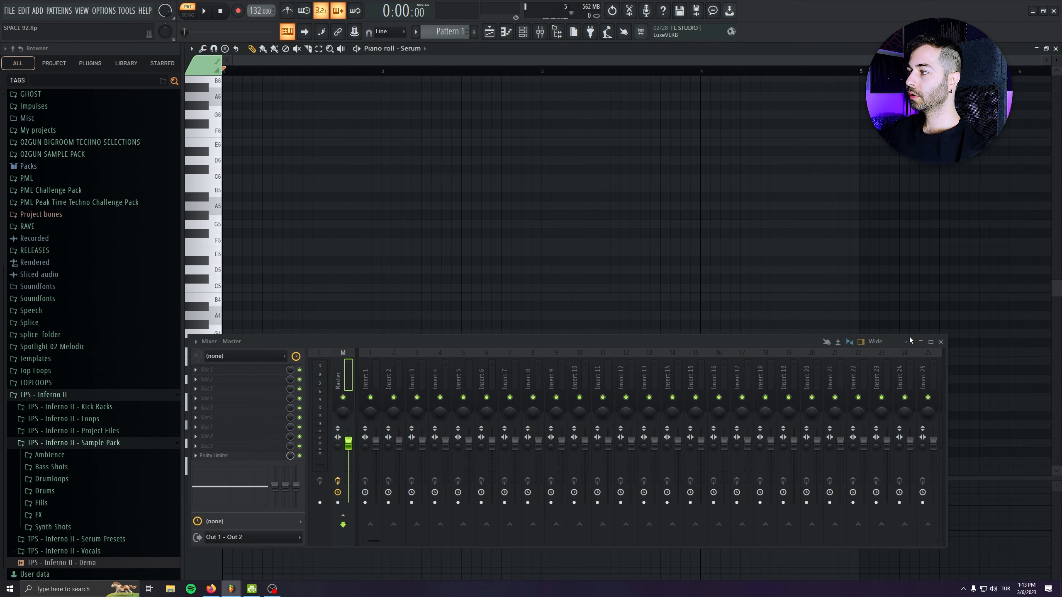
click(941, 342)
Set the piano roll's scale highlighting to root note G with the Other Phrygian scale
click(191, 48)
mouse_move(201, 96)
mouse_move(312, 256)
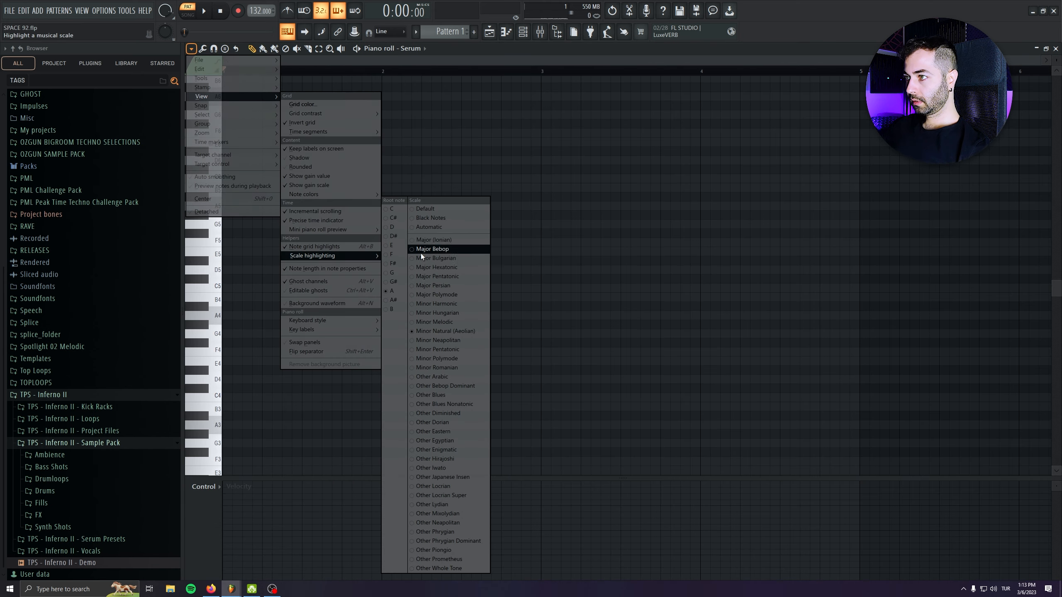
click(396, 272)
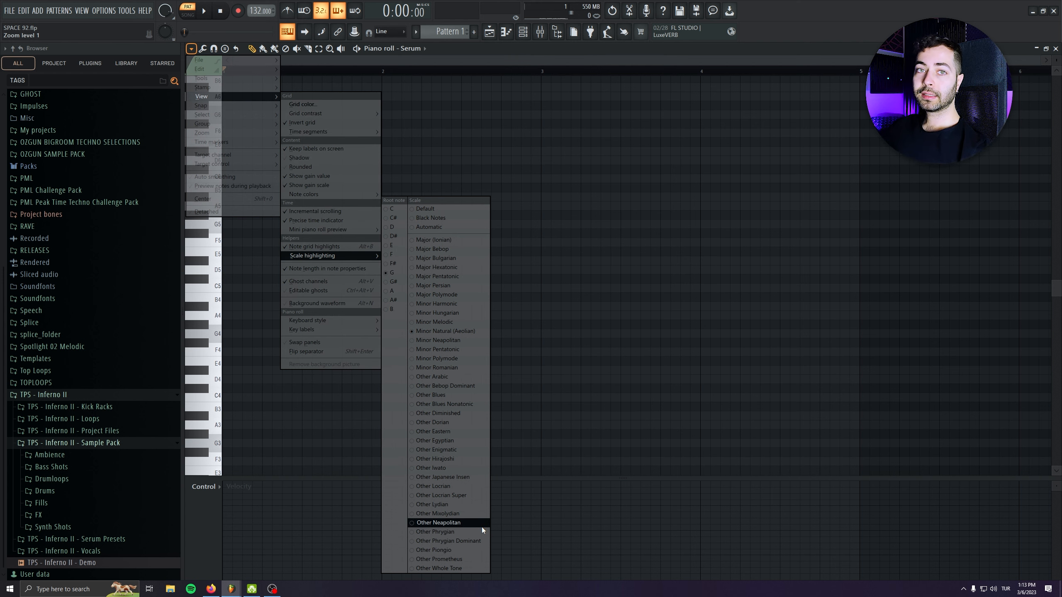
click(456, 535)
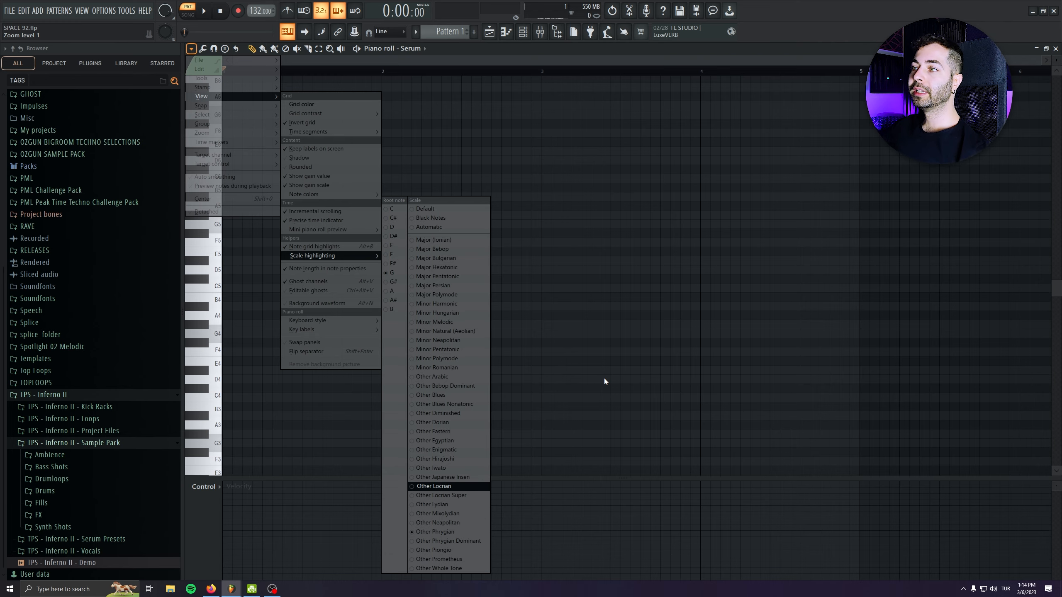
click(604, 380)
Place a two-bar D#4 note at bar 1 and a two-bar G3 note at bar 3 while the pattern plays
key(space)
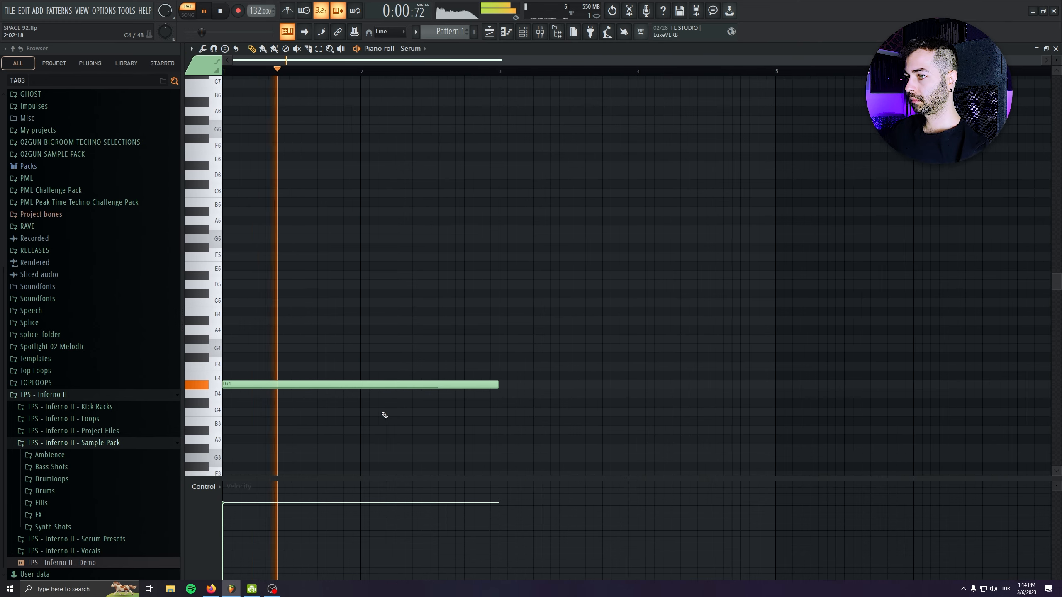
click(408, 379)
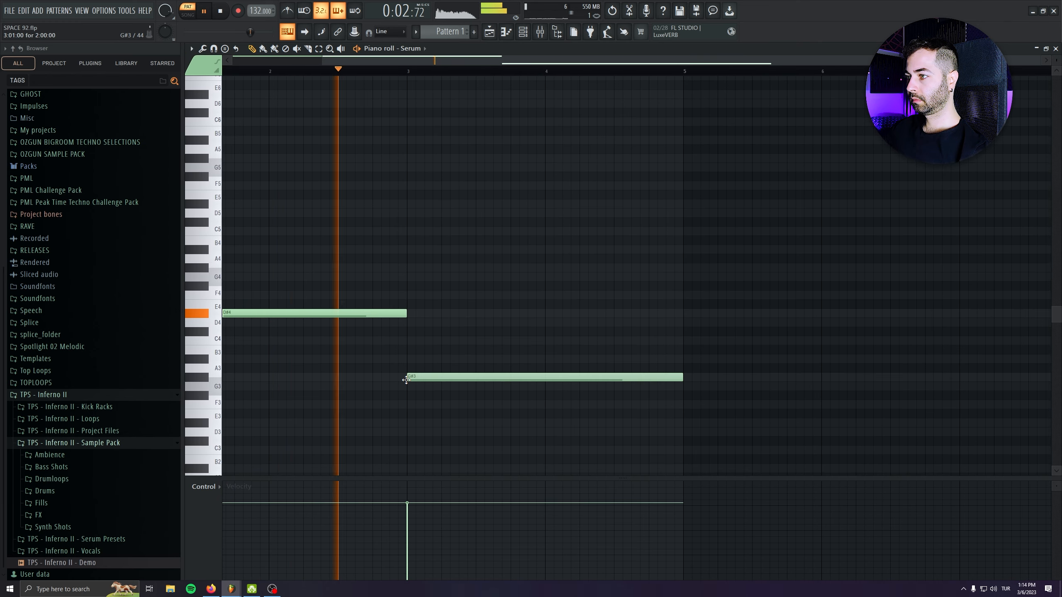
drag(408, 378, 407, 392)
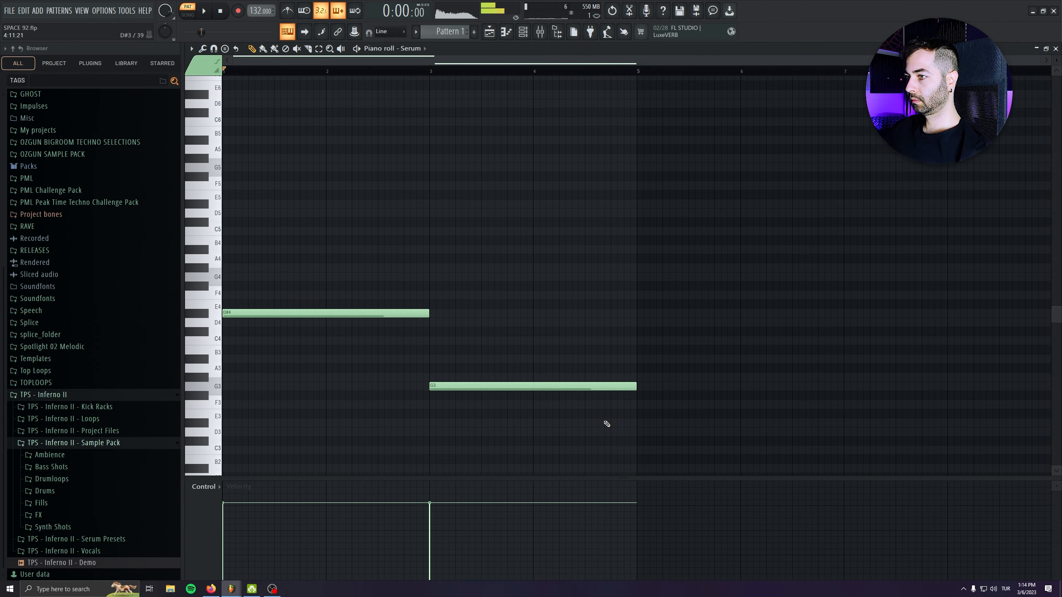
Transpose both notes up one octave and add a two-bar C5 note at bar 5
key(ctrl+a)
key(ctrl+Up)
mouse_move(598, 400)
mouse_down()
mouse_move(599, 291)
mouse_move(628, 270)
mouse_up()
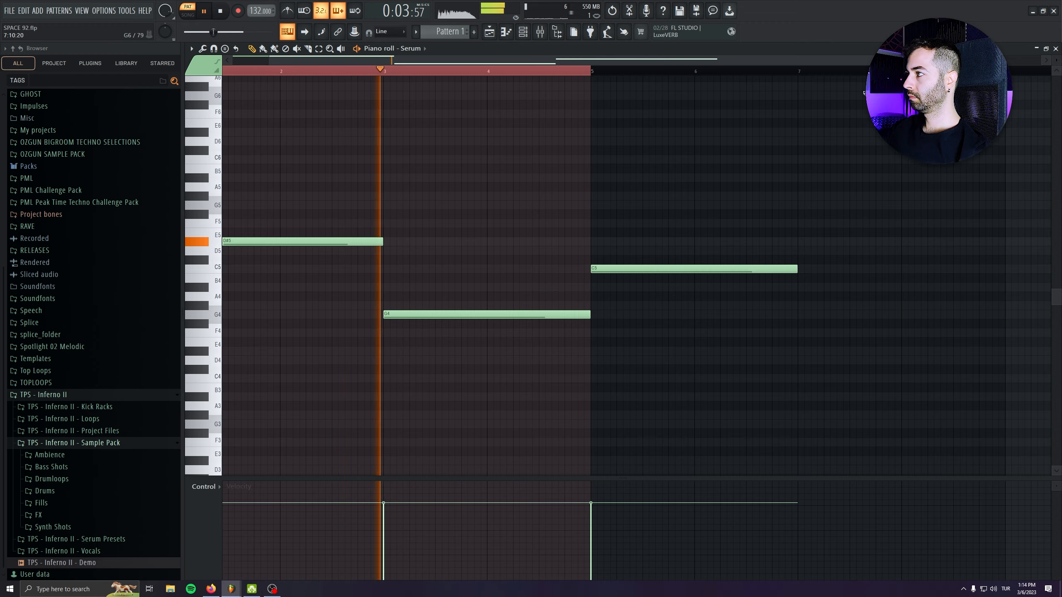
Add a two-bar note at bar 7 on D5 and move it down to G4, extending the pattern to eight bars
key(ctrl+a)
click(957, 185)
right_click(957, 185)
scroll(543, 330, right, 5)
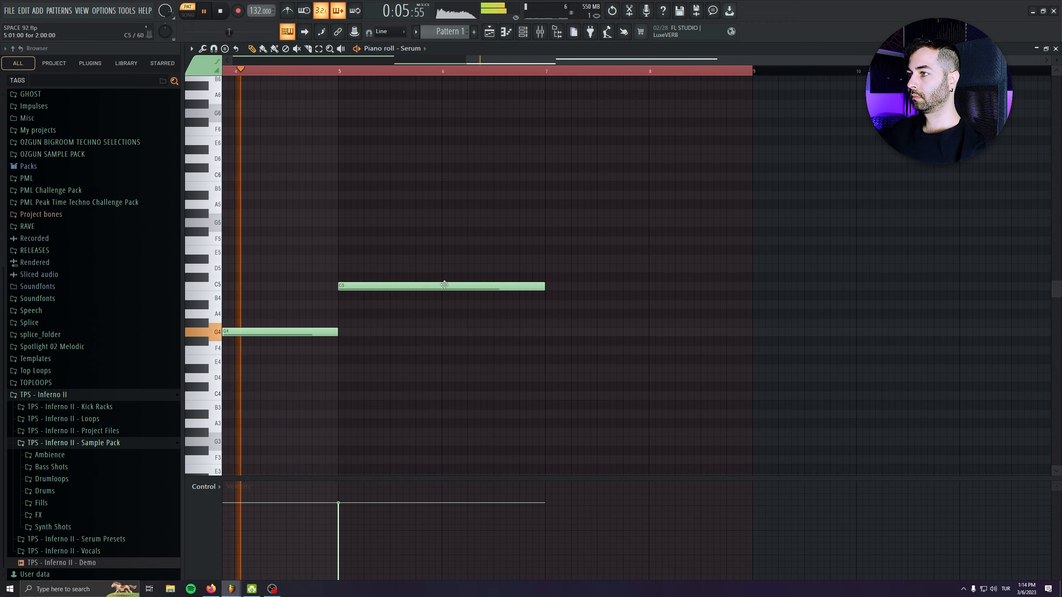
click(550, 268)
click(652, 342)
right_click(669, 342)
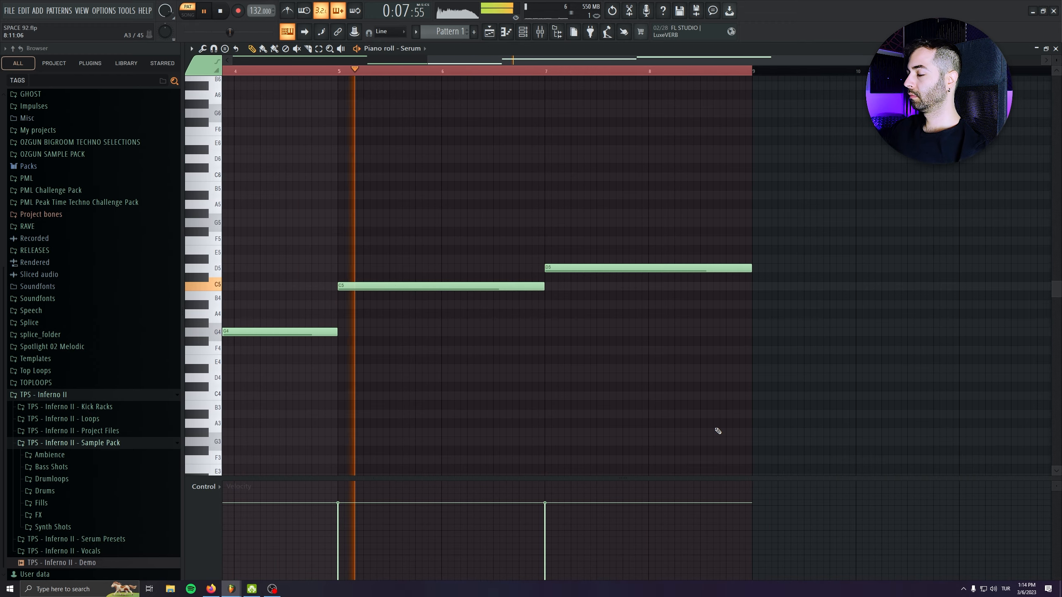
drag(598, 267, 596, 335)
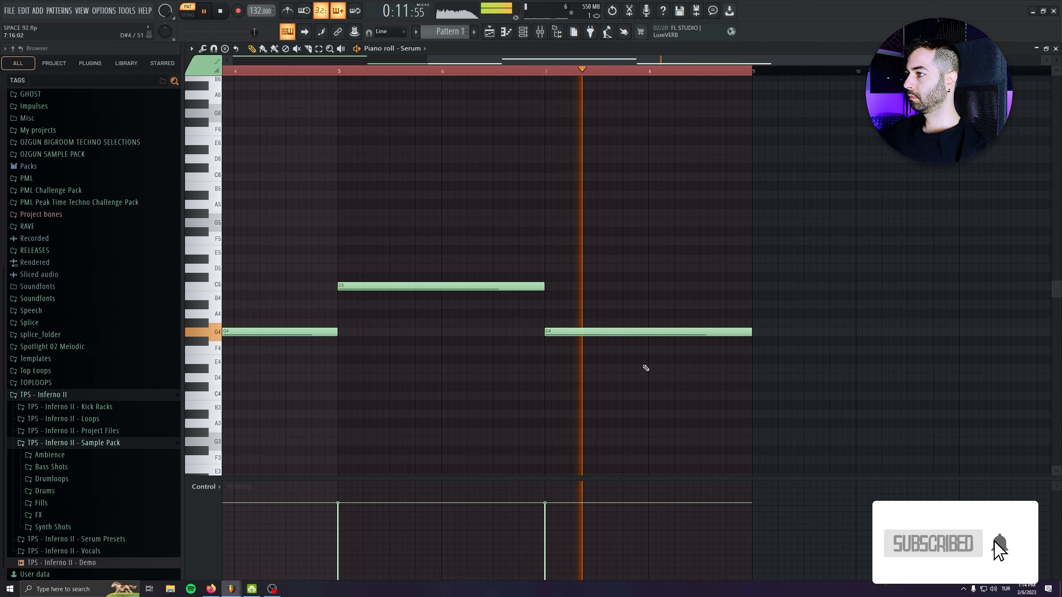
Reopen the Serum window from the Channel rack and close the rack
scroll(646, 367, left, 3)
scroll(842, 320, down, 2)
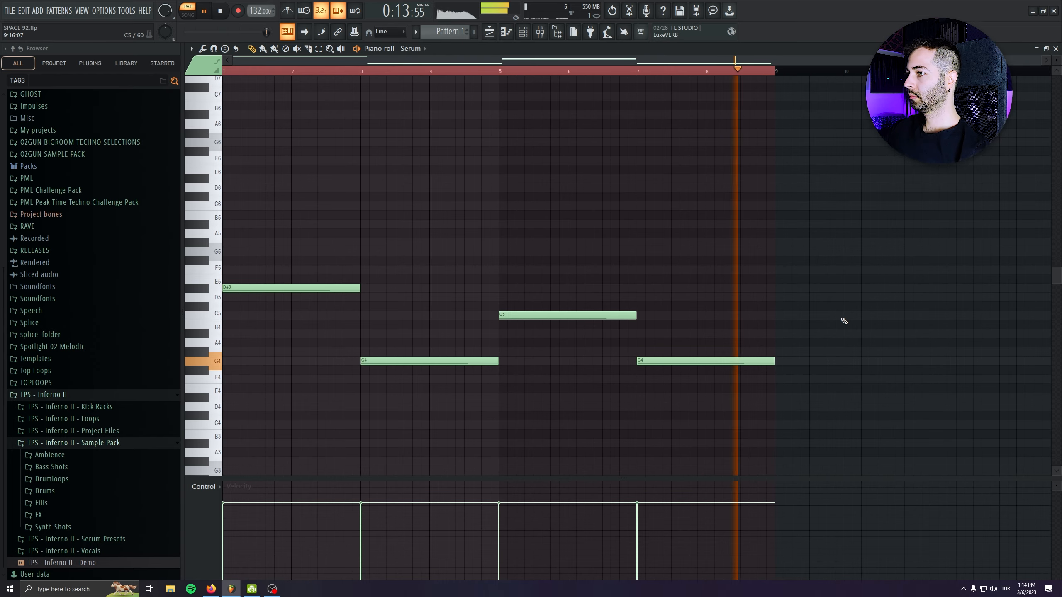
click(523, 31)
click(496, 105)
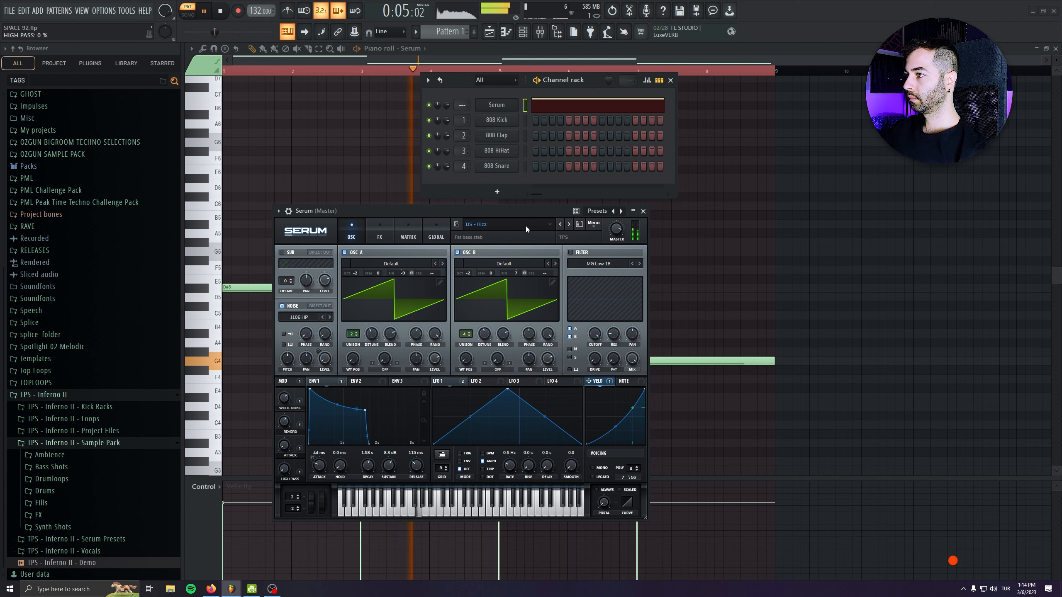
click(670, 80)
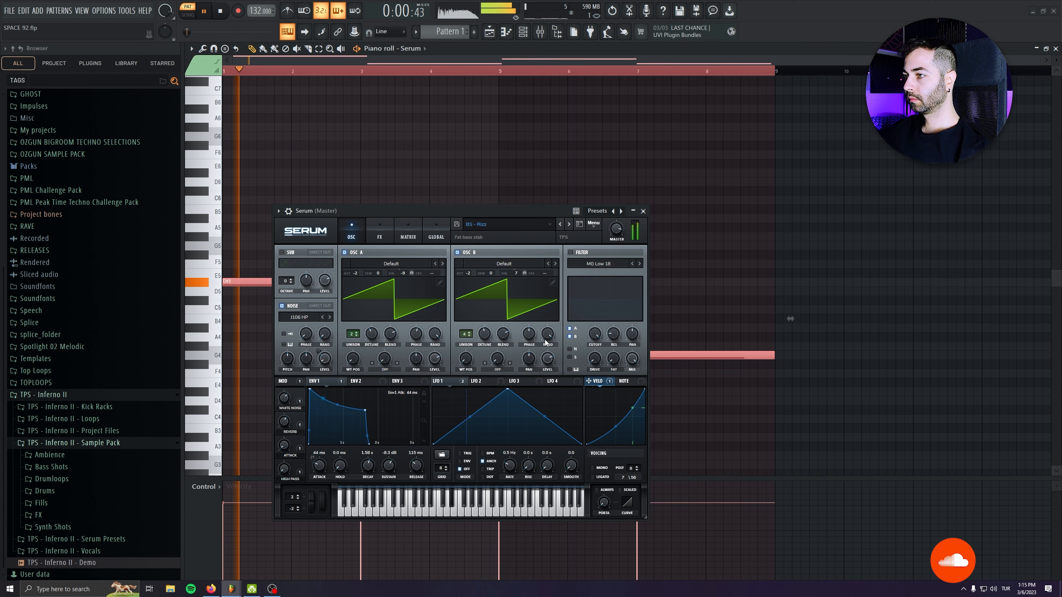
Enable Serum's MG Low 18 filter, lower its cutoff to about 370 Hz, stop playback and close the plugin
click(571, 253)
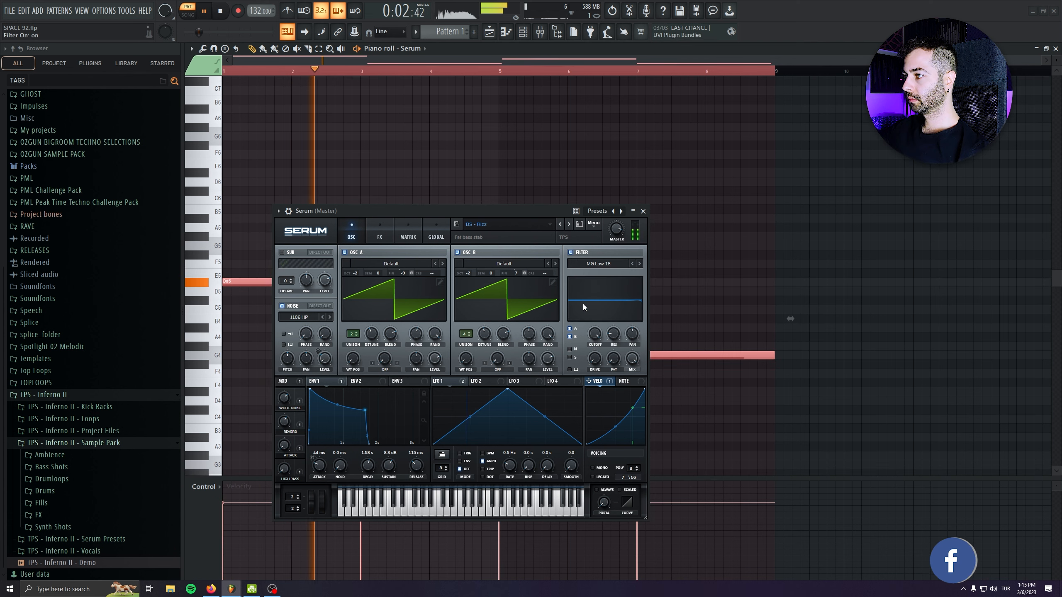
drag(594, 333, 592, 393)
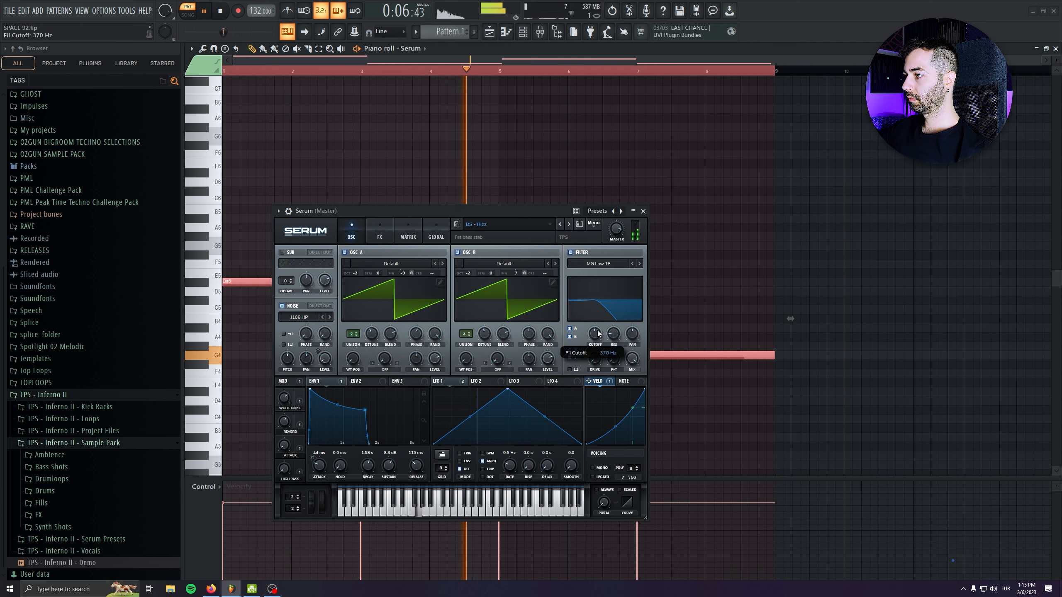
drag(599, 337, 598, 334)
key(space)
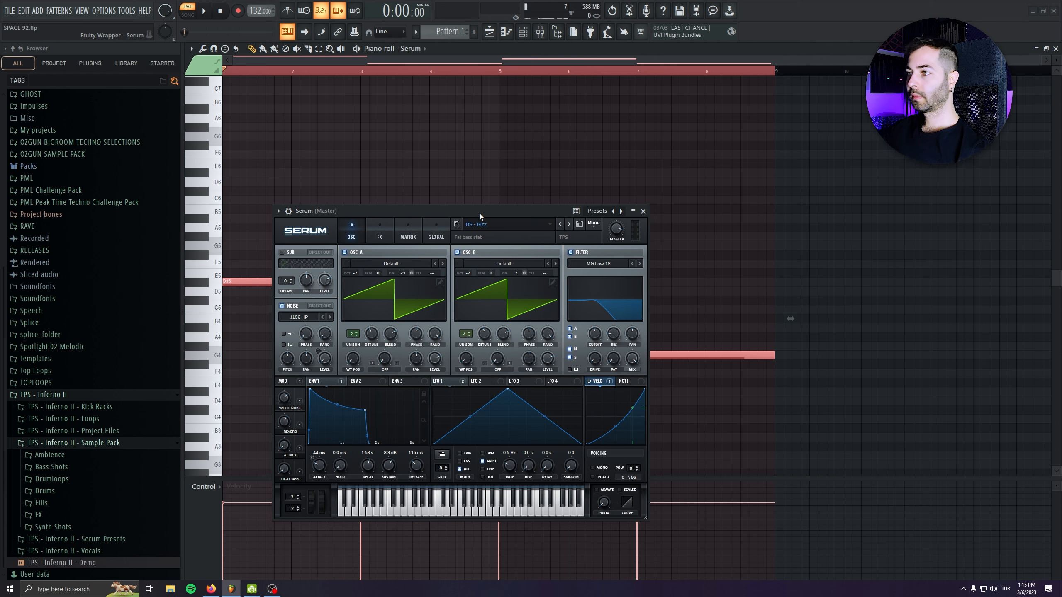
click(643, 211)
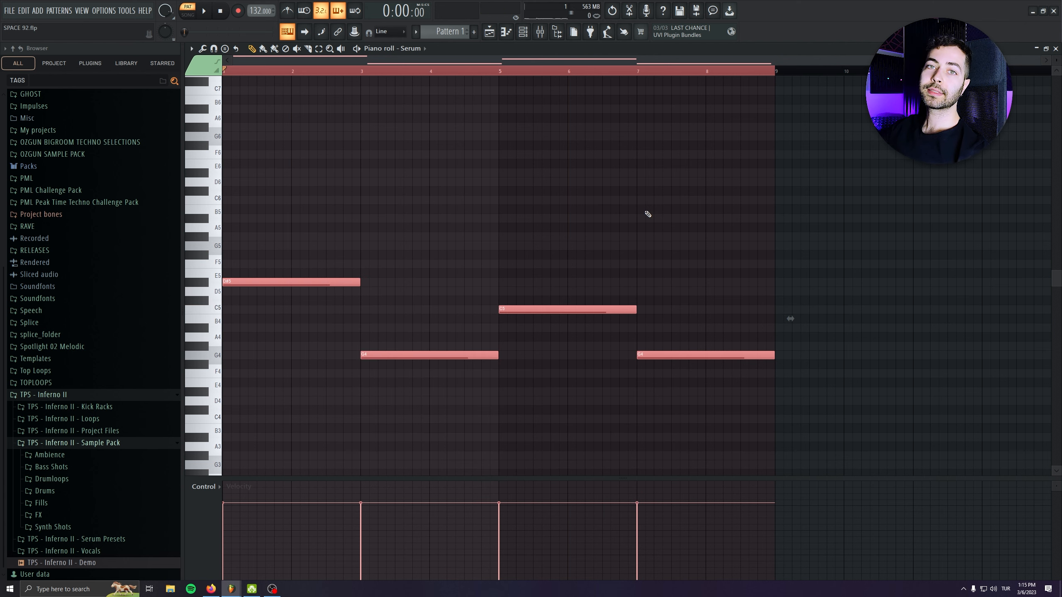
Show the Channel rack and switch from the piano roll to the Playlist
click(523, 31)
key(F5)
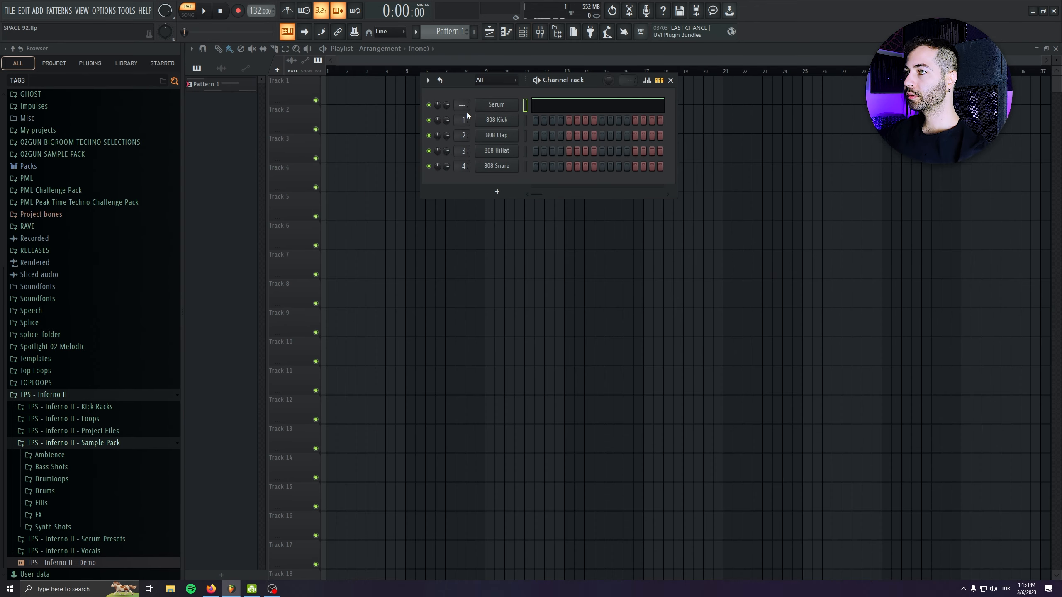
Place Pattern 1, renamed Reese, on Track 5 as four back-to-back clips from bar 17 to bar 49
drag(204, 84, 492, 222)
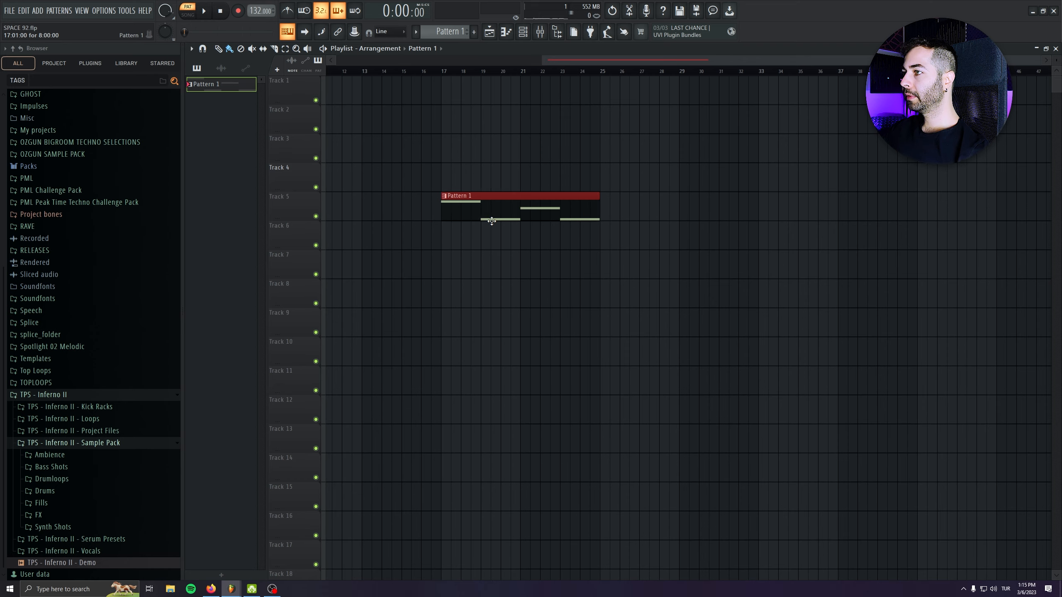
drag(711, 215, 688, 215)
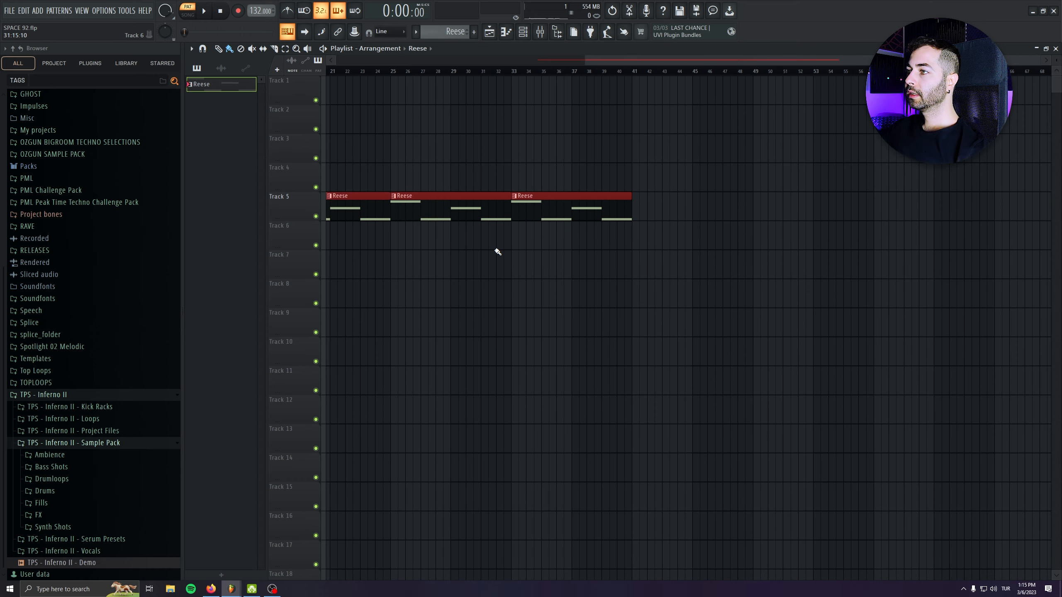
scroll(497, 252, left, 5)
drag(425, 163, 850, 271)
scroll(656, 273, right, 5)
drag(817, 217, 650, 217)
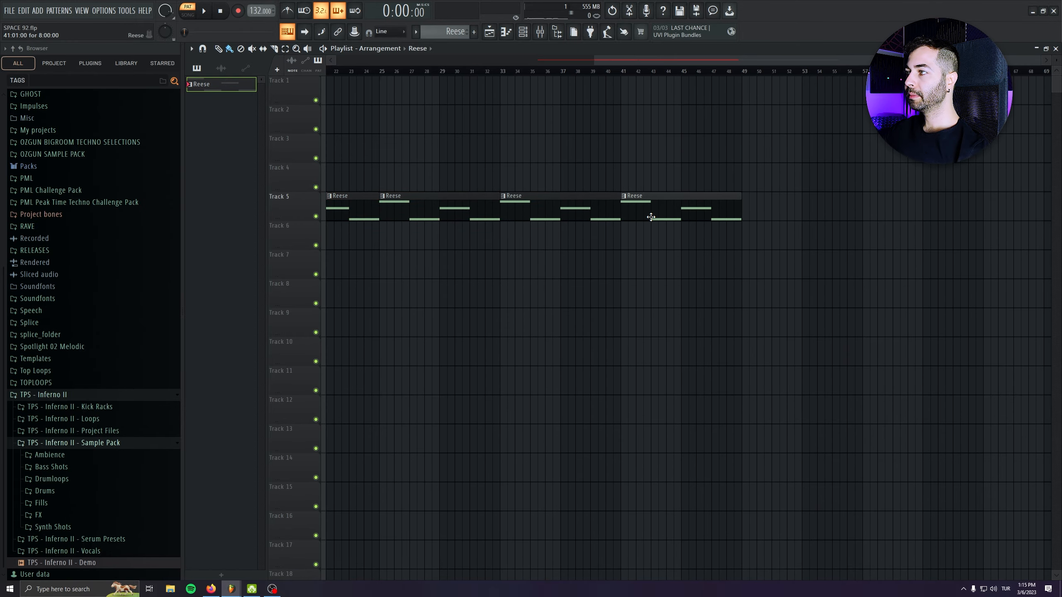
scroll(591, 311, down, 4)
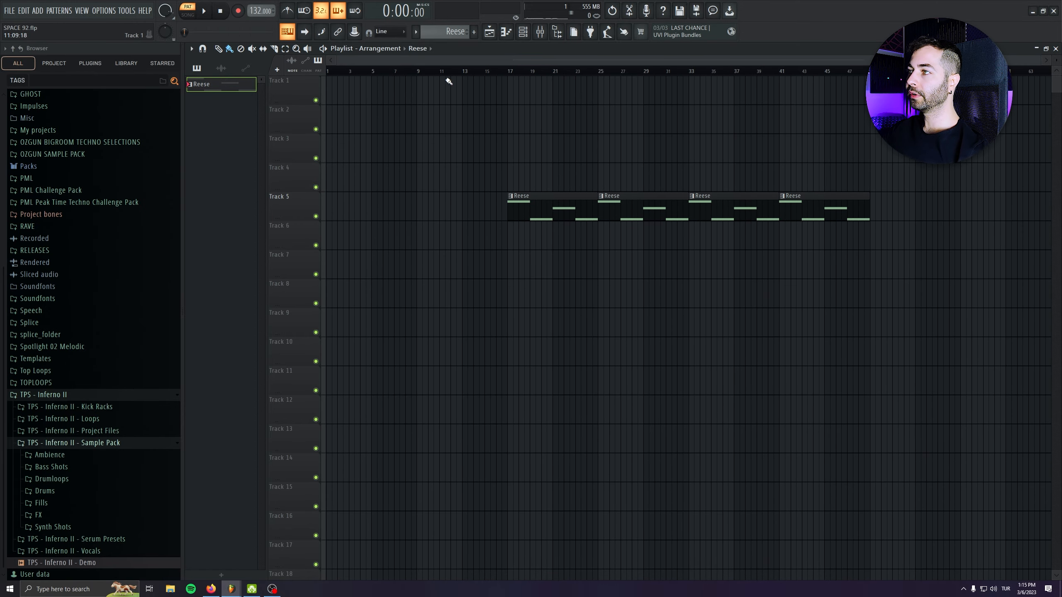
Move the song position to bar 17 and save the project
click(508, 69)
key(ctrl+s)
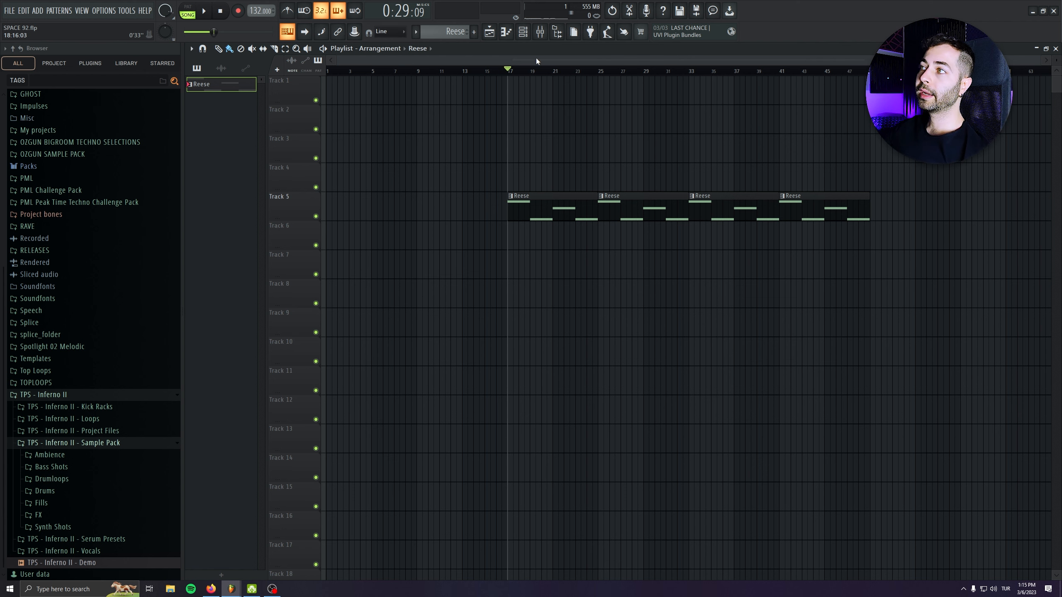
click(524, 35)
click(524, 36)
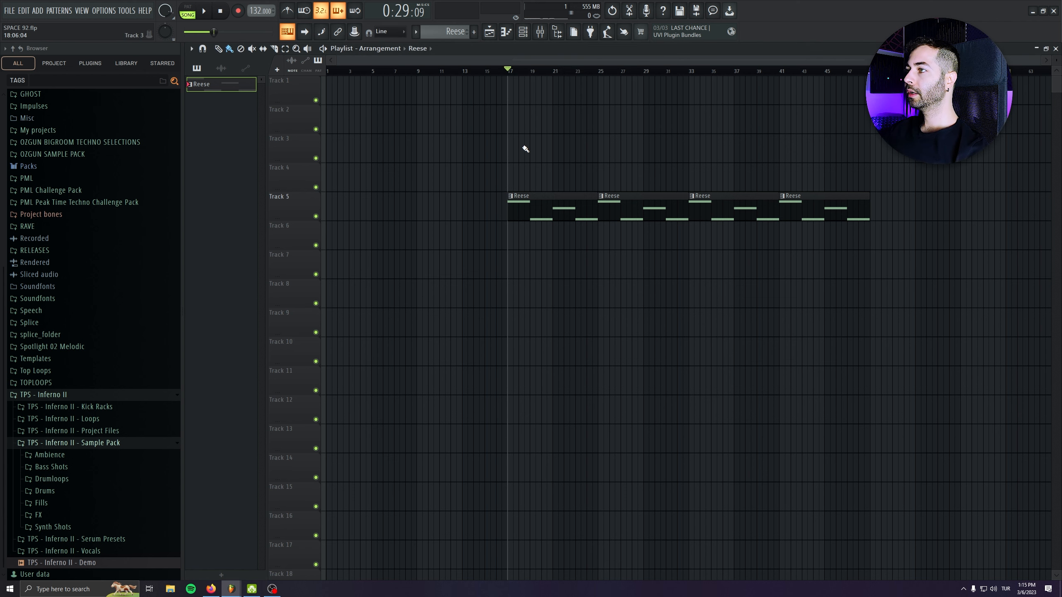
Create a new pattern named Arp and place it on Track 6 at bar 17
click(475, 32)
text(Arp)
key(Return)
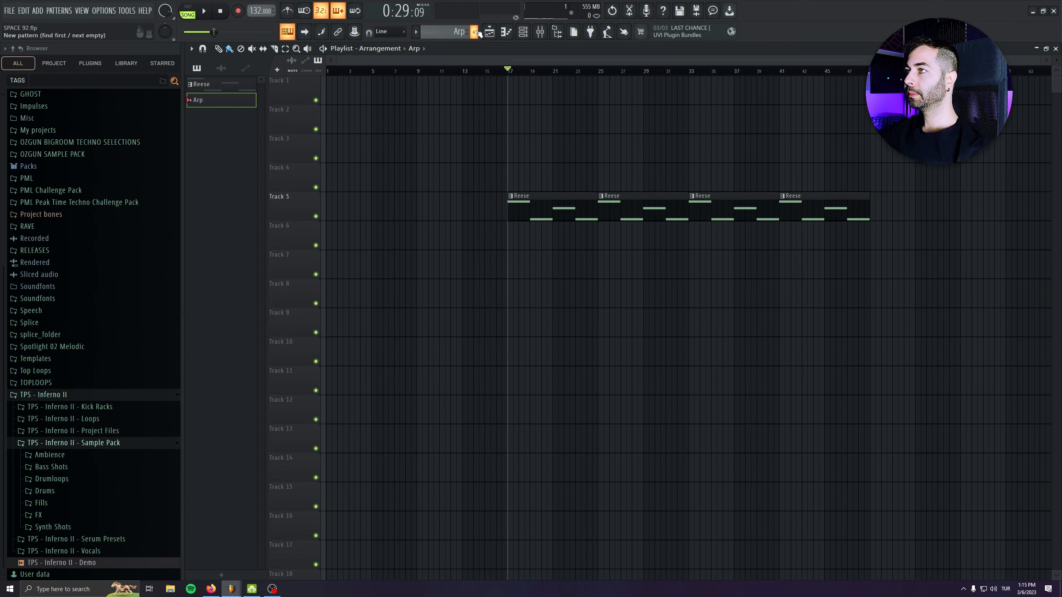
click(515, 238)
scroll(511, 239, up, 4)
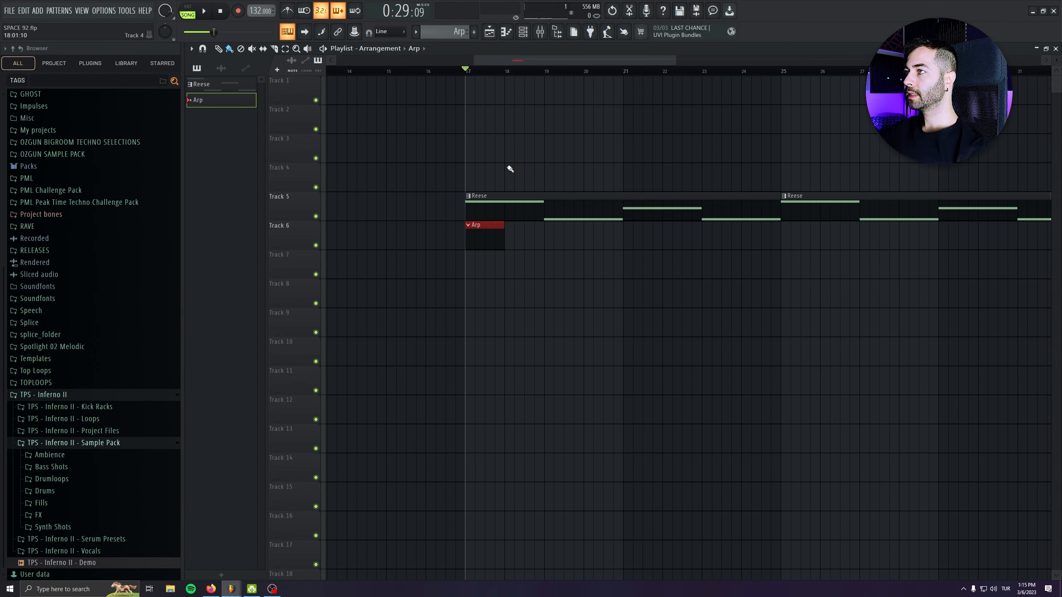
Route the reese channel to mixer track 5 and name that track Reese
click(523, 32)
drag(461, 104, 461, 105)
double_click(466, 362)
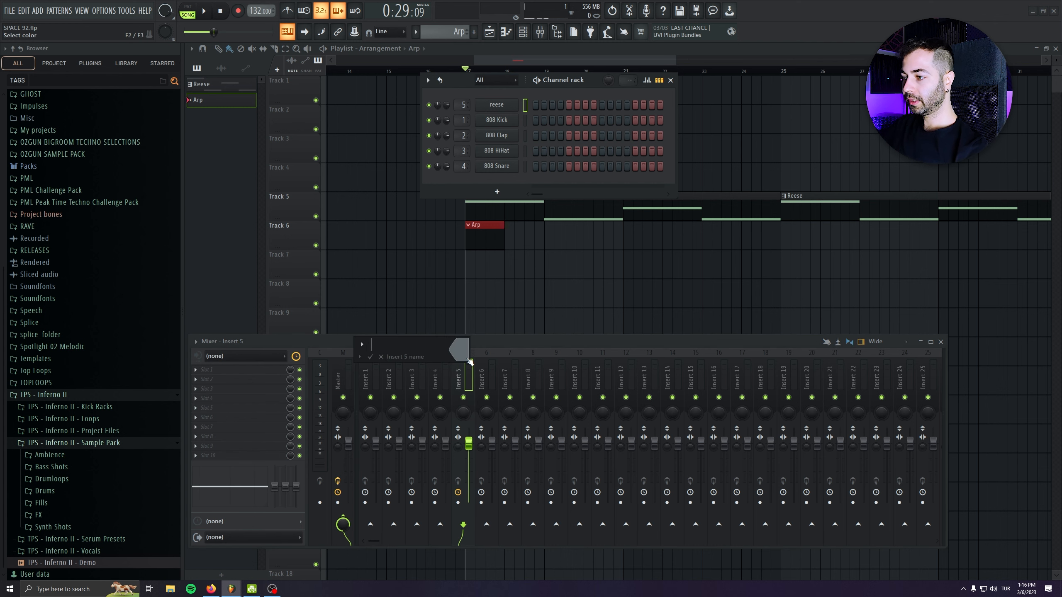
text(ese)
key(Return)
Clone the reese channel and rename the copy arp
right_click(499, 108)
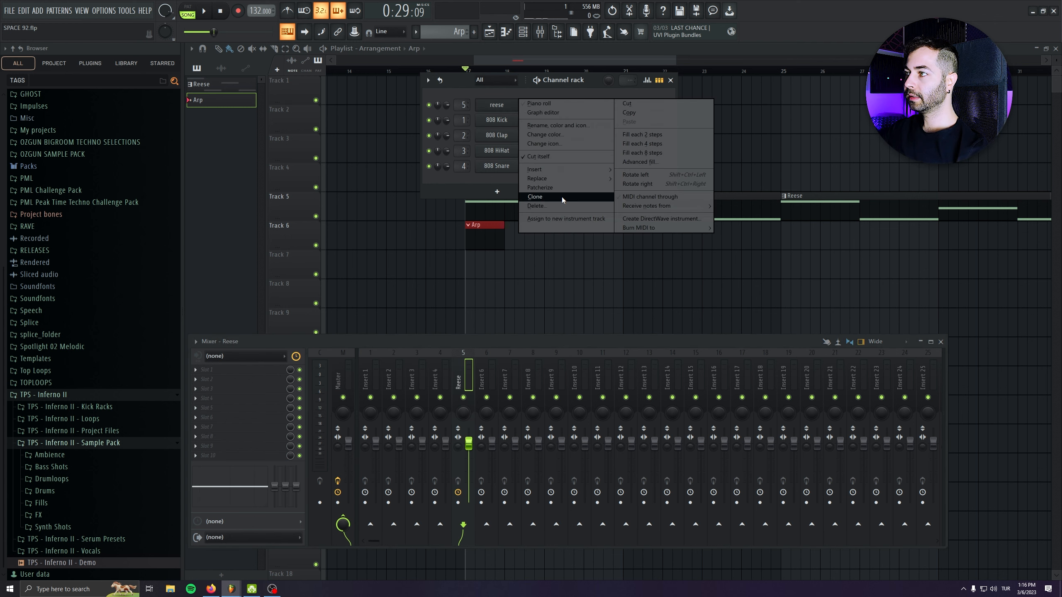
click(561, 196)
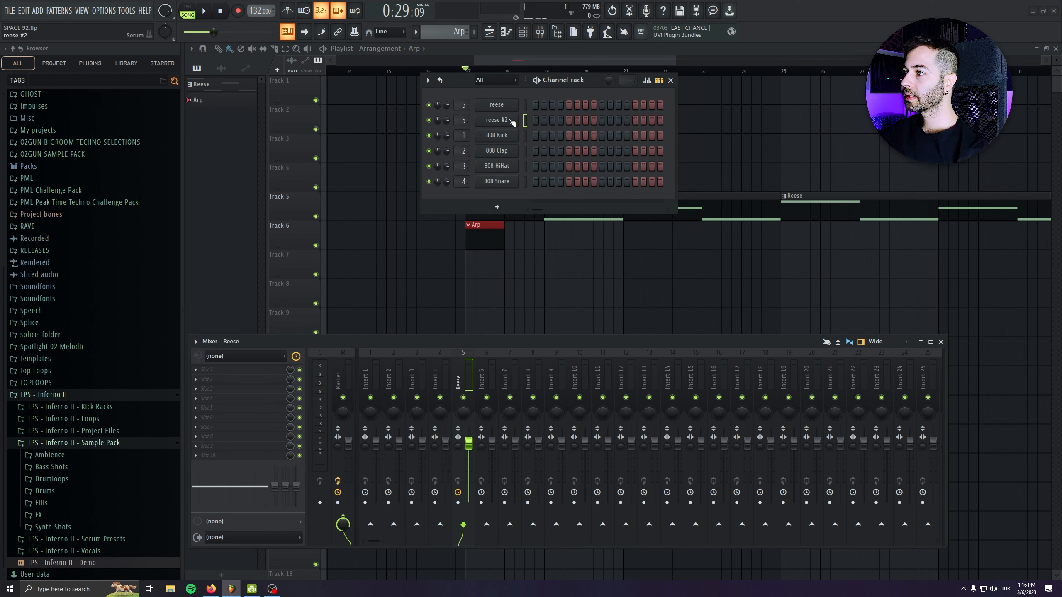
key(Return)
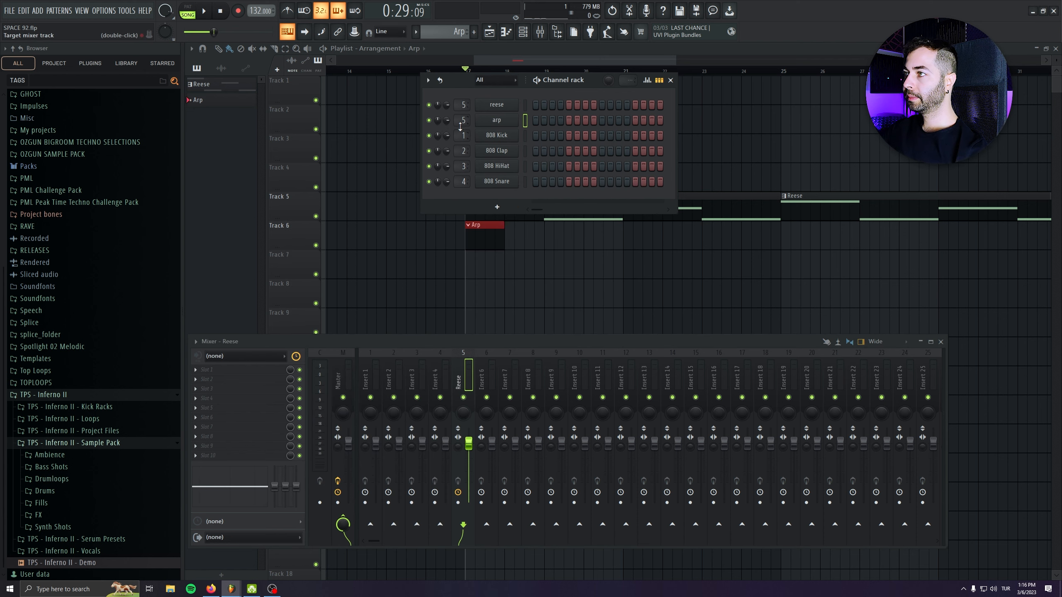
Route the arp channel to mixer track 6 and name that track Arp
scroll(462, 124, up, 1)
middle_click(486, 389)
text(Arp)
key(Return)
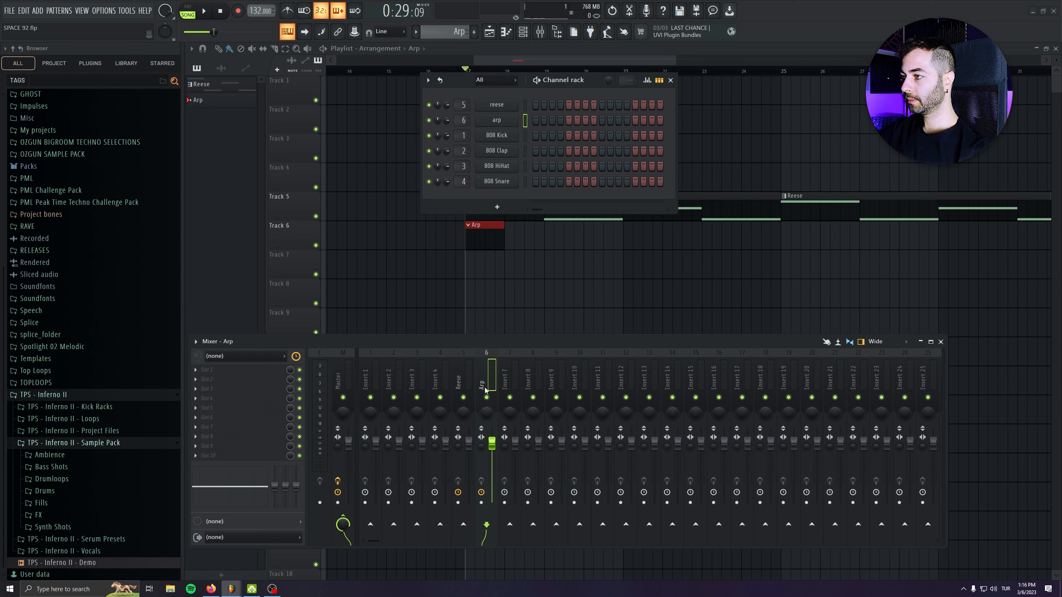
Audition the TPS - Inferno II pluck presets in the arp channel's Serum, choose PL - Contra and close the plugin
click(496, 120)
click(522, 238)
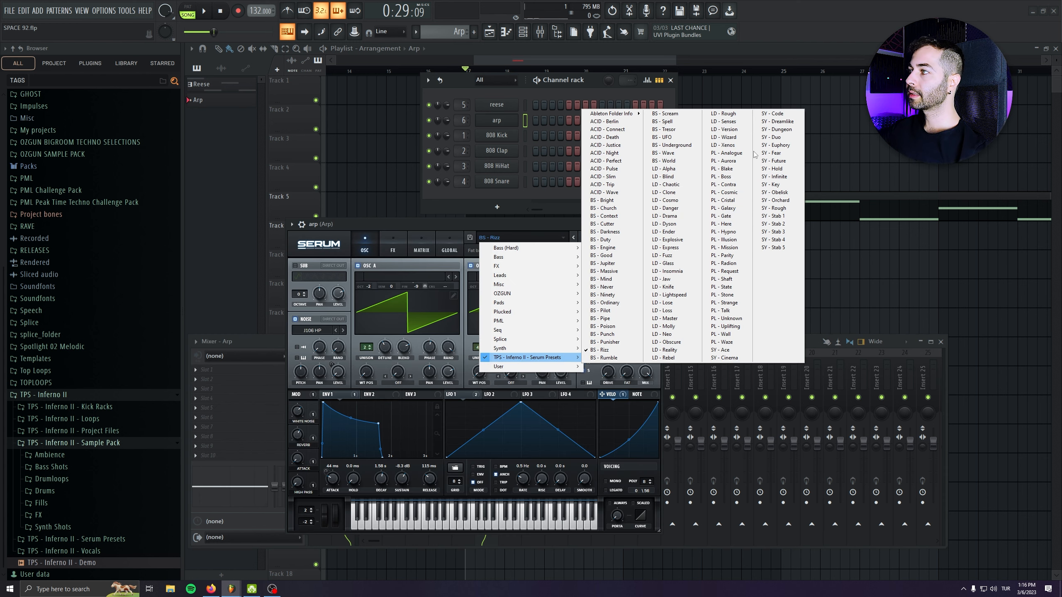
click(727, 153)
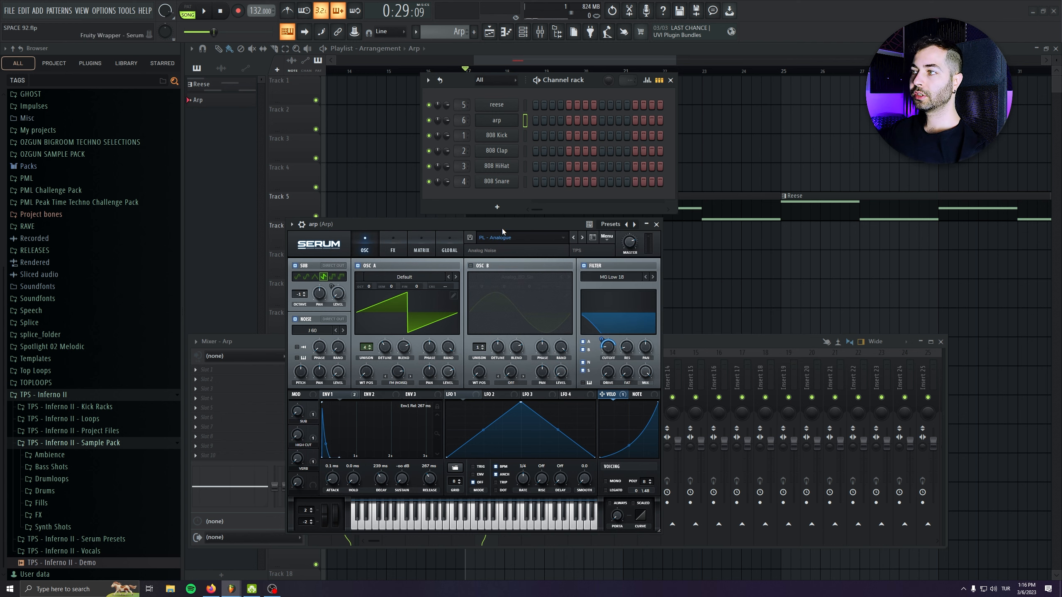
drag(503, 231, 471, 257)
click(547, 263)
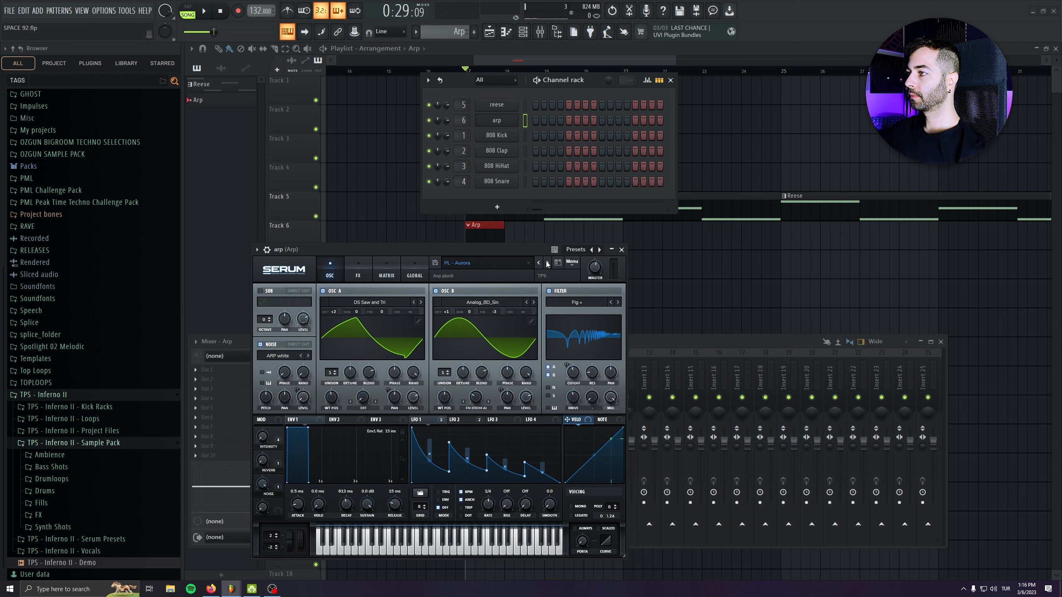
click(546, 262)
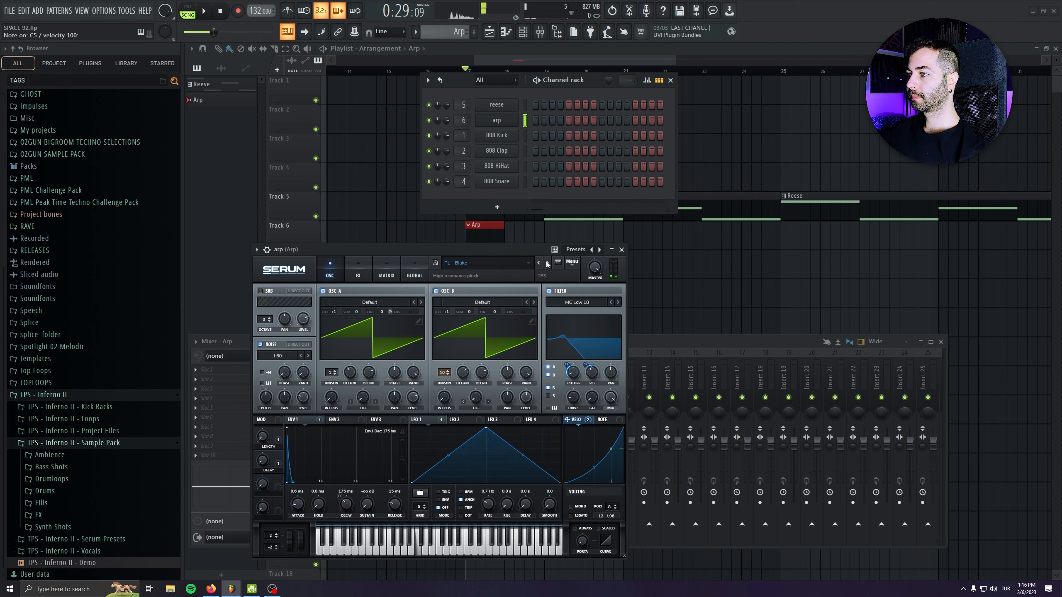
click(547, 263)
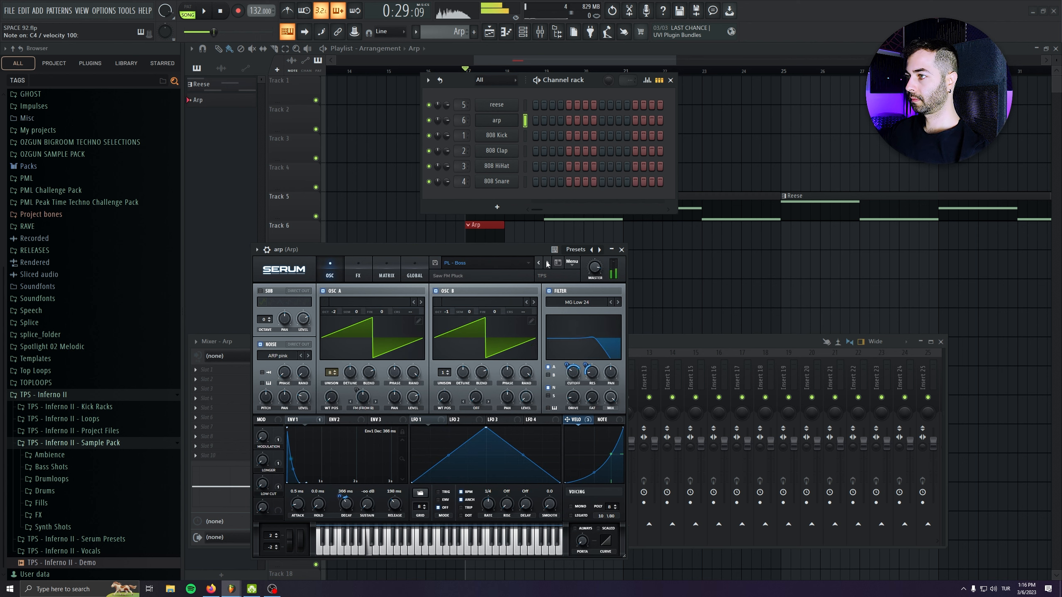
click(547, 263)
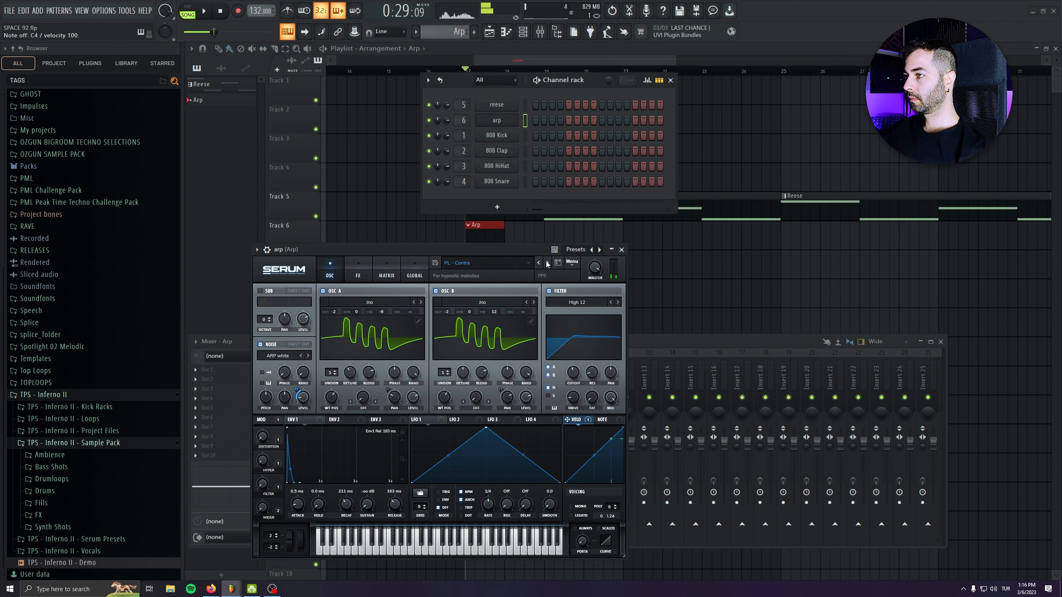
click(621, 250)
Open the arp channel's piano roll and close the mixer
right_click(508, 120)
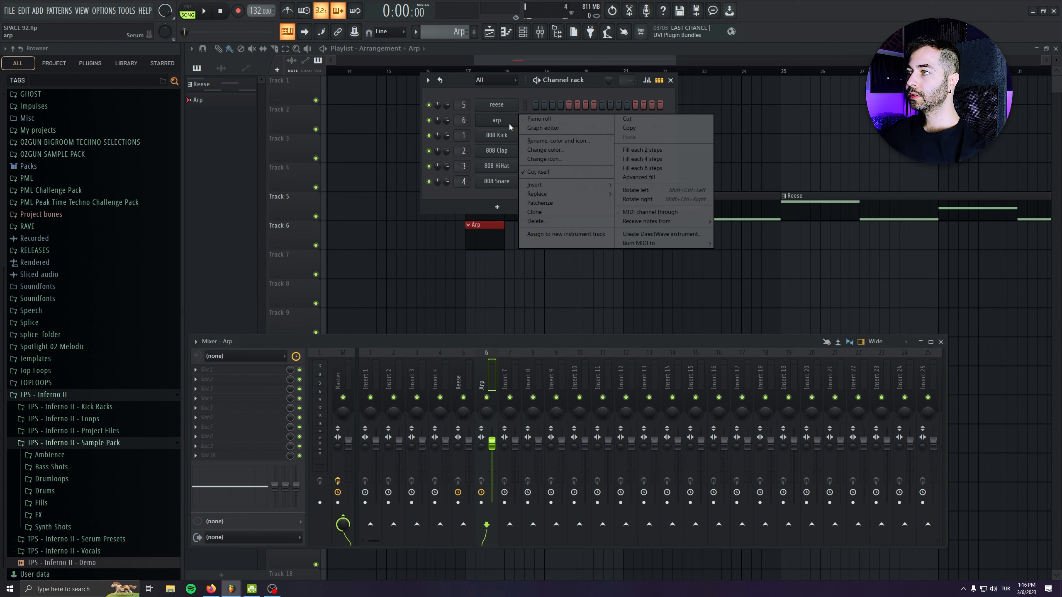
click(545, 119)
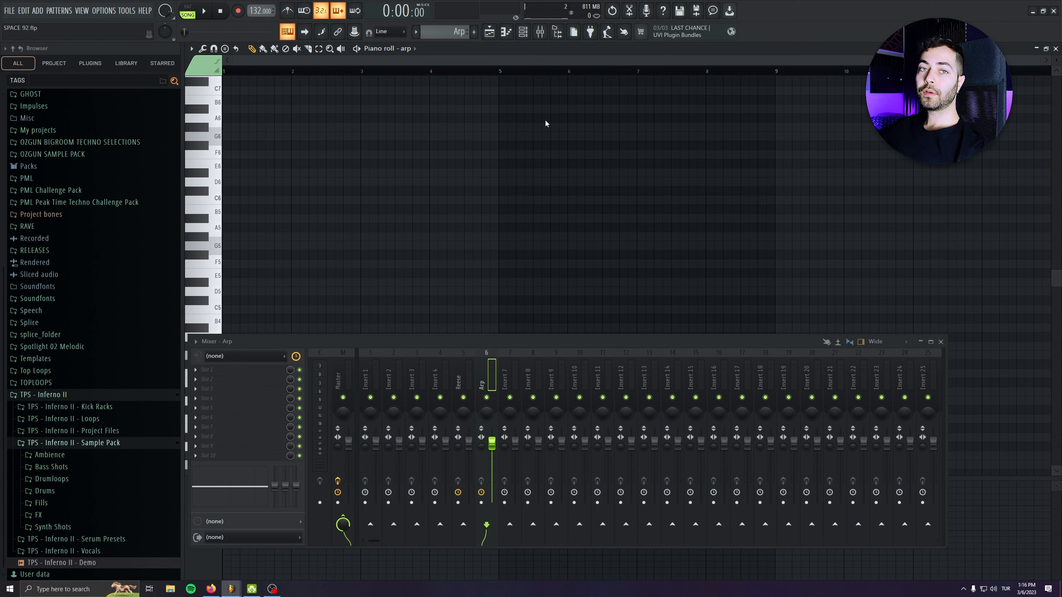
click(941, 342)
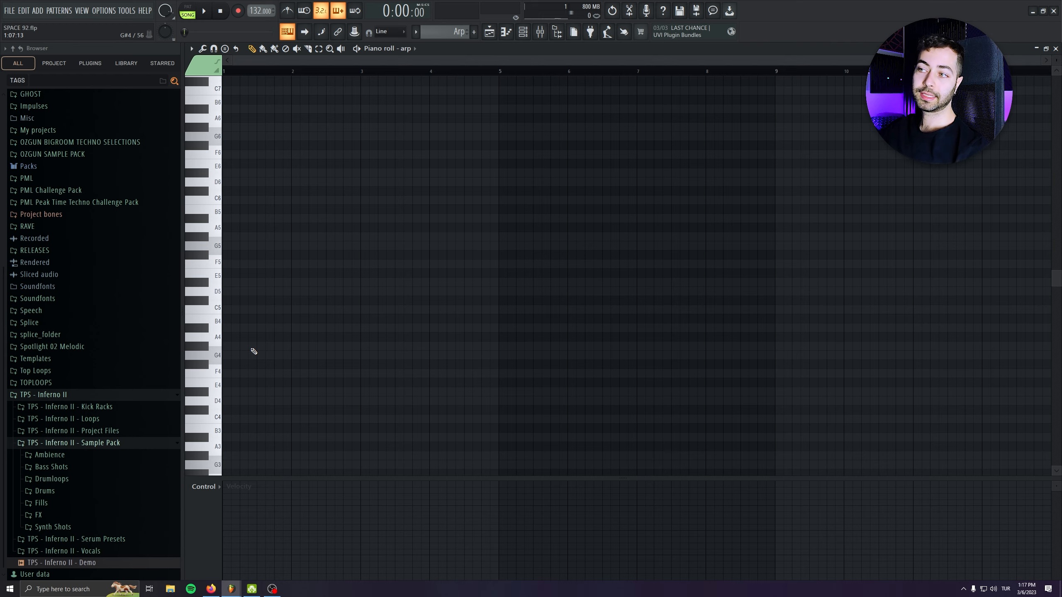
Draw eight consecutive one-step notes rising from the start of bar 1: G4, G#4, A#4, C5, D5, D#5, F5 and G5
click(231, 356)
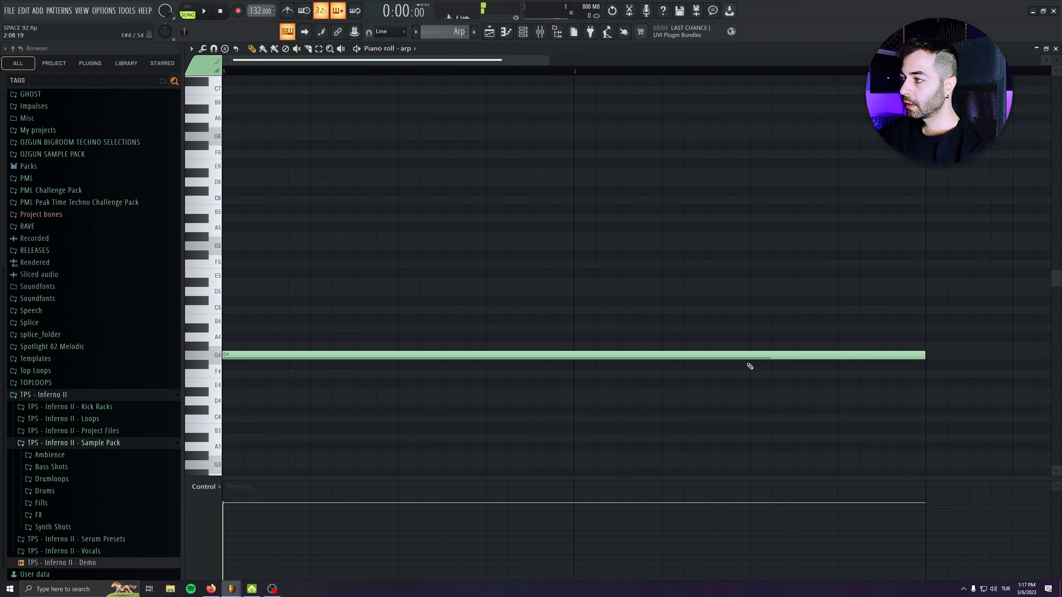
drag(923, 355, 244, 356)
click(248, 347)
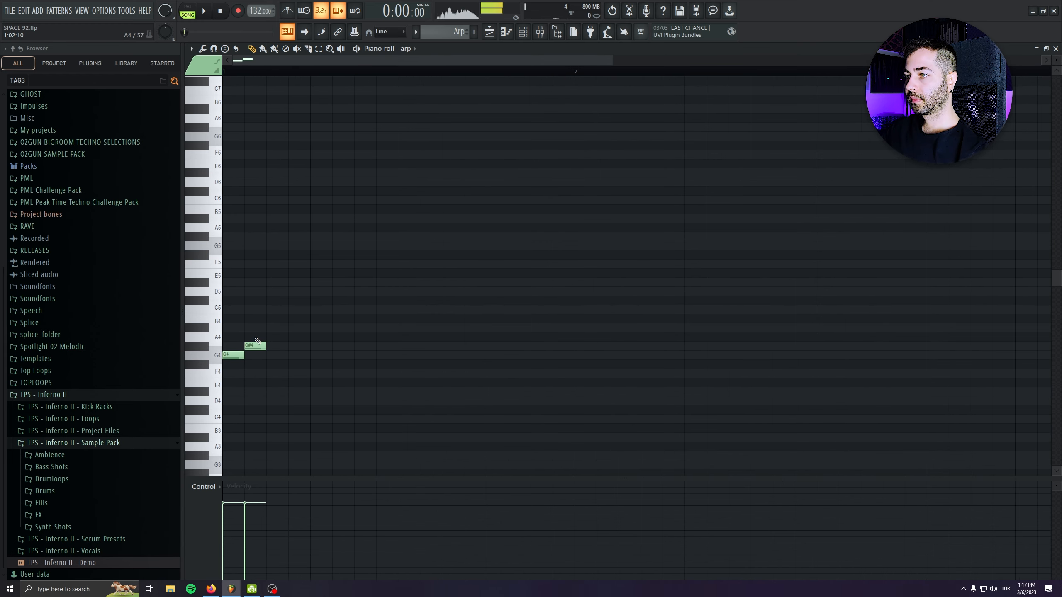
click(268, 327)
click(290, 308)
click(313, 291)
click(335, 282)
click(357, 264)
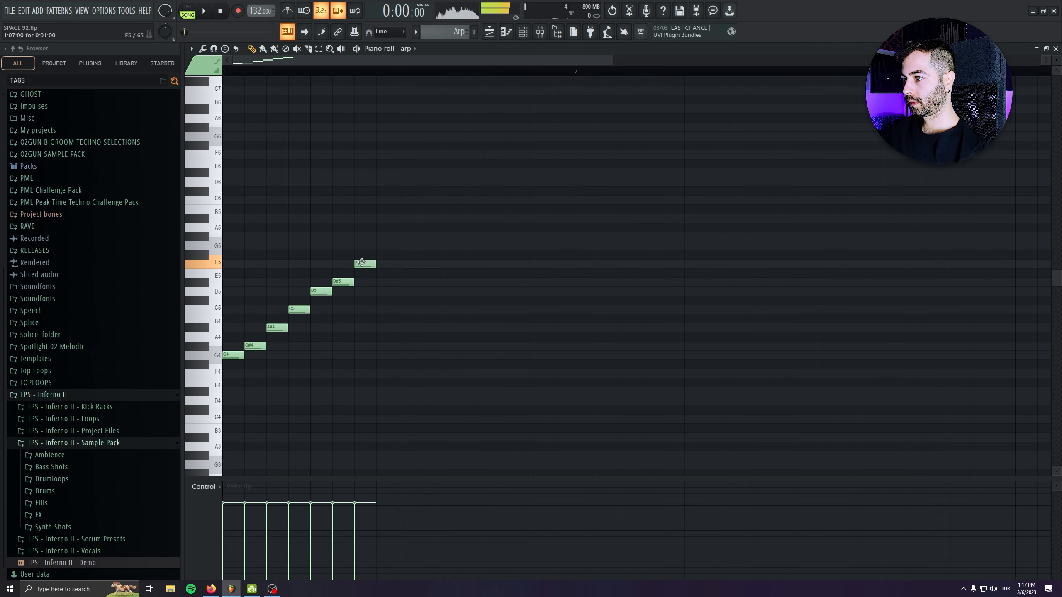
click(379, 245)
Switch to pattern mode, loop the first eight steps and play the rising notes through once or more before stopping
click(188, 13)
drag(401, 72, 225, 78)
key(space)
click(623, 254)
right_click(629, 254)
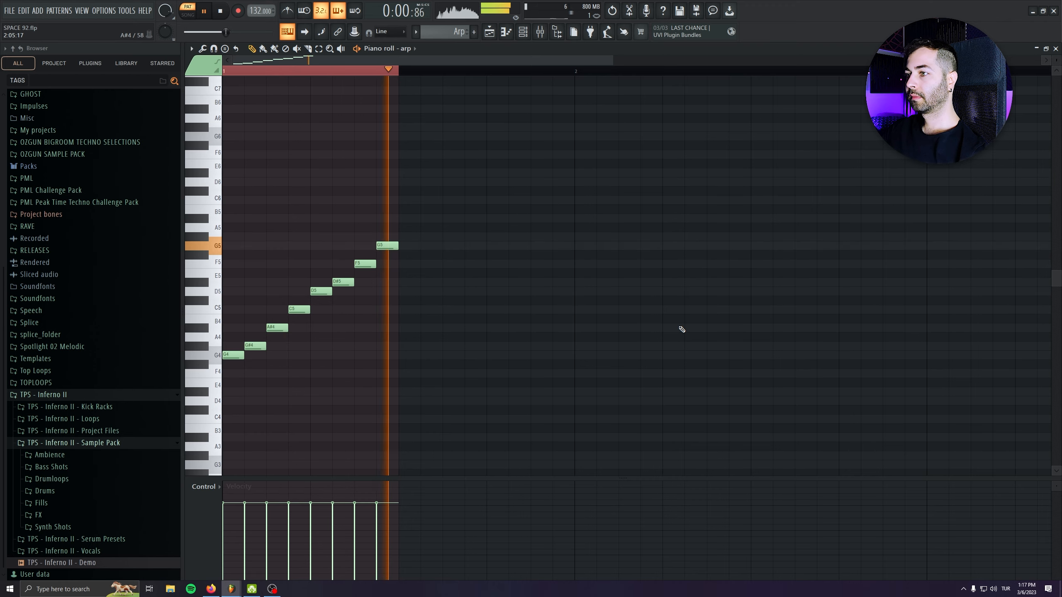
key(space)
Transpose all the arp notes down one octave and play them looped over the first eight steps
key(ctrl+a)
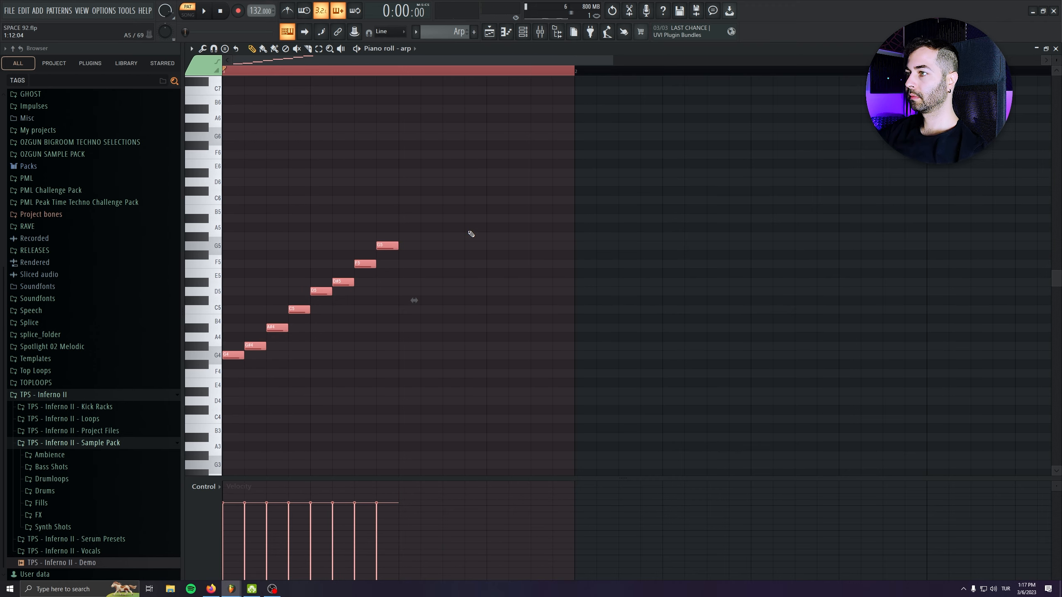
key(ctrl+Down)
scroll(472, 234, down, 5)
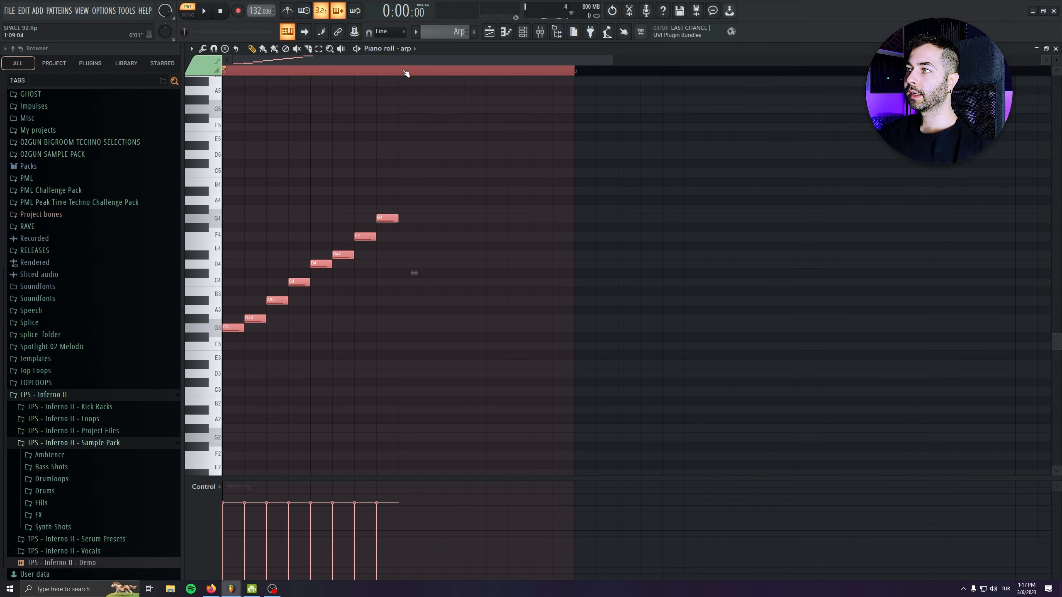
drag(399, 71, 370, 111)
key(space)
Reopen the arp channel's Serum and adjust its Hyper, Filter and Distortion macros, with Filter at about 25%
click(524, 33)
click(508, 122)
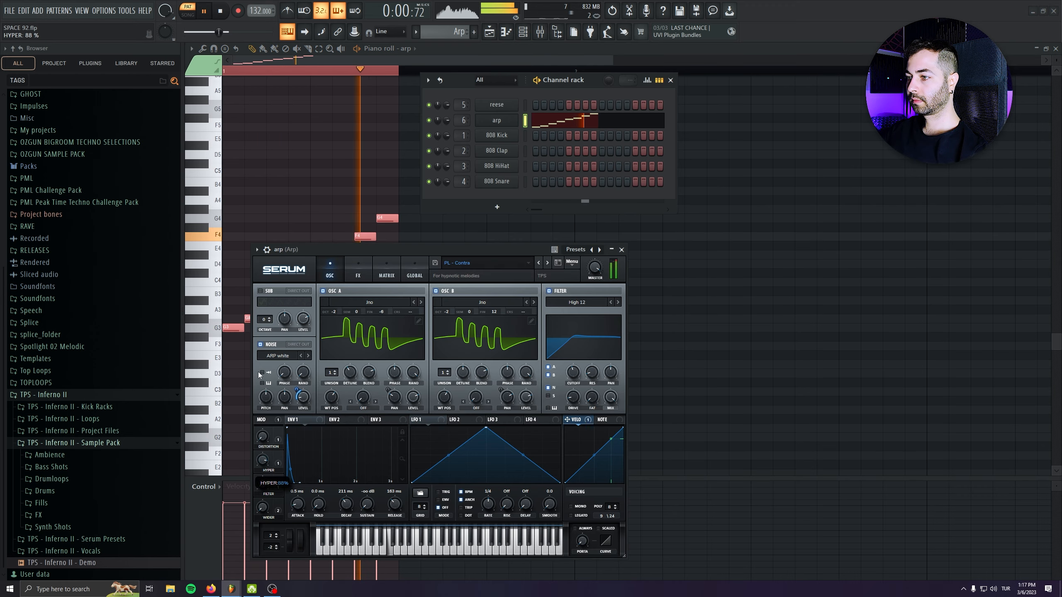
key(space)
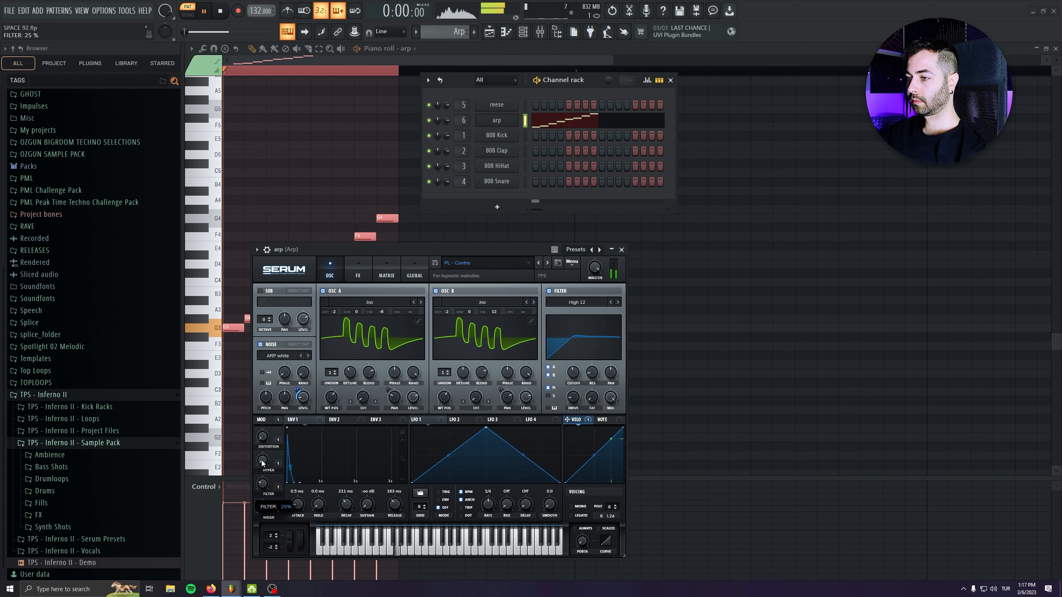
drag(261, 463, 263, 420)
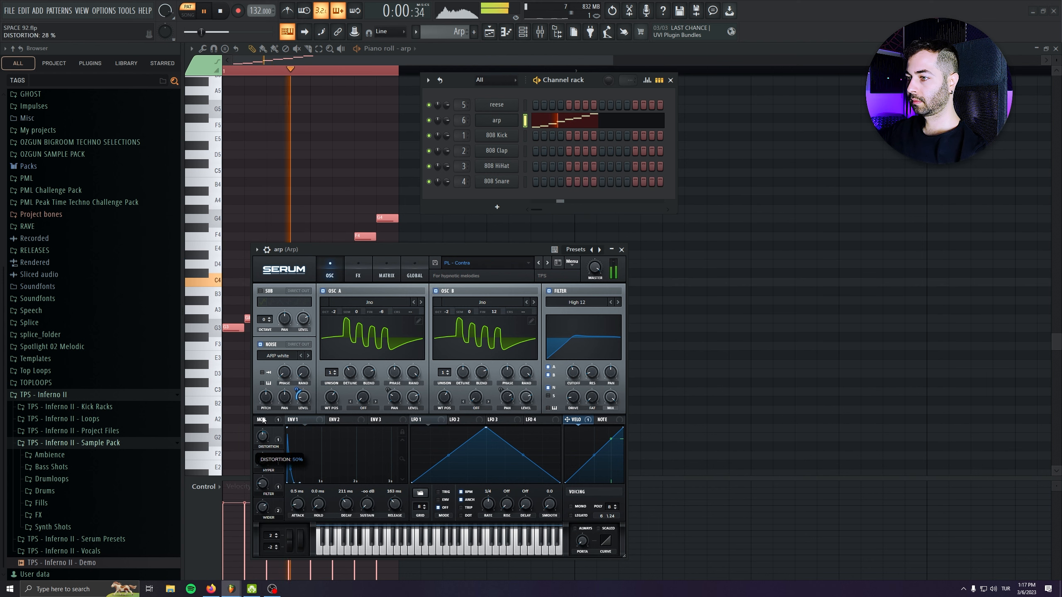
Load the LOWCUT preset in the Arp mixer track's Fruity parametric EQ 2 and set Band 1's high pass to about 215 Hz
click(89, 124)
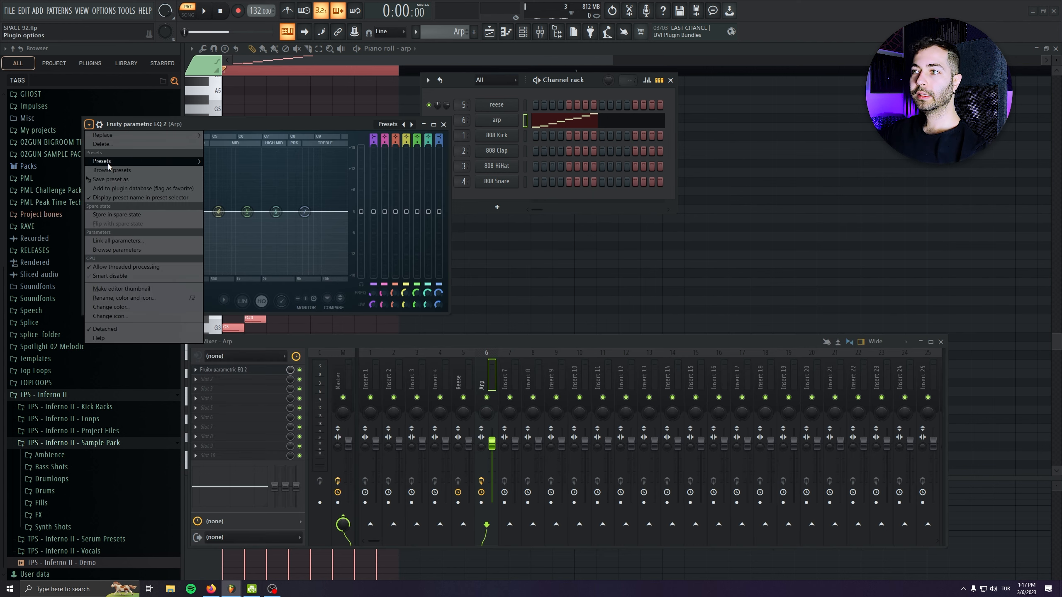
mouse_move(107, 163)
click(236, 215)
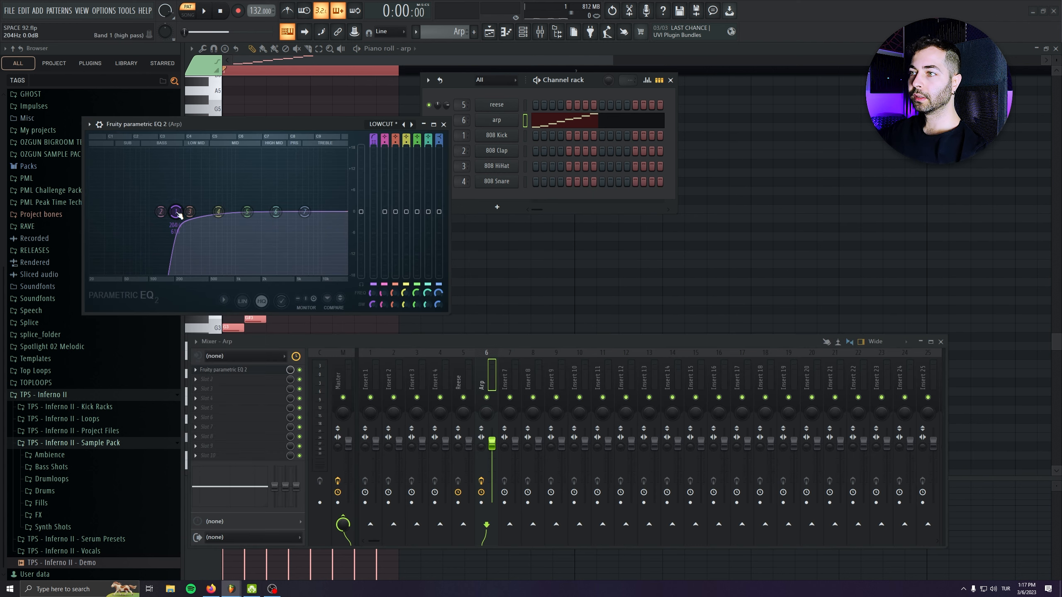
drag(177, 214, 174, 214)
With the arp playing, dip EQ Band 4 slightly, lift Band 7 slightly, and sweep a narrow Band 5 boost to about 3 kHz
key(space)
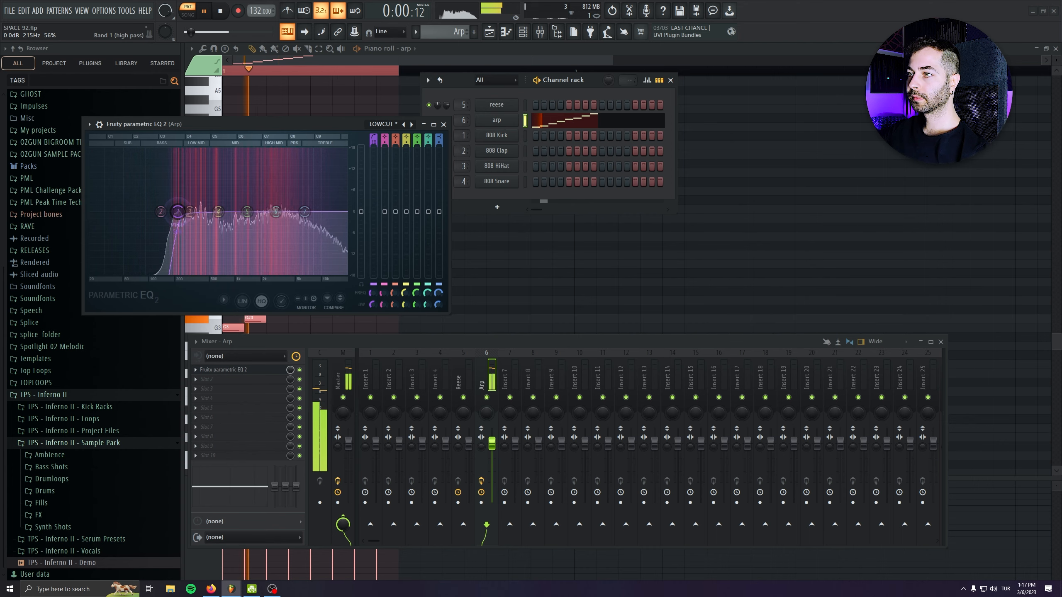
drag(218, 211, 206, 221)
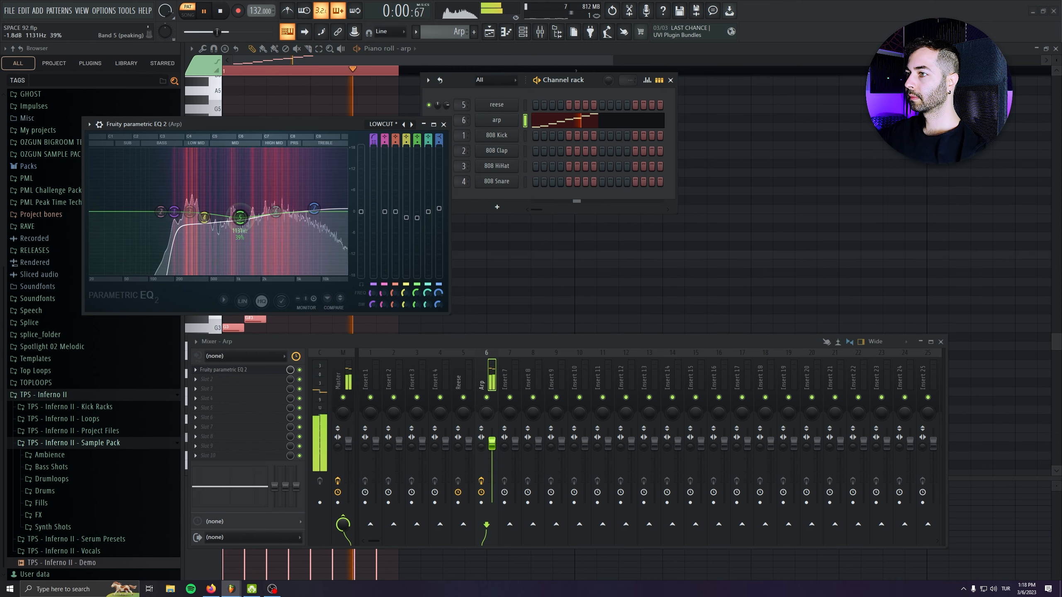
drag(240, 217, 276, 154)
scroll(240, 154, up, 5)
key(space)
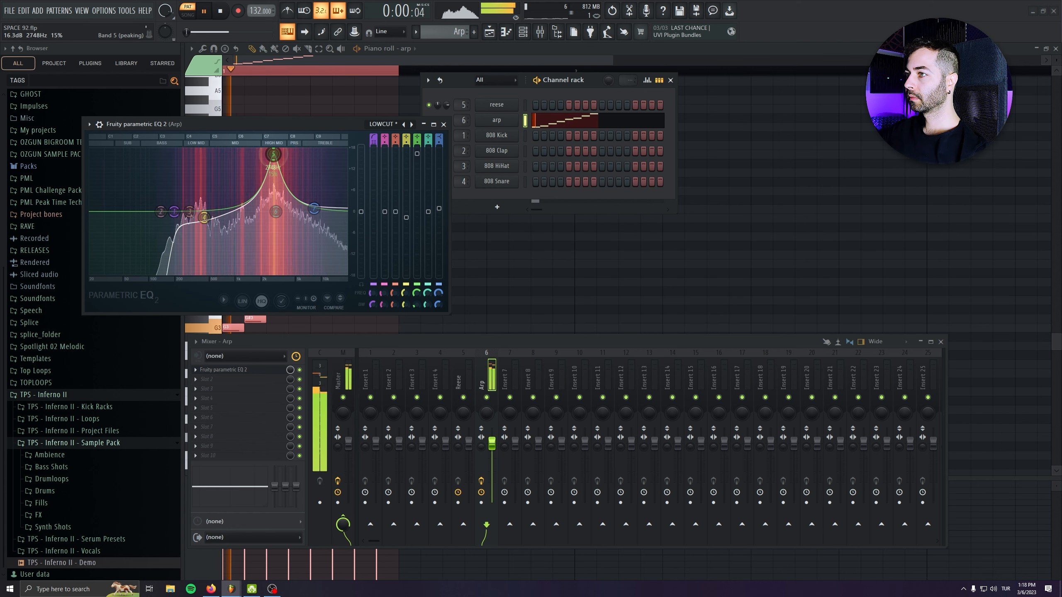
scroll(274, 155, up, 5)
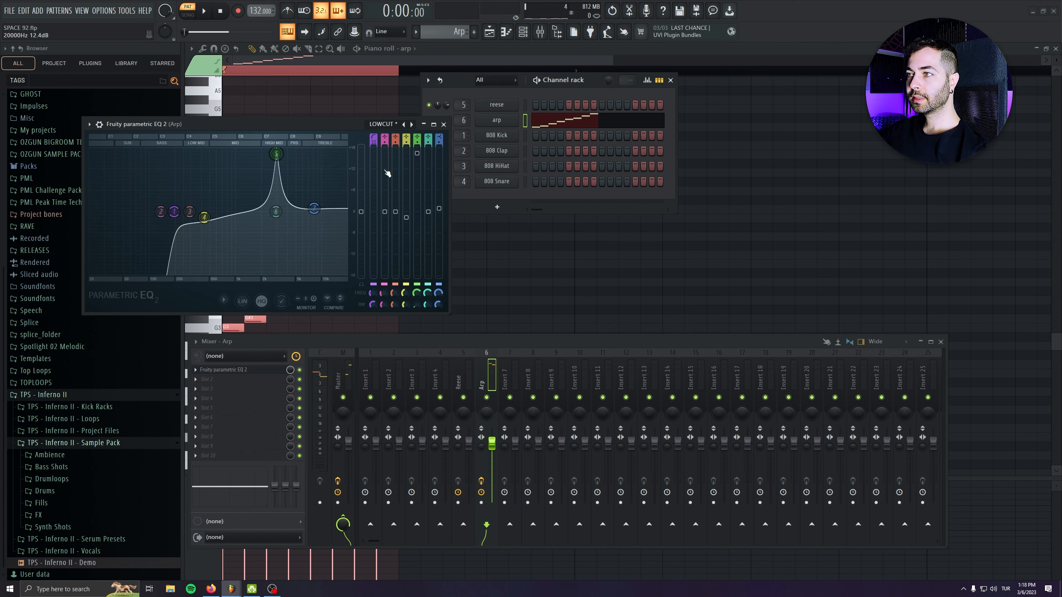
Turn Band 5 into a narrow cut at about 3 kHz, check it in playback, and close the EQ
drag(419, 155, 417, 223)
key(space)
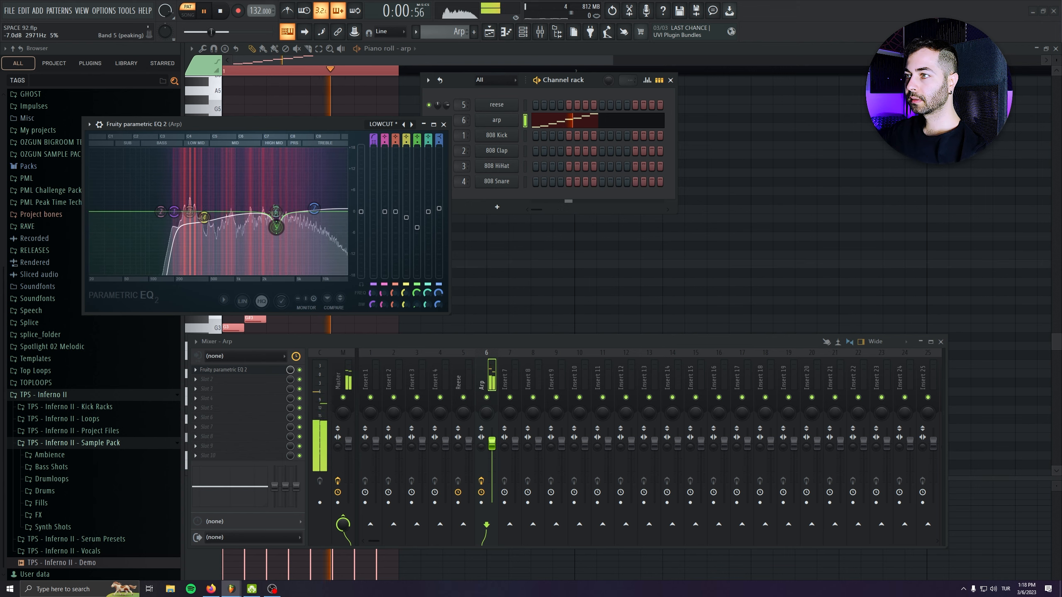
mouse_move(275, 223)
mouse_down()
mouse_move(274, 178)
mouse_move(276, 222)
mouse_up()
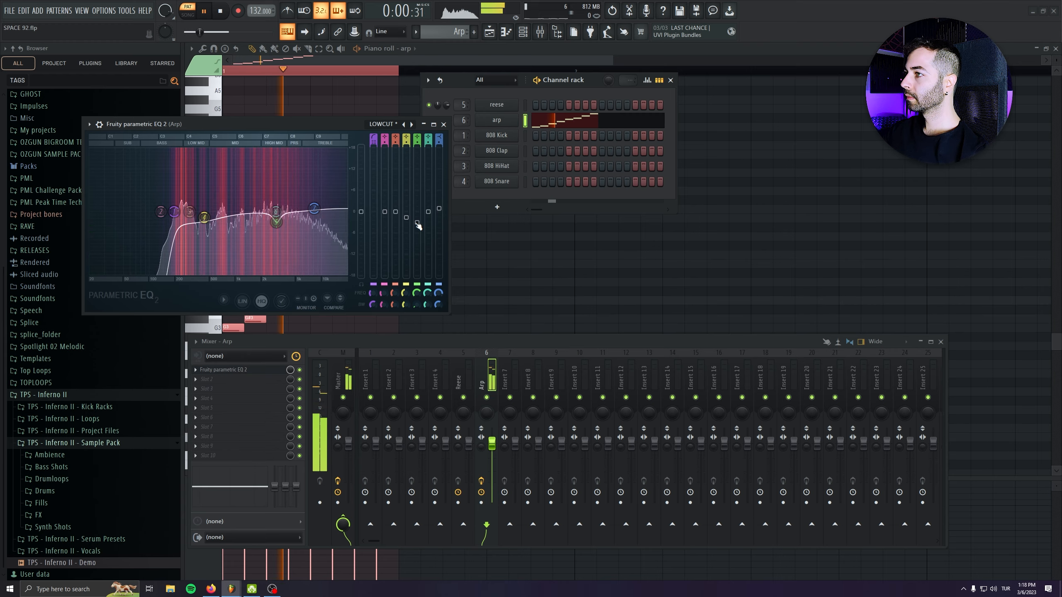
key(space)
click(444, 124)
Return to the playlist, fill bars 17 and 18 of Track 6 with Arp clips, and select them in song mode
key(F5)
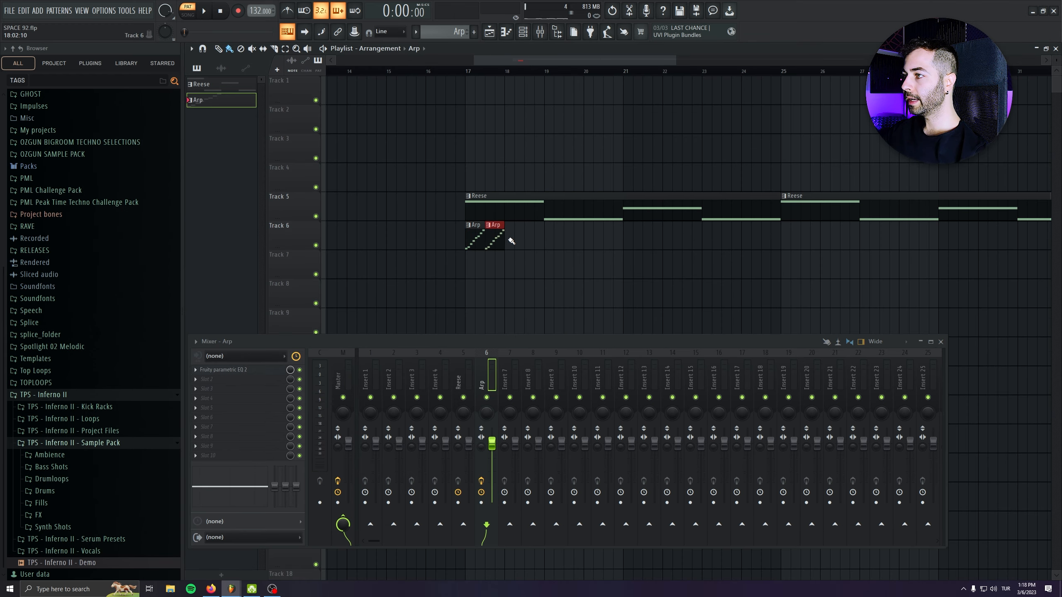
drag(512, 241, 530, 241)
key(l)
key(space)
mouse_move(592, 279)
mouse_down()
mouse_move(468, 251)
mouse_move(469, 237)
mouse_up()
key(ctrl+b)
drag(603, 239, 598, 240)
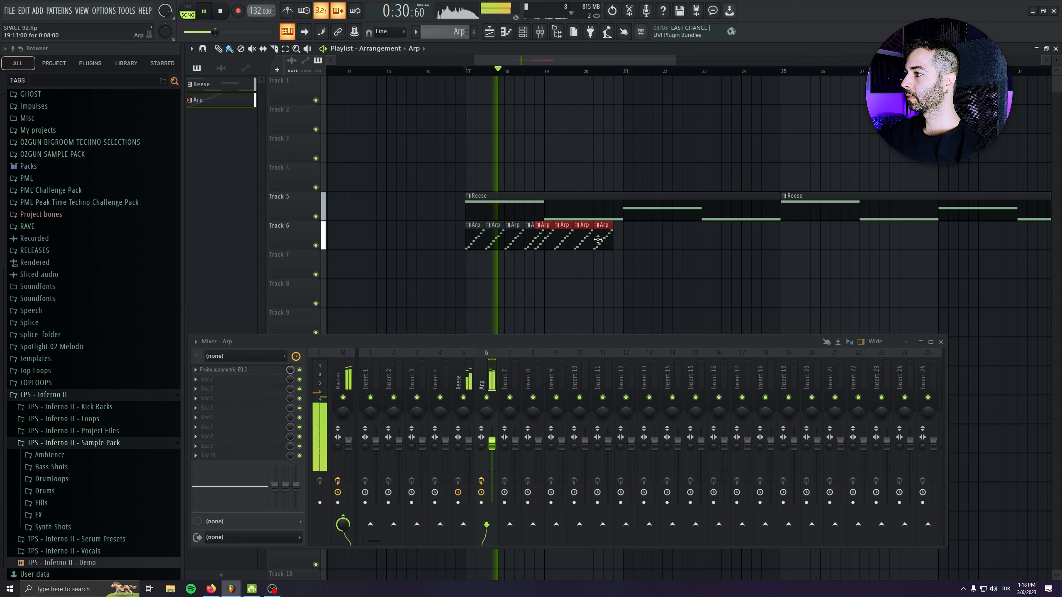
key(ctrl+alt+z)
key(ctrl+alt+z)
key(space)
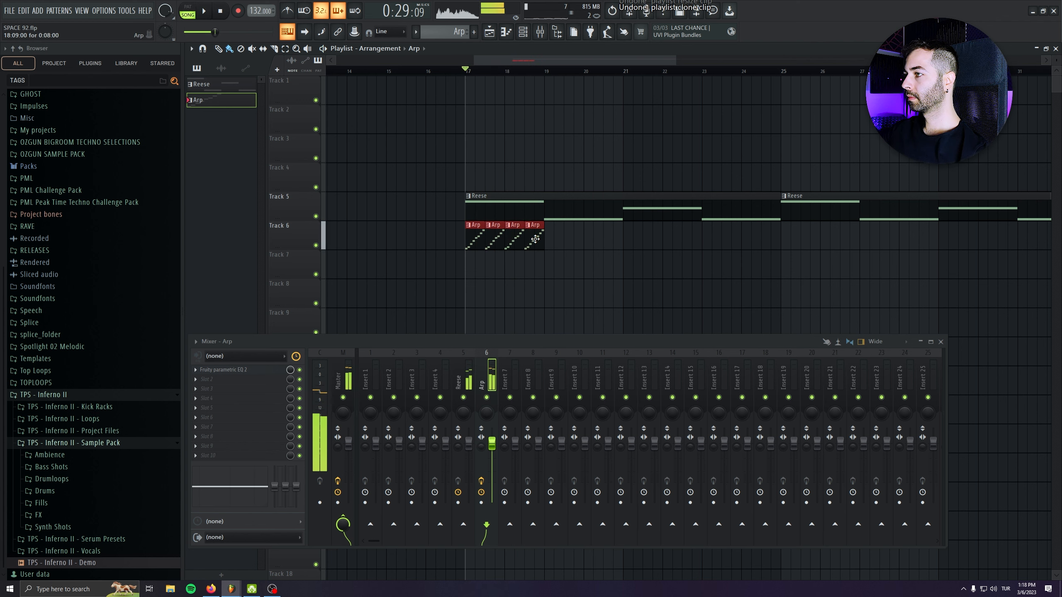
Duplicate the Arp clips repeatedly along Track 6 until they fill bars 17 to 33
key(ctrl+b)
mouse_move(485, 241)
mouse_down()
mouse_move(692, 242)
mouse_move(639, 248)
mouse_up()
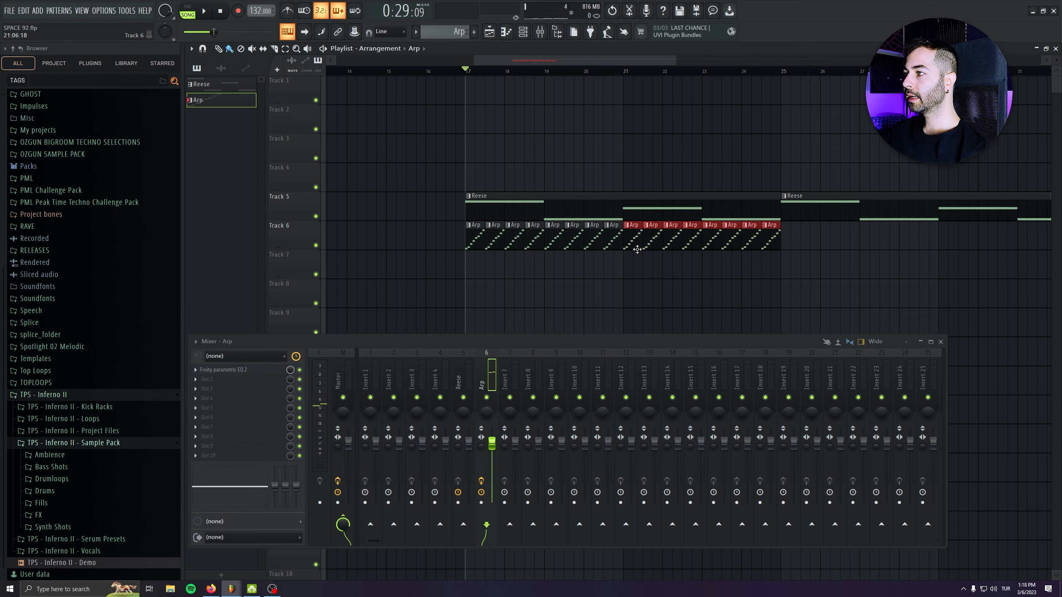
mouse_move(828, 279)
mouse_down()
mouse_move(450, 241)
mouse_move(814, 245)
mouse_up()
scroll(514, 277, down, 4)
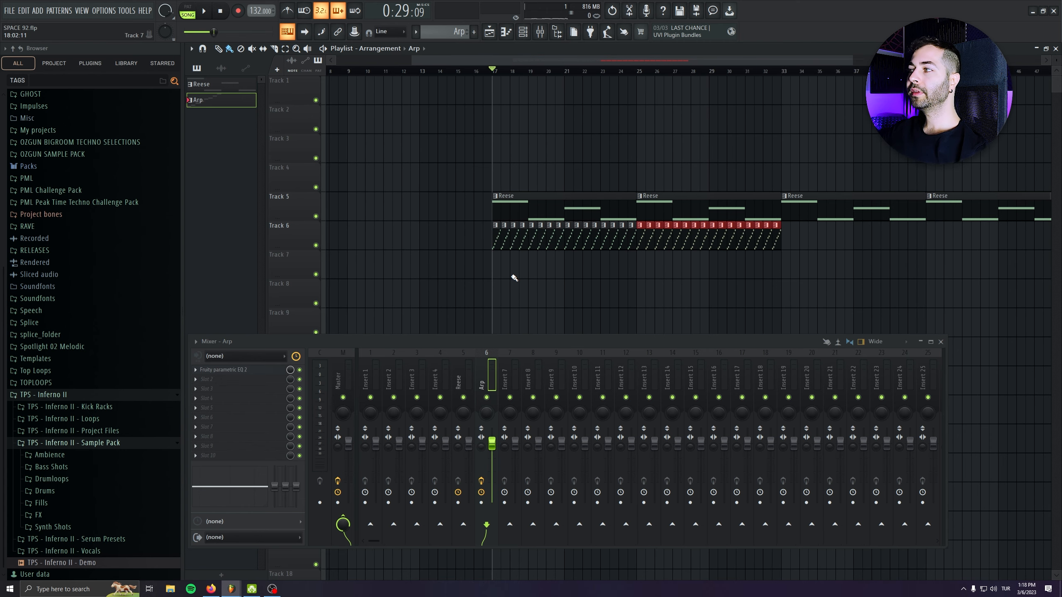
Duplicate the whole Arp section so it covers all four Reese clips up to bar 49, and save the project
drag(512, 238, 970, 257)
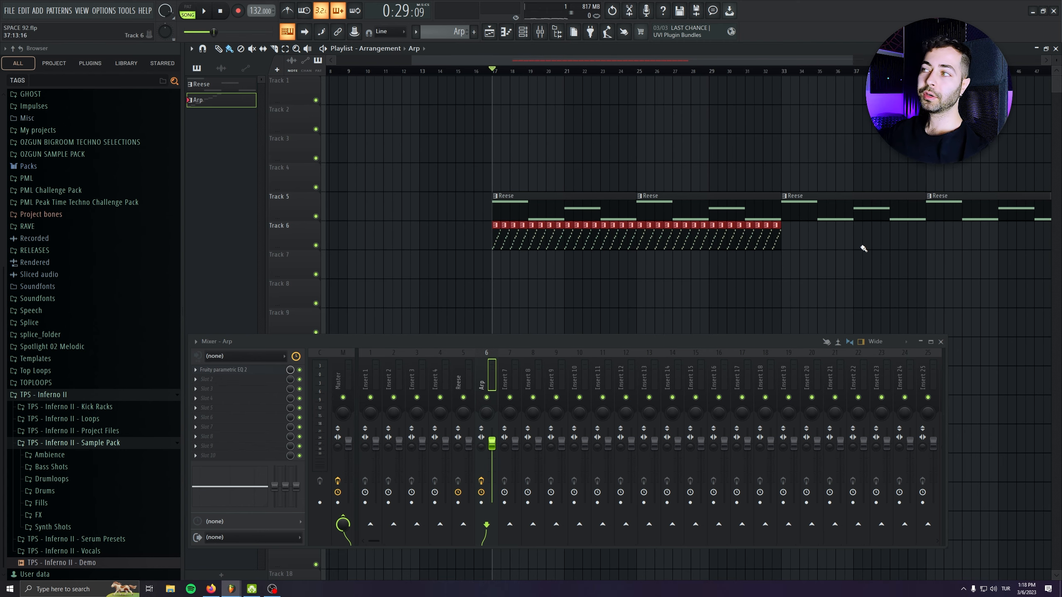
scroll(438, 289, right, 5)
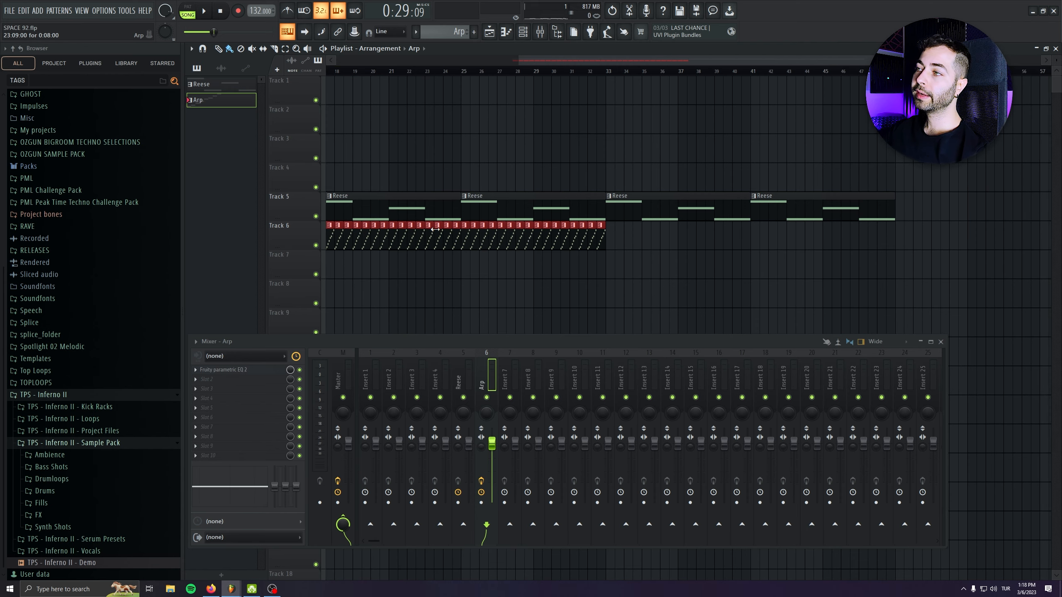
mouse_move(438, 242)
mouse_down()
mouse_move(960, 256)
mouse_move(731, 263)
mouse_up()
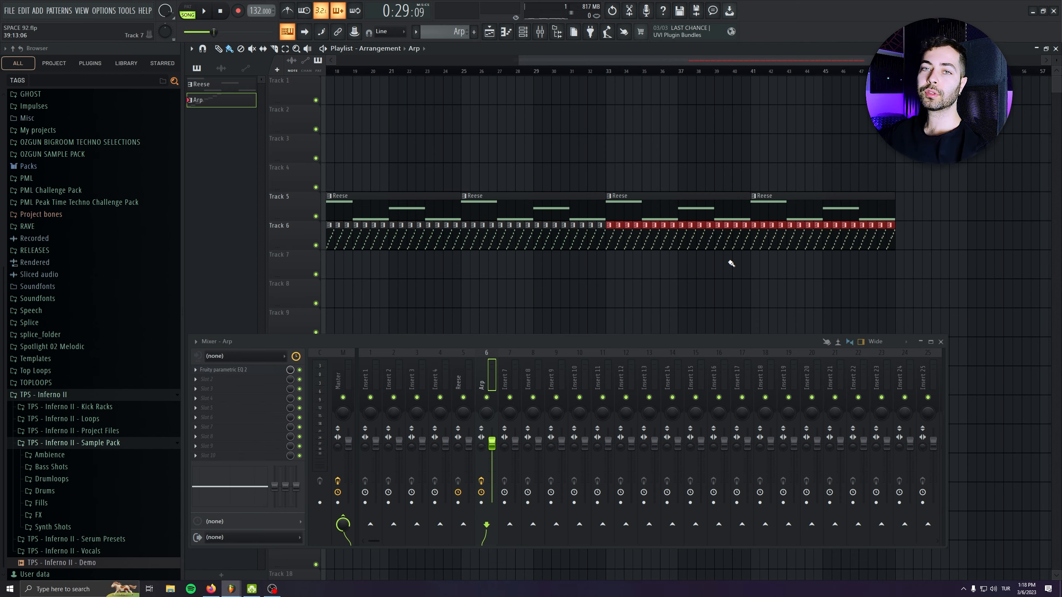
scroll(591, 301, down, 3)
scroll(591, 301, right, 2)
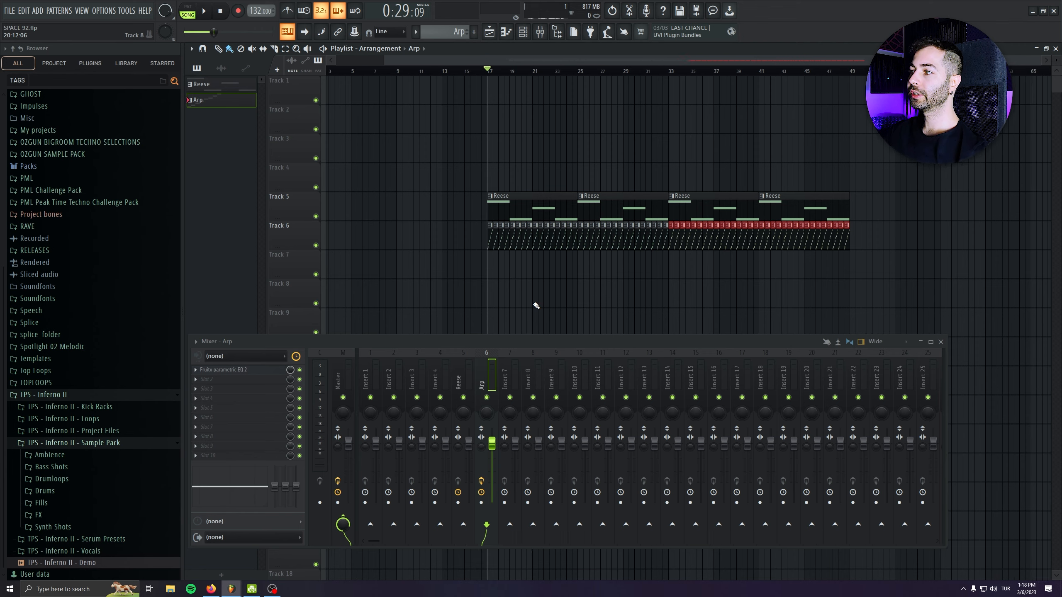
scroll(569, 287, down, 1)
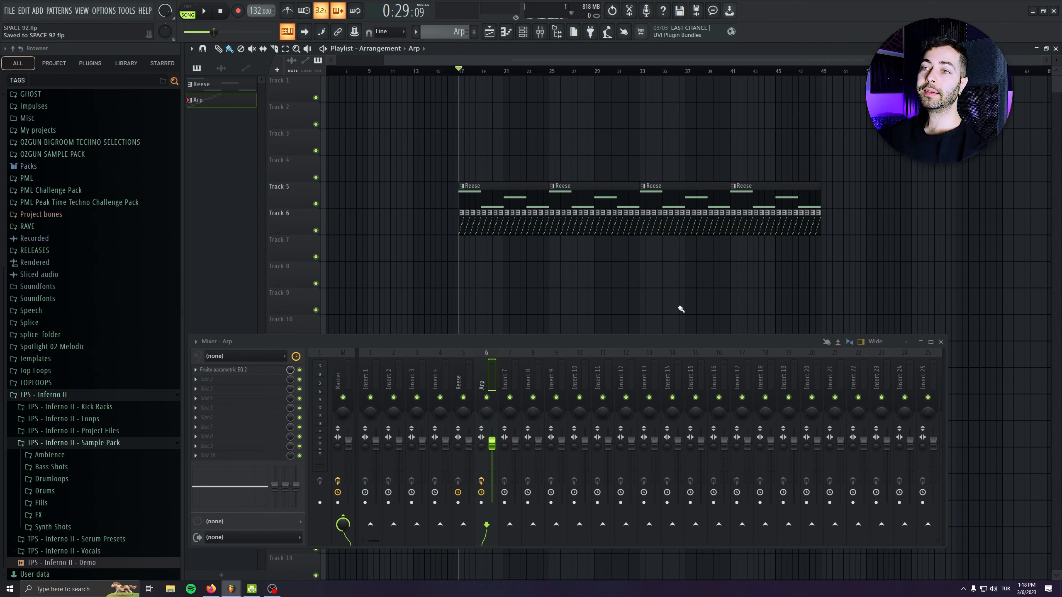
Select bars 17 to 49, open the arp's Serum, and create an automation clip for its Filter macro on Track 7
scroll(681, 309, up, 1)
scroll(668, 303, right, 1)
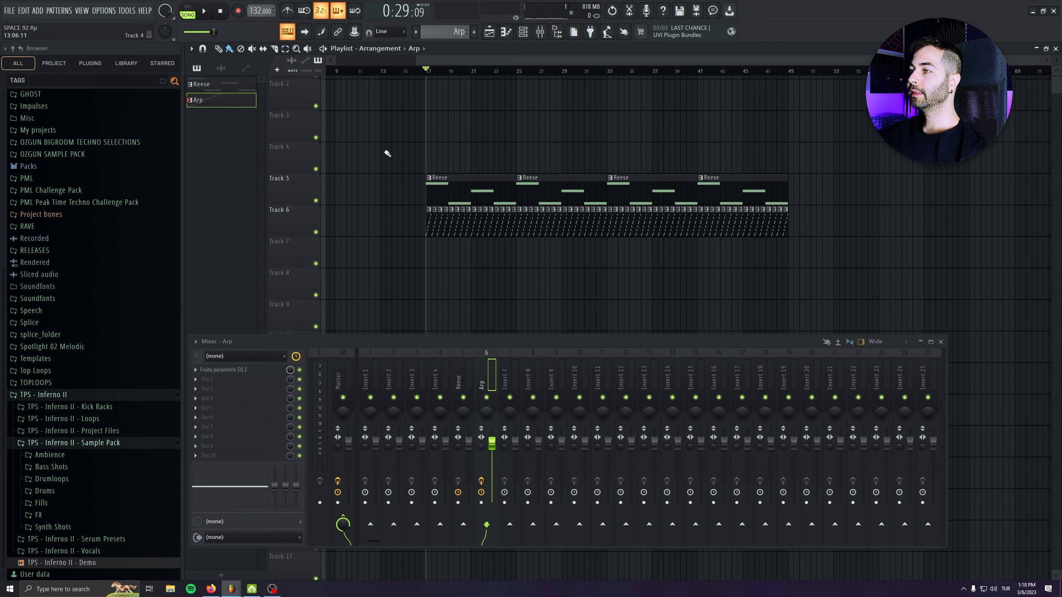
drag(427, 69, 787, 63)
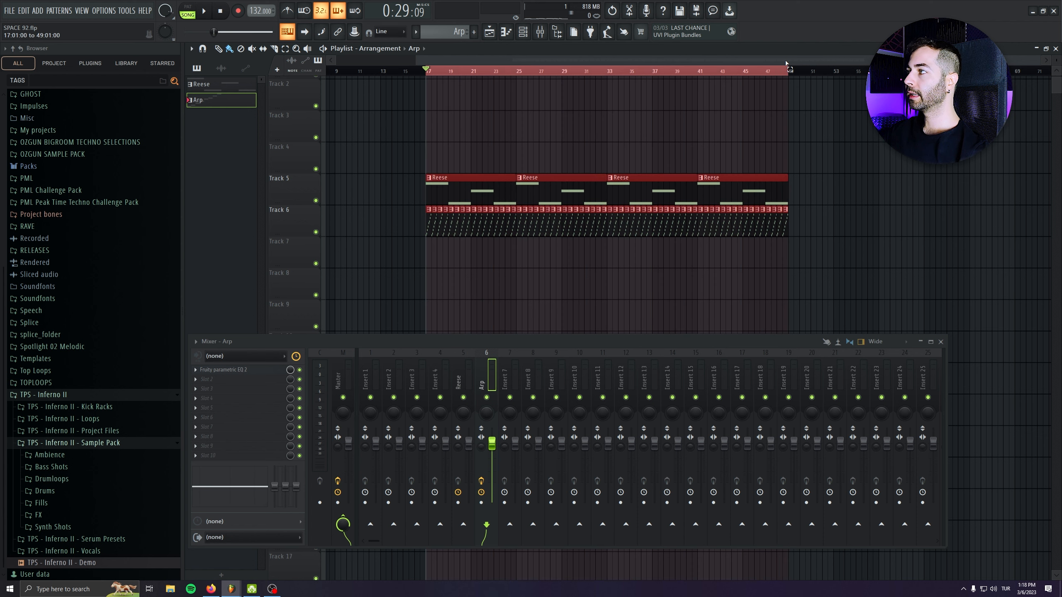
click(533, 31)
click(497, 120)
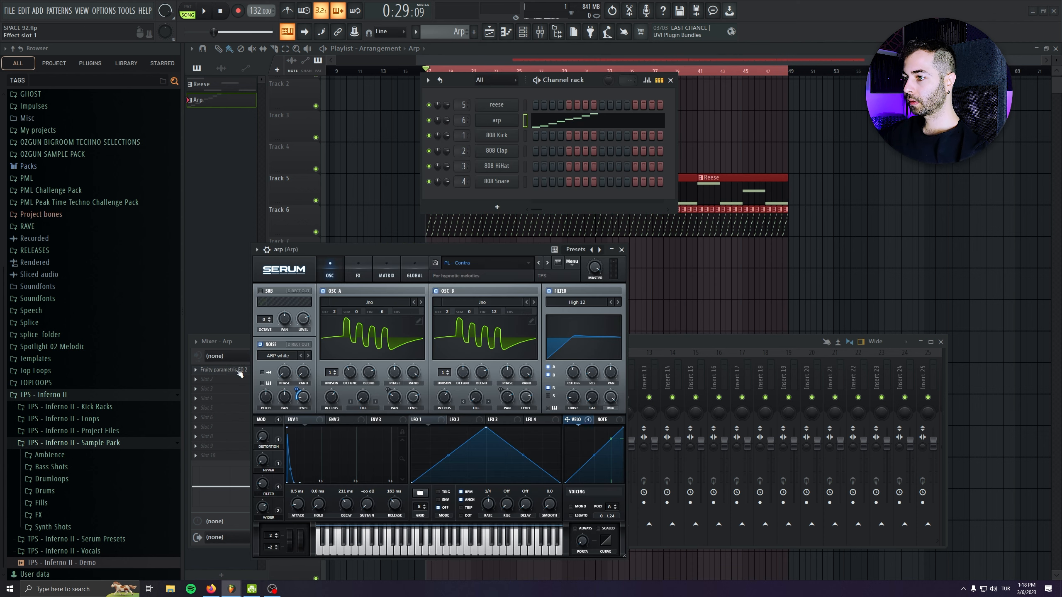
key(space)
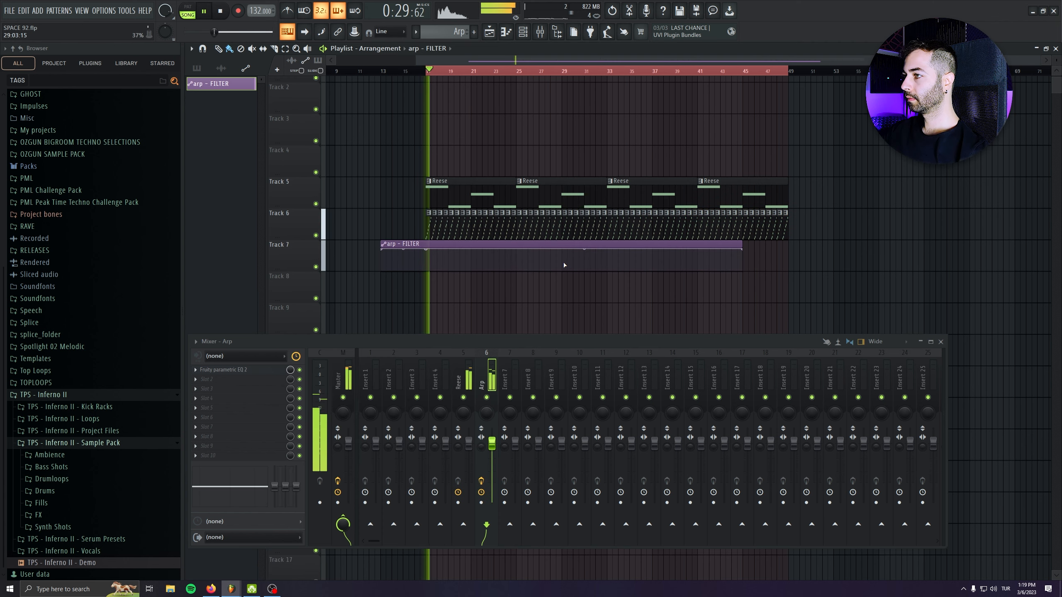
Shape the arp FILTER automation with a low point at bar 17 and a high point at bar 25
drag(426, 249, 429, 277)
scroll(483, 282, up, 3)
right_click(539, 252)
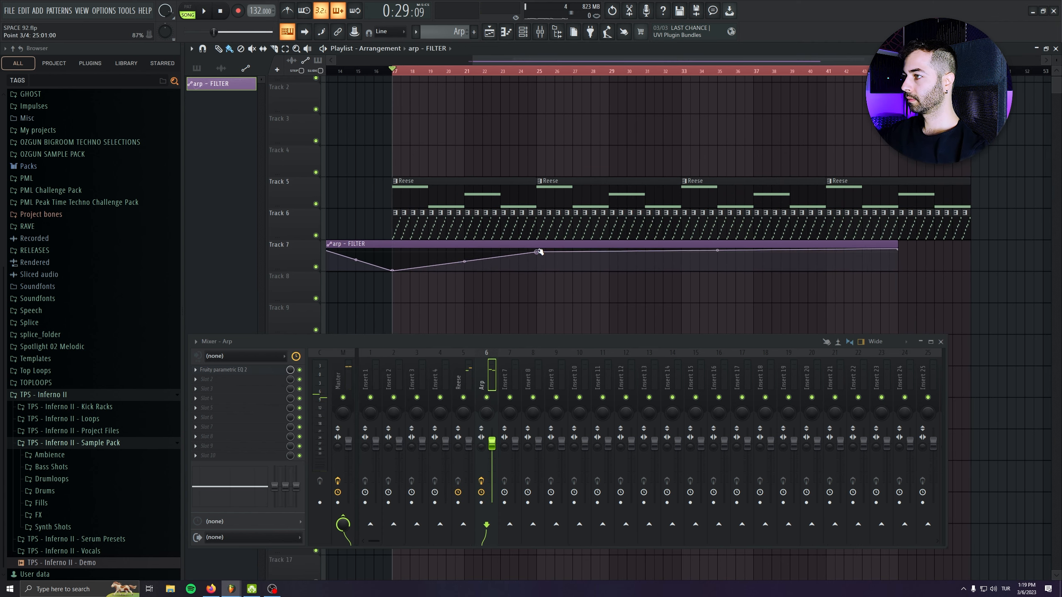
key(space)
Delete the first Reese clip so the bass enters at bar 25, and play the arrangement from bar 17
right_click(438, 204)
key(space)
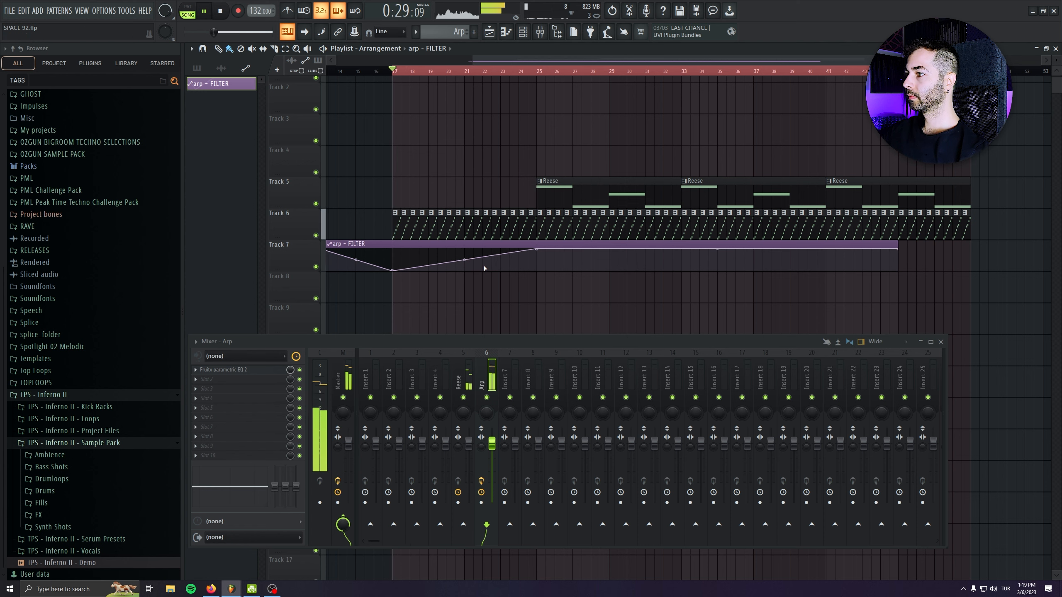
key(space)
Extend the arp FILTER automation clip to bar 49 and curve its rise between bars 17 and 25
scroll(484, 268, down, 6)
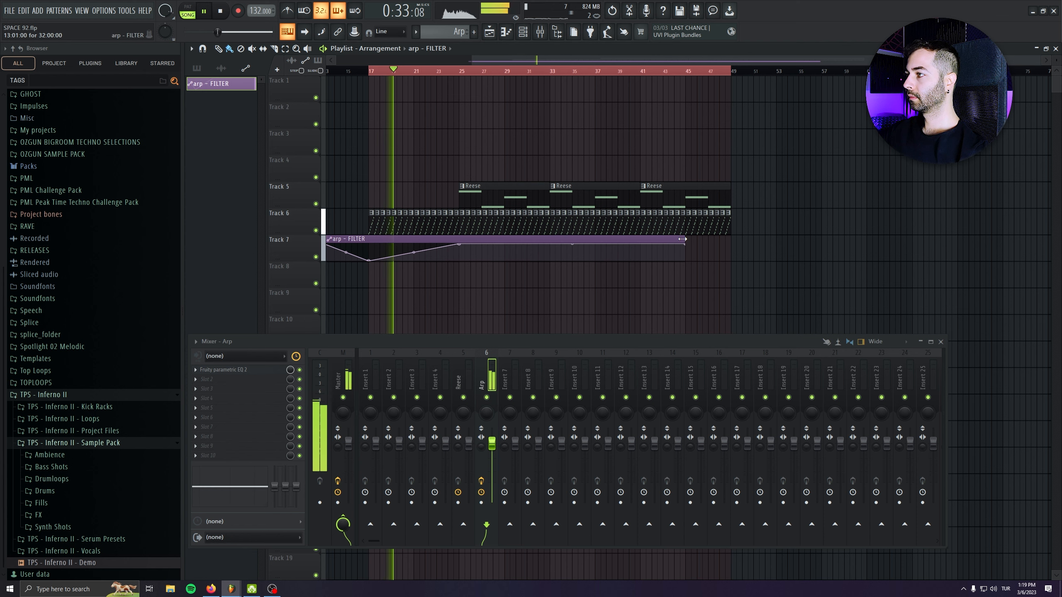
drag(685, 239, 731, 238)
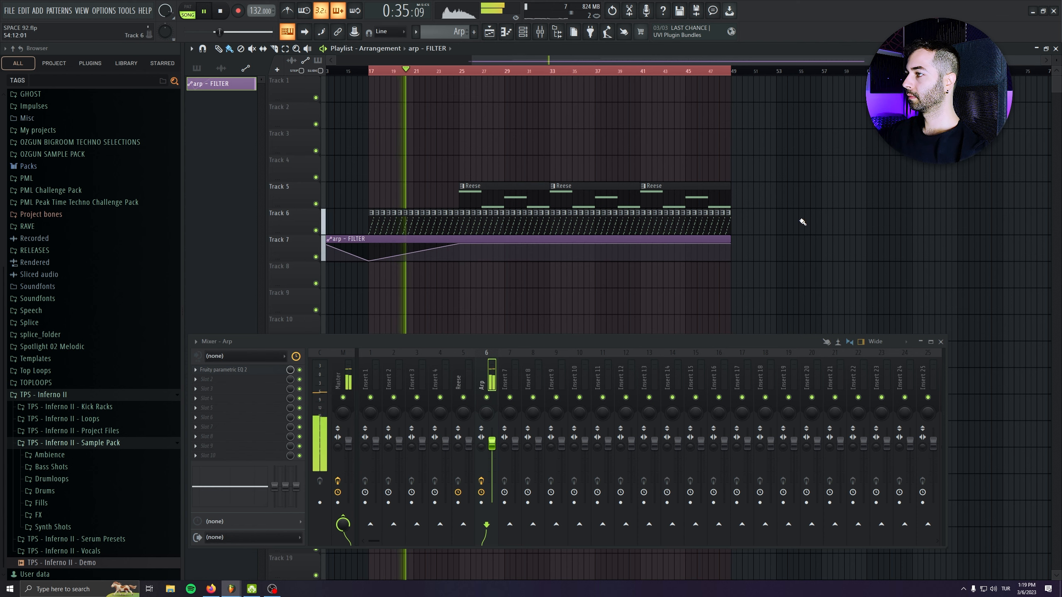
scroll(429, 261, up, 3)
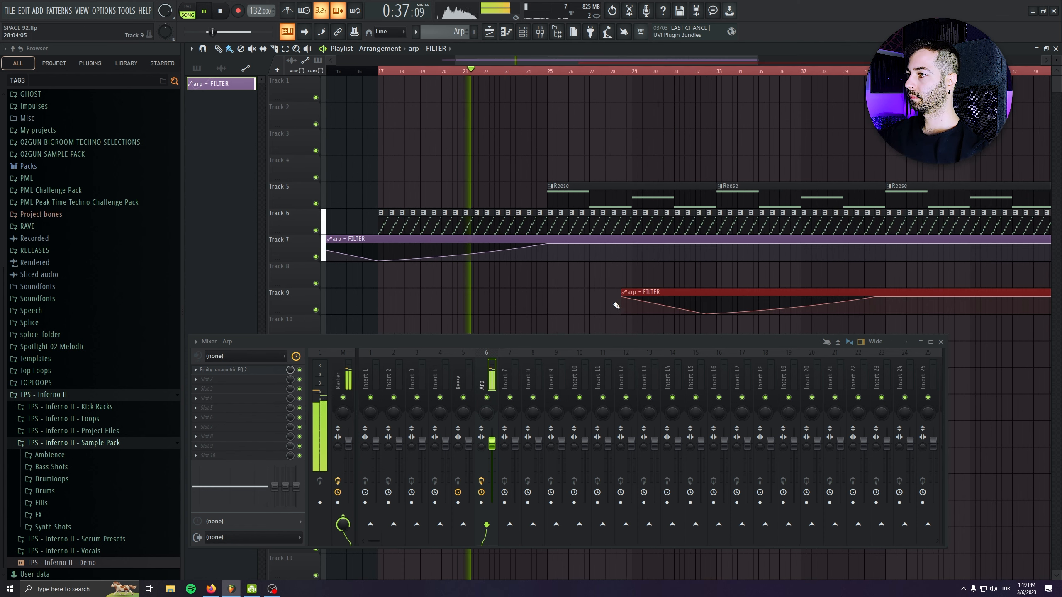
scroll(619, 302, down, 1)
scroll(528, 305, right, 2)
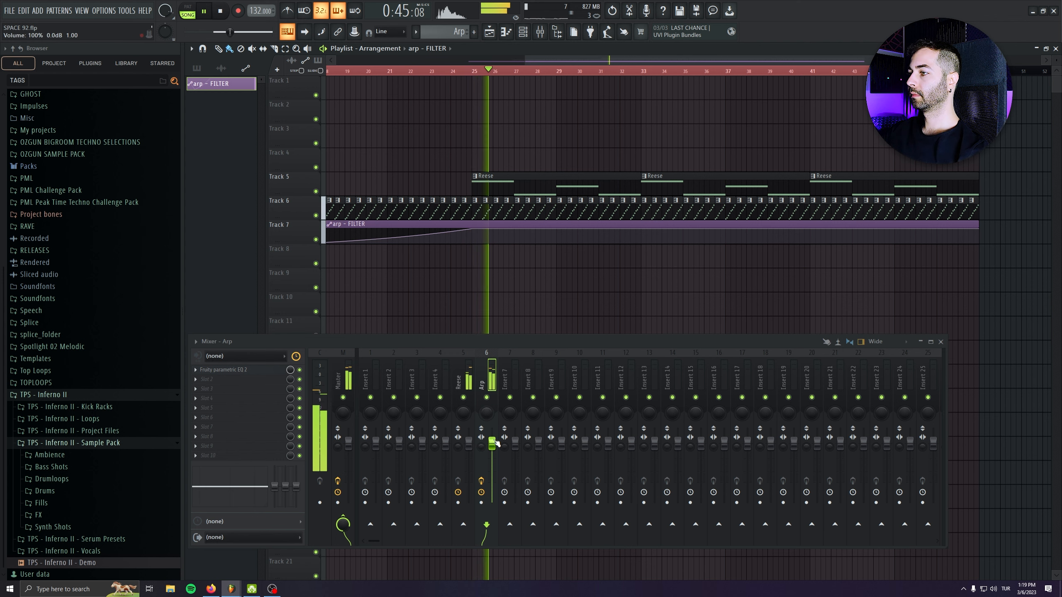
Select the Reese mixer track and set its Serum filter to MG Low 12 with a cutoff of about 300 Hz
click(462, 372)
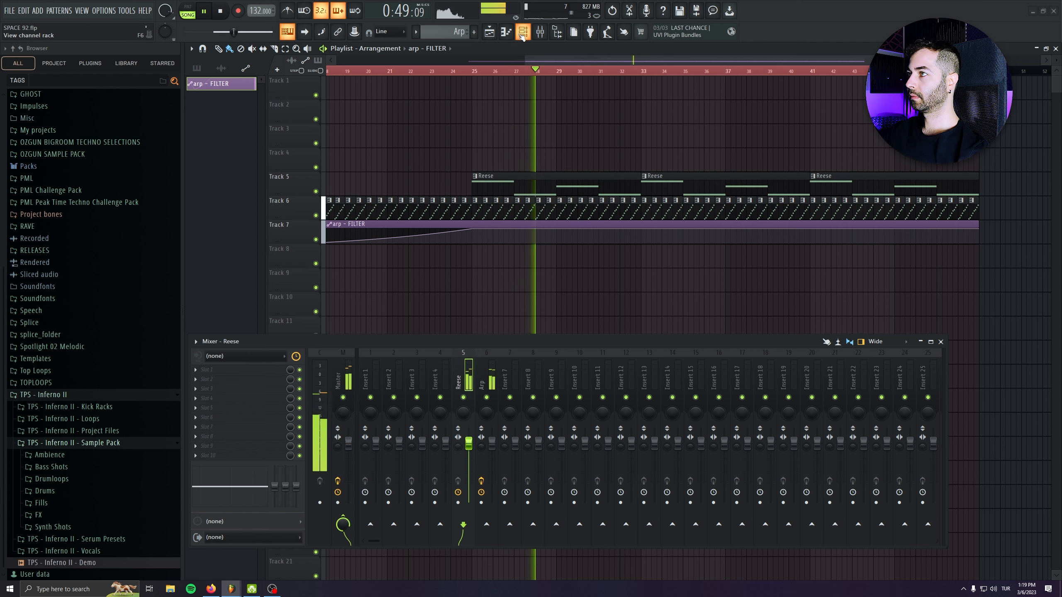
key(F6)
click(491, 80)
click(487, 90)
click(497, 104)
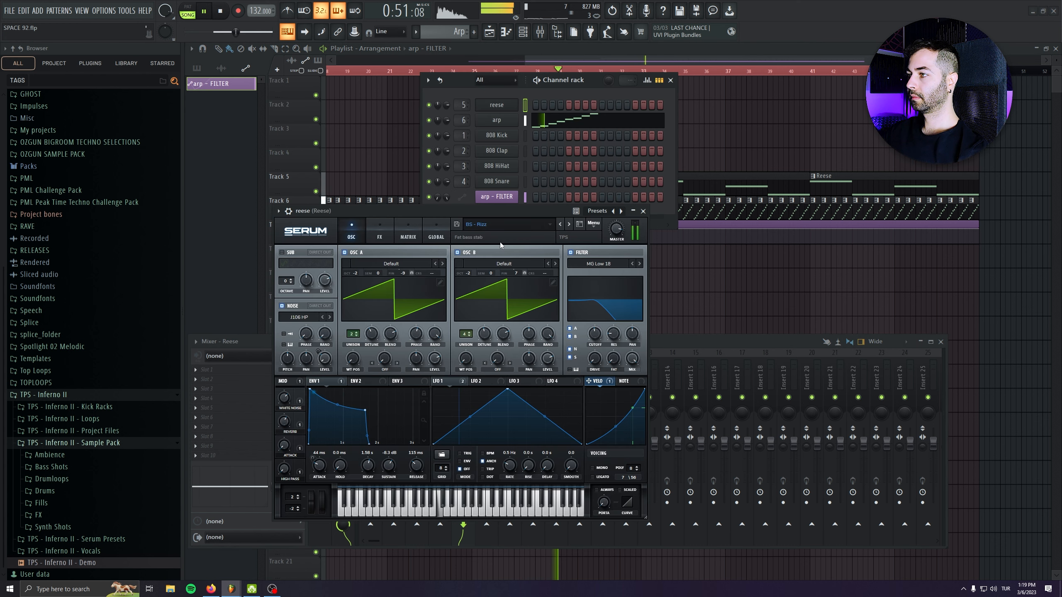
mouse_move(595, 338)
mouse_down()
mouse_move(591, 321)
mouse_move(592, 363)
mouse_move(600, 319)
mouse_up()
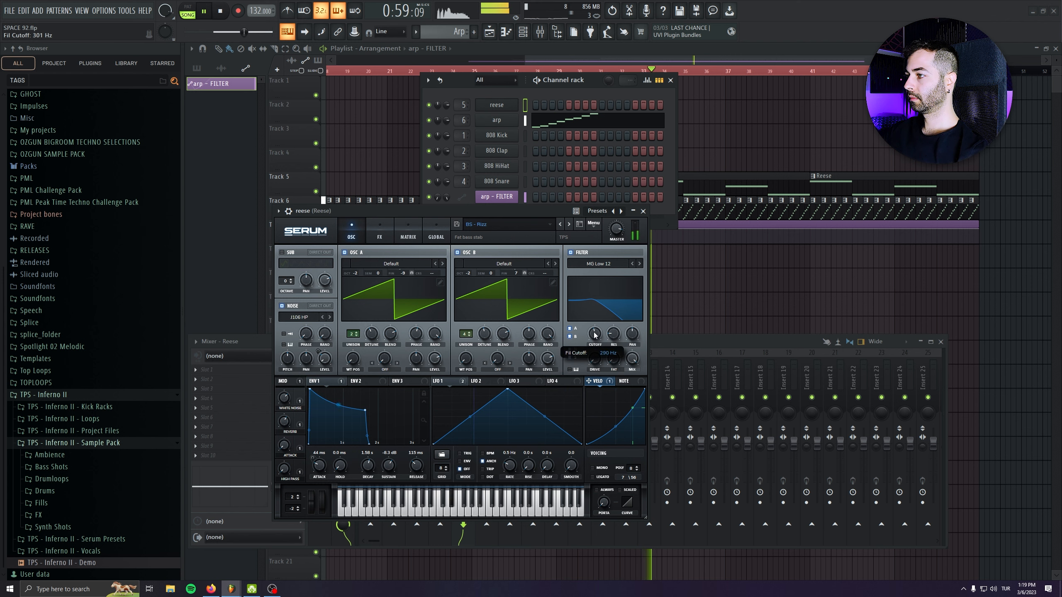
click(643, 211)
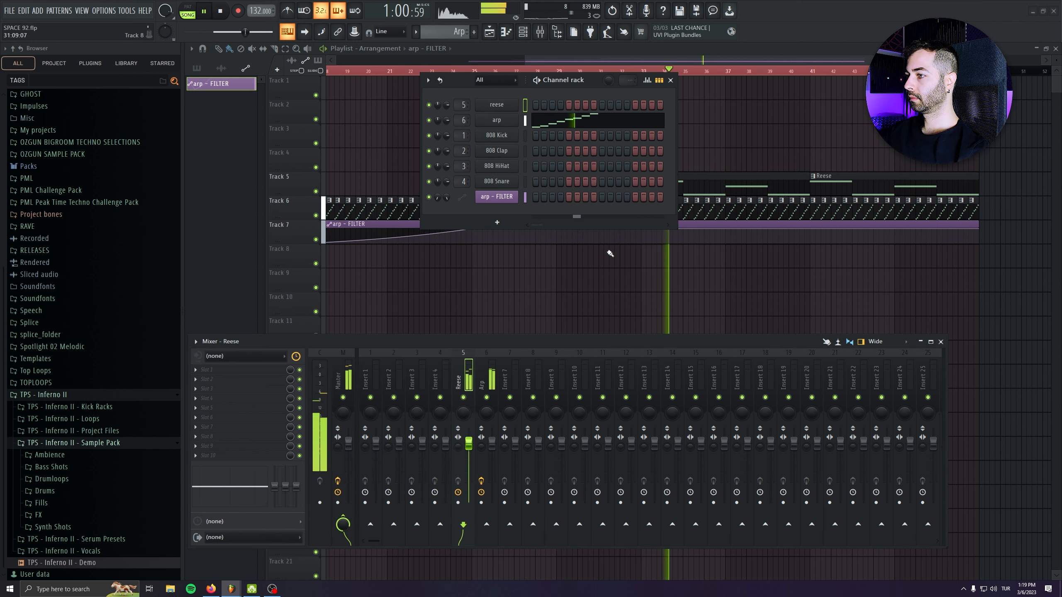
Add Fruity Blood Overdrive to the Reese mixer track, setting the pre amp to about 0.24 and lowering the post gain
click(268, 370)
click(549, 175)
drag(160, 147, 159, 134)
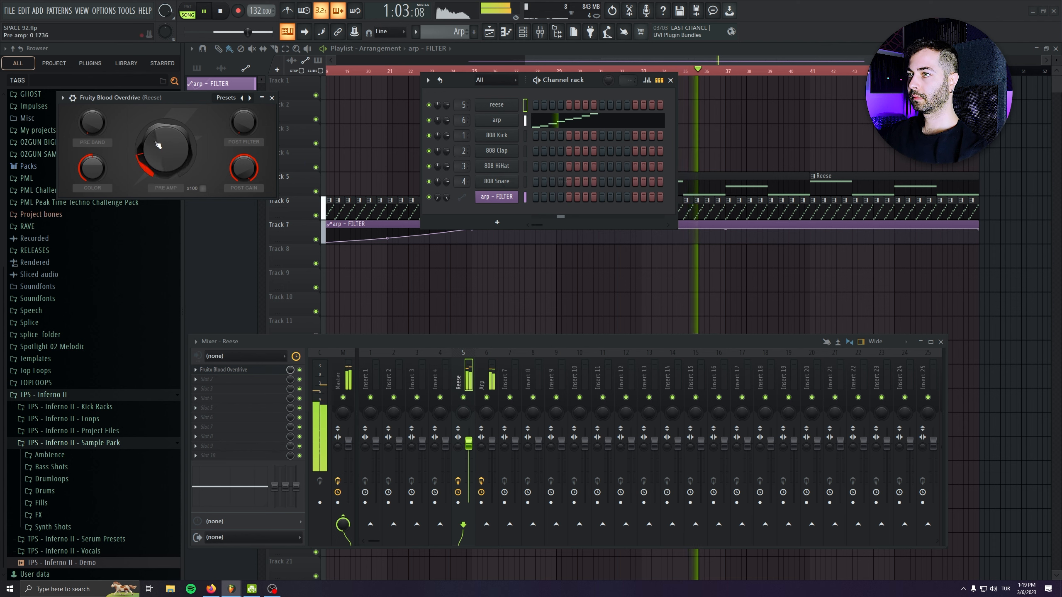
drag(244, 168, 244, 177)
key(space)
drag(170, 98, 318, 195)
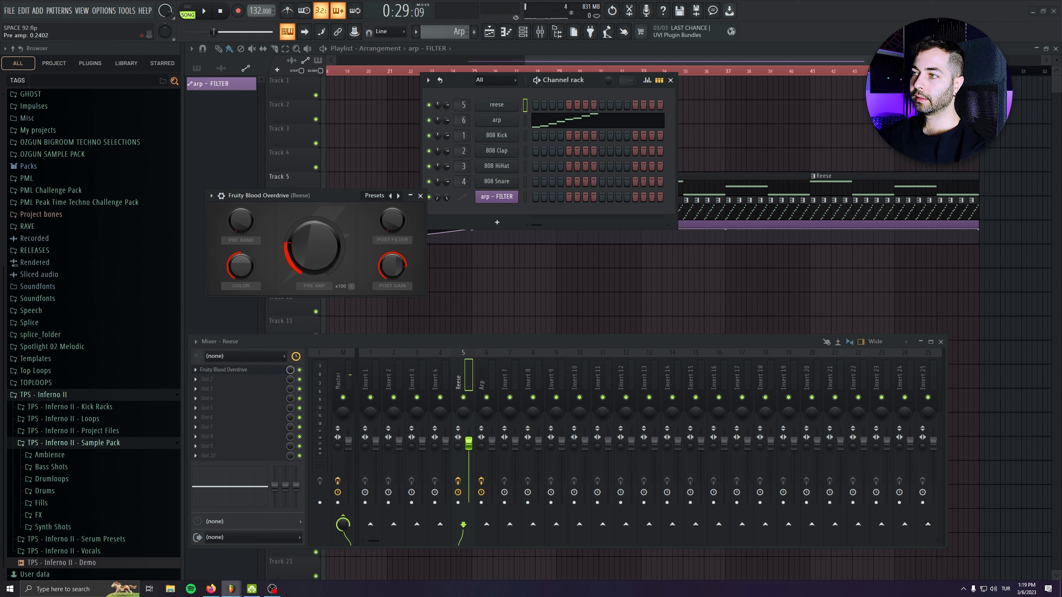
key(space)
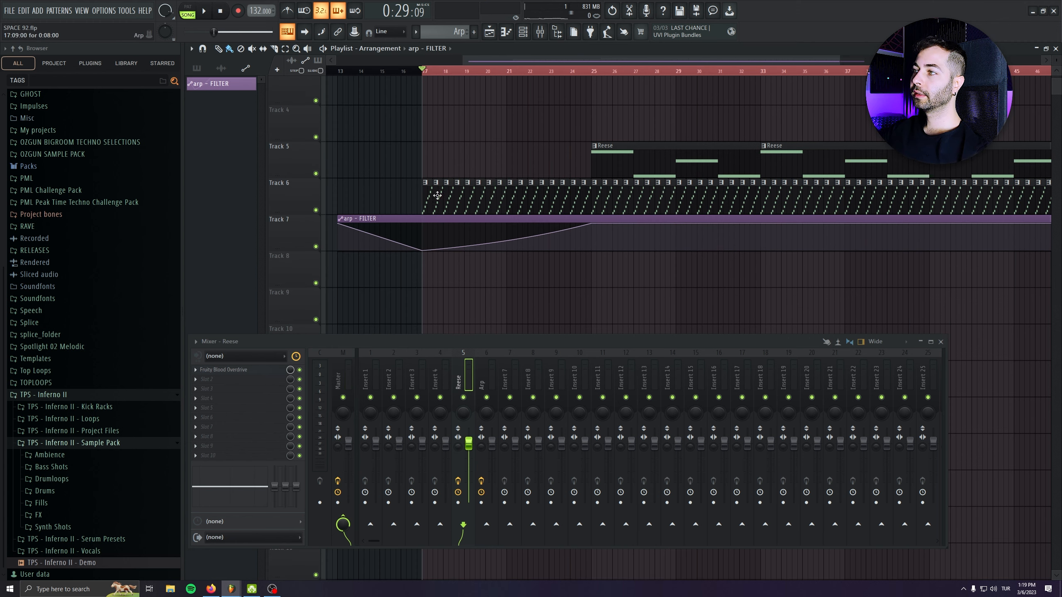
drag(377, 161, 421, 301)
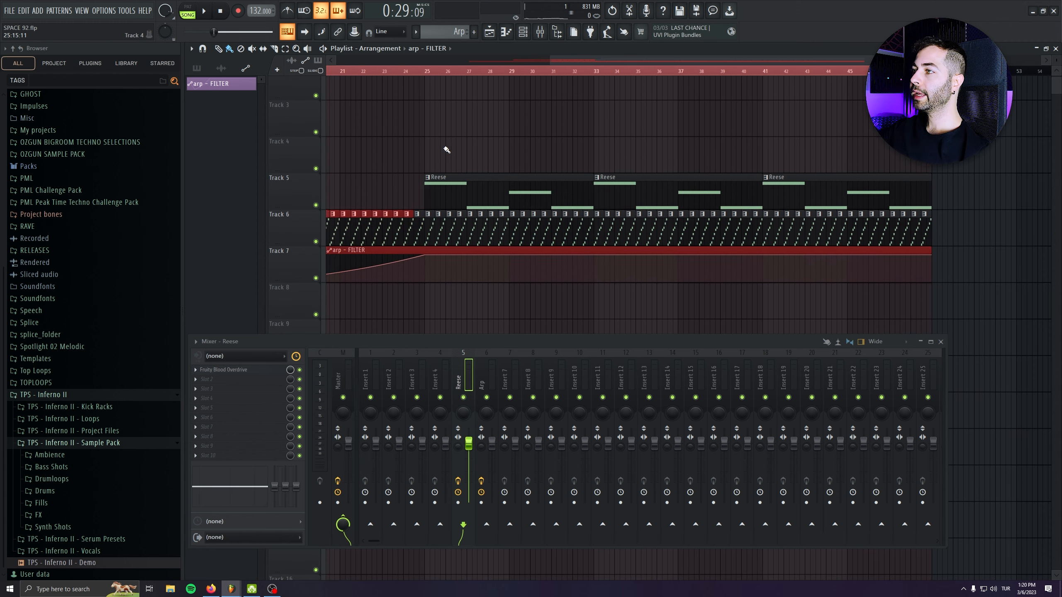
drag(445, 148, 858, 170)
drag(599, 185, 712, 169)
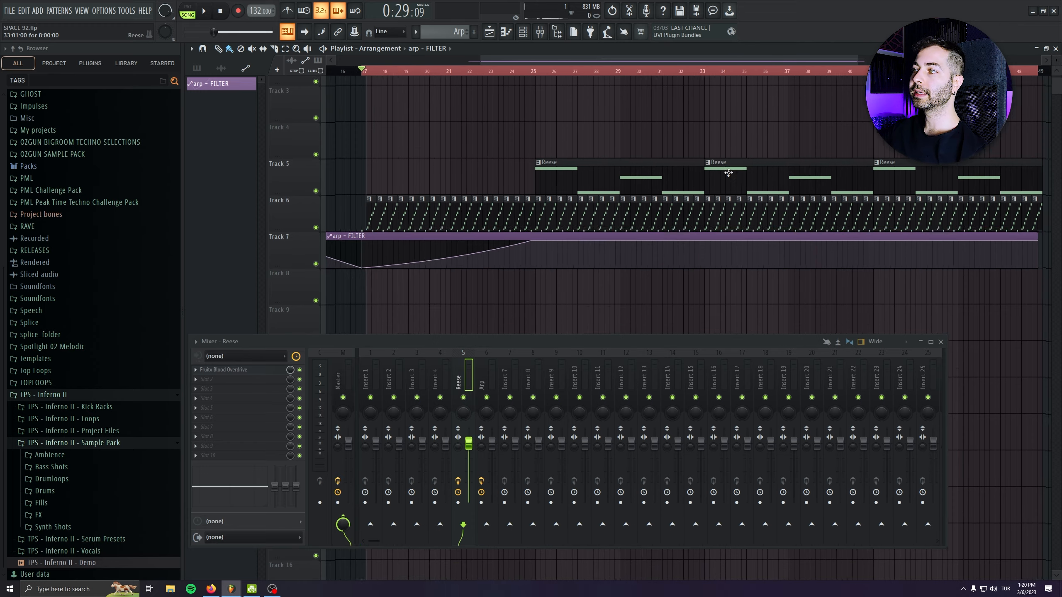
Set the song position to bar 25, where the Reese line enters the arrangement
scroll(706, 167, down, 2)
click(577, 72)
drag(585, 106, 516, 140)
scroll(518, 158, down, 1)
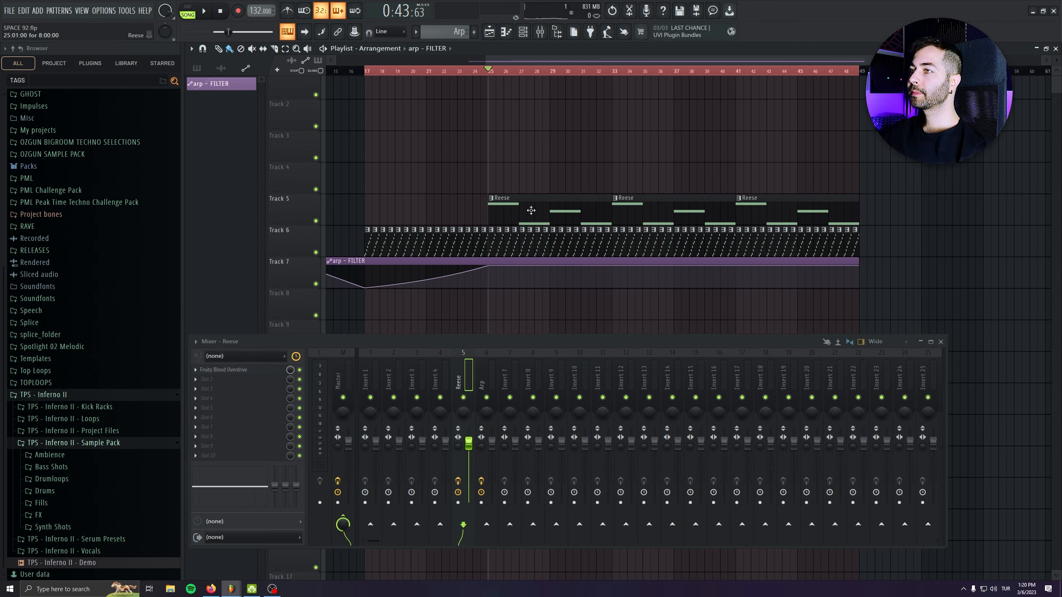
drag(530, 237, 495, 185)
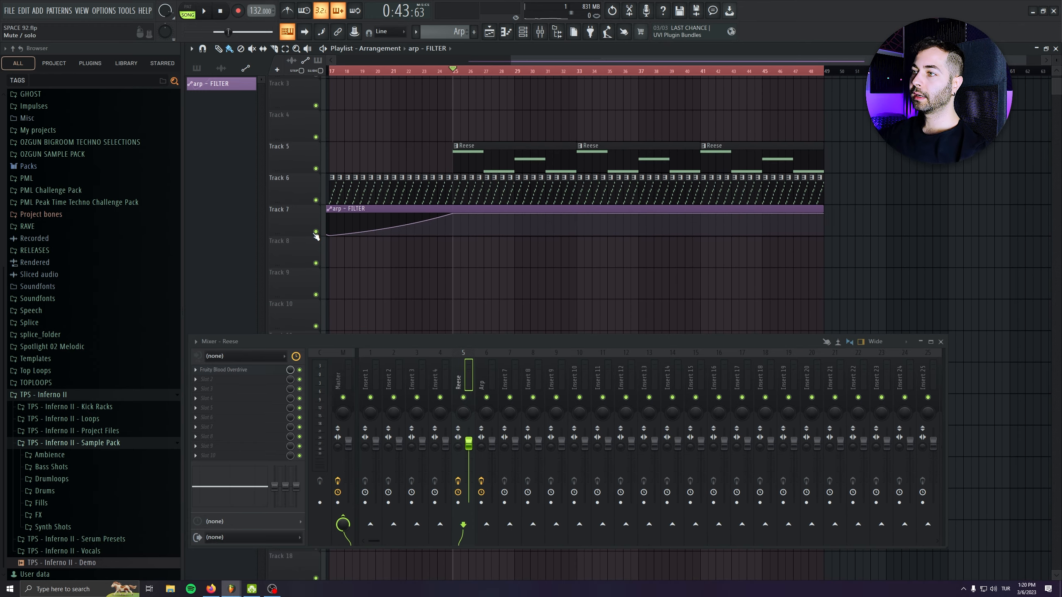
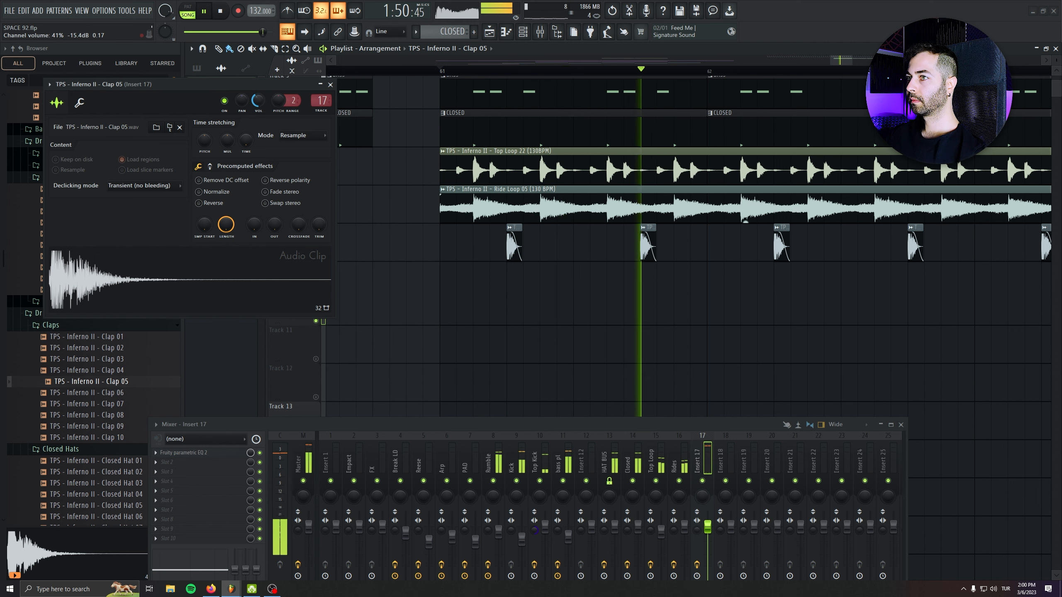
Fine-tune the Clap 05 channel volume to about 41% (-15.7 dB), stop playback and close the sample's settings
drag(253, 97, 252, 97)
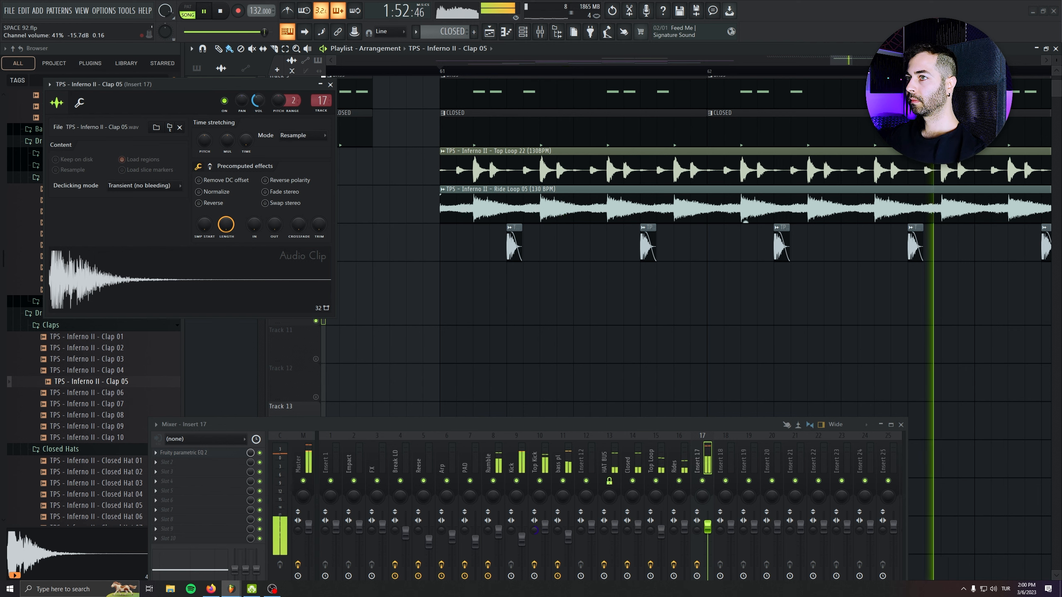
key(space)
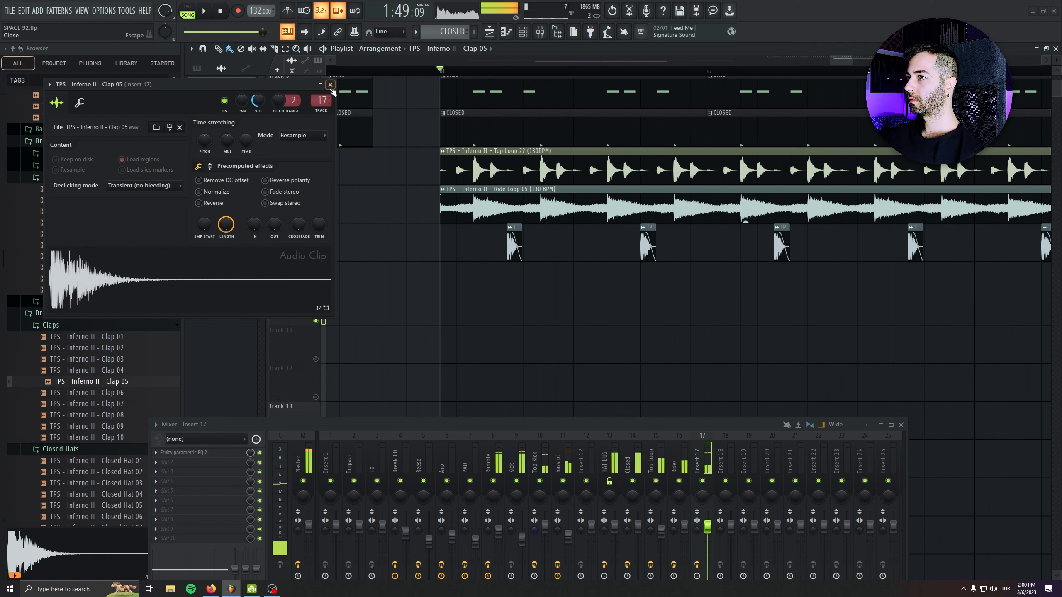
key(Escape)
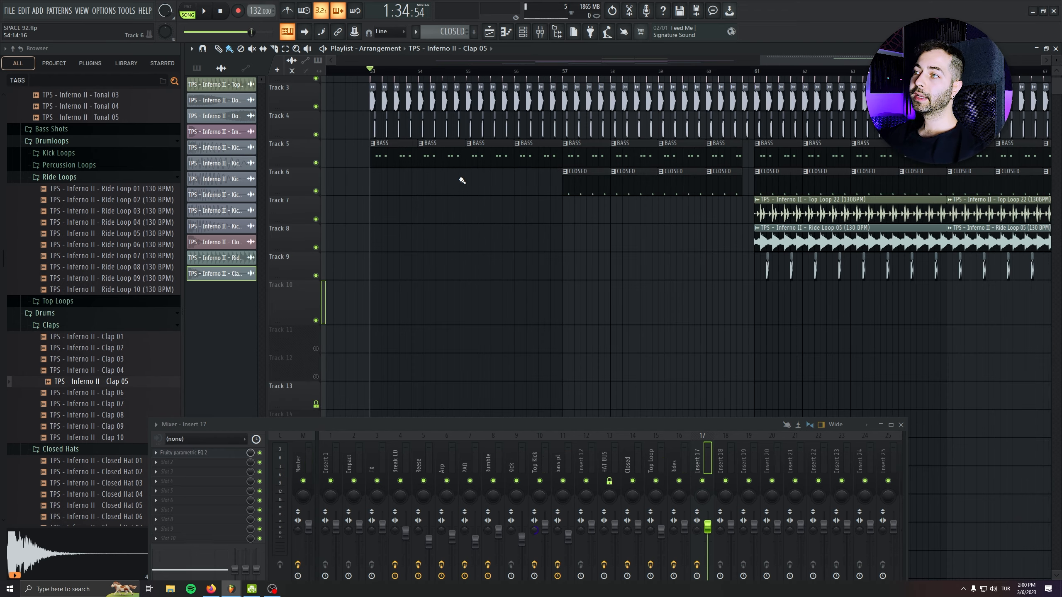
Create a new pattern named DROP LD and place it on Track 10 at bar 53
drag(562, 288, 626, 240)
scroll(622, 293, down, 4)
scroll(621, 295, down, 2)
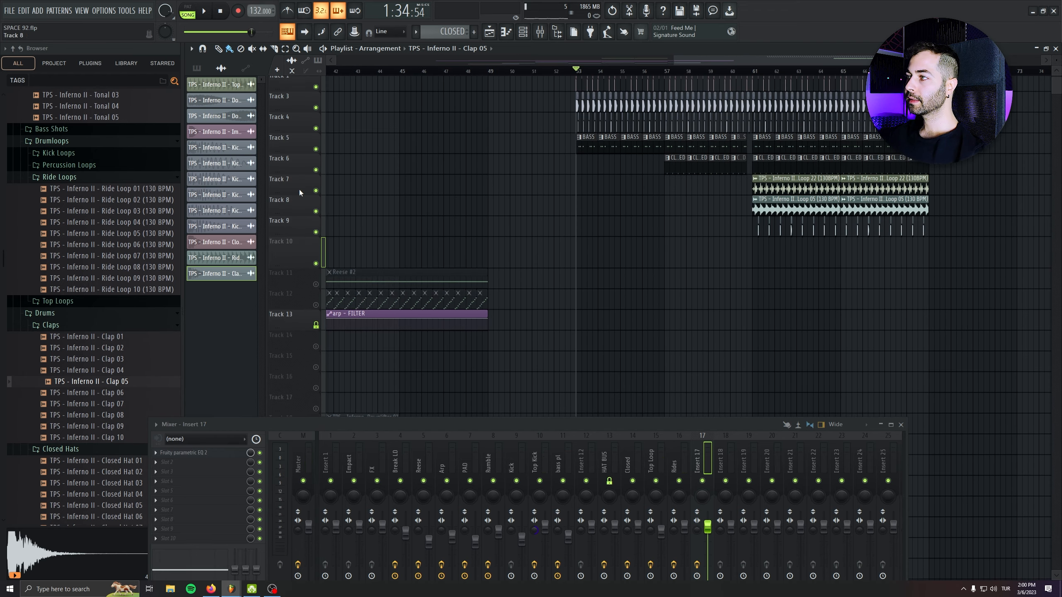
drag(299, 274, 298, 256)
click(475, 37)
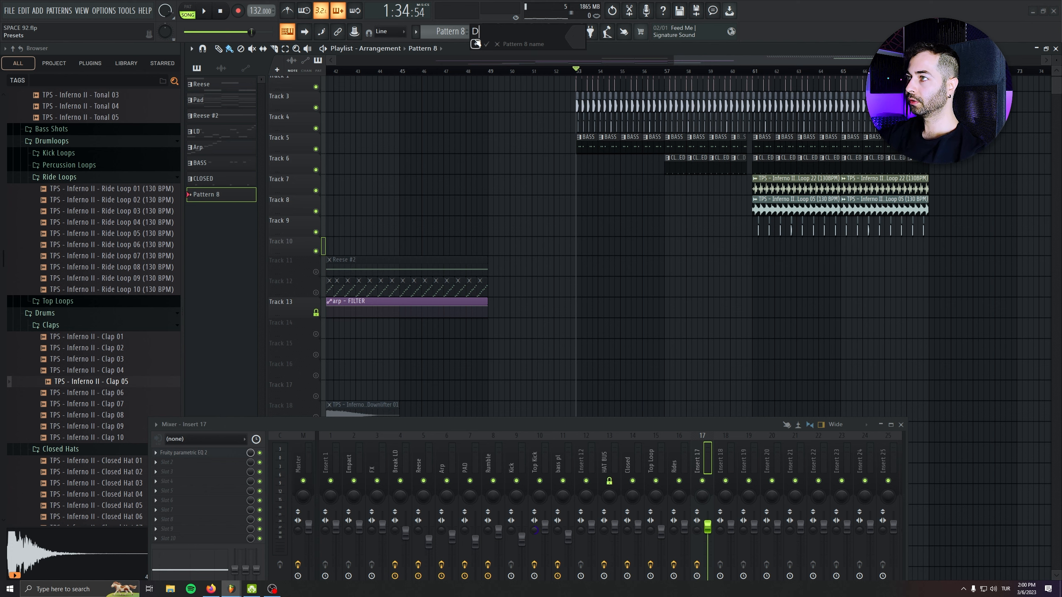
text(DROP LD)
key(Return)
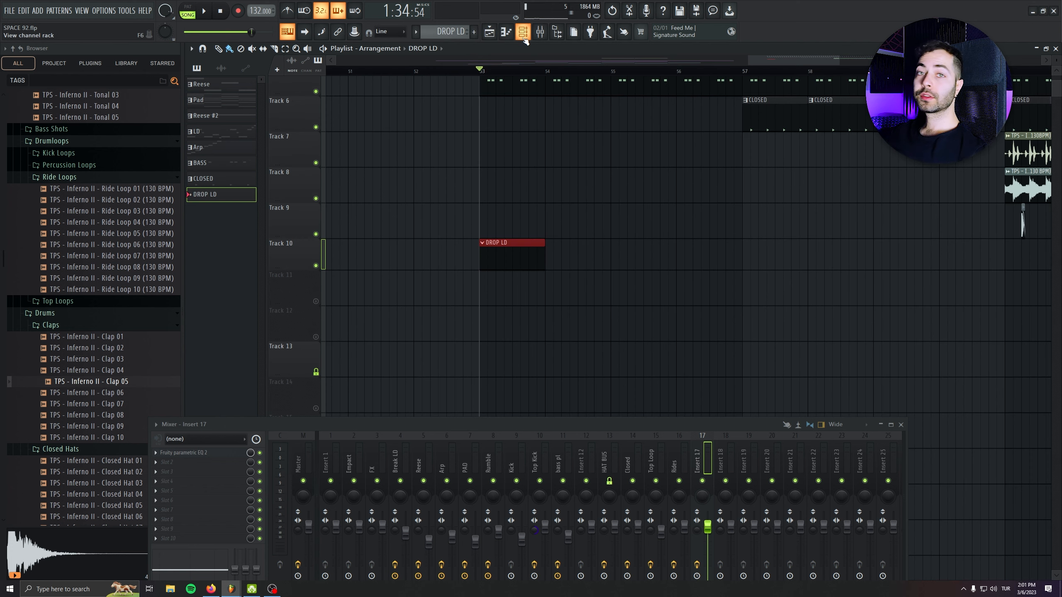
Show all channels, clone the bass pluck channel and route the copy to mixer track 18, named Drop LD
click(523, 35)
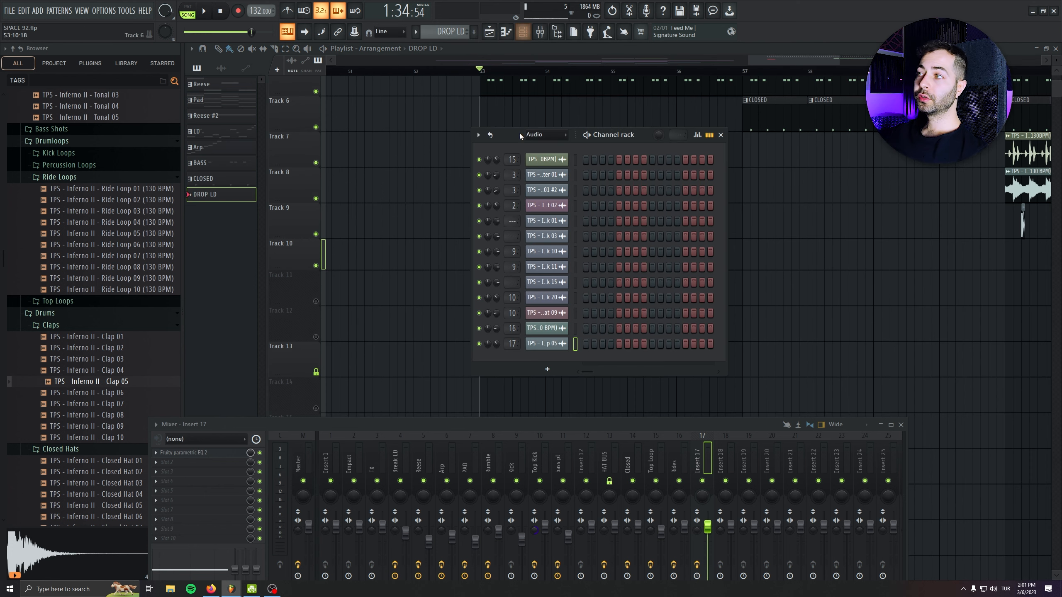
click(549, 146)
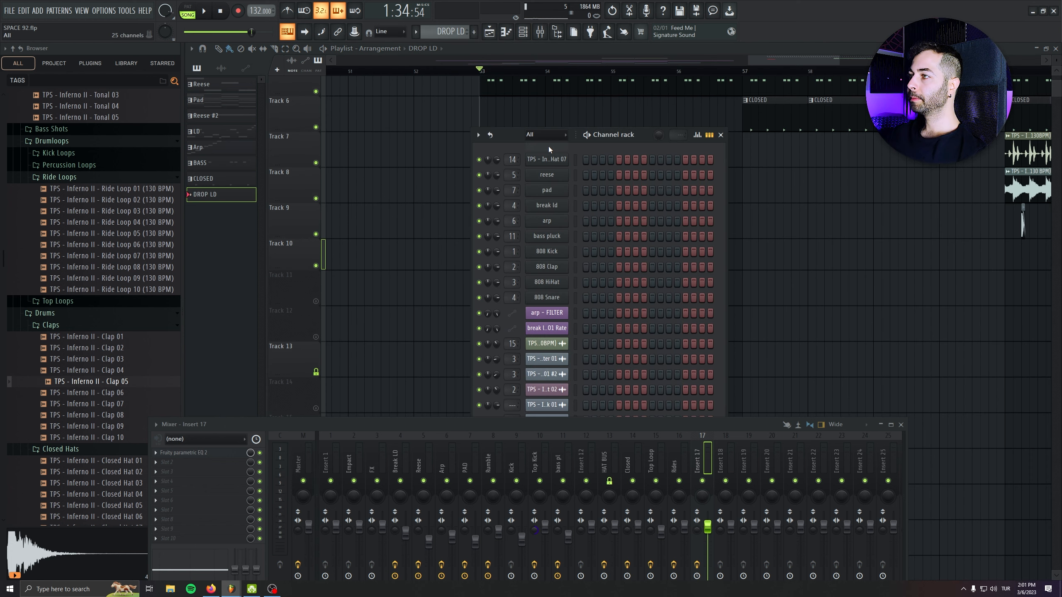
click(552, 240)
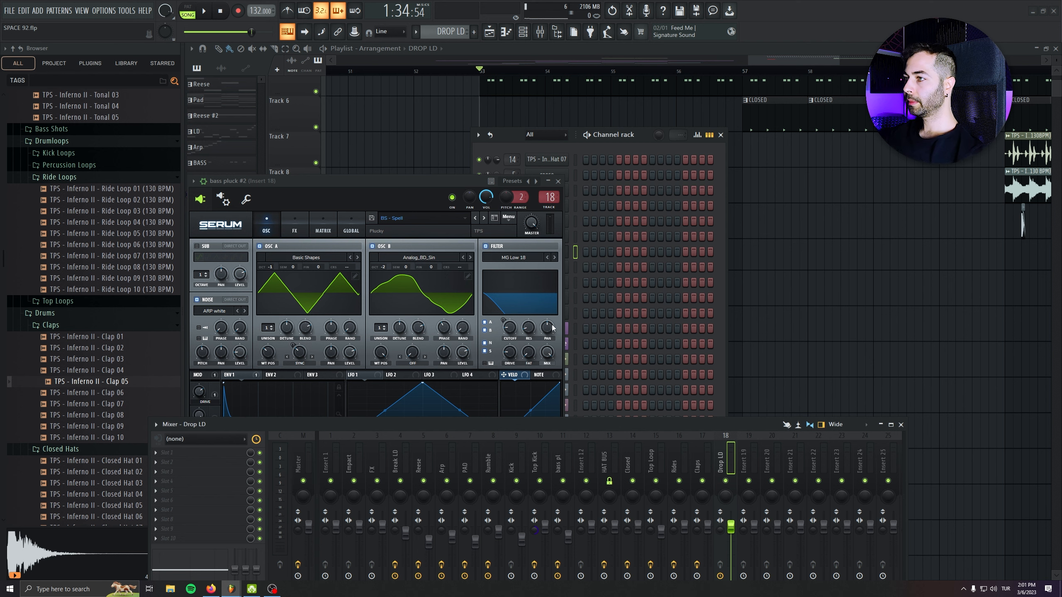
click(559, 183)
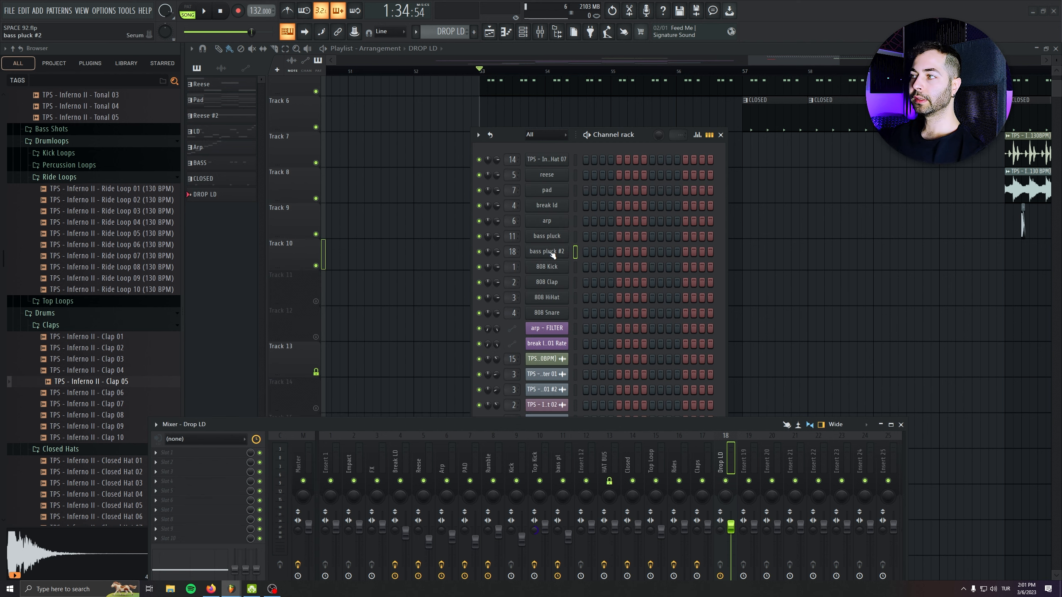
Rename the cloned bass pluck channel to drop ld and save the project
right_click(551, 255)
click(592, 275)
text(drop ld)
key(Return)
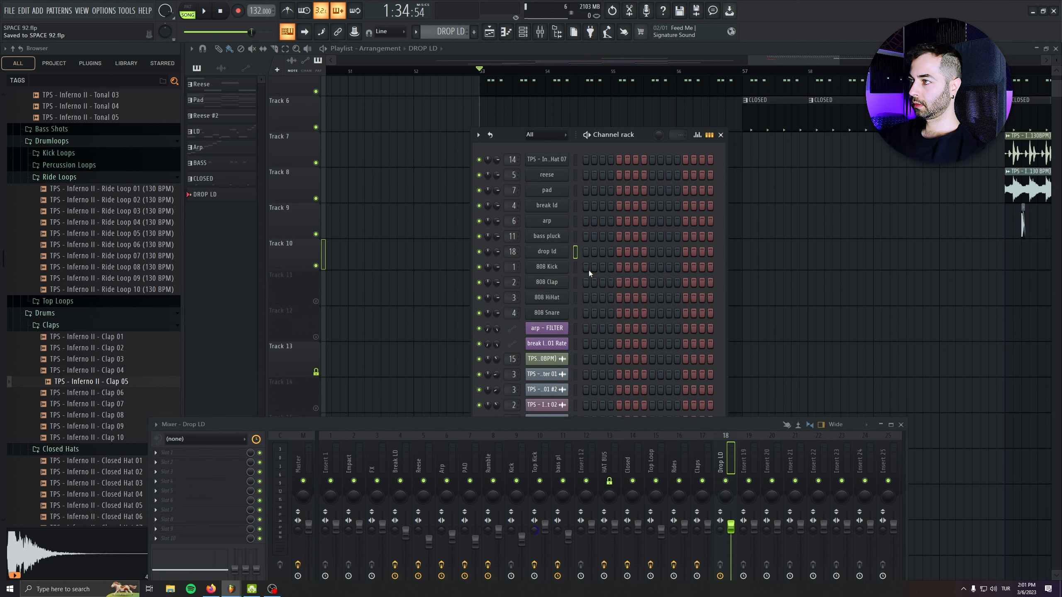
Audition Serum lead presets for drop ld, load LD - Version, and set its envelope 1 attack to 0.5 ms
key(F7)
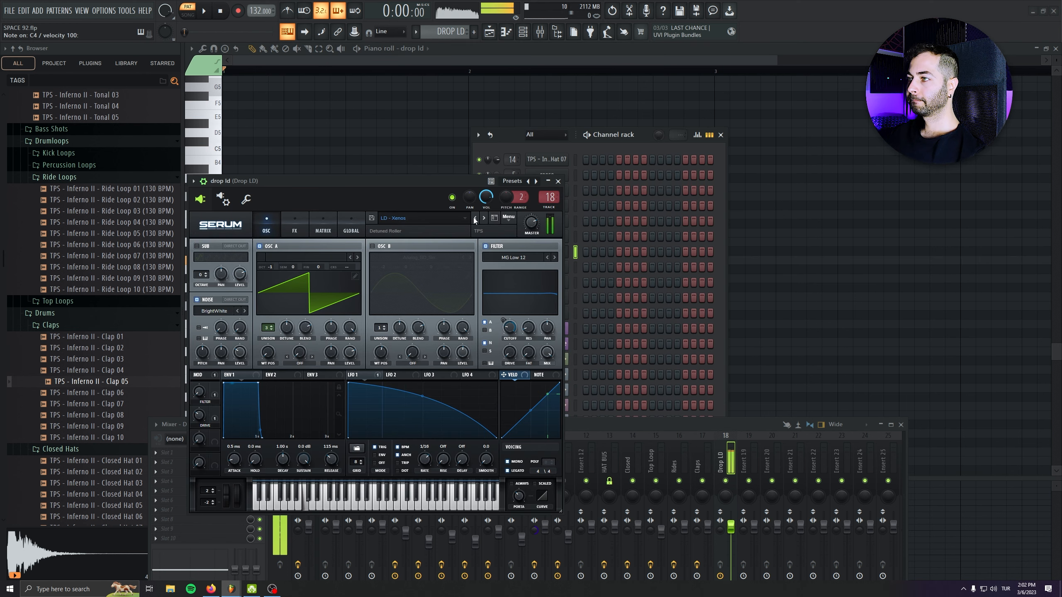
click(475, 219)
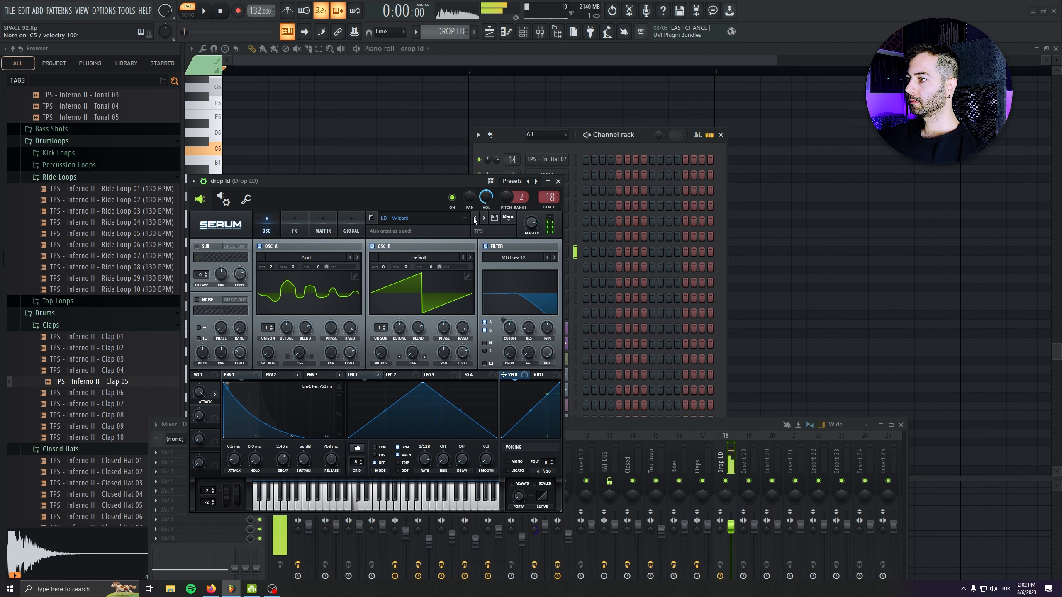
click(475, 219)
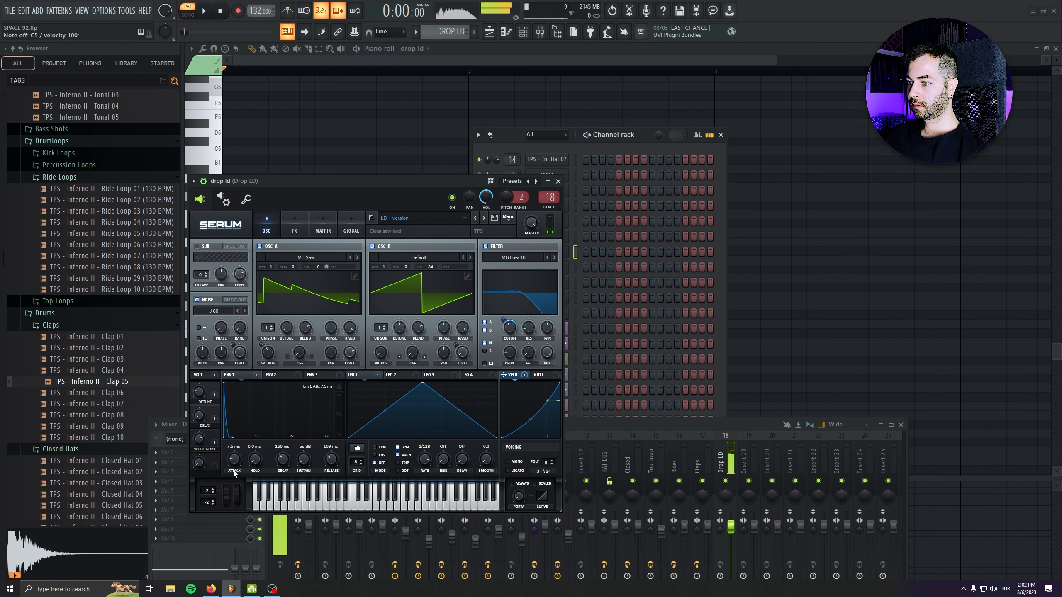
mouse_move(234, 476)
mouse_down()
mouse_move(237, 491)
mouse_move(236, 479)
mouse_up()
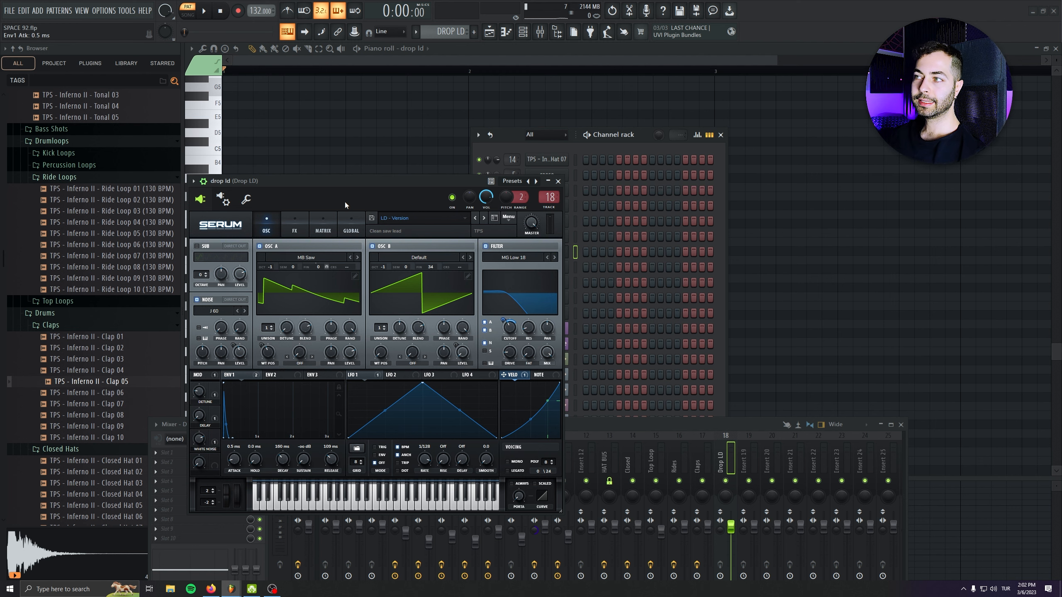
drag(347, 182, 364, 184)
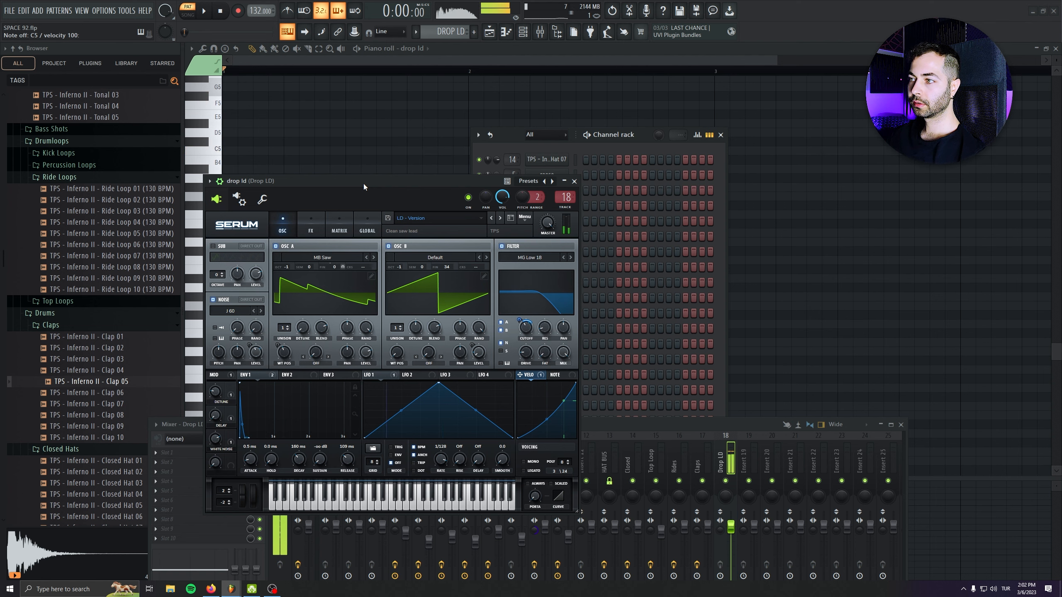
Clear the plugin, channel rack and mixer windows and enter six consecutive sixteenth-step G3 notes from the start of bar 1
click(574, 181)
key(F6)
scroll(394, 298, down, 3)
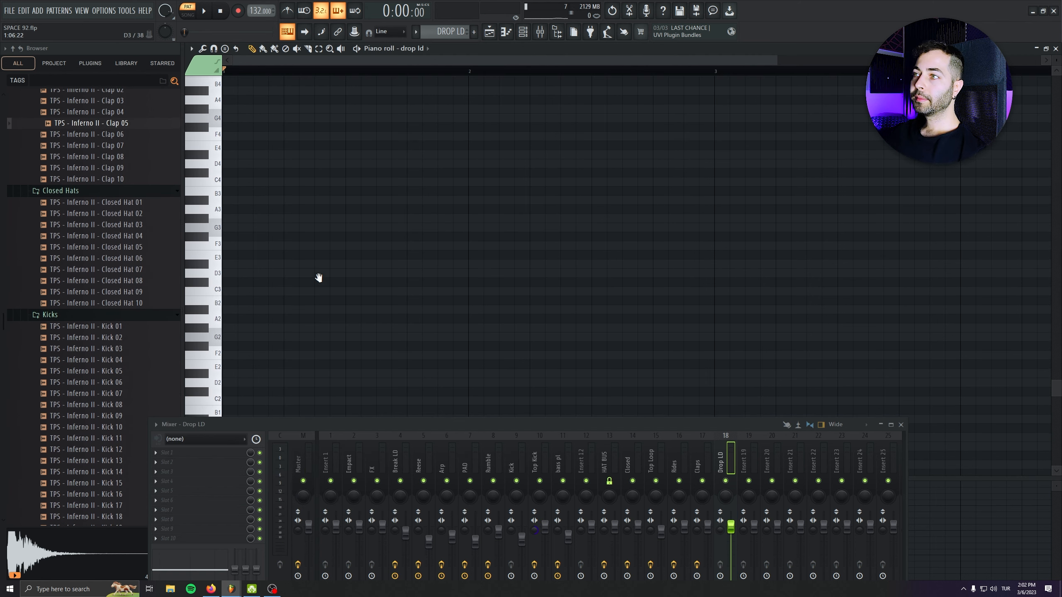
scroll(318, 278, up, 3)
click(902, 425)
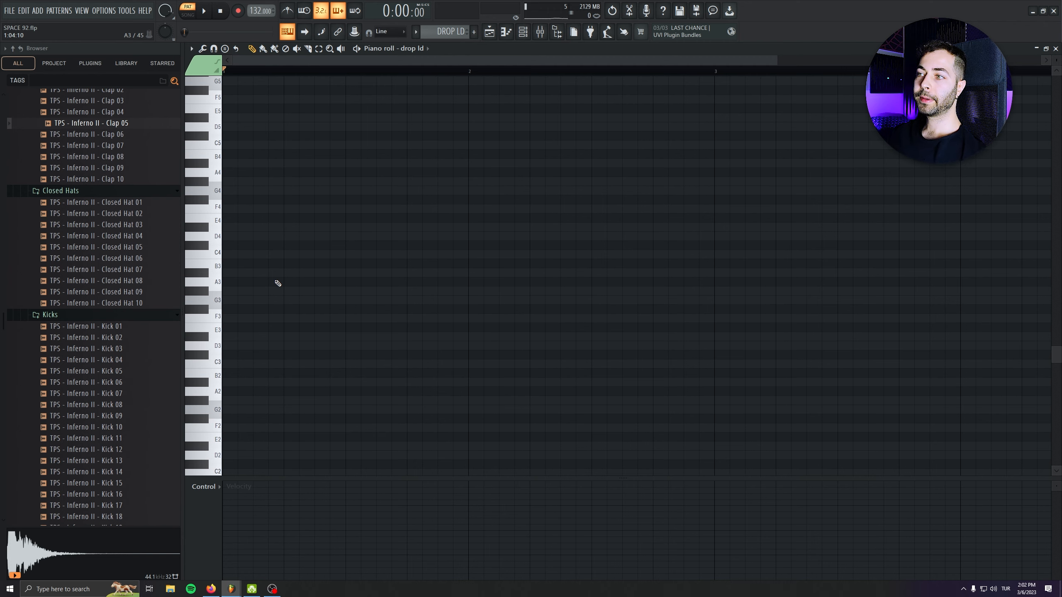
click(231, 301)
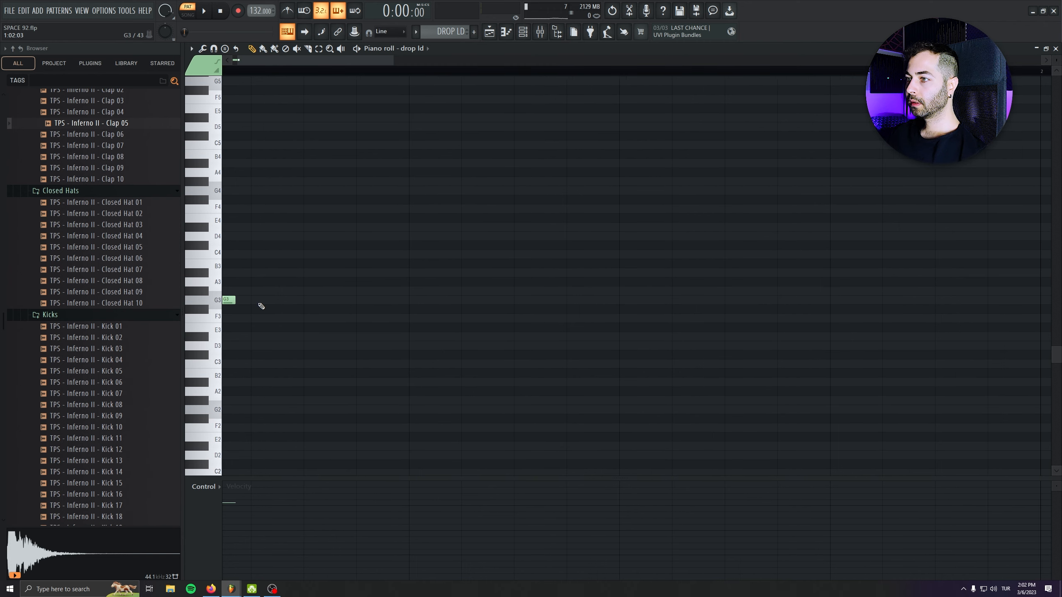
scroll(573, 351, up, 2)
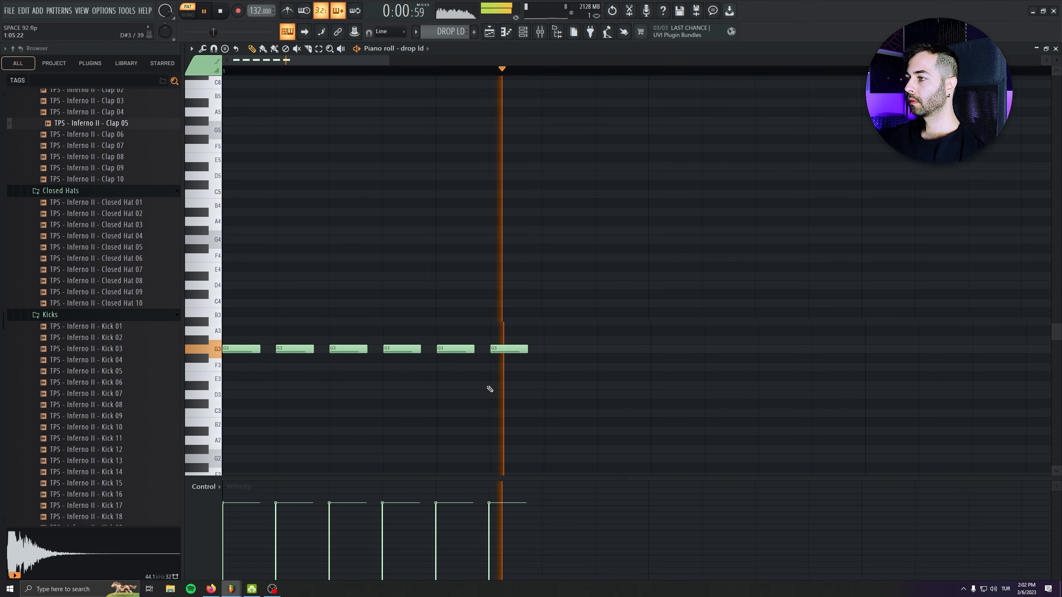
Duplicate the six G3 notes to start at step 10 of bar 1 and delete the last copied note
scroll(481, 359, down, 2)
key(ctrl+a)
key(ctrl+b)
drag(386, 351, 462, 355)
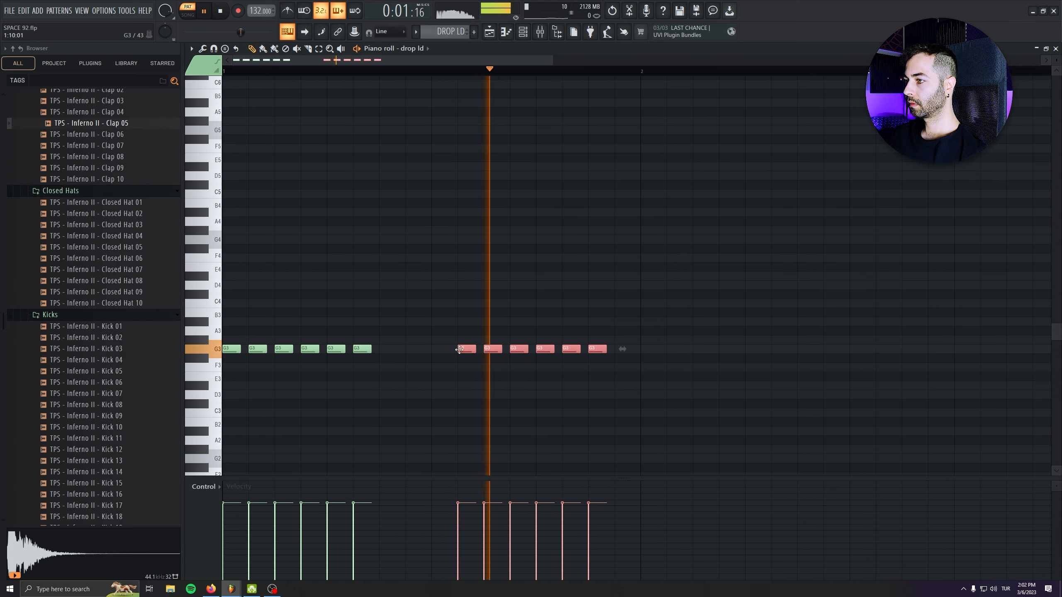
click(595, 337)
right_click(597, 348)
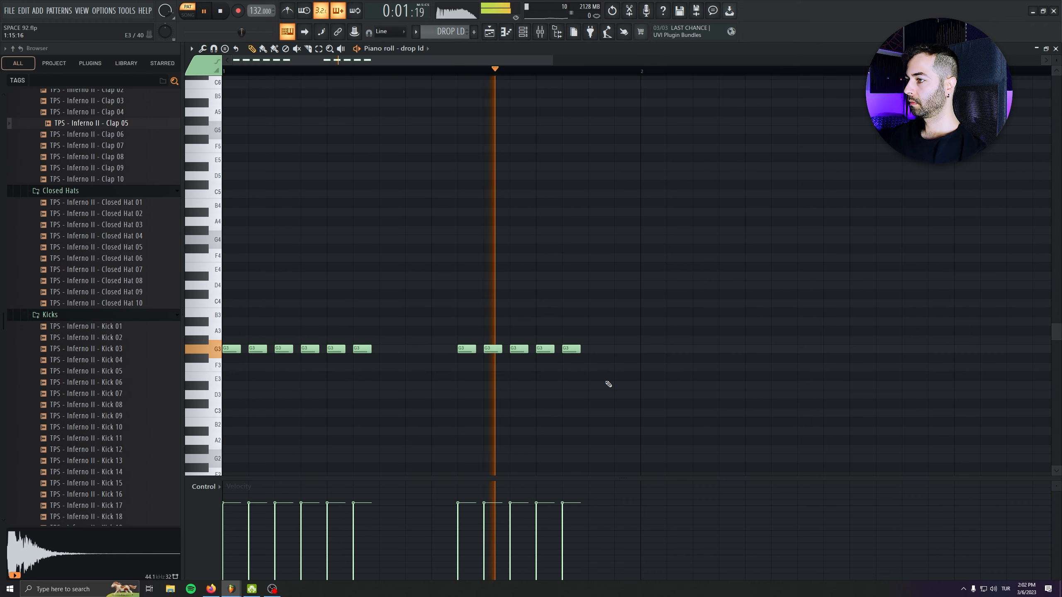
Shorten the G3 note at step 10 and add a second short G3 note right after it
scroll(474, 392, up, 3)
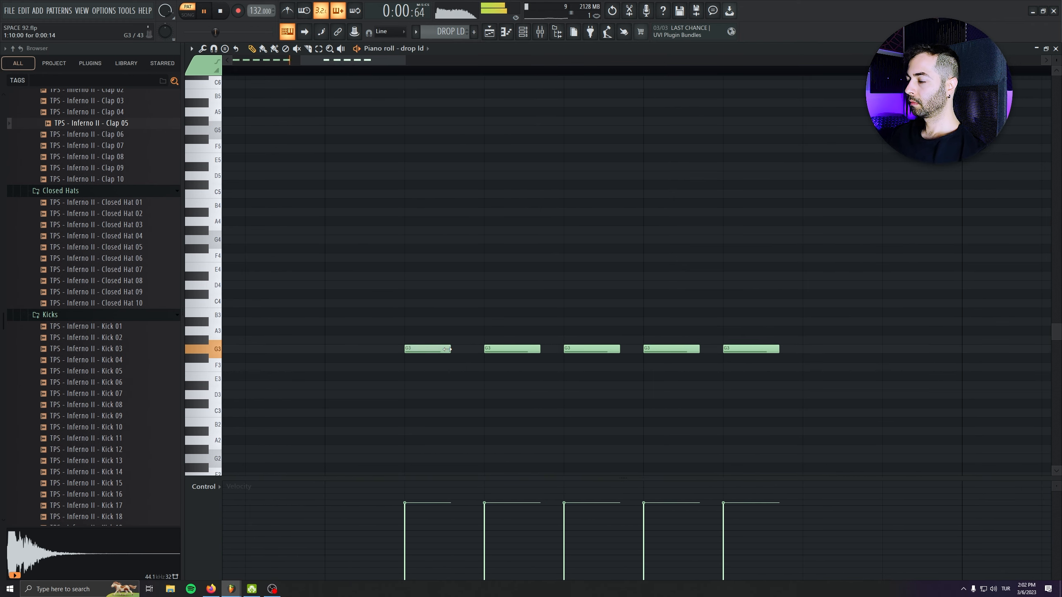
drag(446, 349, 432, 349)
click(447, 349)
key(space)
Duplicate the whole bar 1 phrase into bar 2
scroll(335, 417, down, 3)
drag(649, 300, 2, 407)
scroll(261, 399, down, 2)
key(space)
key(ctrl+b)
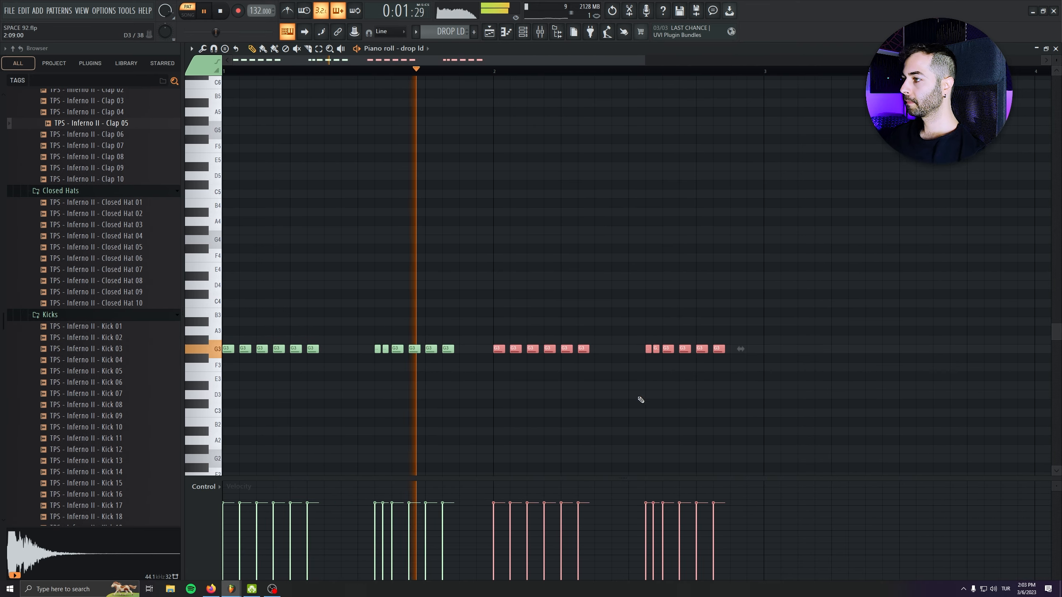
Raise the first four notes of bar 2's second group to A#3 and lower its last two notes to F3
scroll(652, 404, up, 4)
key(space)
drag(518, 355, 617, 349)
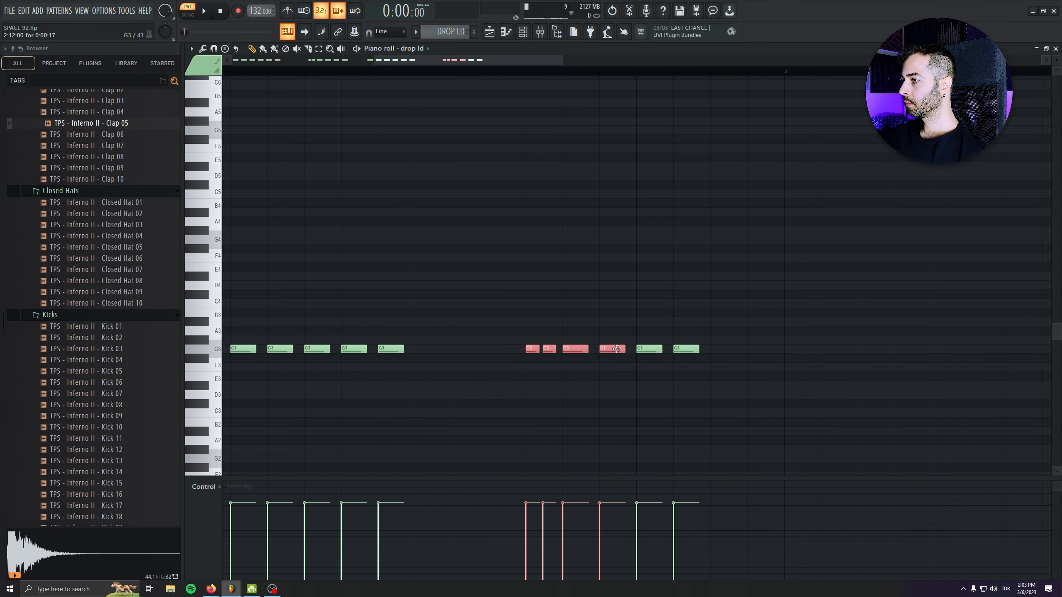
click(607, 339)
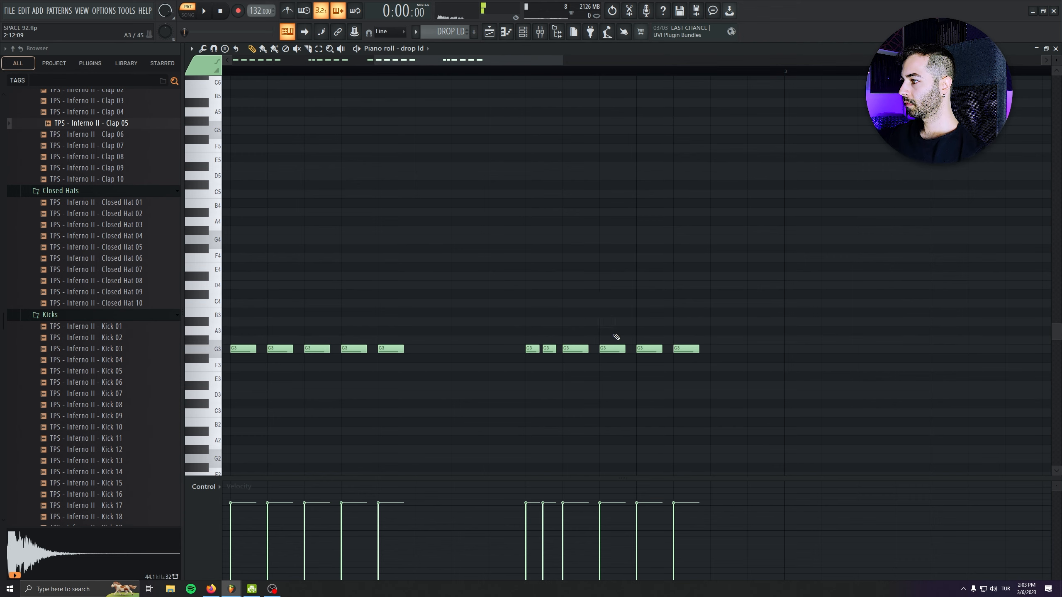
key(space)
drag(619, 350, 689, 367)
click(796, 384)
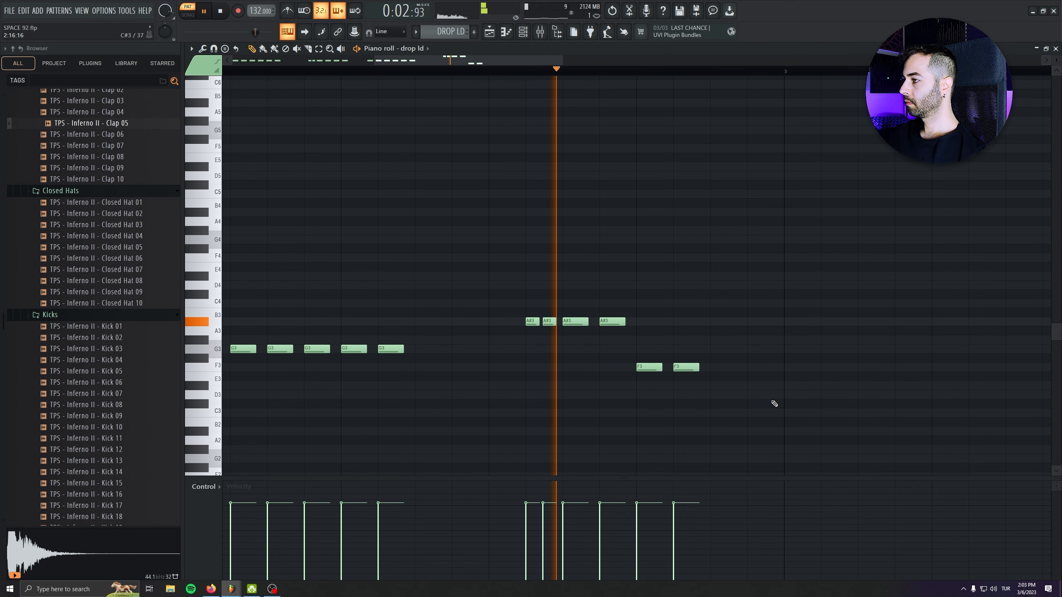
Move the last two notes of bar 2 to G#3 and add a third G#3 note after them
key(space)
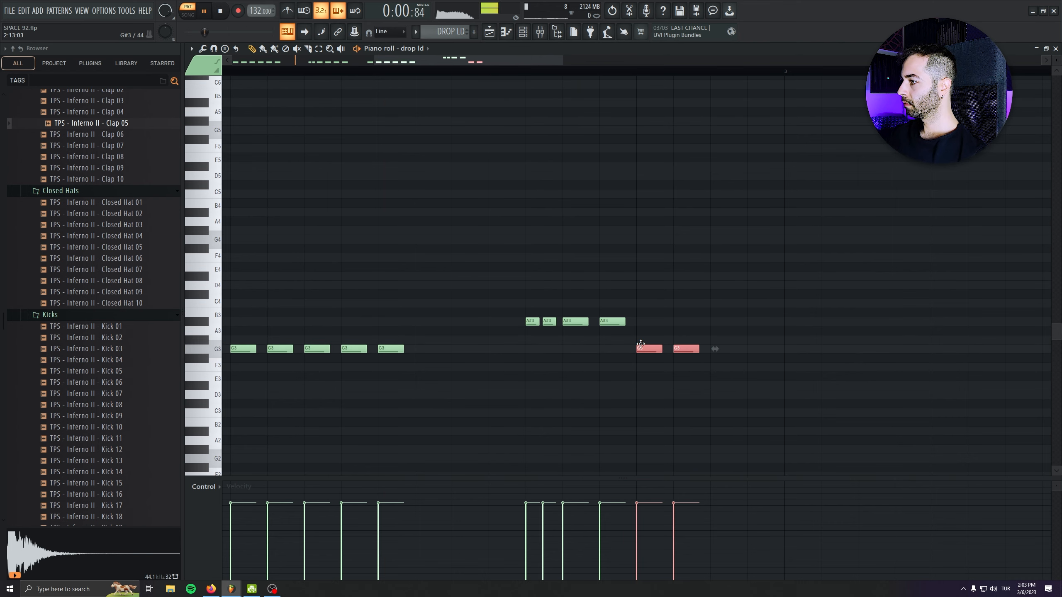
drag(745, 345, 637, 374)
key(space)
key(Up)
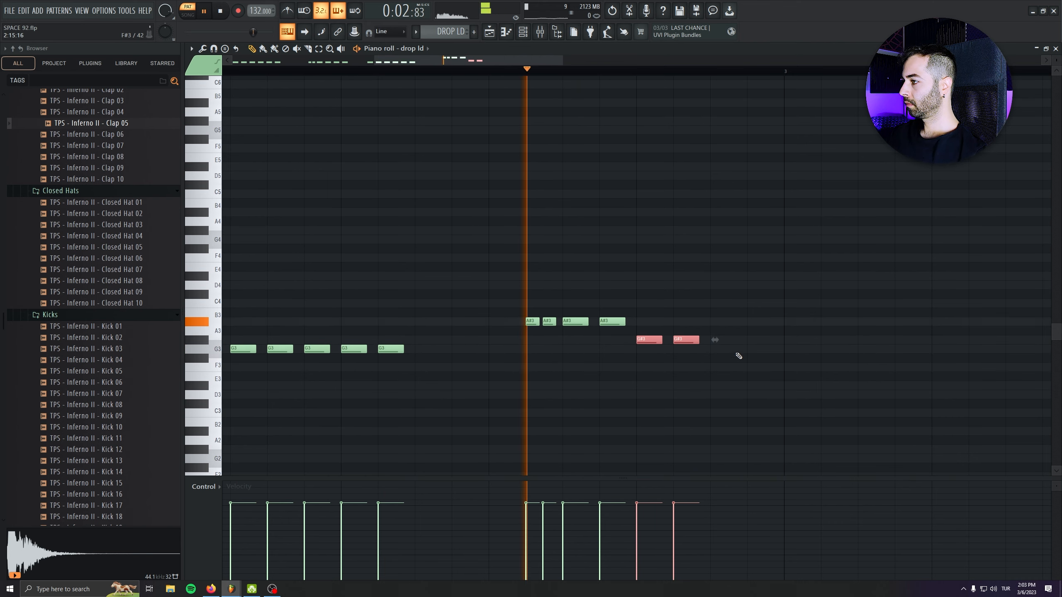
click(716, 331)
drag(716, 339, 720, 348)
key(space)
Play back the pattern and add a seventh G3 note at the end of bar 2's first group
scroll(486, 429, down, 2)
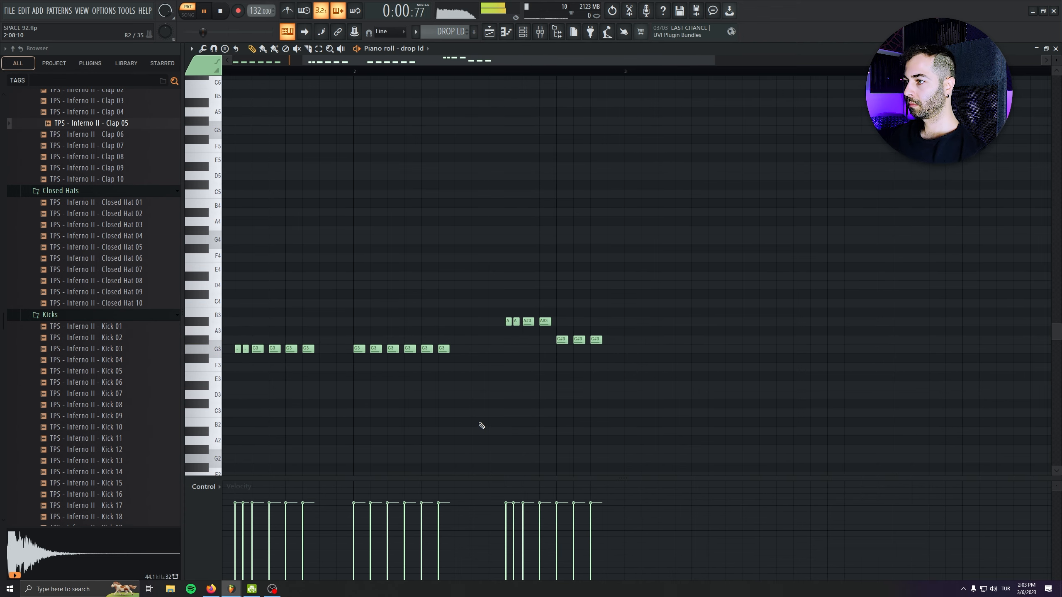
key(space)
scroll(568, 406, up, 2)
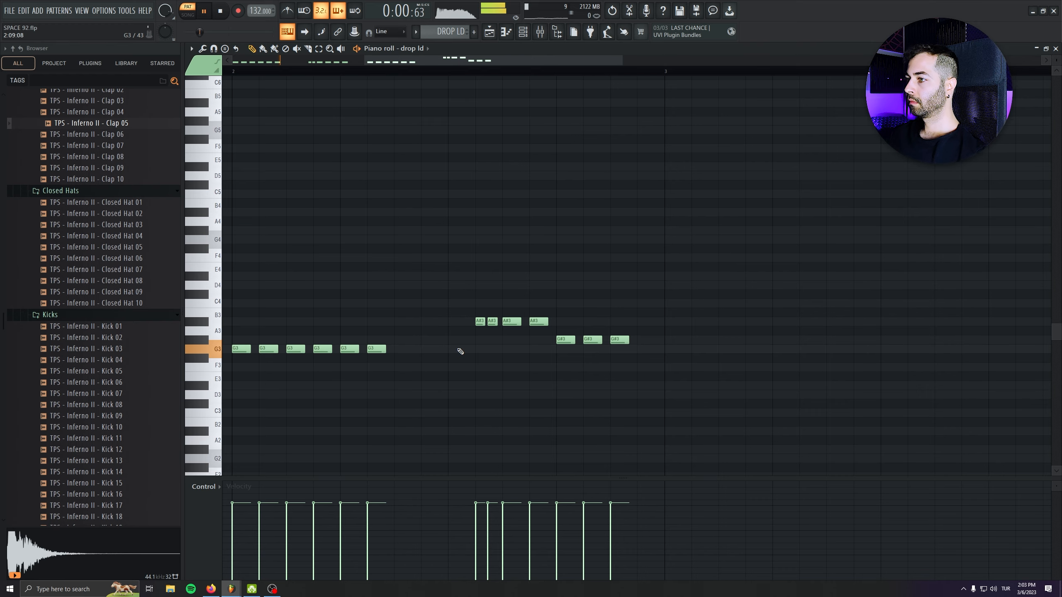
scroll(465, 355, down, 1)
click(599, 326)
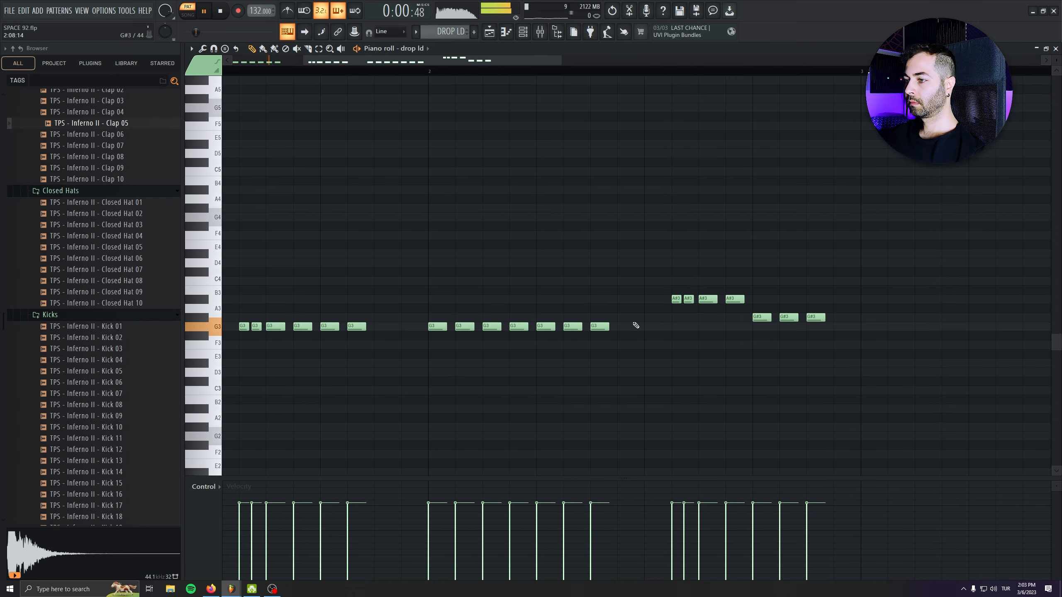
Delete the seventh G3 note of bar 2's first group and duplicate the two-bar phrase into bars 3 and 4
scroll(540, 416, down, 3)
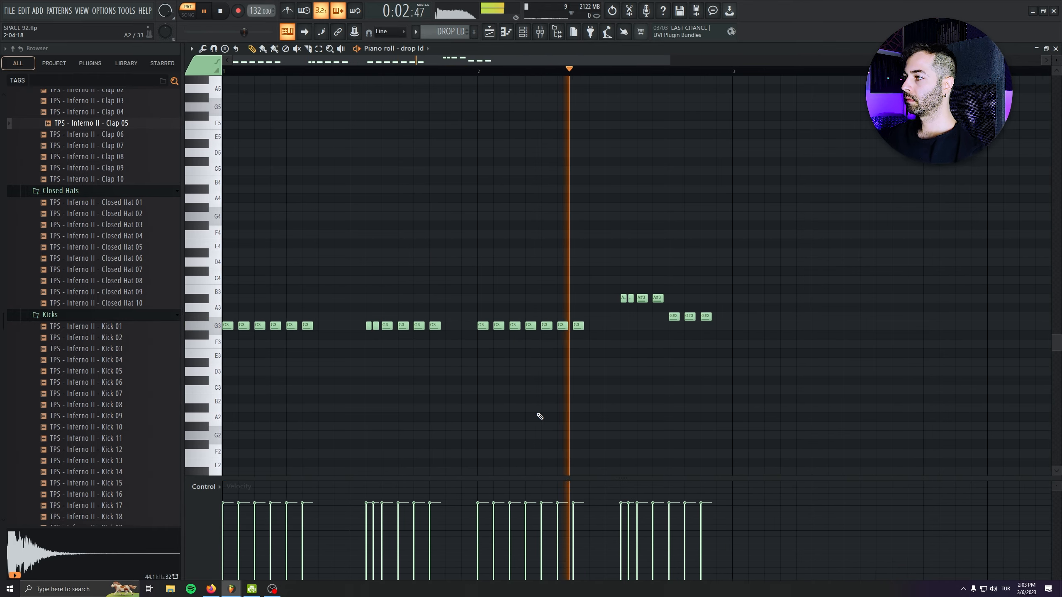
right_click(581, 326)
scroll(686, 385, down, 2)
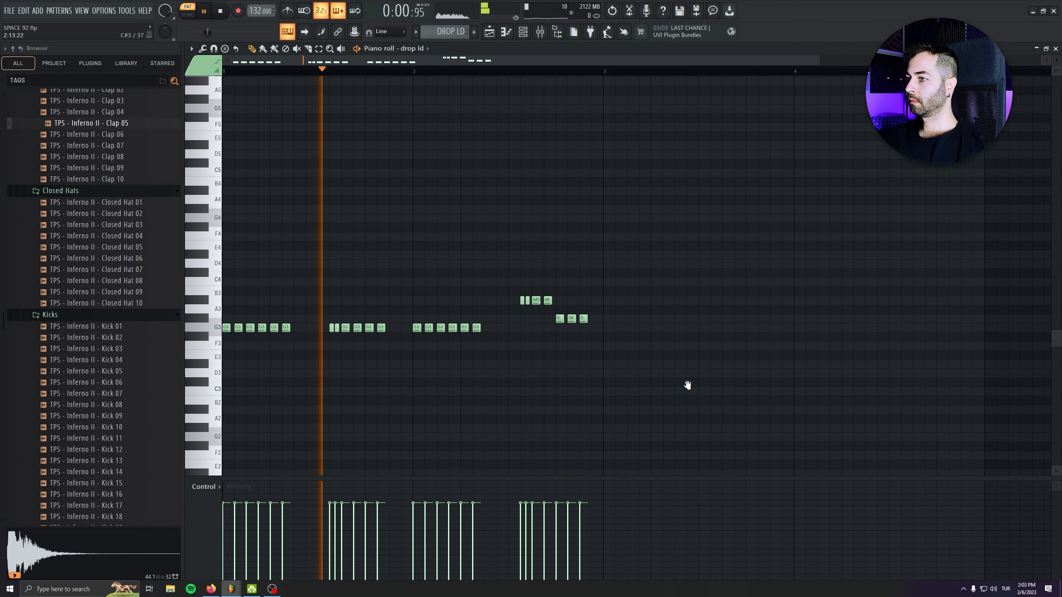
drag(694, 357, 223, 255)
key(ctrl+b)
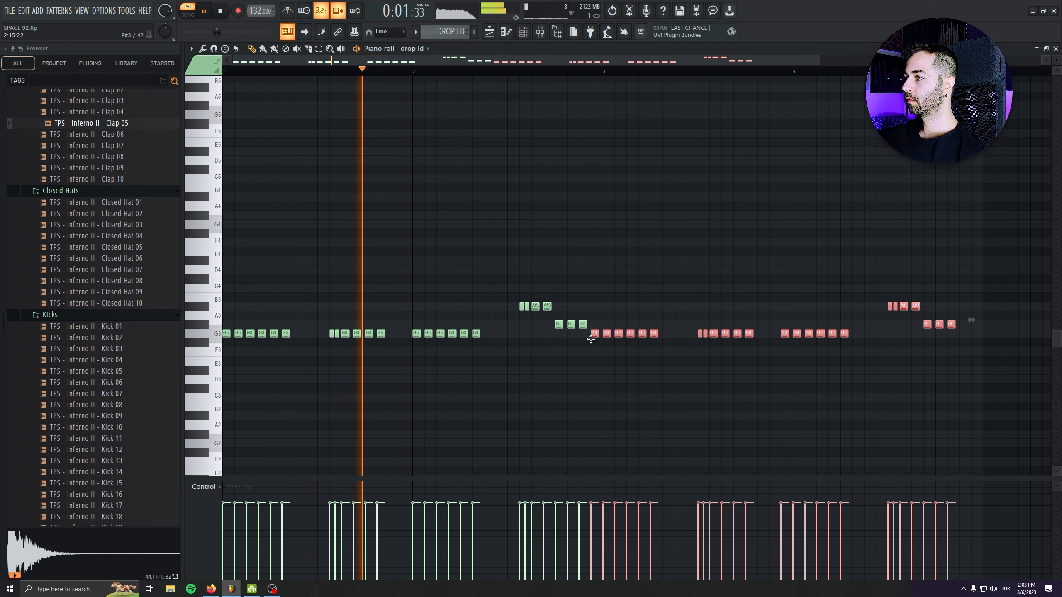
click(779, 426)
scroll(767, 441, right, 1)
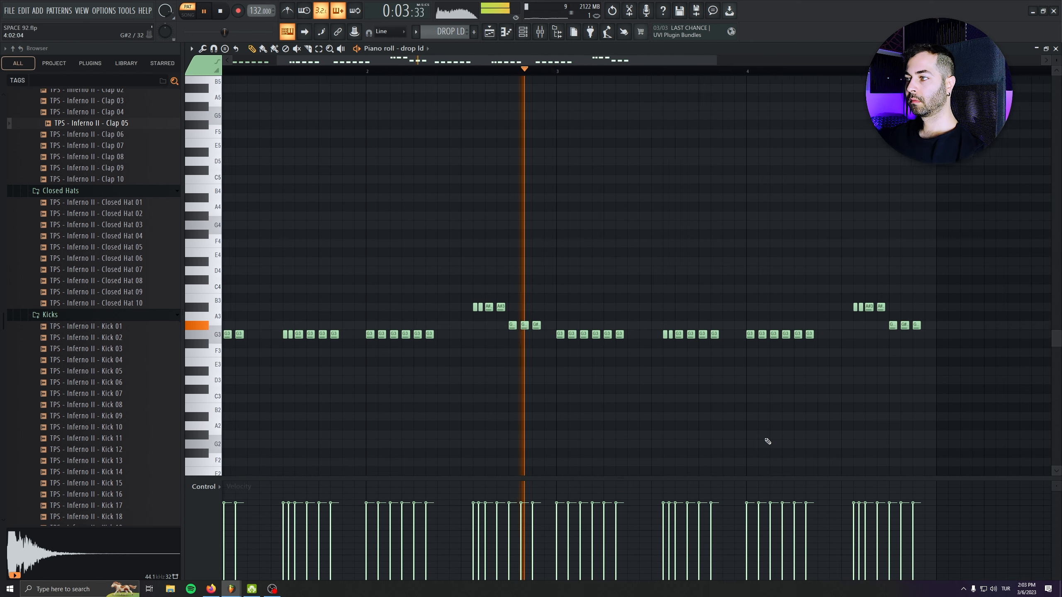
Add an A#3 note ahead of bar 2's A#3 group and extend bar 2's last G#3 note to the bar's end
scroll(436, 351, up, 3)
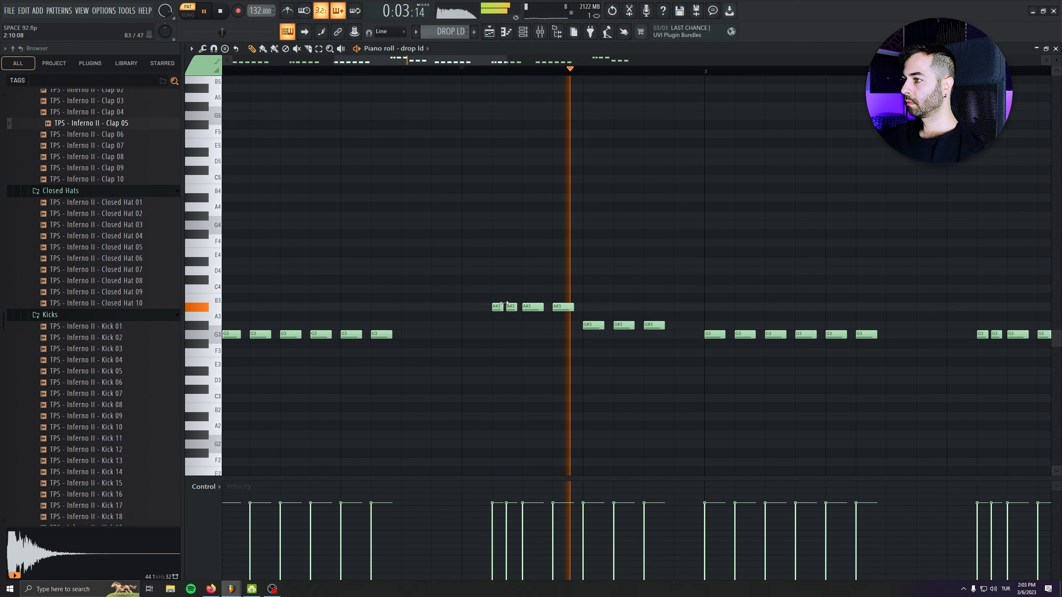
key(space)
key(space)
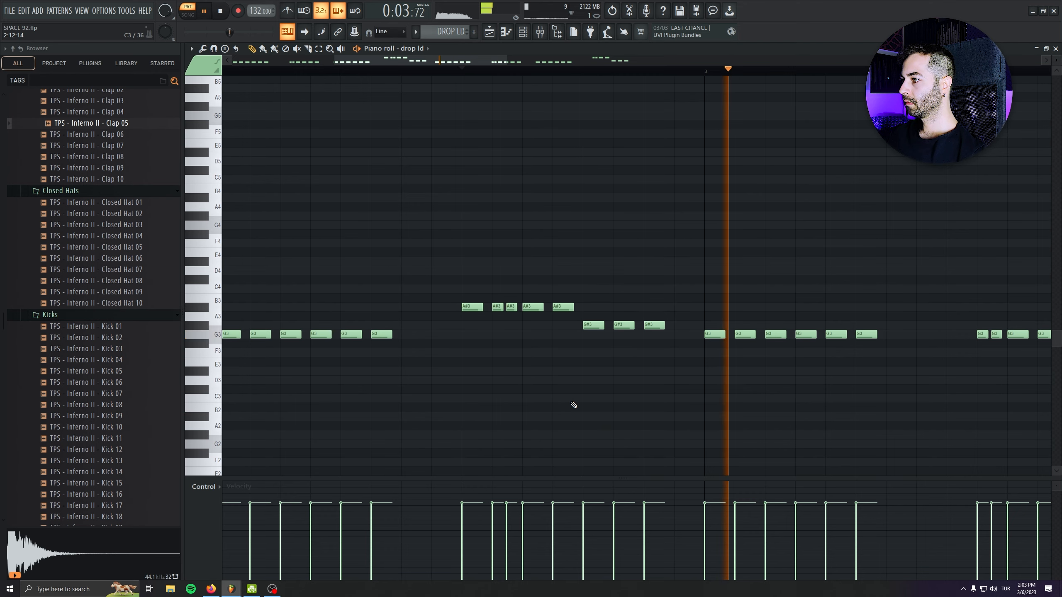
drag(420, 405, 194, 391)
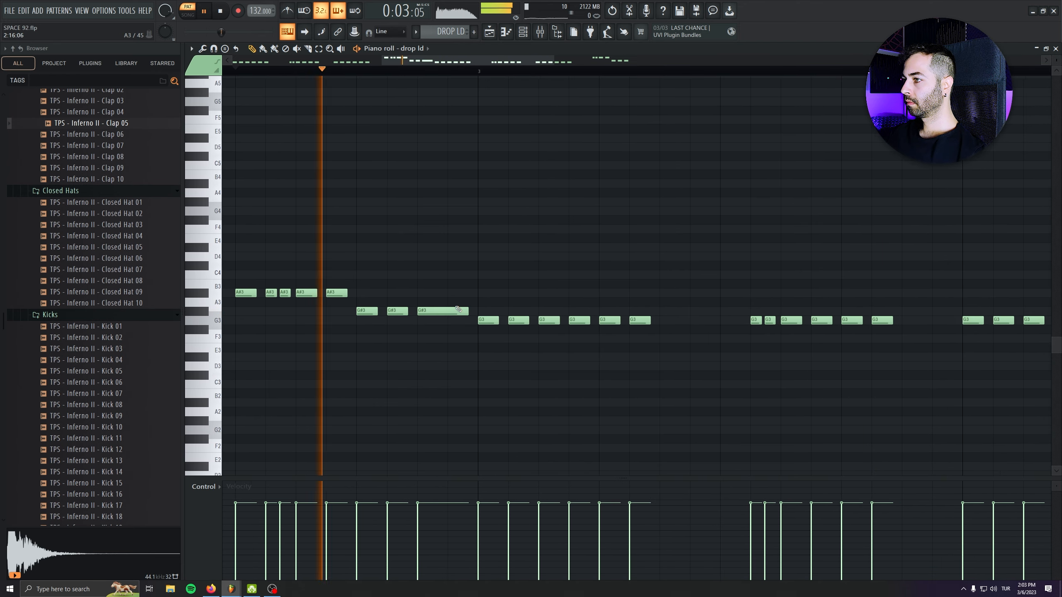
Add a matching short A#3 note ahead of bar 4's A#3 group and check it in playback
drag(653, 379, 189, 390)
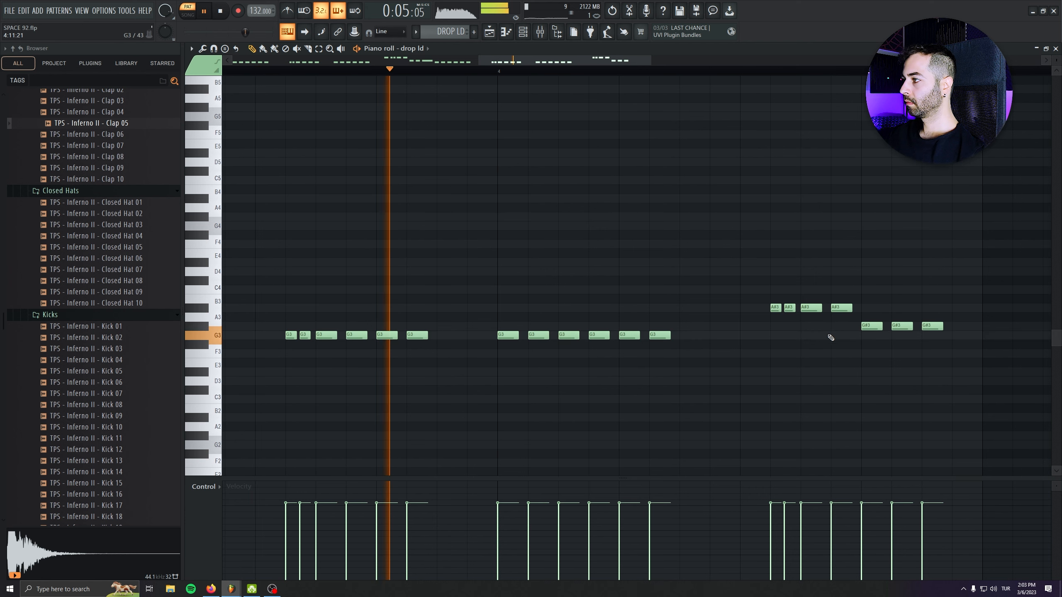
drag(772, 346, 471, 363)
key(space)
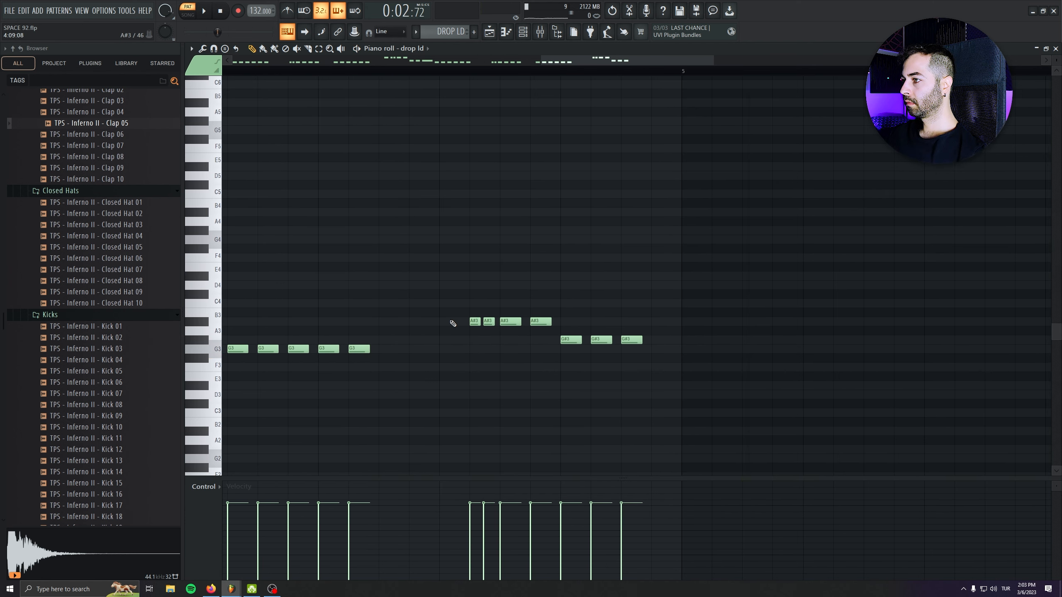
click(438, 71)
key(space)
key(space)
click(456, 320)
key(space)
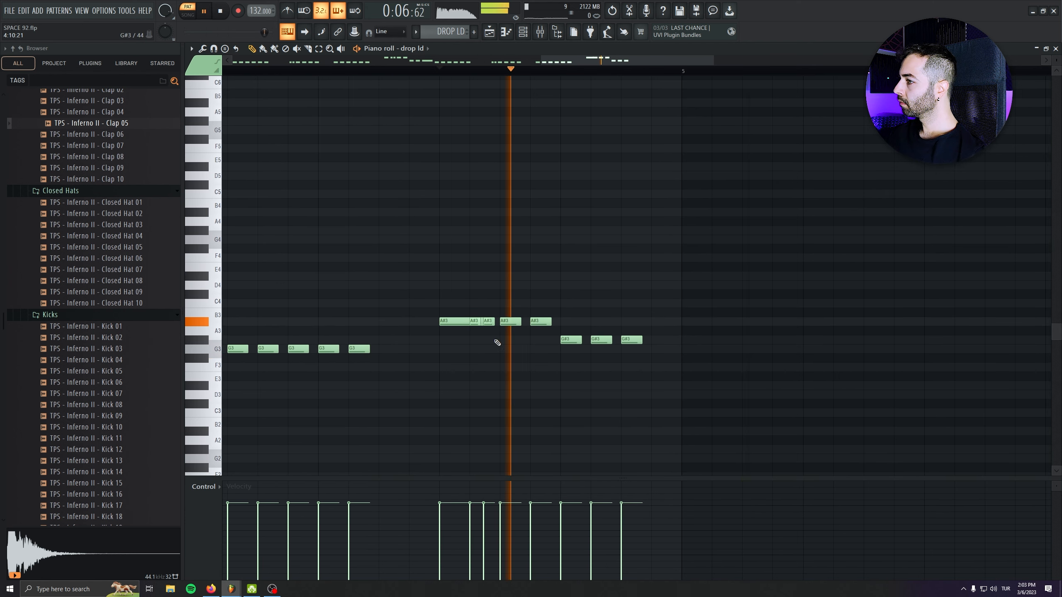
key(space)
right_click(472, 320)
click(447, 321)
Raise bar 4's last three notes to C4, extend the final one to the bar's end, and play back the pattern
drag(570, 339, 569, 303)
drag(600, 340, 599, 303)
drag(629, 339, 629, 303)
drag(641, 303, 669, 303)
key(space)
scroll(514, 406, down, 5)
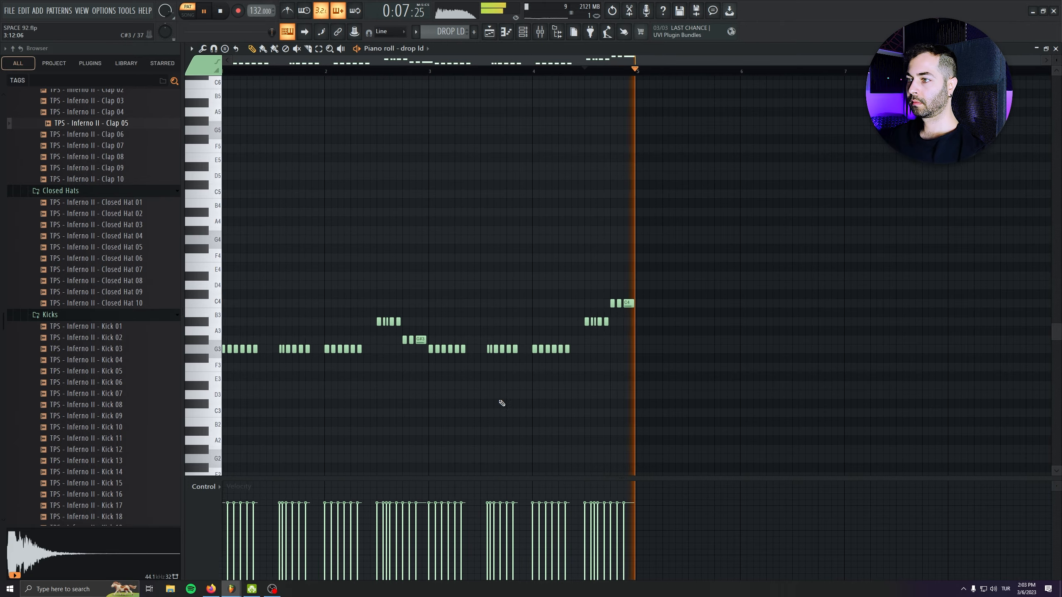
key(space)
Insert Fruity Blood Overdrive on the Drop LD mixer track, lower its post gain and adjust its pre-amp during playback
click(523, 33)
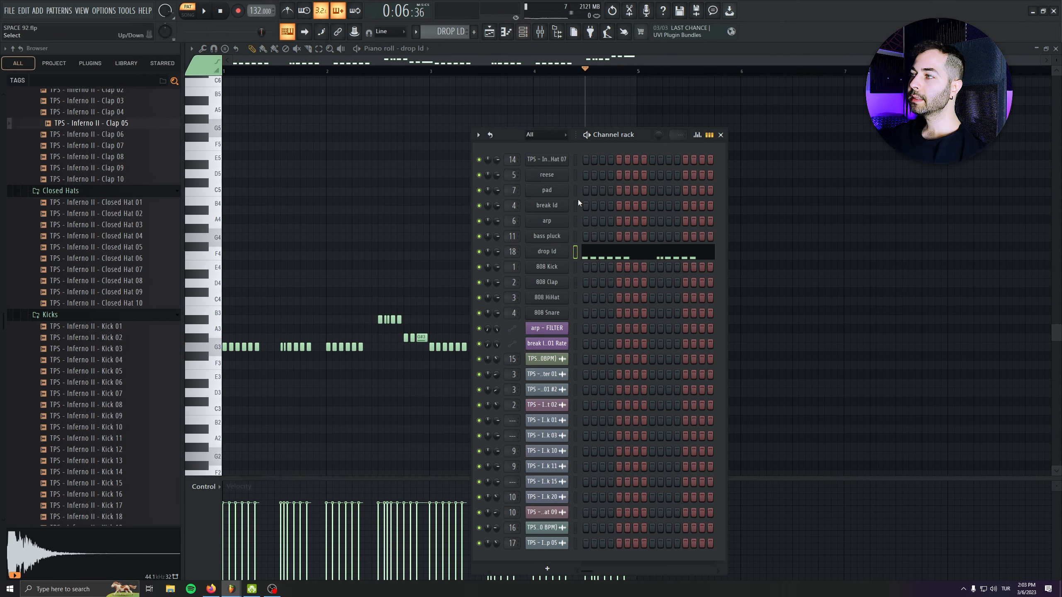
double_click(507, 251)
click(207, 452)
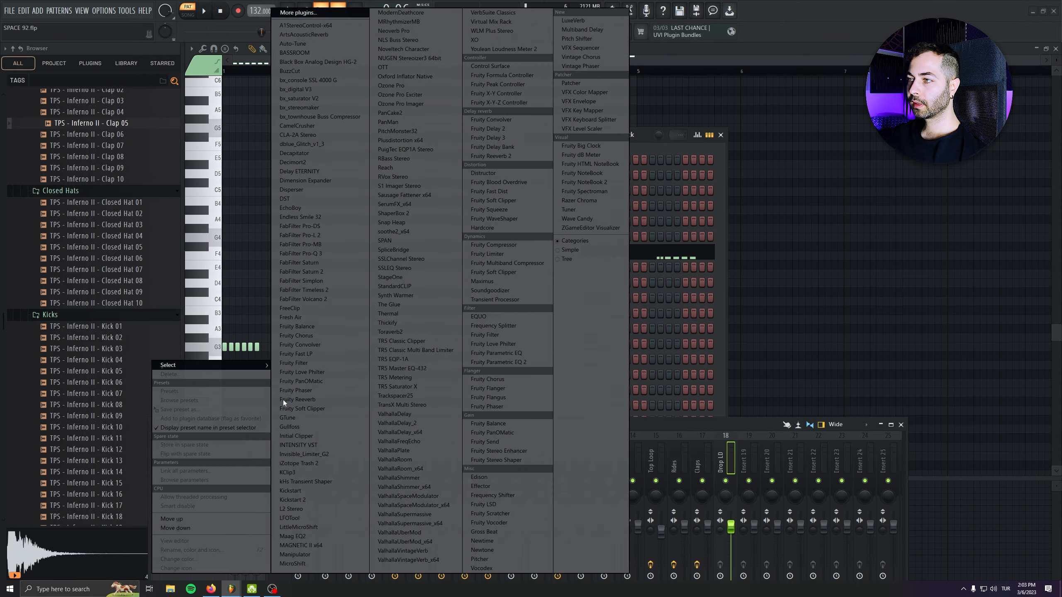
click(489, 183)
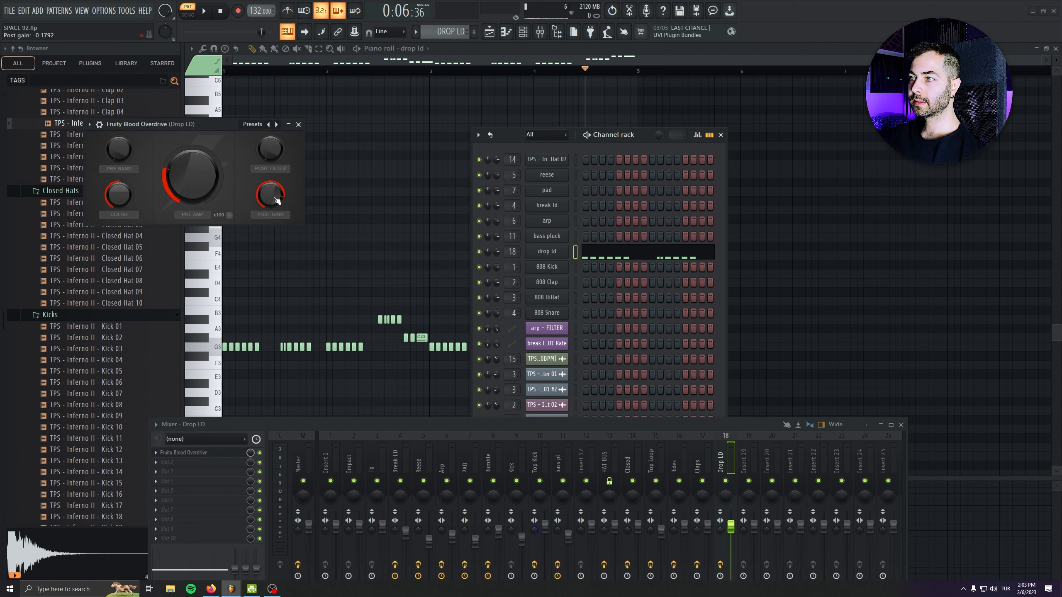
key(space)
mouse_move(200, 186)
mouse_down()
mouse_move(191, 169)
mouse_move(181, 185)
mouse_up()
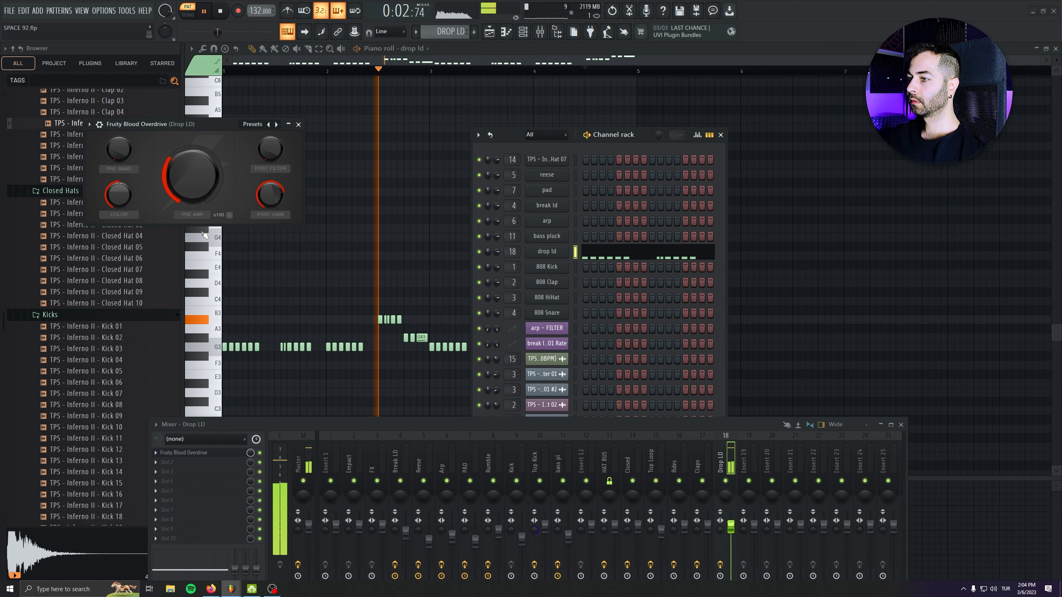
Add FabFilter Pro-Q 3 to the Drop LD track with a low cut at about 168 Hz
click(167, 462)
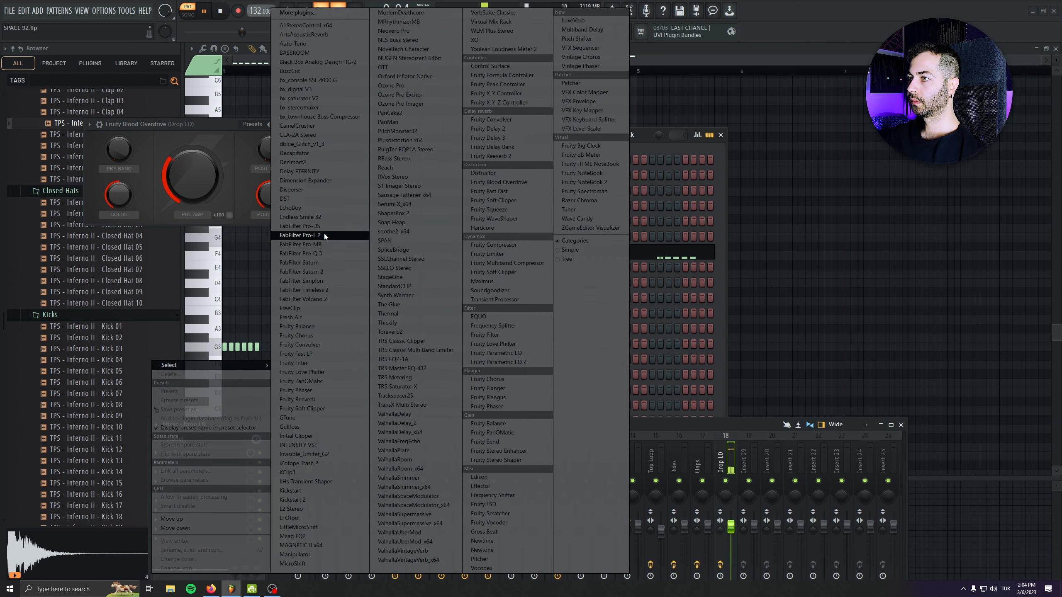
click(301, 254)
drag(196, 262, 271, 276)
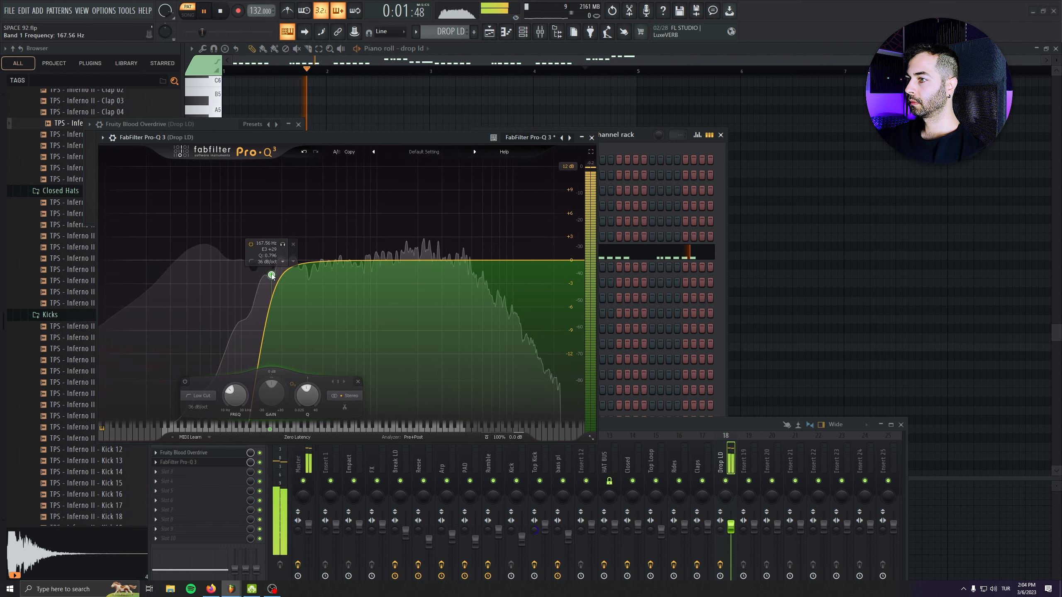
click(591, 137)
Set the Delay macro of the drop ld Serum to 55%
click(555, 250)
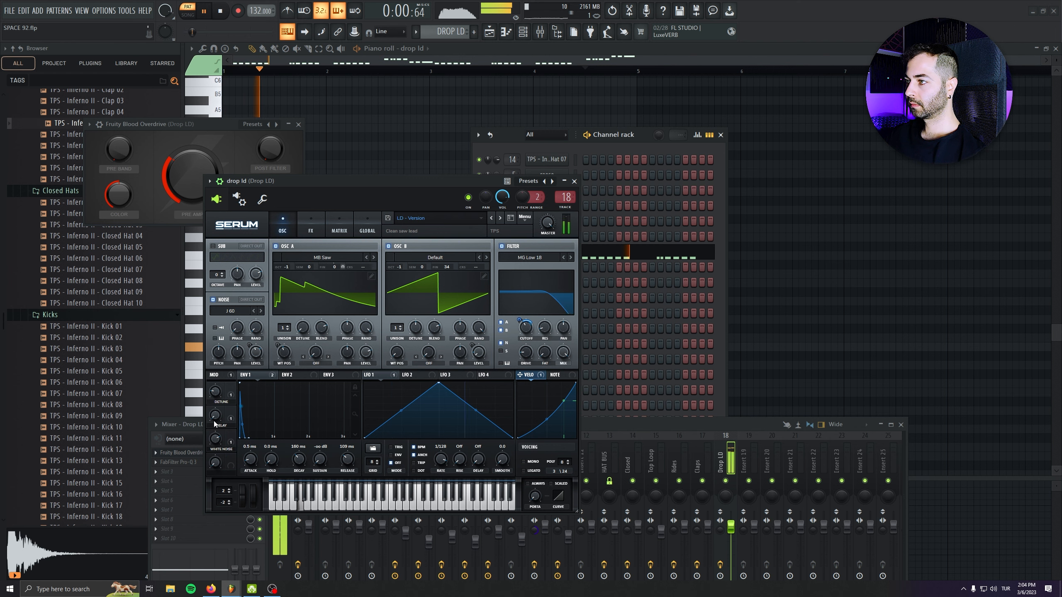
drag(215, 423, 213, 362)
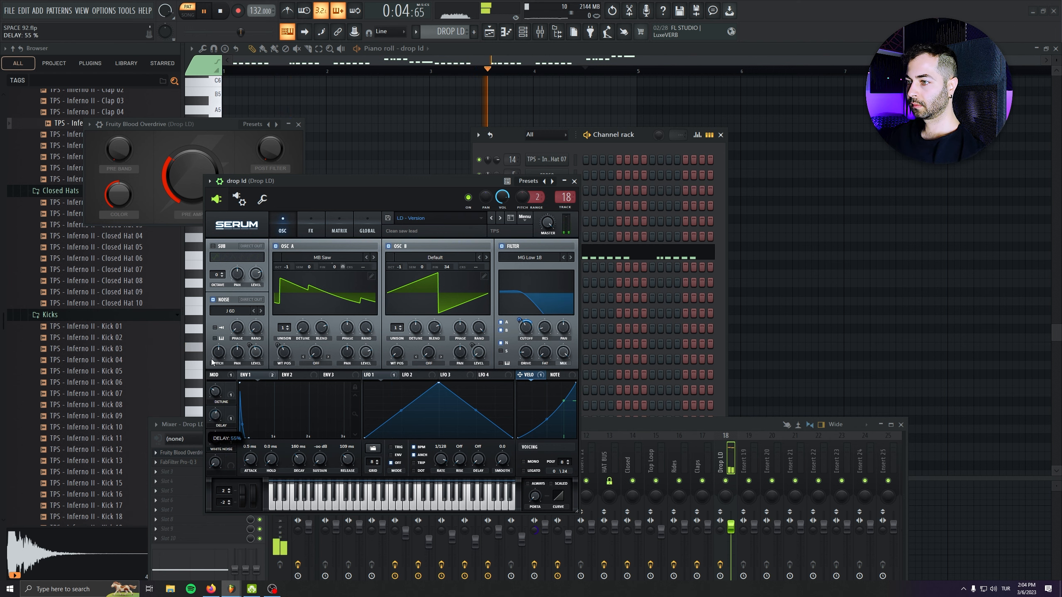
click(574, 181)
Insert OTT on the Drop LD track, set its depth to 20%, and adjust its band settings during playback
click(165, 155)
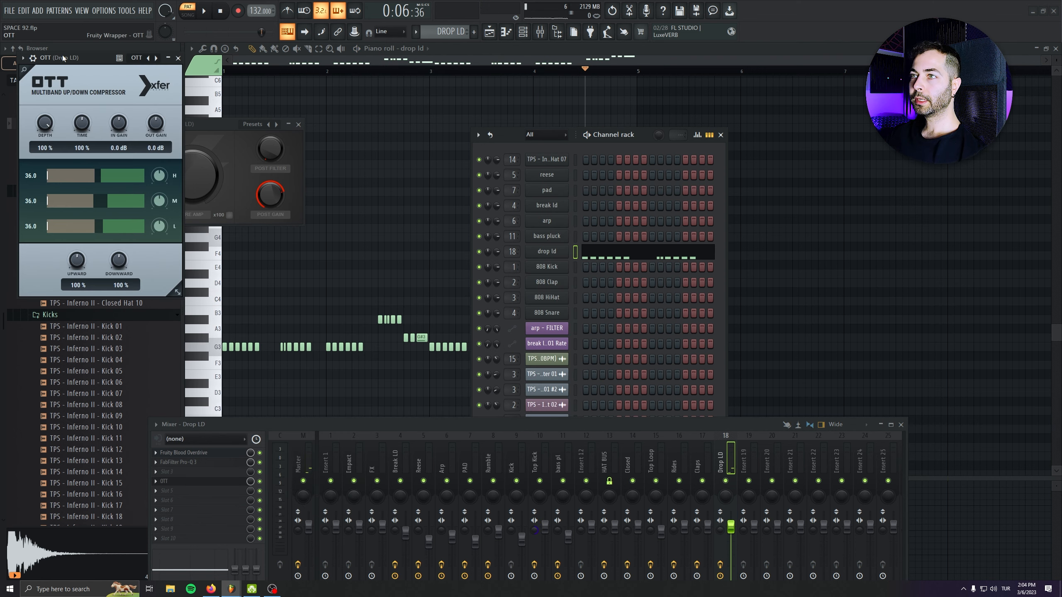
drag(54, 62, 299, 158)
key(space)
drag(293, 219, 288, 278)
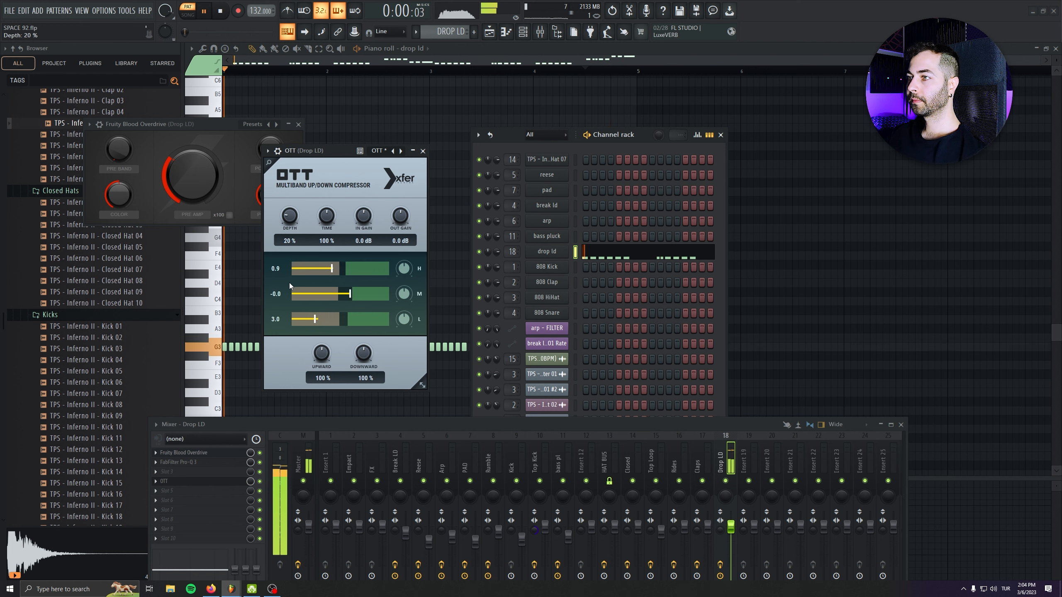
drag(372, 270, 401, 277)
drag(403, 320, 360, 326)
key(space)
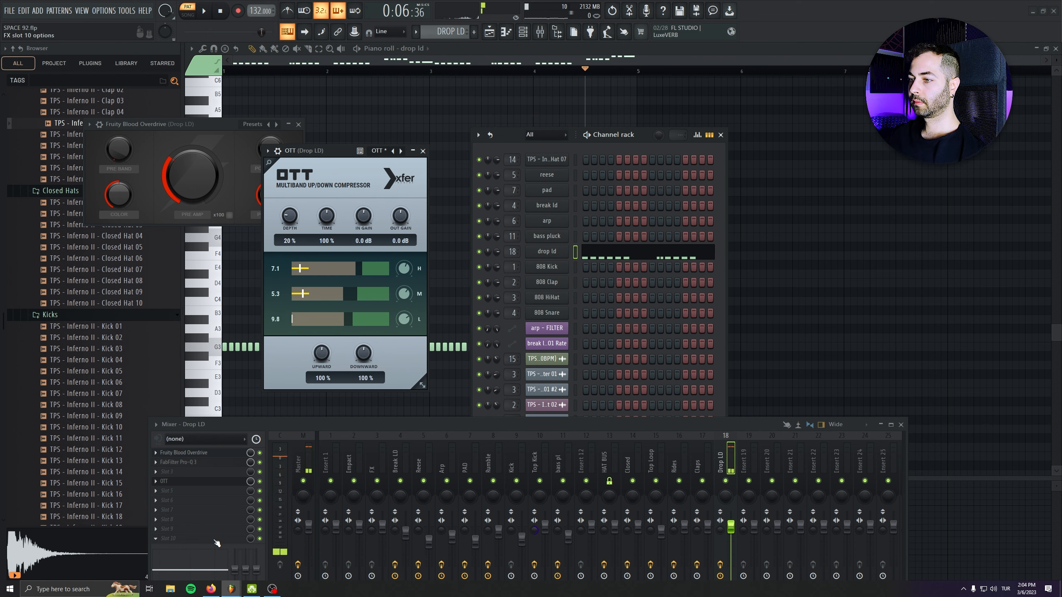
Add LFOTool in the Drop LD track's last effect slot, pull the curve's start to the bottom, and set the depth to 75
click(214, 540)
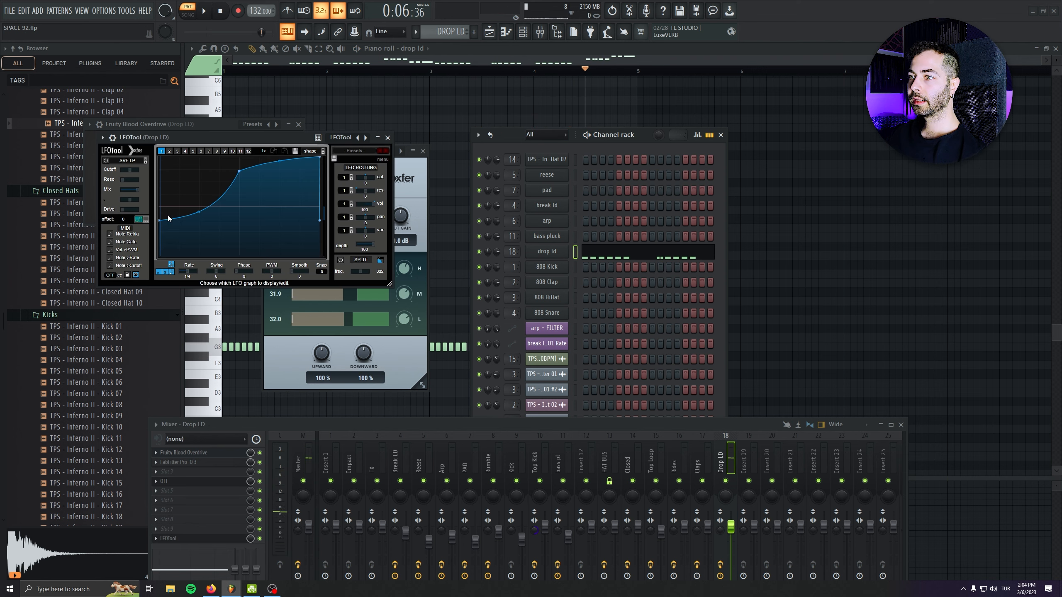
drag(161, 222, 164, 262)
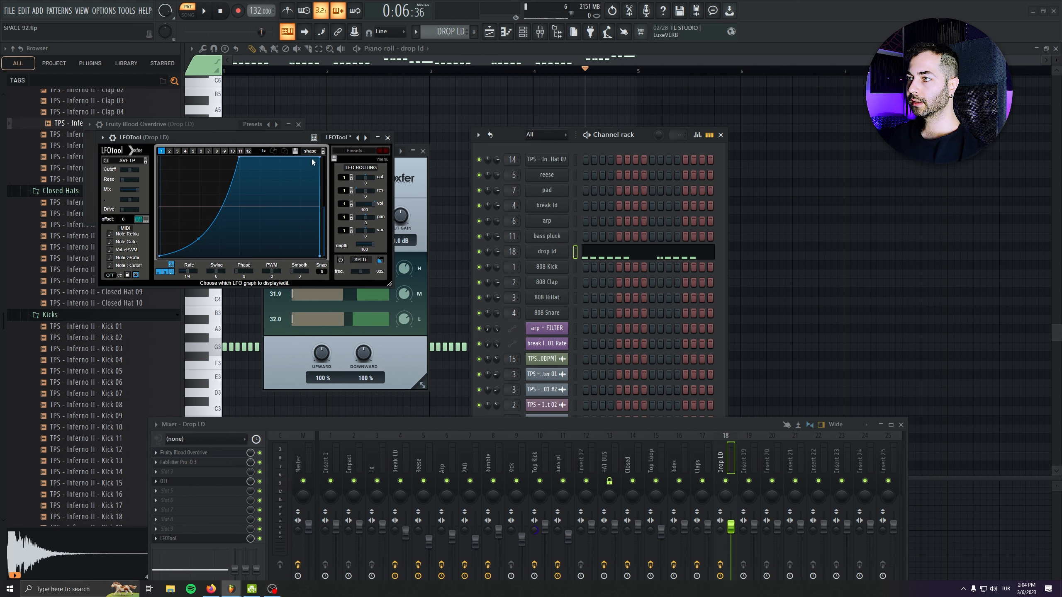
key(space)
drag(373, 247, 355, 254)
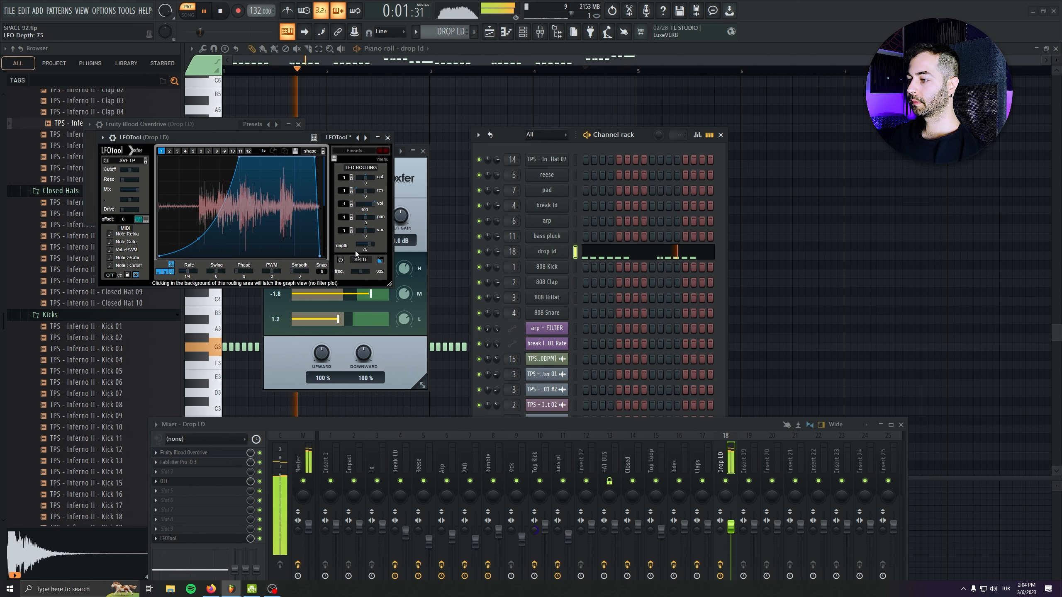
Place the DROP LD pattern on playlist Track 10 at bar 53 and repeat it at bar 57
key(F12)
click(489, 32)
scroll(459, 274, down, 4)
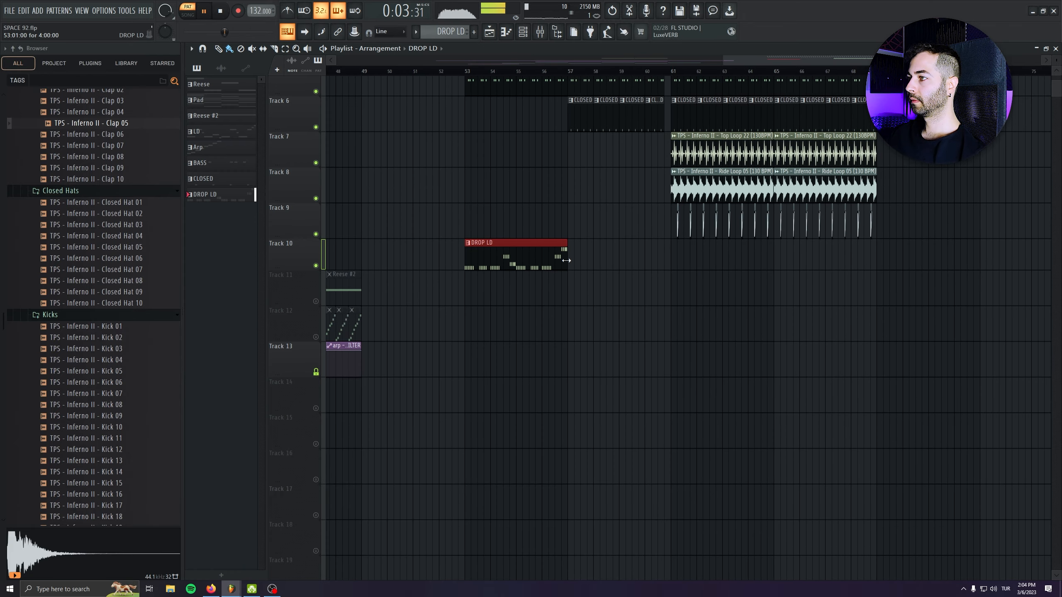
drag(565, 256, 595, 257)
Play the song from bar 52 and add DROP LD copies at bars 61 and 65 on Track 10
scroll(459, 88, up, 3)
click(394, 71)
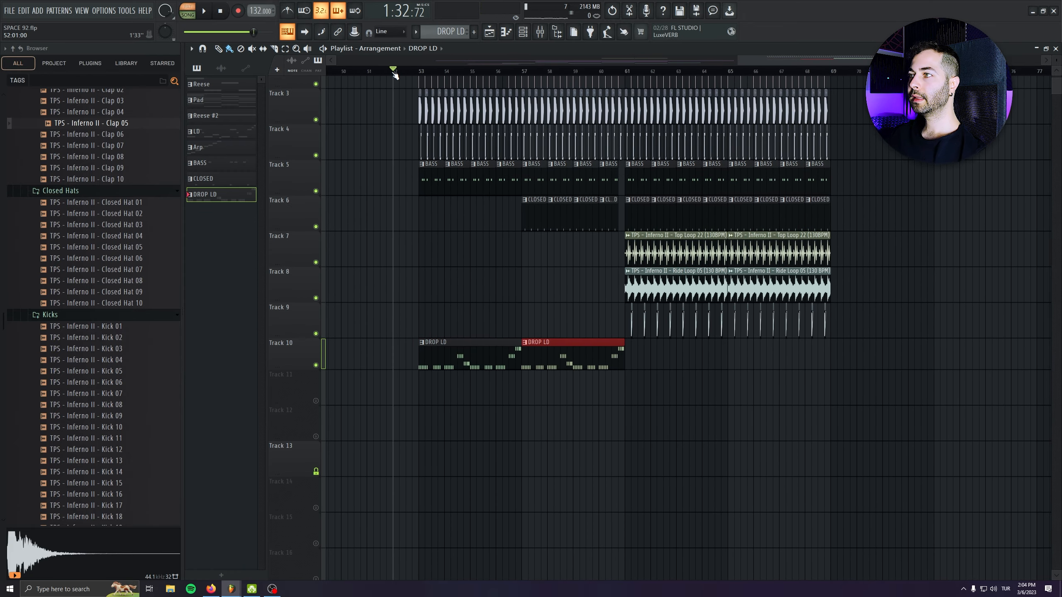
key(space)
drag(669, 360, 772, 360)
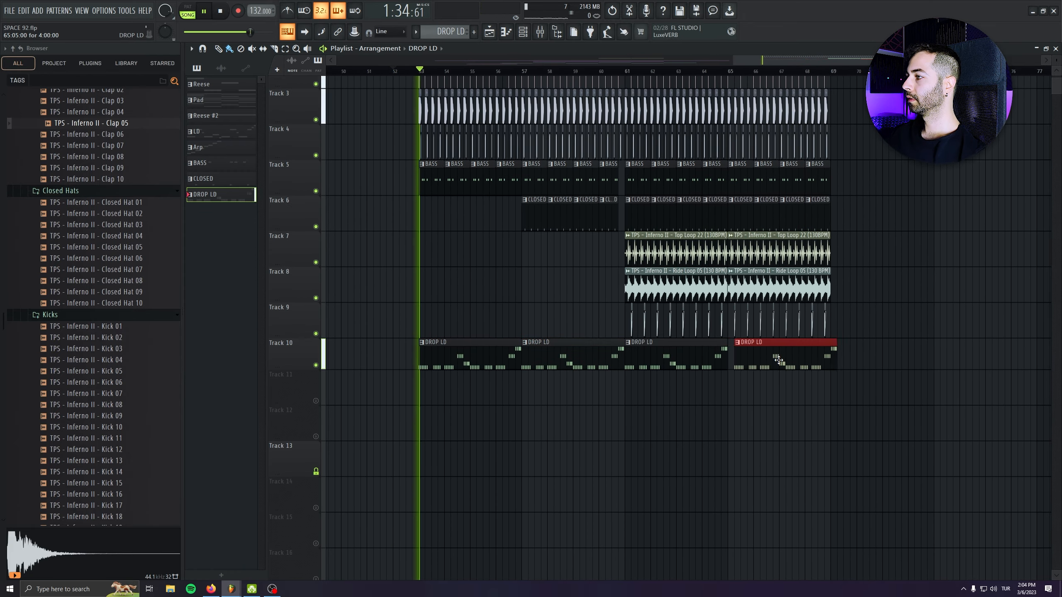
click(768, 420)
right_click(768, 421)
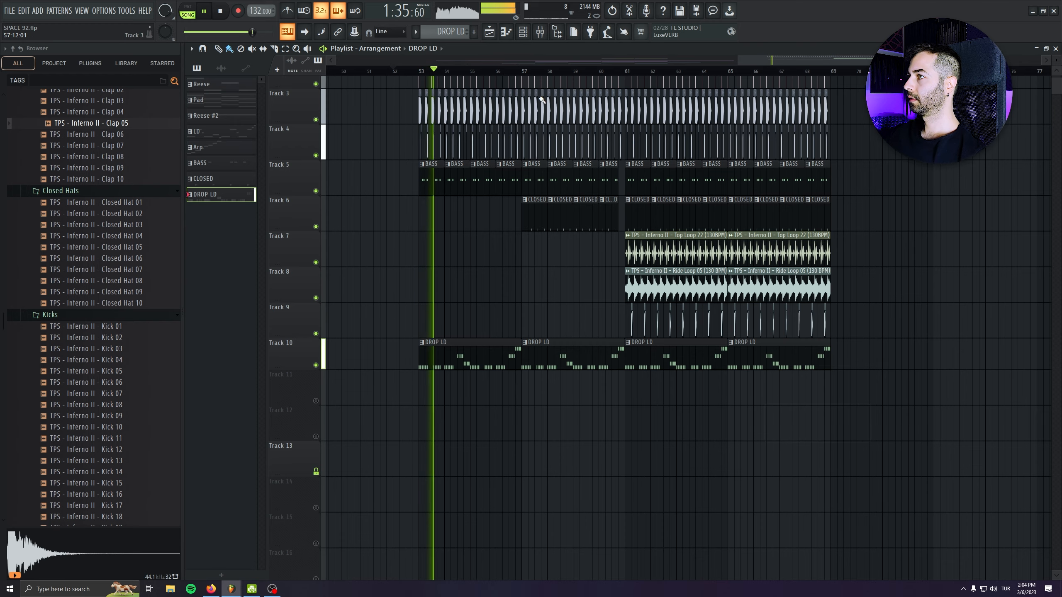
Lower the mixer volumes of the Closed hat track and the Drop LD track while the drop plays
click(540, 33)
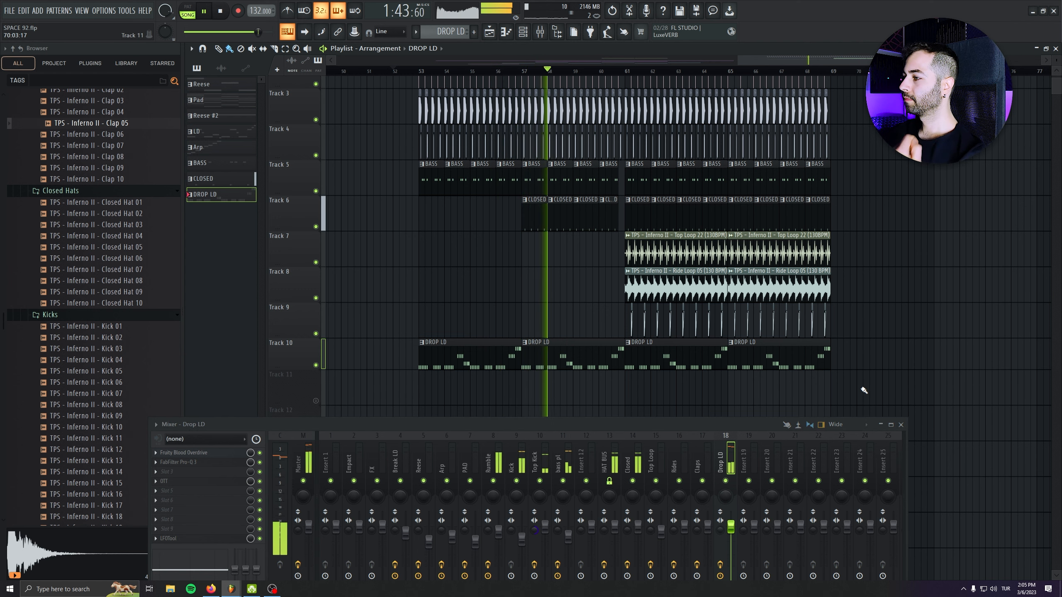
click(629, 531)
drag(637, 527, 637, 535)
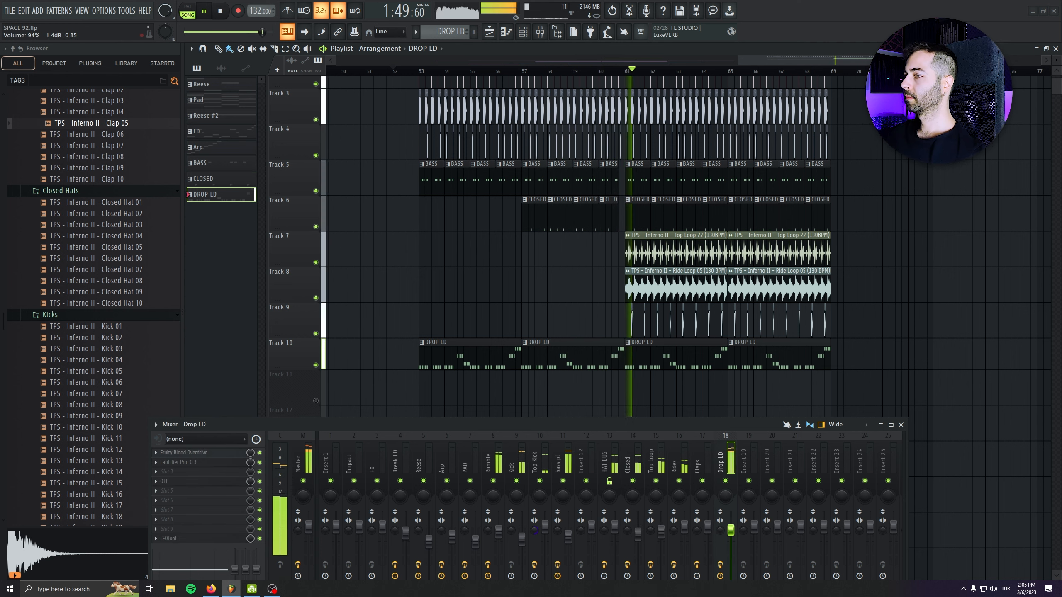
click(730, 533)
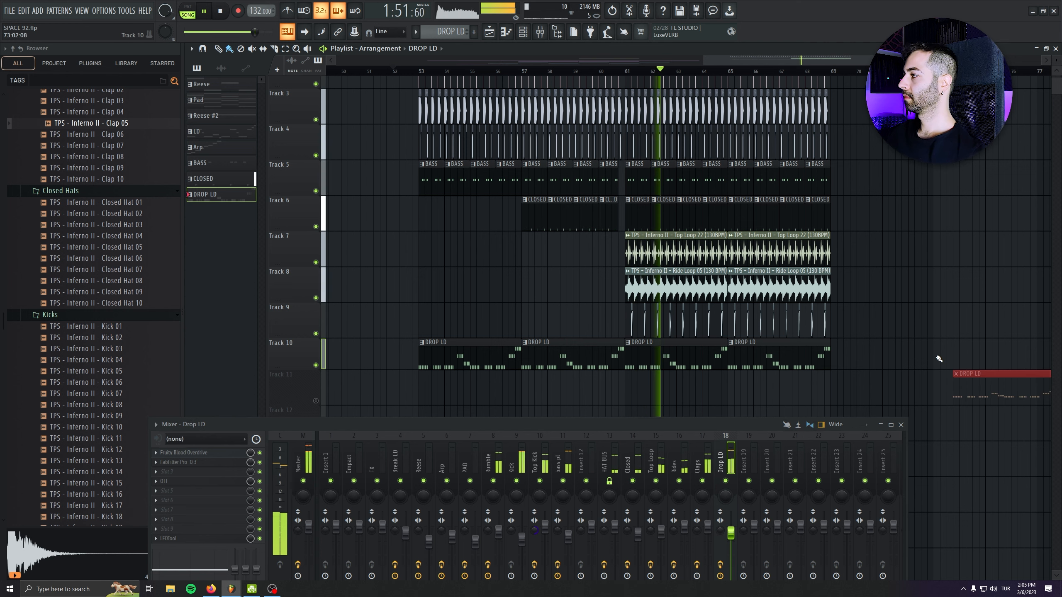
Save the project and delete the stray DROP LD clip around bar 72 on Track 10
alt+scroll(919, 369, down, 1)
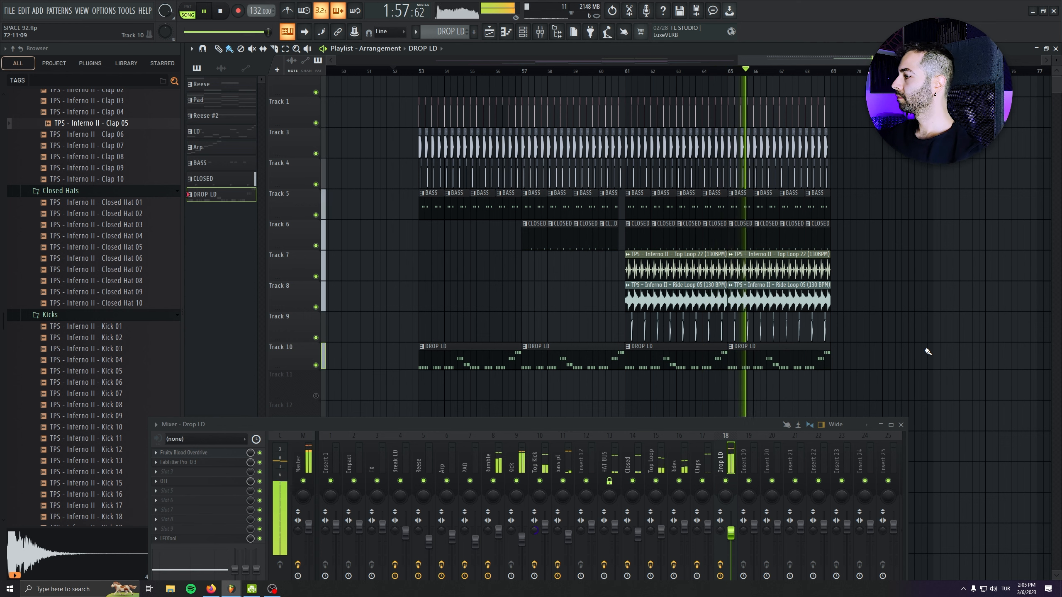
key(ctrl+s)
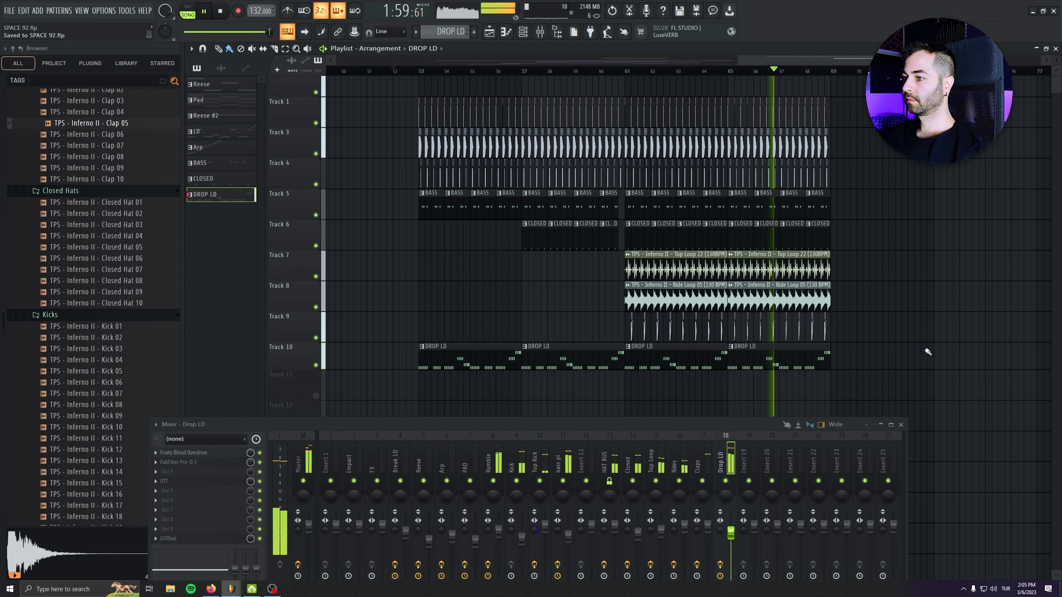
click(927, 351)
right_click(927, 347)
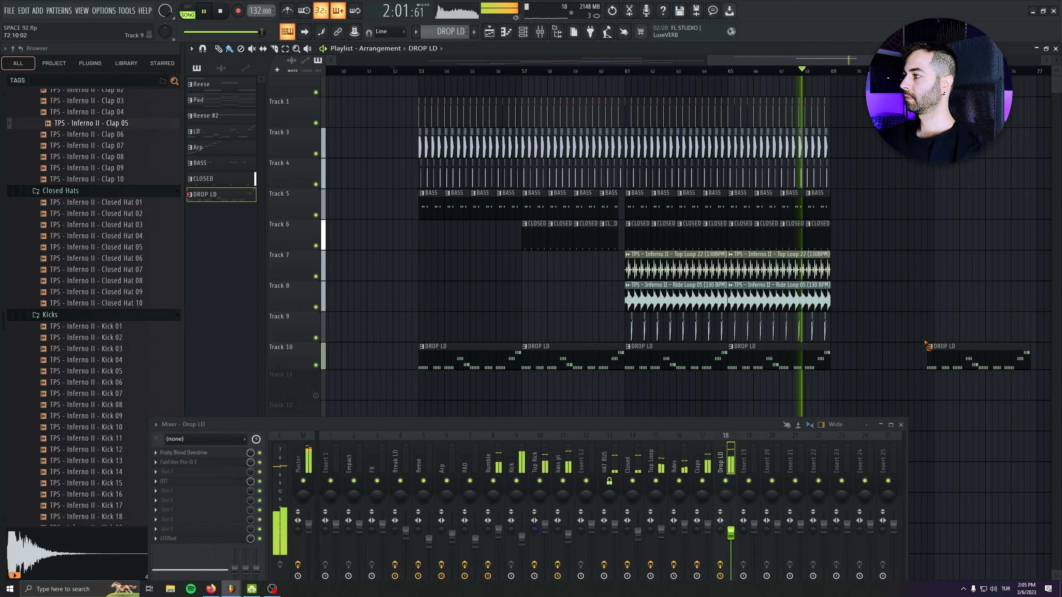
Remove the extra DROP LD copy past bar 69 and the BASS clips between bars 53 and 61 on Track 5
scroll(934, 376, down, 1)
click(917, 338)
right_click(916, 336)
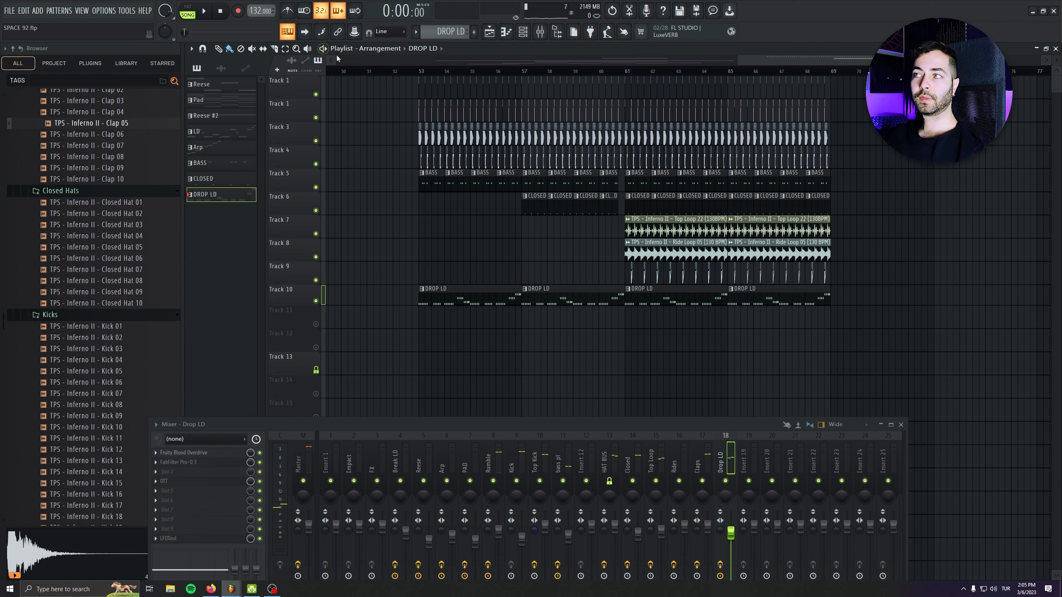
scroll(419, 71, right, 1)
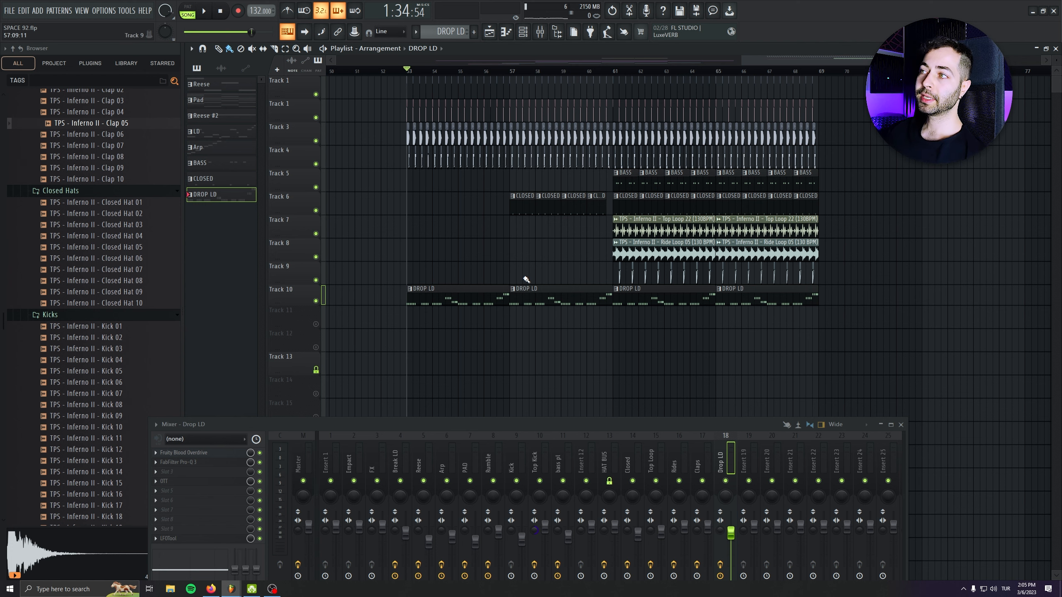
scroll(526, 280, down, 6)
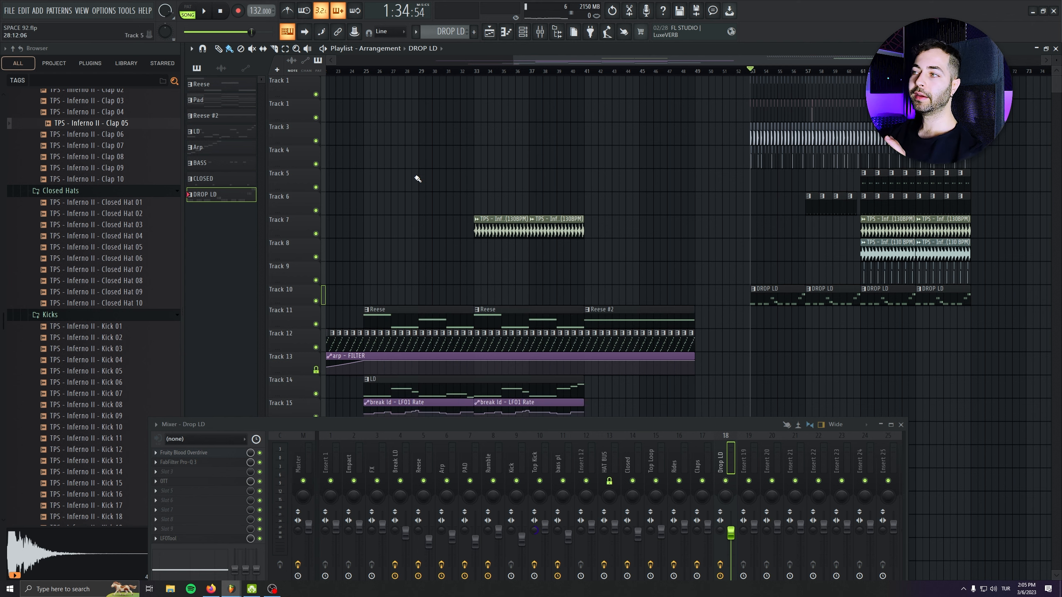
Duplicate the Downlifter 01 clips on Tracks 18 and 19, start the copies at bar 53, and play the drop
scroll(499, 248, left, 3)
scroll(432, 296, right, 5)
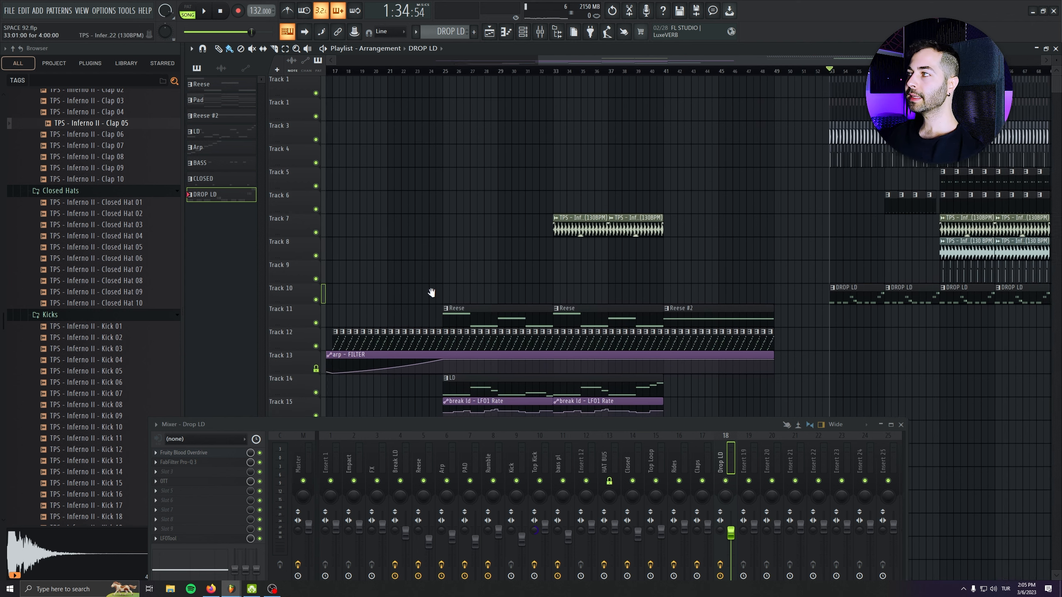
click(546, 74)
scroll(569, 308, down, 8)
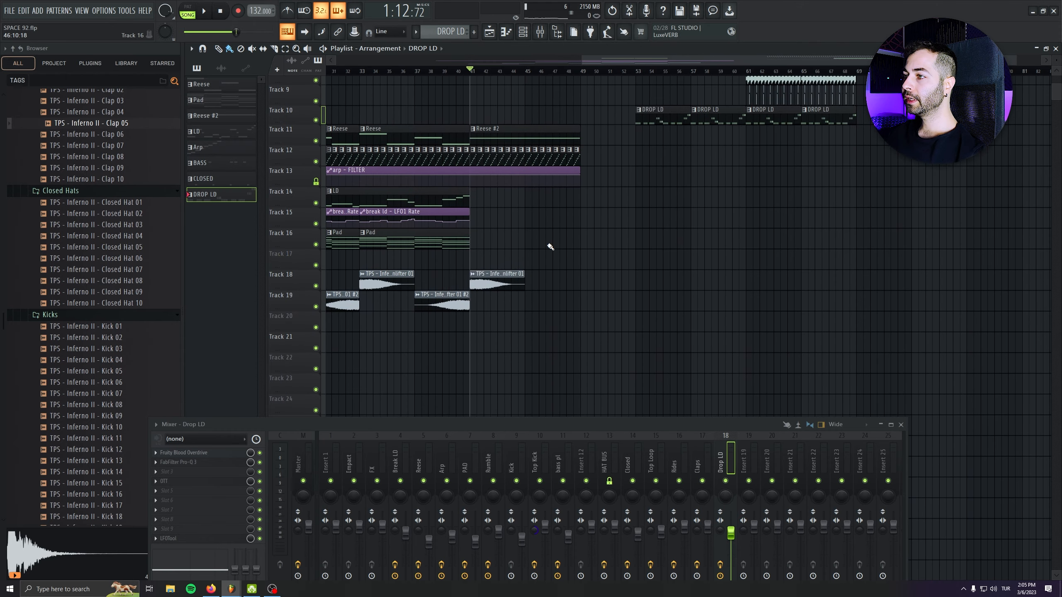
drag(765, 254, 368, 337)
key(ctrl+b)
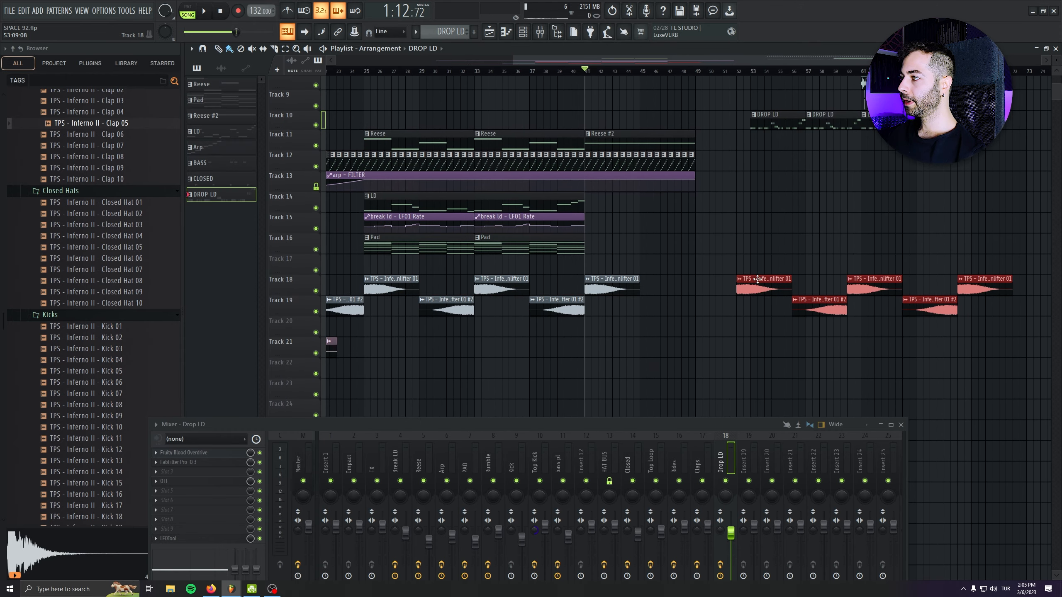
scroll(791, 283, right, 5)
click(465, 71)
key(space)
drag(671, 251, 613, 273)
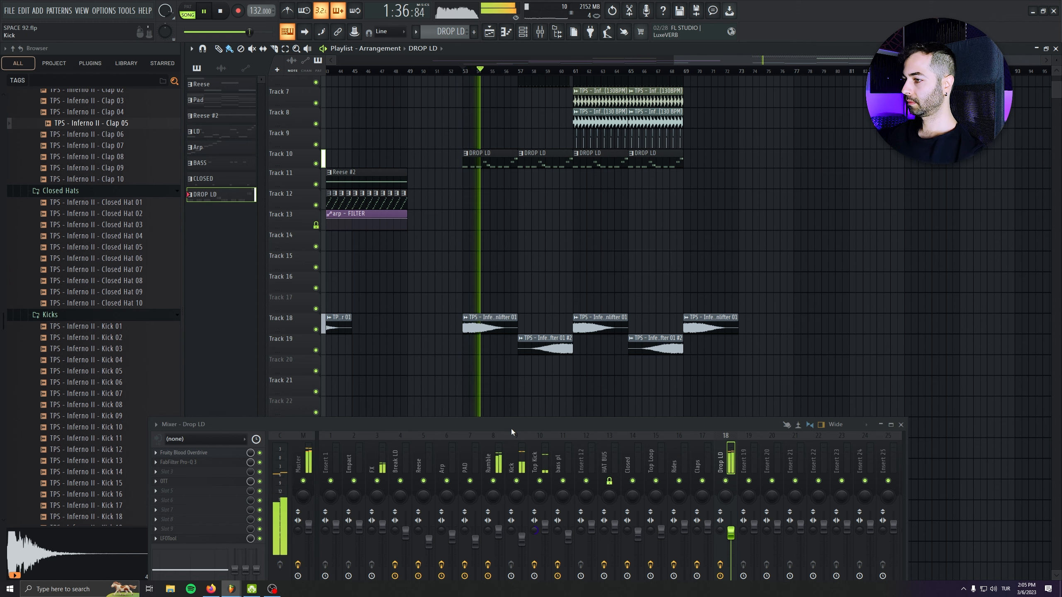
Add LFOTool to the last effect slot of the FX mixer track
drag(509, 426, 477, 334)
key(space)
click(384, 370)
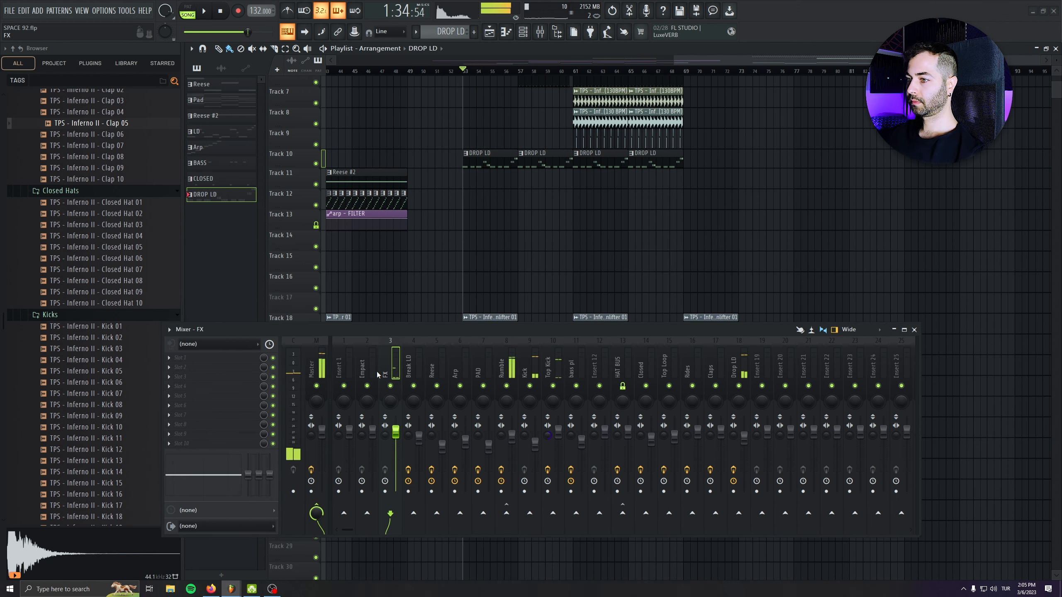
click(232, 443)
click(303, 518)
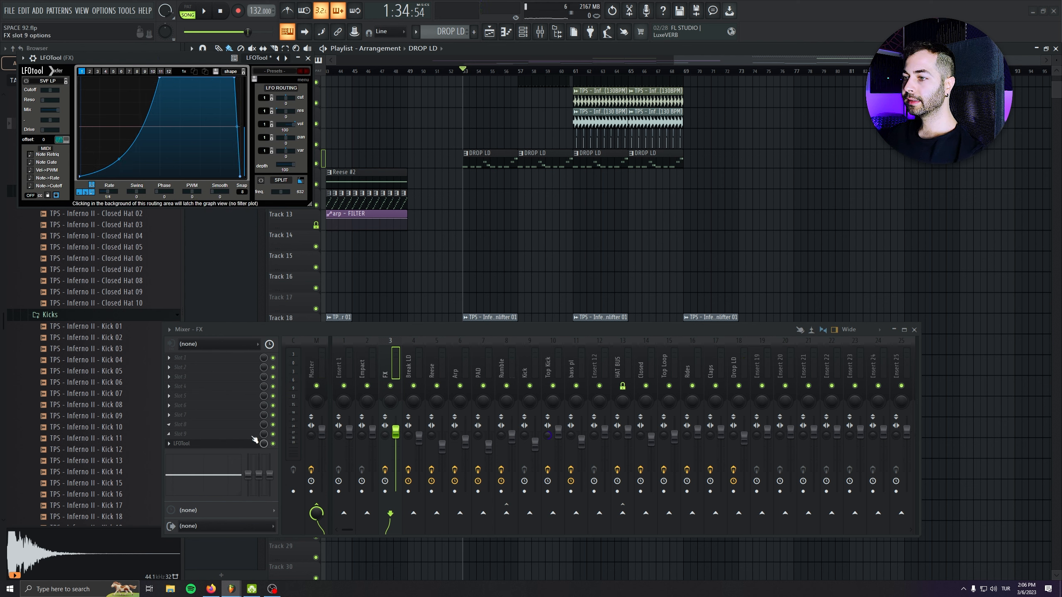
Create an automation clip for the mix level of LFOTool on the FX track
right_click(264, 446)
click(302, 511)
key(Escape)
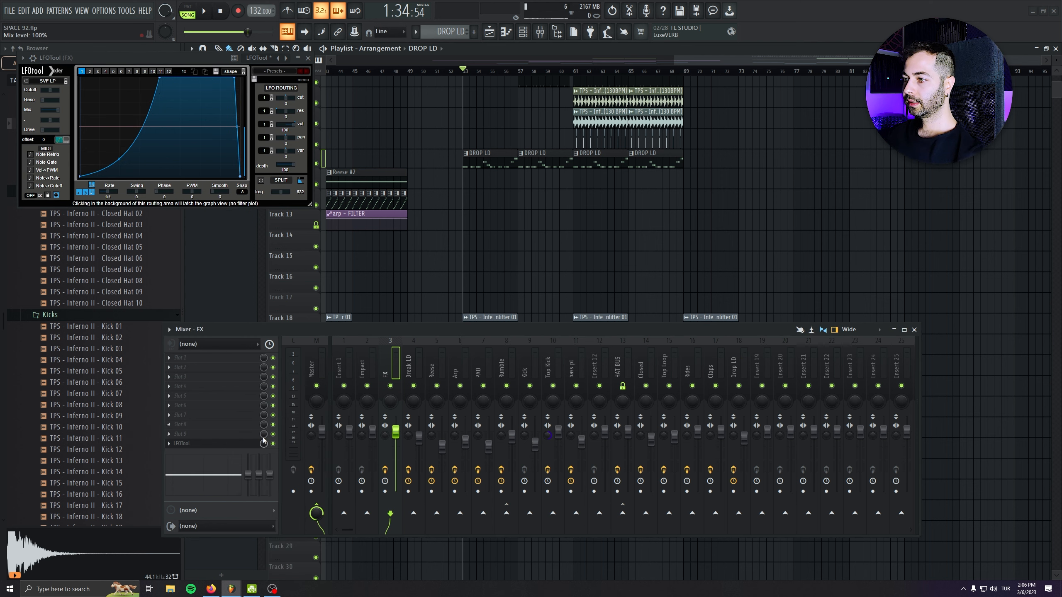
right_click(266, 447)
click(293, 489)
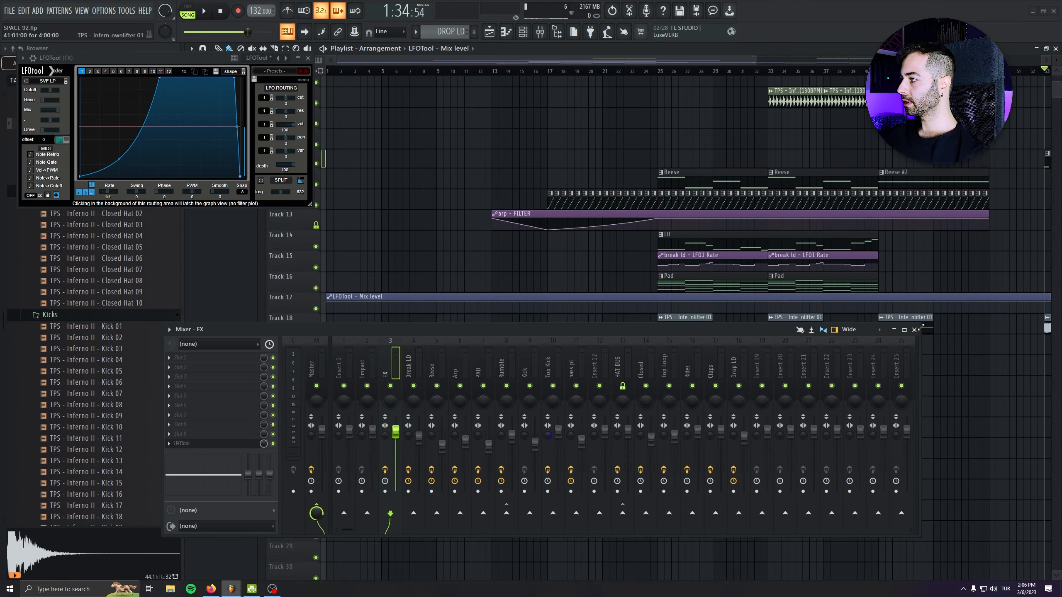
Shape the LFOTool Mix level automation on Track 17 to stay at zero before bar 53 and jump to full there
key(F9)
drag(328, 301, 329, 318)
scroll(527, 352, down, 2)
scroll(803, 316, up, 3)
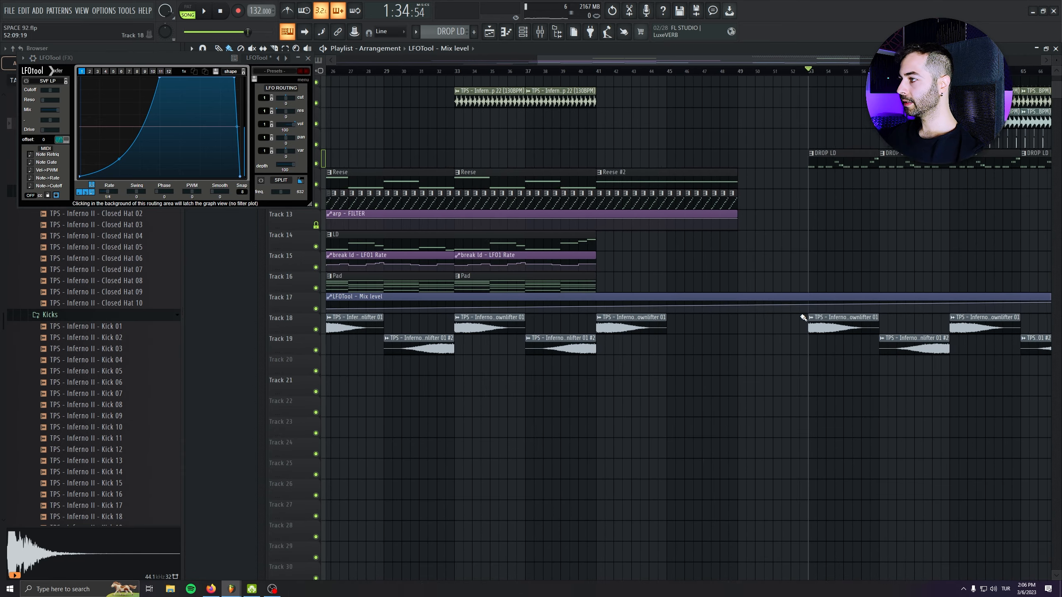
right_click(807, 312)
right_click(807, 301)
drag(808, 312, 808, 319)
scroll(643, 278, down, 3)
key(space)
click(308, 58)
drag(248, 33, 256, 32)
Browse the TPS - Inferno II drum loops and expand the Percussion Loops folder while the drop plays
scroll(865, 182, right, 5)
scroll(865, 182, up, 4)
click(771, 317)
scroll(82, 311, up, 6)
scroll(101, 289, up, 4)
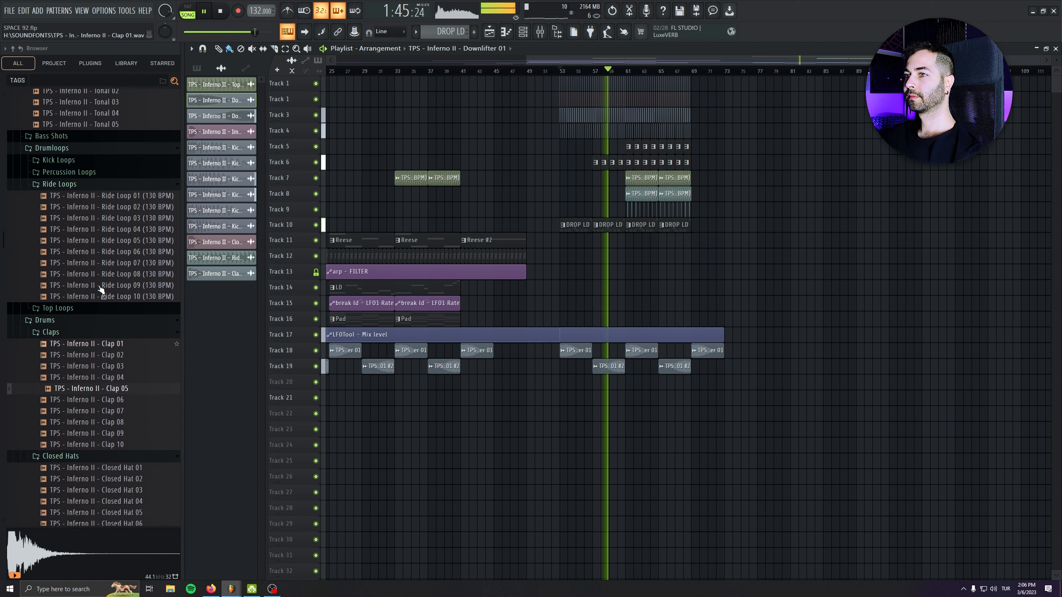
click(103, 242)
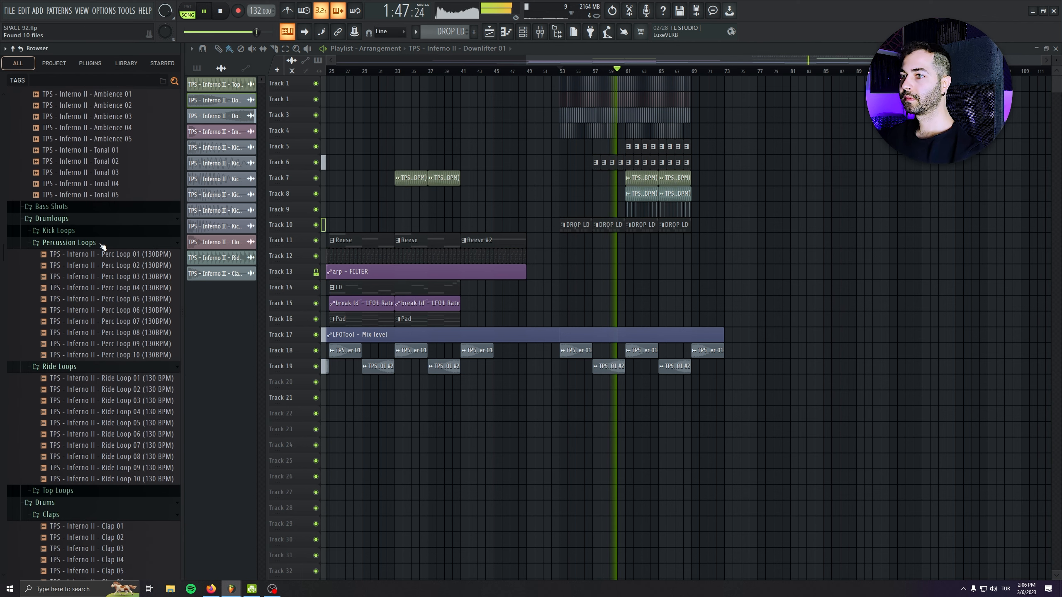
scroll(103, 251, up, 3)
scroll(103, 256, up, 2)
key(space)
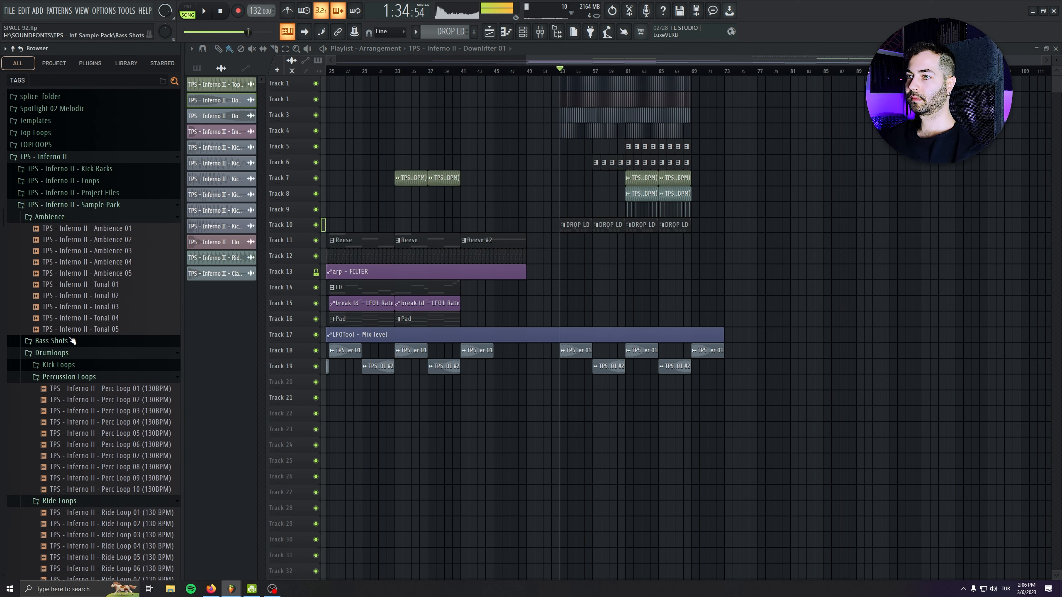
Add the TPS - Inferno II - Fill 06 (130 BPM) sample to Track 22 at bar 41
click(51, 341)
click(72, 374)
scroll(84, 376, down, 10)
drag(98, 409, 481, 331)
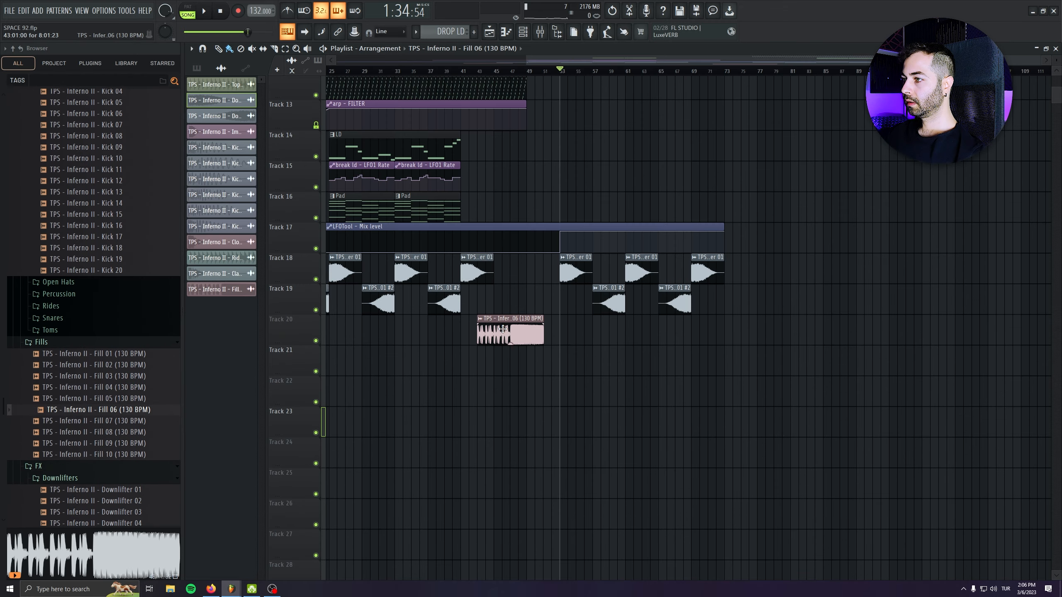
scroll(671, 347, up, 3)
drag(671, 347, 671, 406)
scroll(671, 462, up, 3)
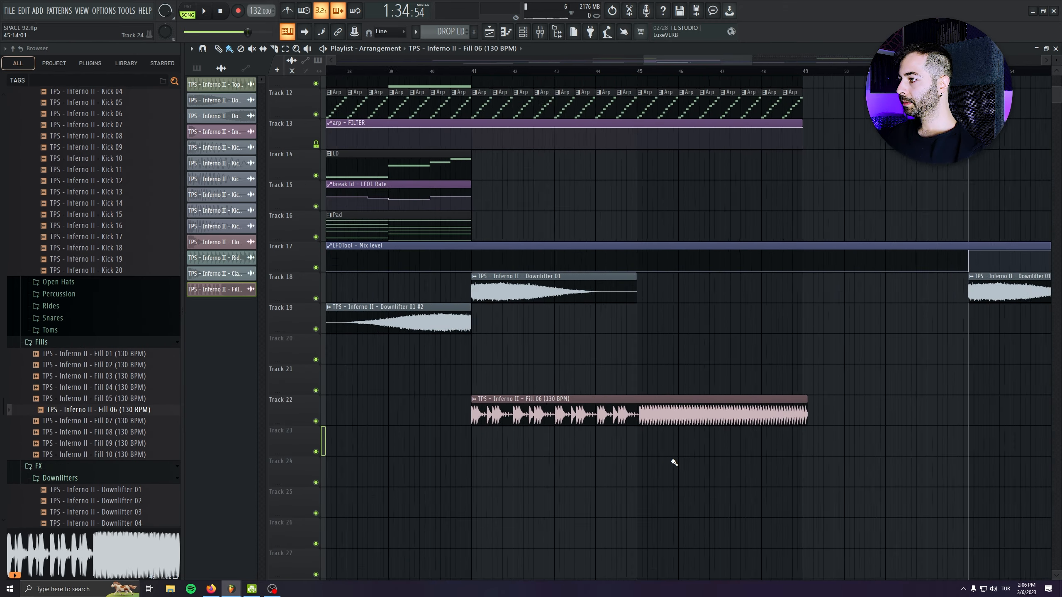
Time-stretch the Fill 06 clip to end exactly at bar 49 and play it from bar 41
double_click(671, 416)
mouse_move(841, 393)
mouse_down()
mouse_move(493, 371)
mouse_move(495, 398)
mouse_move(477, 398)
mouse_move(983, 377)
mouse_move(624, 378)
mouse_move(941, 378)
mouse_move(841, 377)
mouse_up()
click(420, 73)
key(space)
Split the opening of Fill 06 into one-bar clips and lower its channel volume to 56%
click(532, 399)
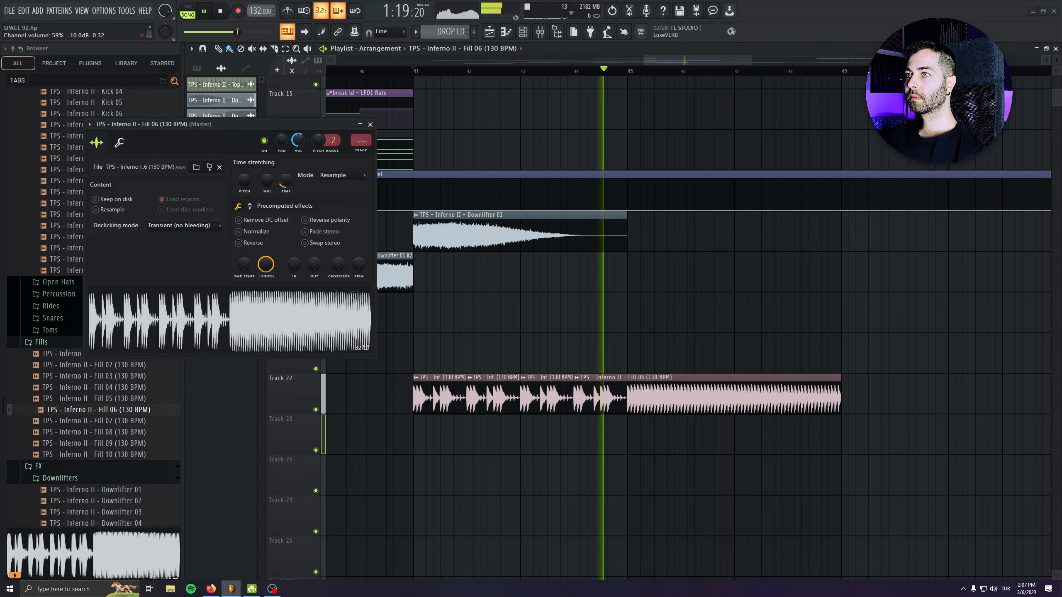
click(370, 124)
scroll(730, 339, down, 2)
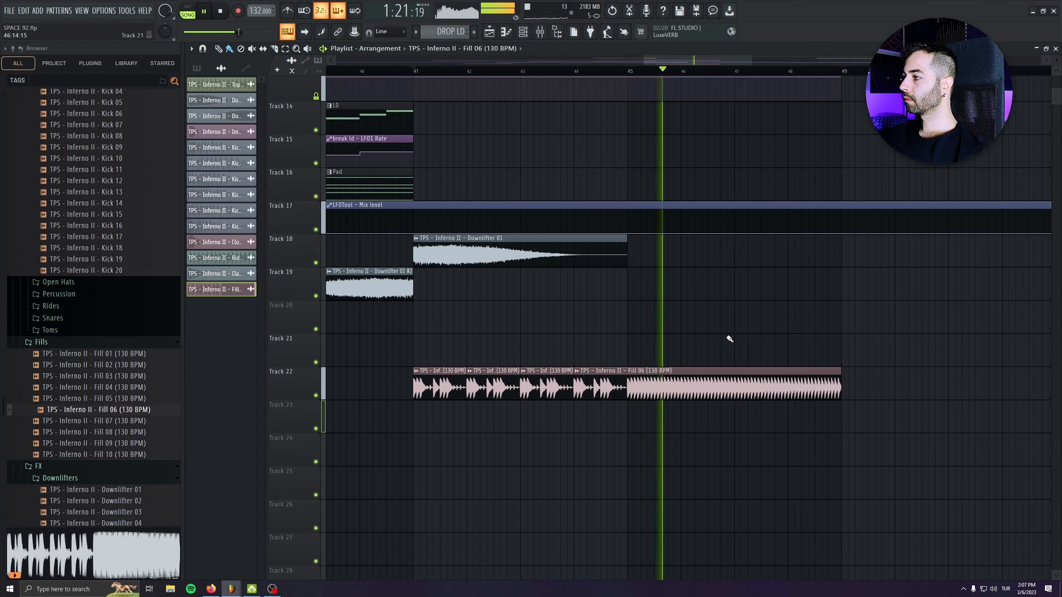
scroll(730, 338, down, 3)
double_click(577, 397)
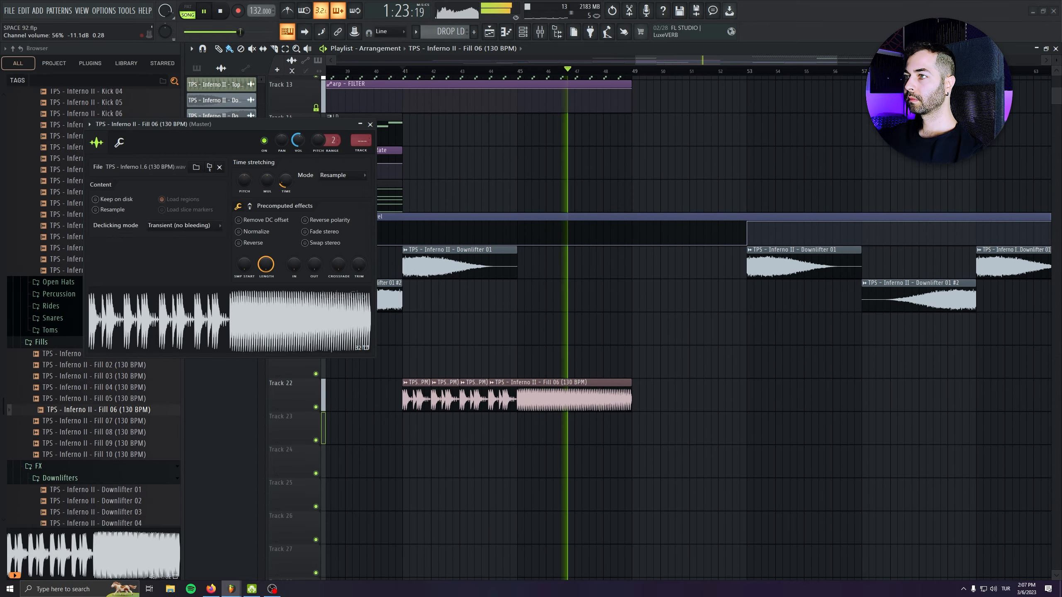
key(Escape)
click(741, 388)
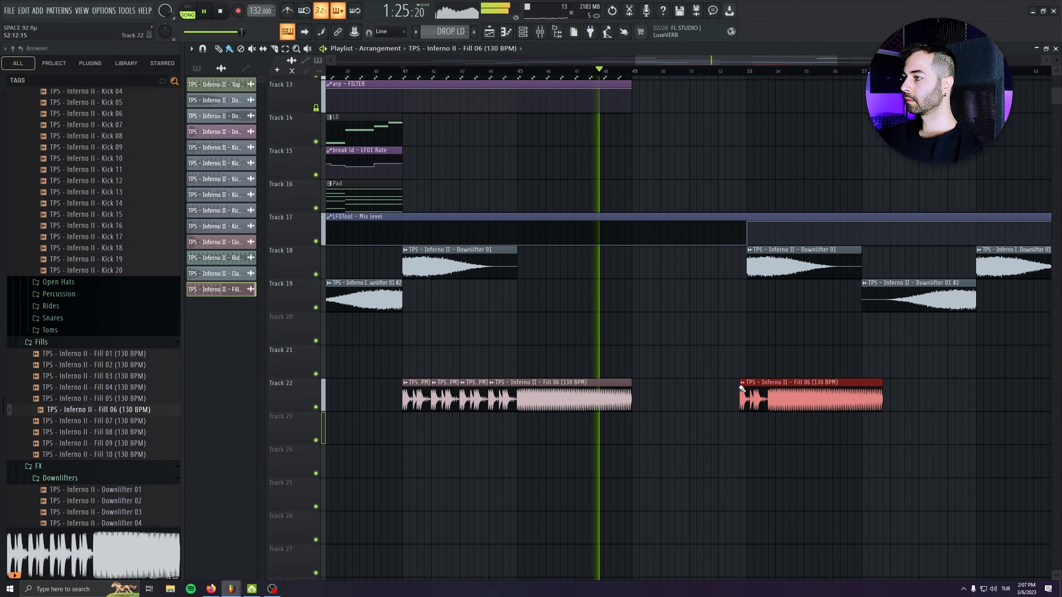
right_click(742, 389)
Stop playback and add the TPS - Inferno II - Fill 05 (130 BPM) sample to Track 23 at bar 50
scroll(742, 401, down, 2)
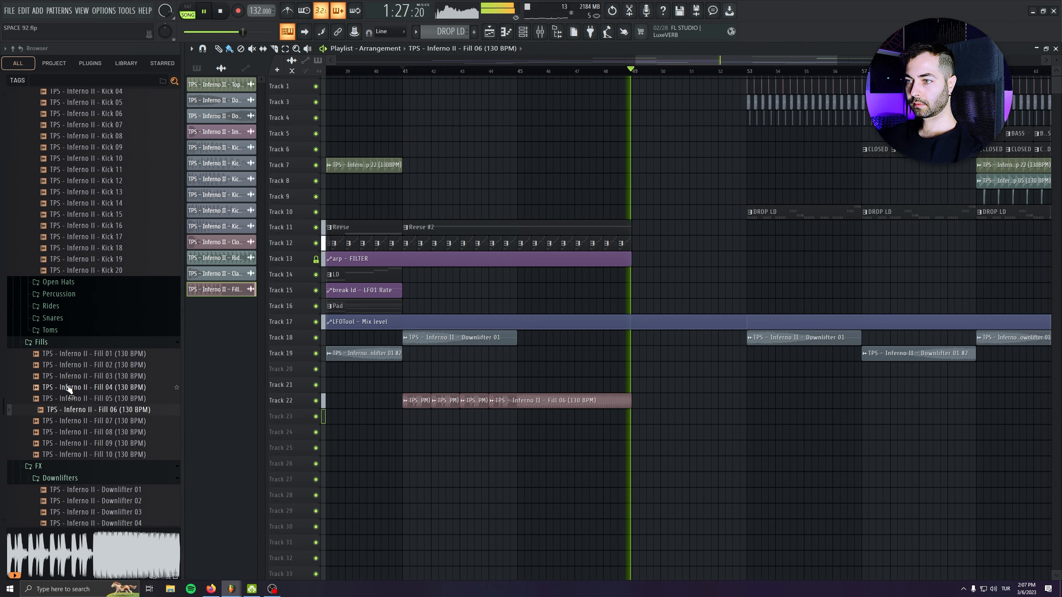
key(space)
click(121, 399)
drag(121, 400, 713, 381)
scroll(716, 339, down, 3)
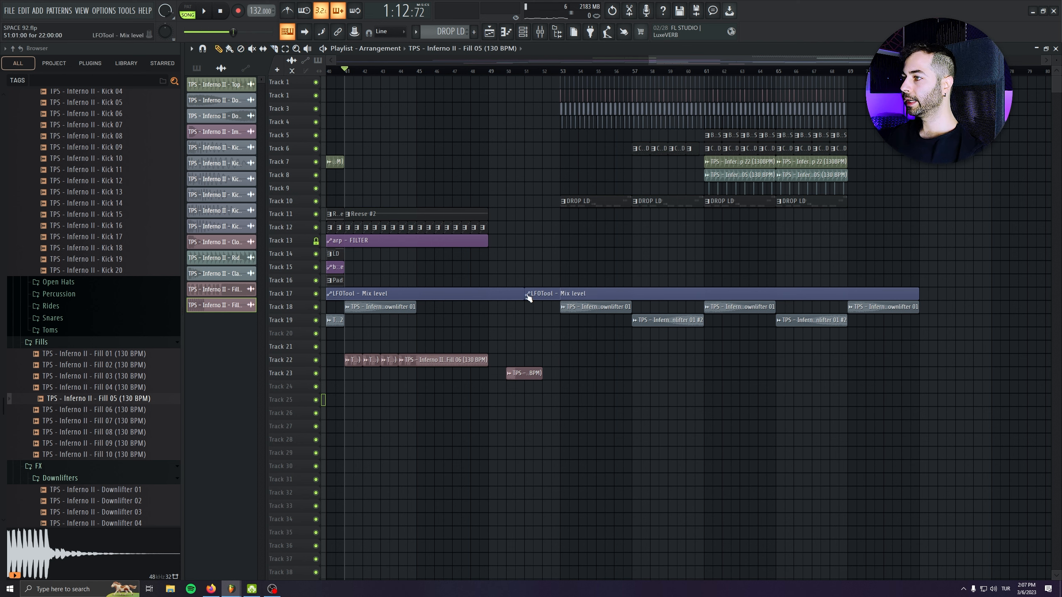
Split the LFOTool Mix level clip ahead of the drop and move all drop clips two bars earlier to start at bar 51
drag(523, 294, 485, 294)
drag(937, 355, 526, 76)
drag(553, 293, 516, 295)
scroll(514, 299, up, 2)
scroll(514, 299, up, 2)
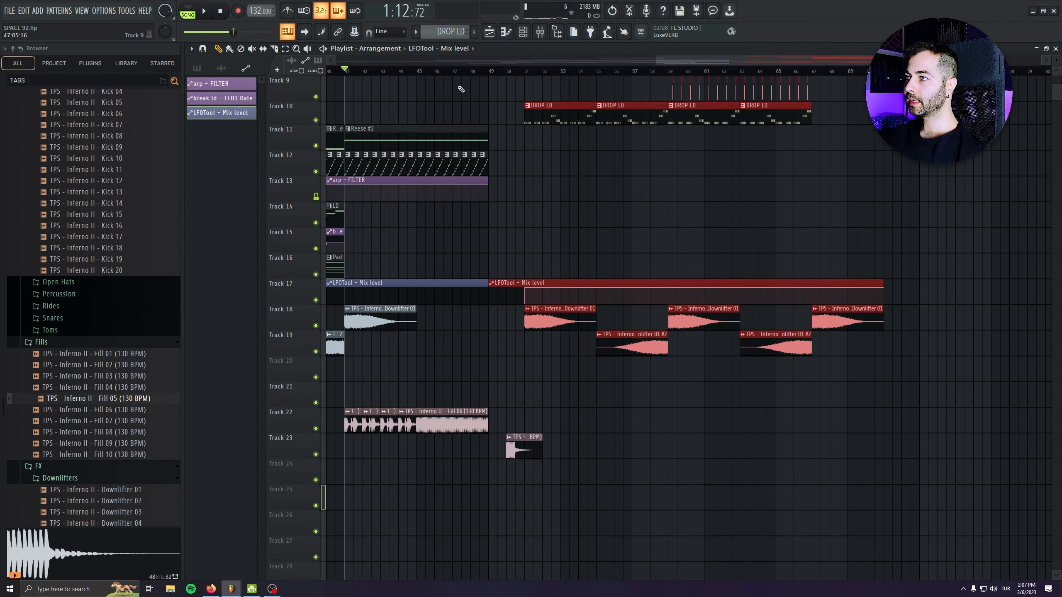
Play the transition from bar 47 and lower the Fill 05 channel volume to 49%
click(453, 72)
key(space)
scroll(597, 380, up, 4)
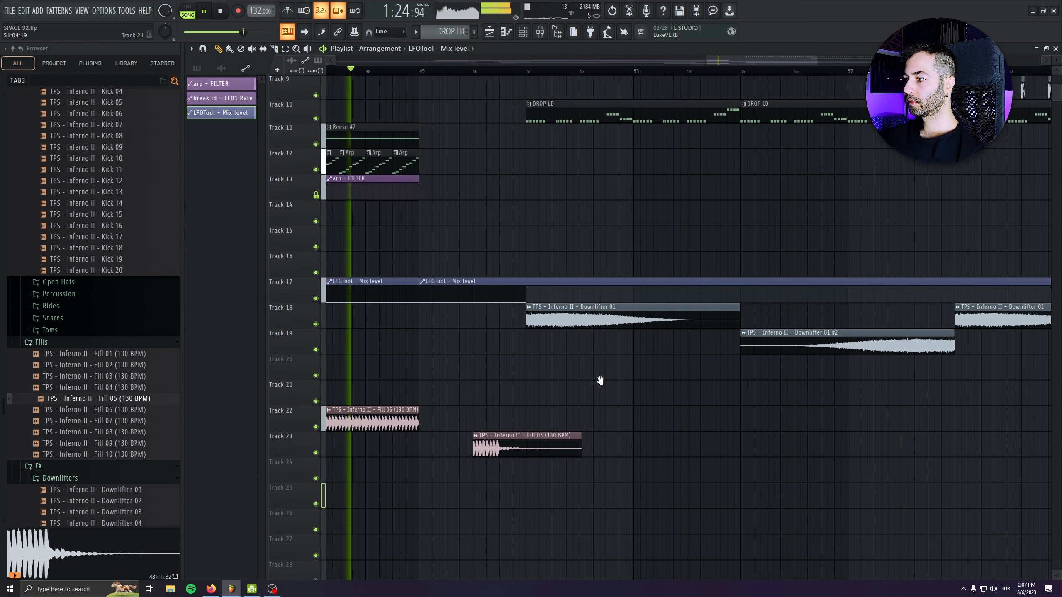
scroll(564, 247, down, 3)
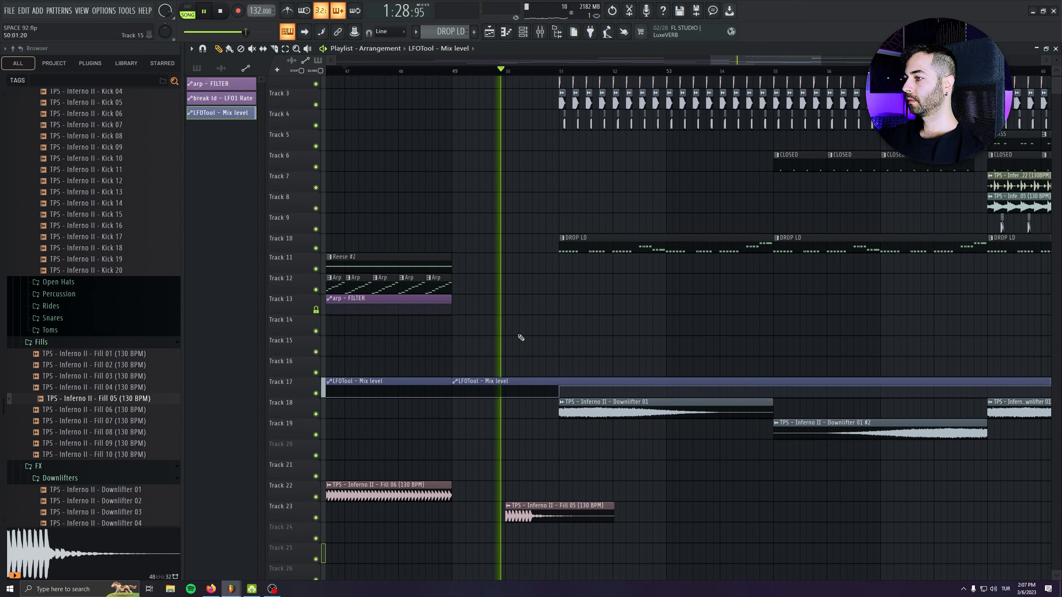
double_click(548, 516)
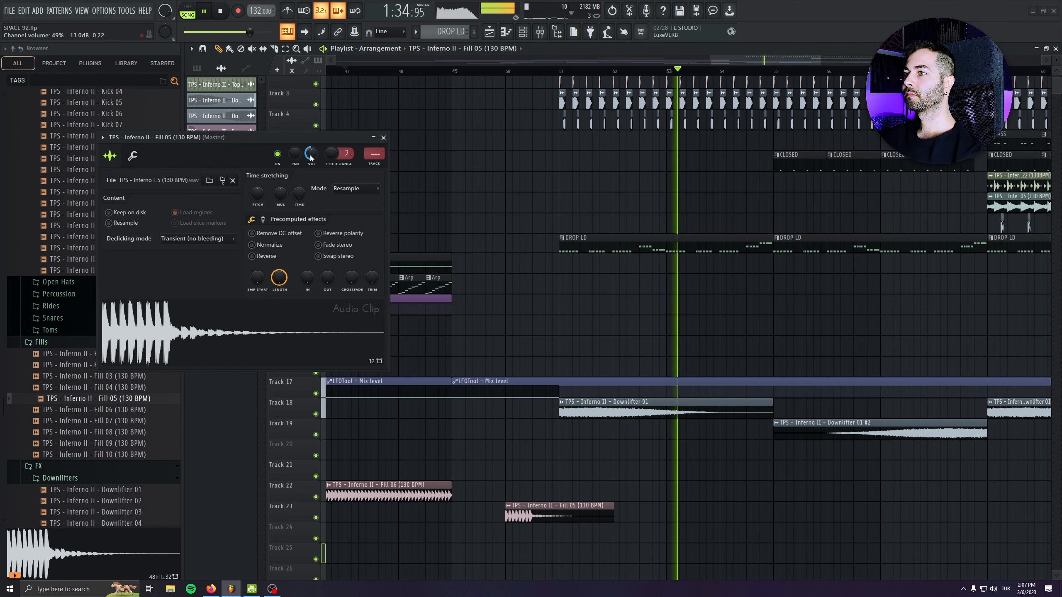
click(383, 137)
key(space)
Preview impact and uplifter samples and add TPS - Inferno II - Uplifter 10 to Track 25 at bar 41
scroll(92, 335, down, 10)
click(93, 345)
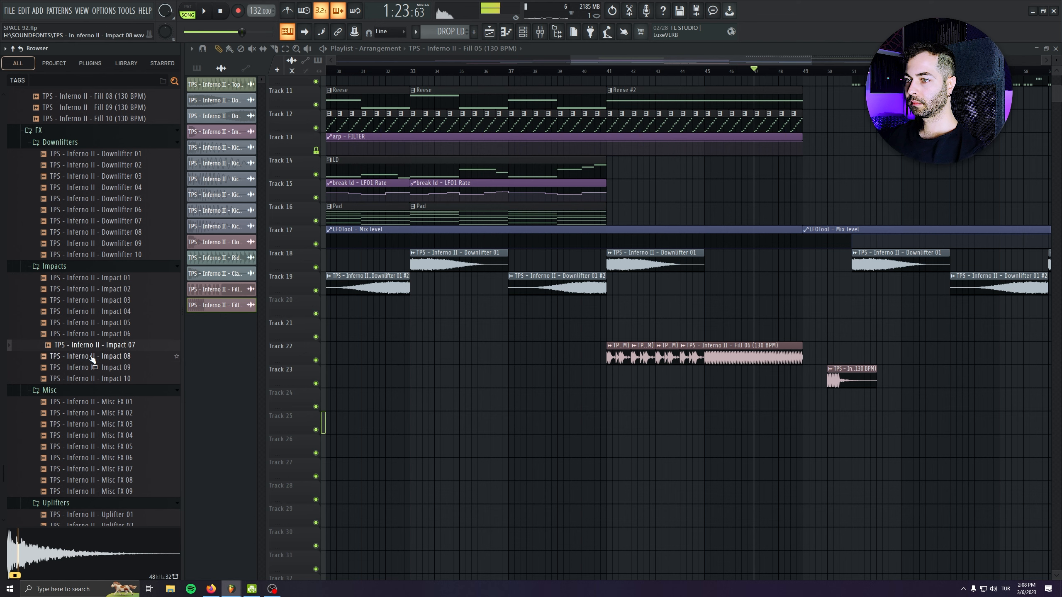
scroll(93, 359, down, 4)
click(102, 391)
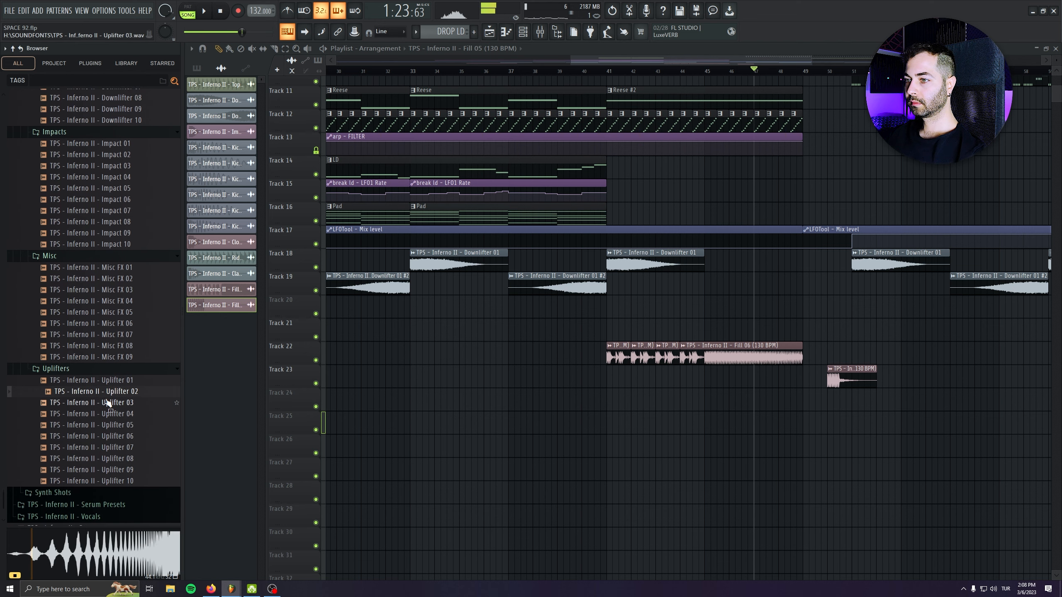
drag(92, 481, 519, 377)
scroll(519, 377, up, 1)
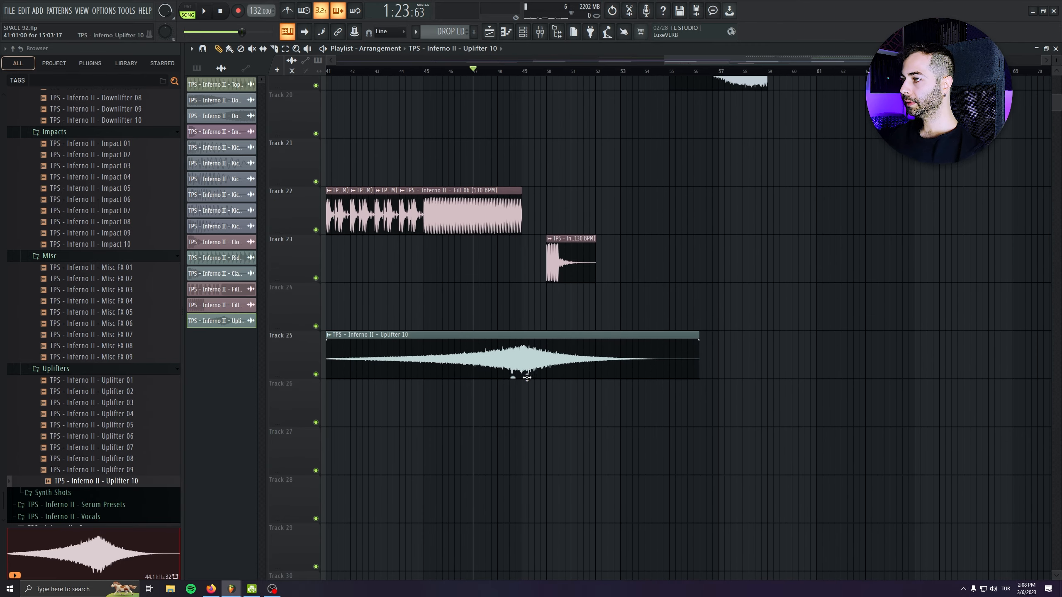
Adjust the time stretching of Uplifter 10 so its peak lines up with bar 49
double_click(481, 358)
right_click(206, 100)
click(226, 115)
click(532, 302)
drag(532, 304, 603, 267)
click(684, 73)
scroll(871, 355, up, 4)
click(560, 72)
scroll(627, 251, up, 1)
scroll(597, 398, up, 1)
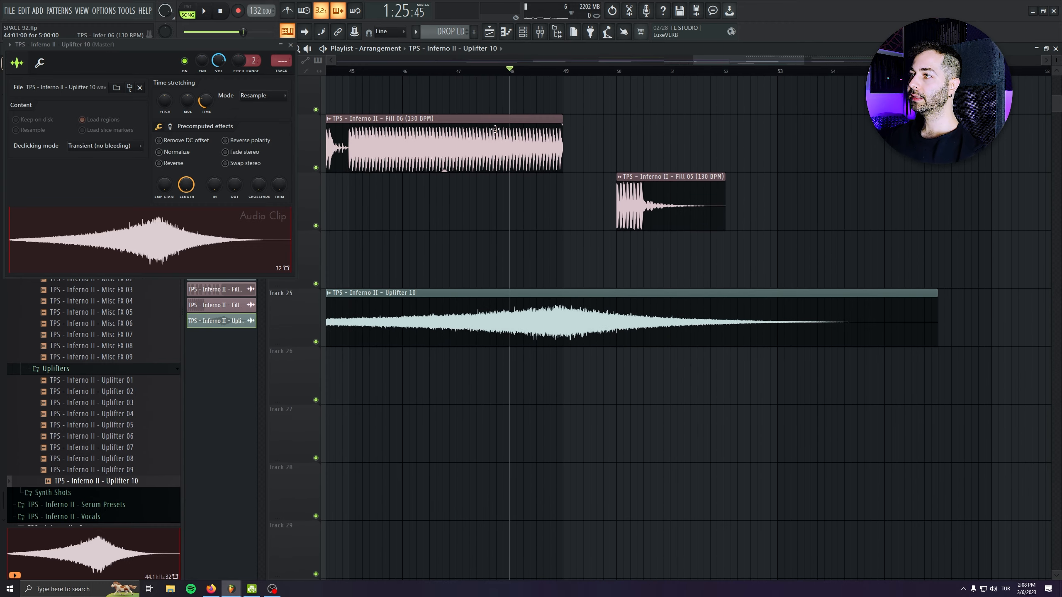
Trim Uplifter 10 to ten bars ending at bar 51, with a fade-out starting at bar 49, during playback
key(space)
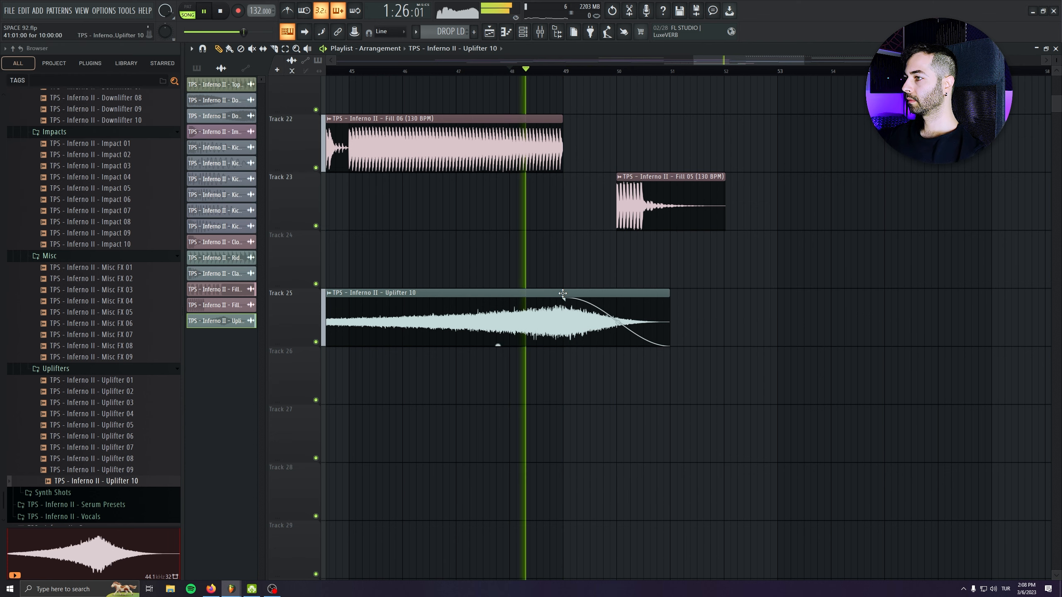
drag(331, 310, 531, 298)
drag(361, 294, 364, 289)
key(ctrl+z)
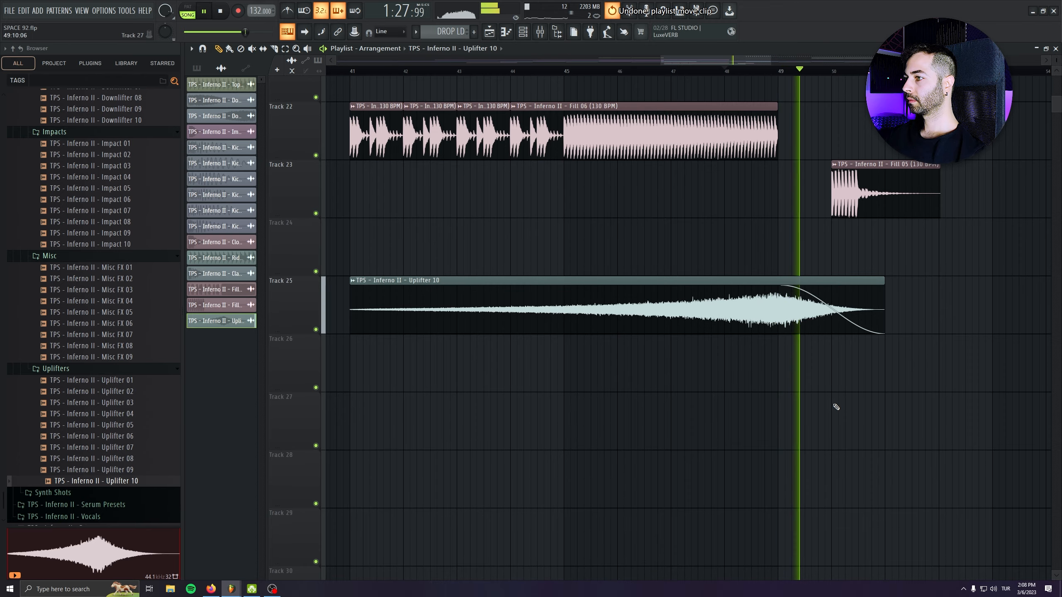
Add Fruity Reeverb 2 to the first slot of mixer Insert 19 and raise its wet level and room size
click(900, 403)
right_click(947, 394)
drag(949, 393, 704, 490)
scroll(704, 489, down, 1)
double_click(562, 350)
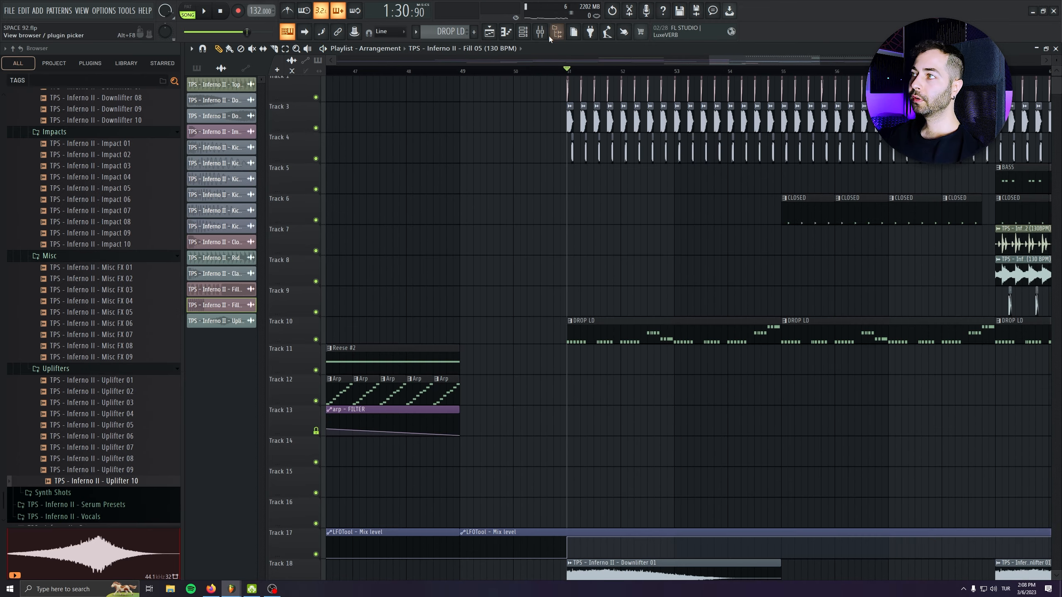
click(540, 34)
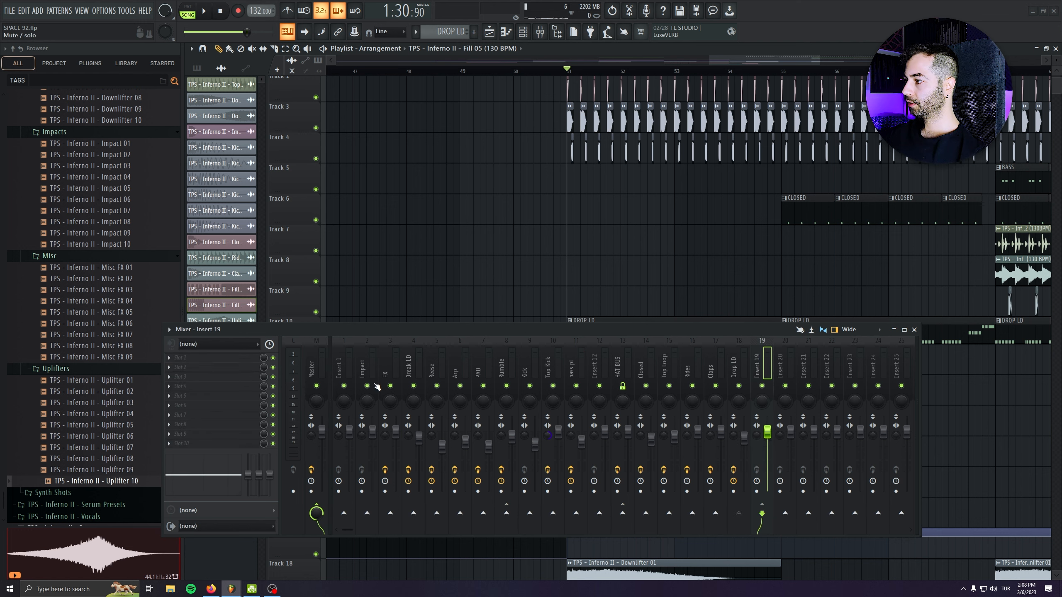
click(203, 359)
click(543, 156)
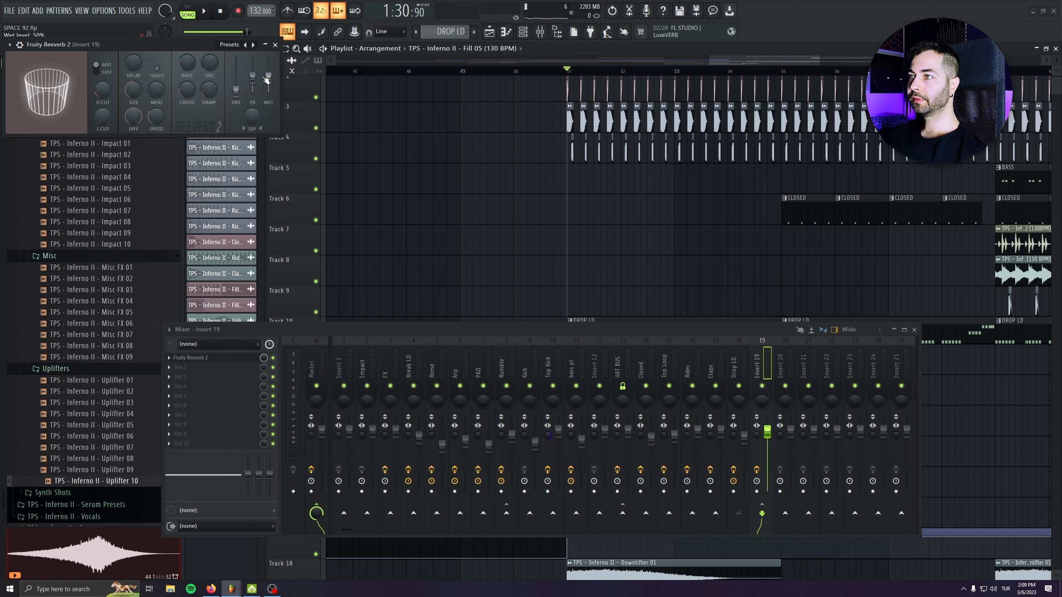
drag(56, 86, 217, 335)
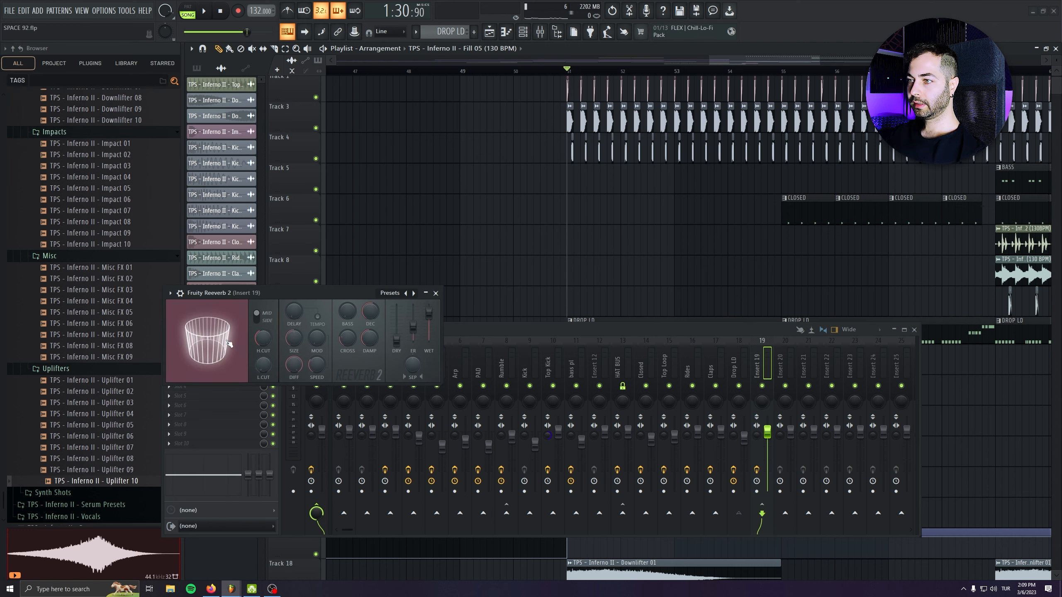
drag(294, 338, 294, 320)
Add Edison after the reverb on Insert 19 and record the drop lead's reverb tail from bar 51
click(638, 414)
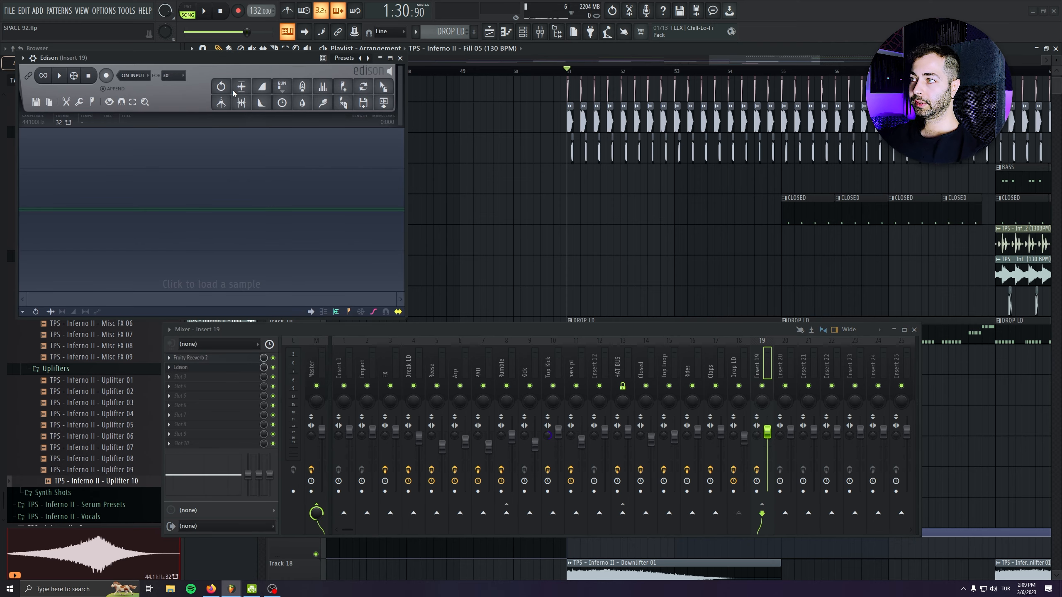
drag(196, 57, 517, 369)
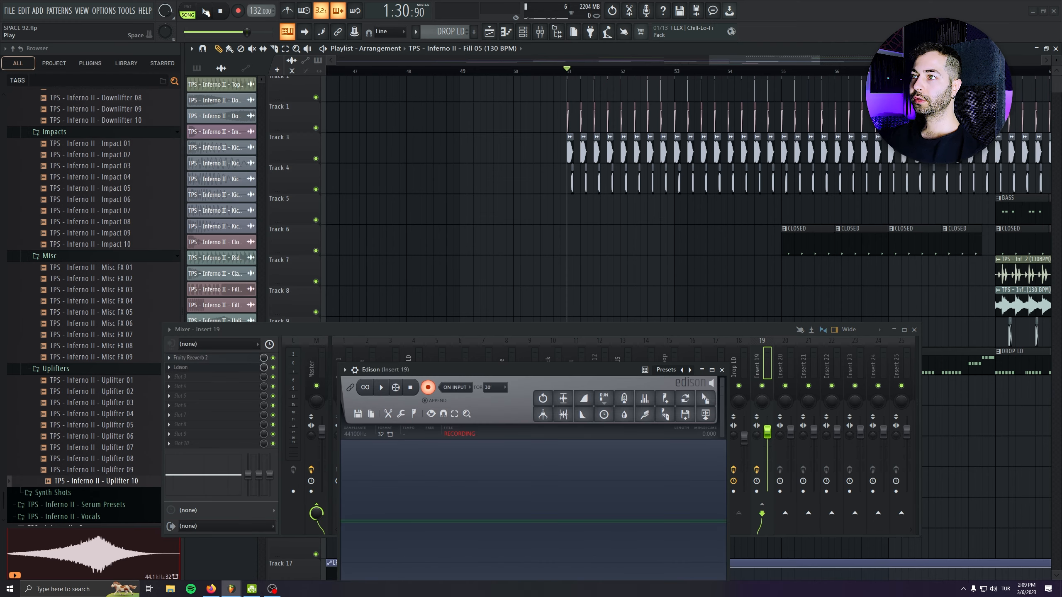
click(206, 12)
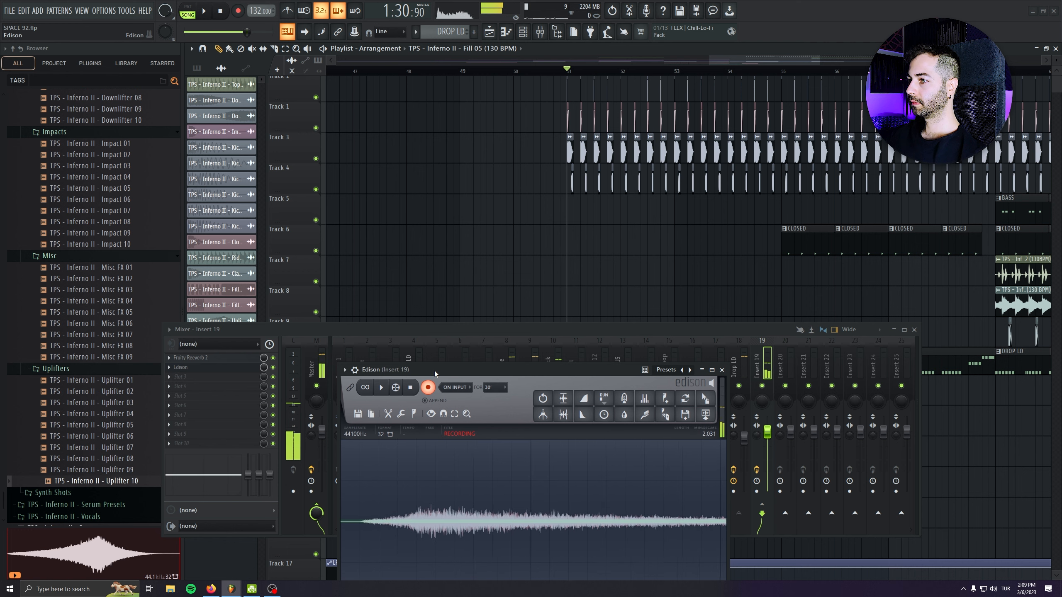
drag(434, 370, 423, 226)
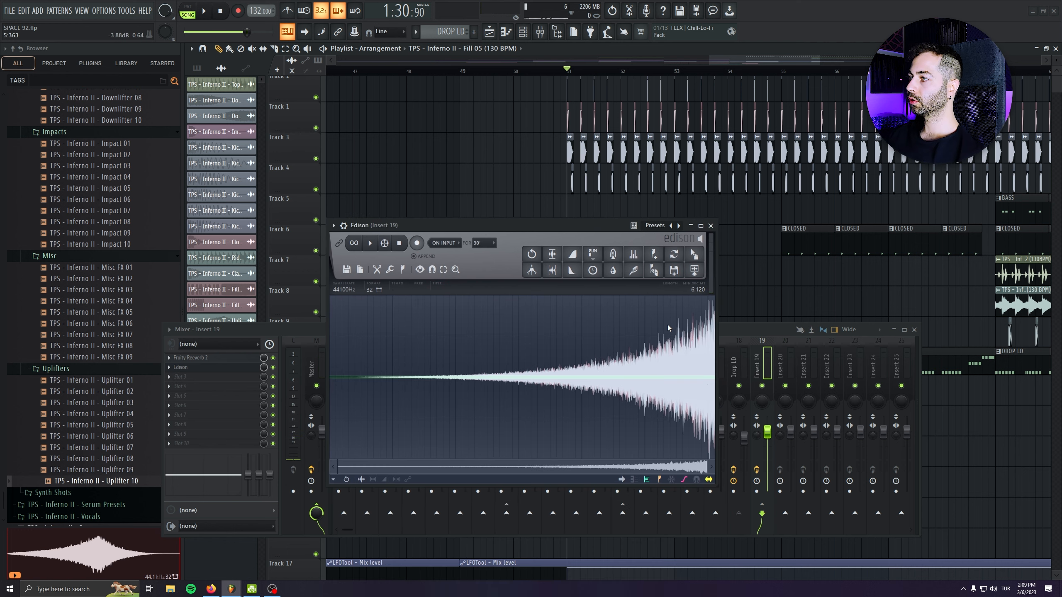
Reverse the recording in Edison and place it as an audio clip on Track 9 before the drop at bar 51
drag(695, 261, 488, 236)
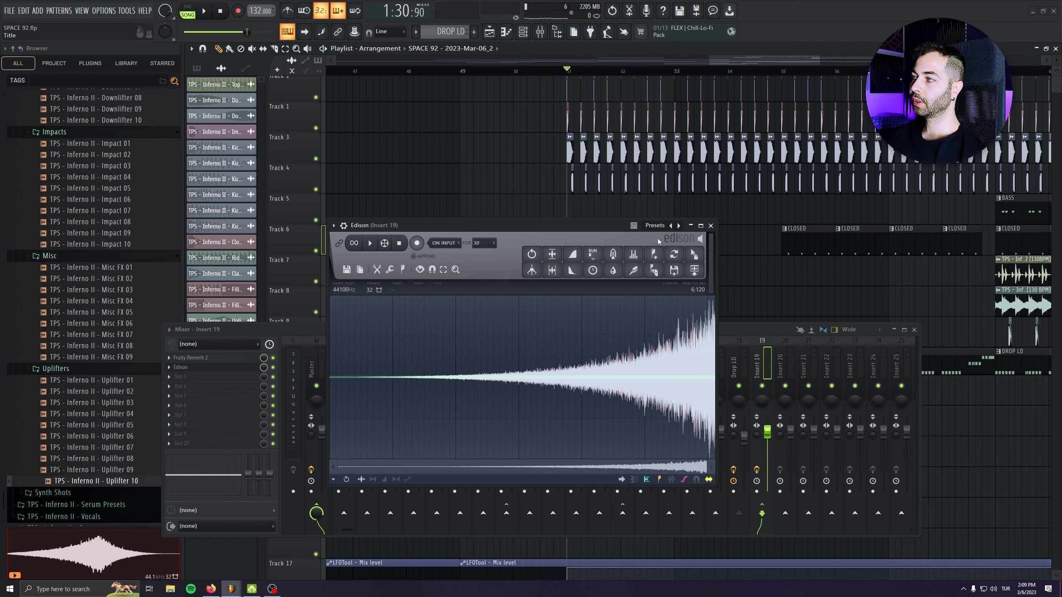
drag(646, 245, 586, 274)
scroll(586, 274, down, 6)
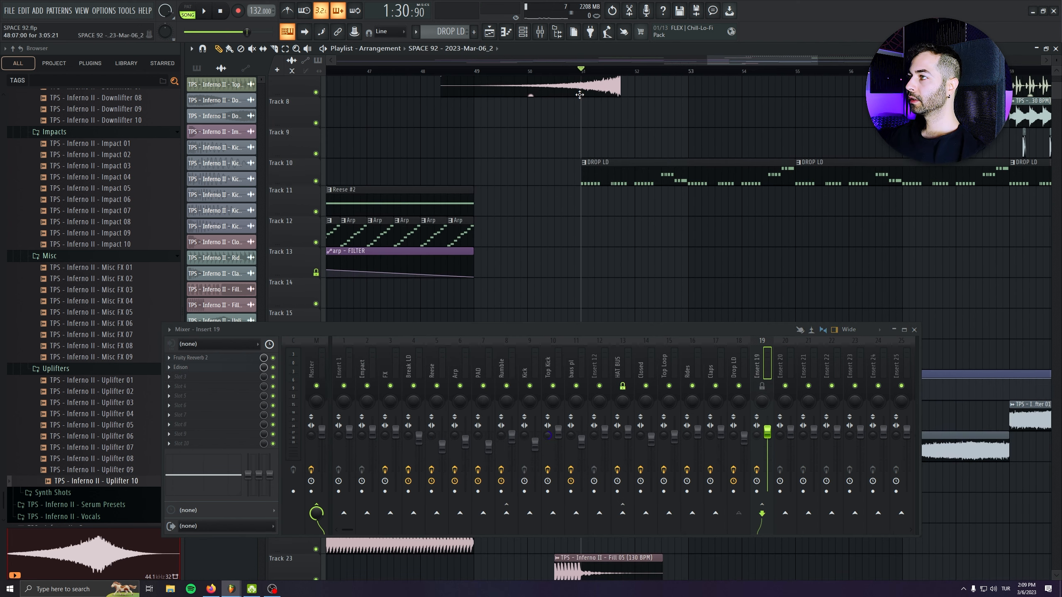
drag(598, 87, 585, 148)
Solo Track 9, play the reversed clip and trim its end to bar 51
scroll(585, 149, up, 4)
right_click(316, 154)
scroll(444, 148, up, 2)
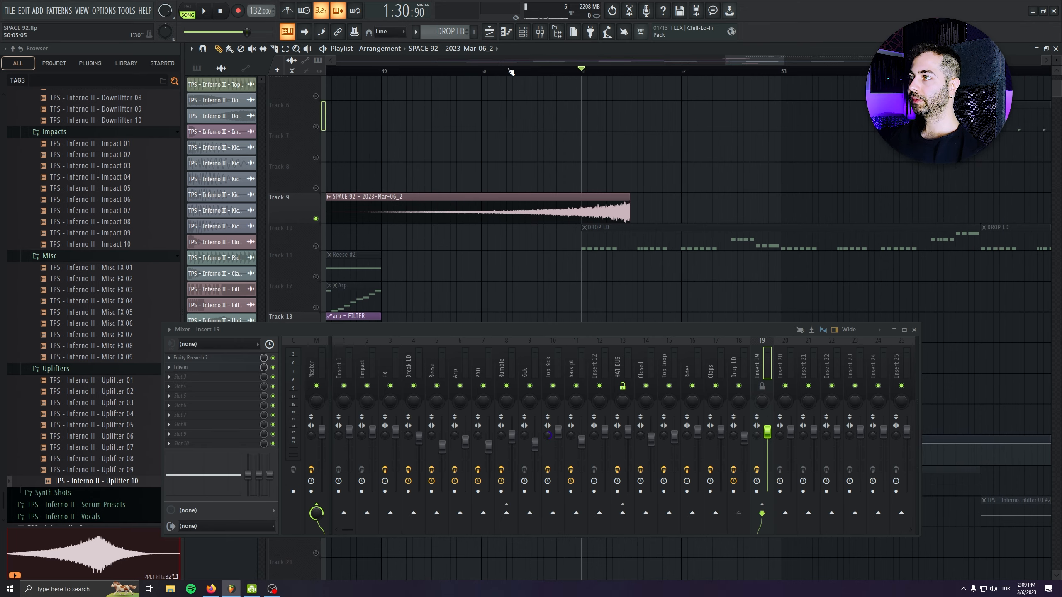
scroll(627, 197, up, 3)
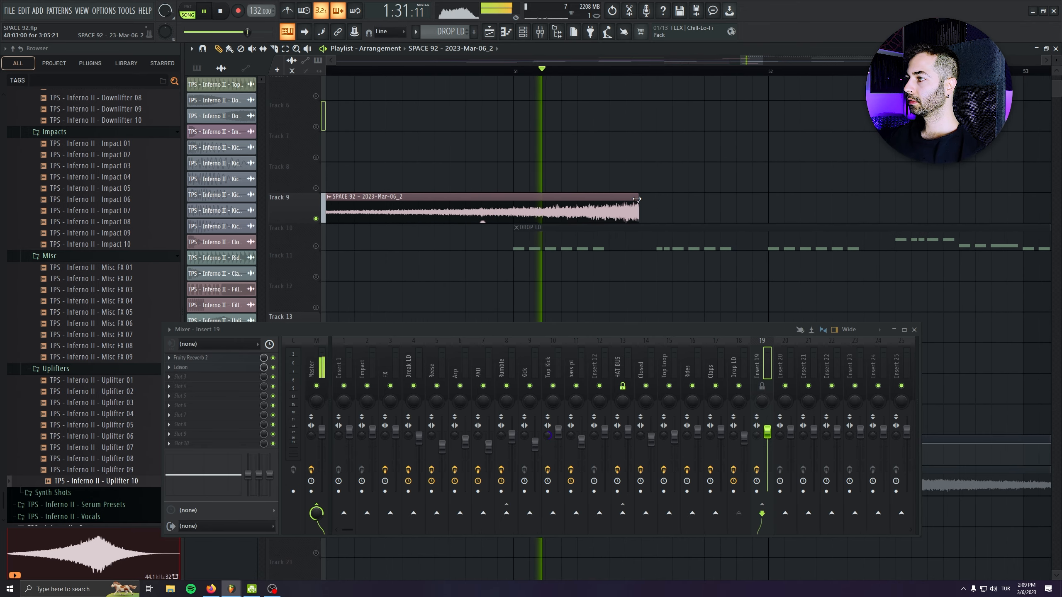
key(space)
Route the reversed clip to Insert 20, add FabFilter Pro-Q 3 in slot 2 and adjust its EQ curve during playback
double_click(633, 199)
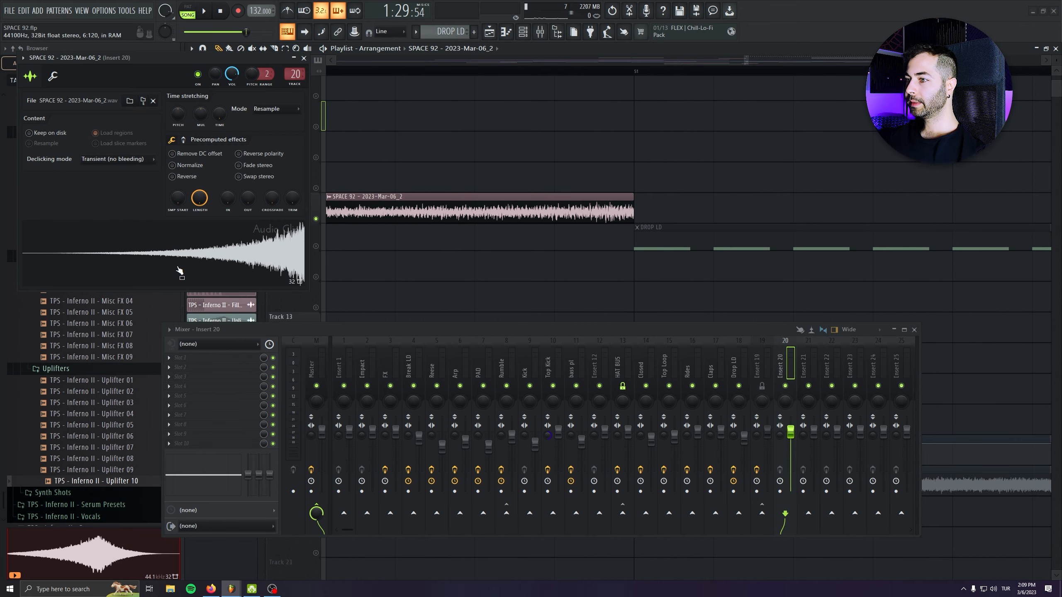
click(180, 366)
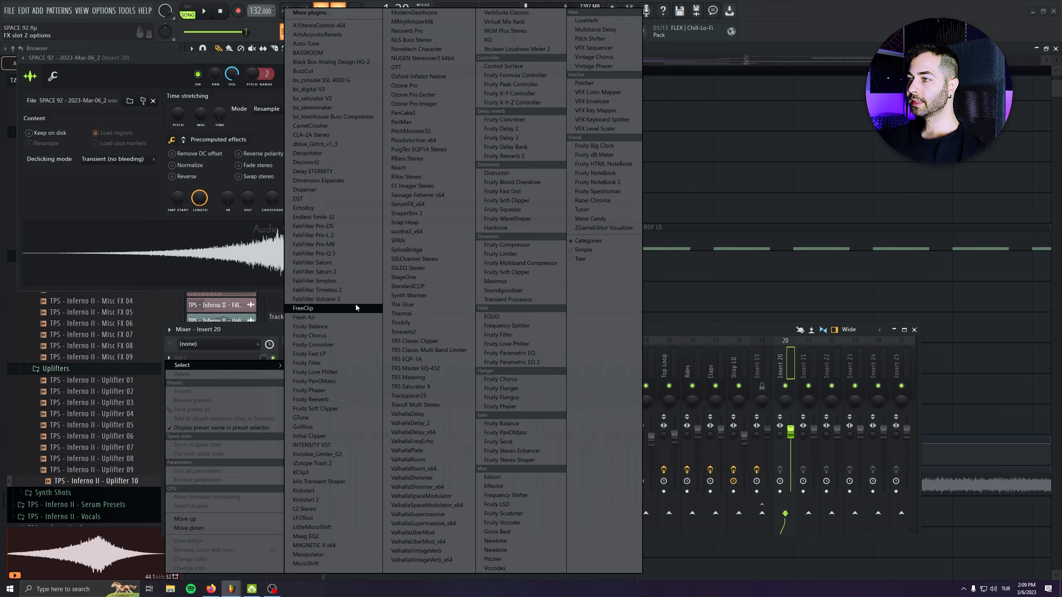
click(341, 255)
key(space)
drag(527, 209, 481, 251)
drag(52, 208, 221, 274)
click(539, 85)
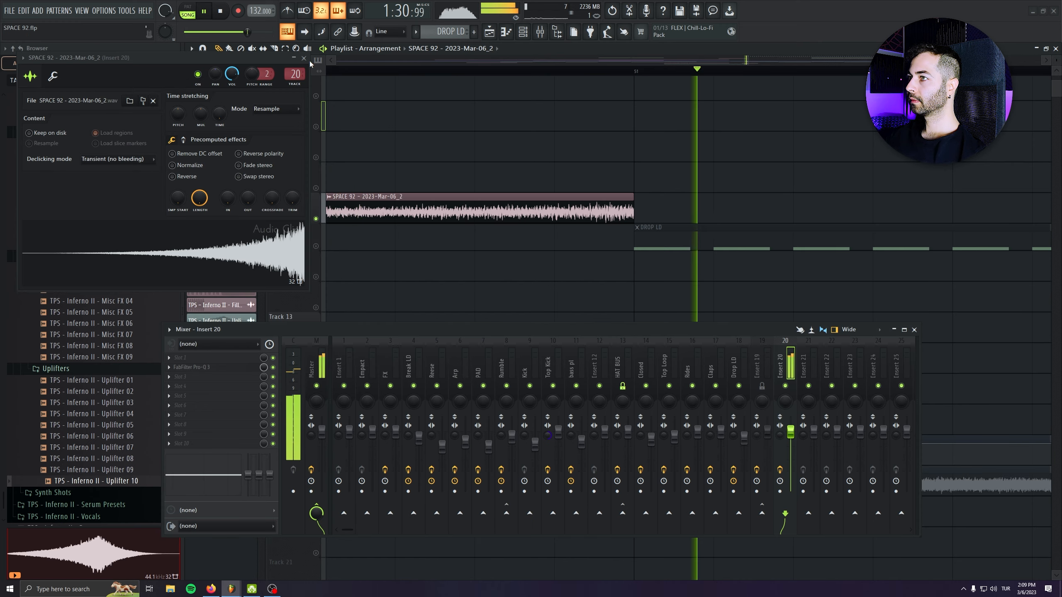
Trim the reversed clip's start to bar 49, fade it in over its full length and play the unsoloed transition
drag(384, 227, 455, 227)
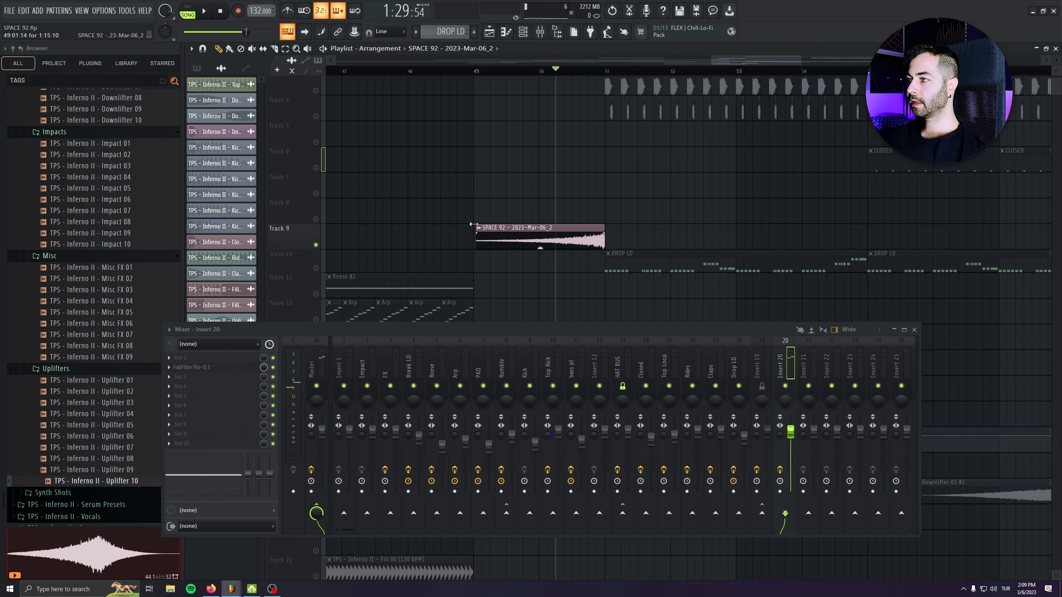
scroll(477, 227, up, 4)
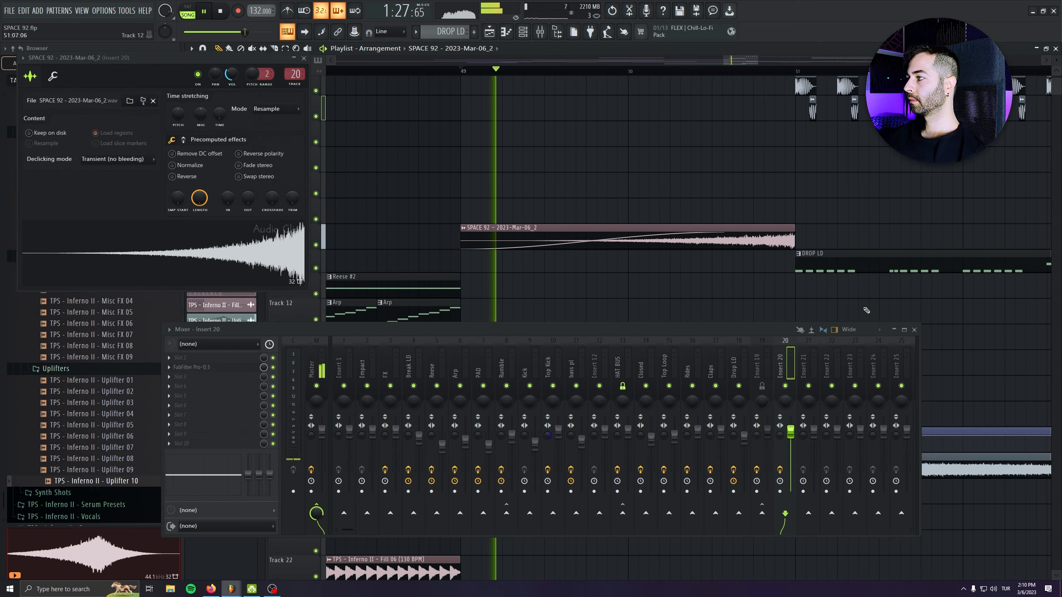
click(914, 330)
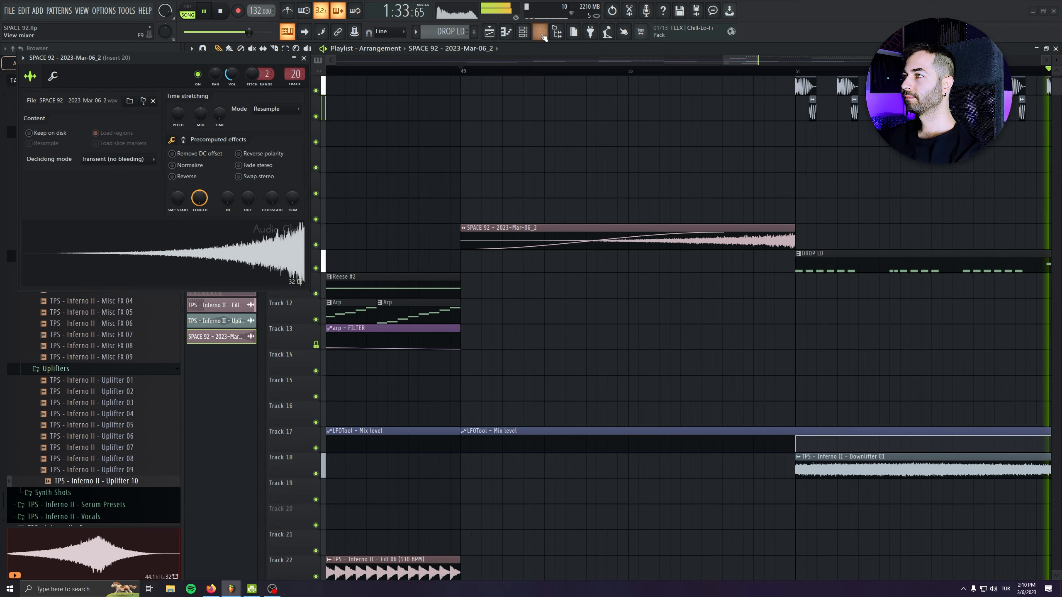
Boost the high shelf at about 5.8 kHz by about 7.9 dB in the Drop LD track's FabFilter Pro-Q 3
key(F9)
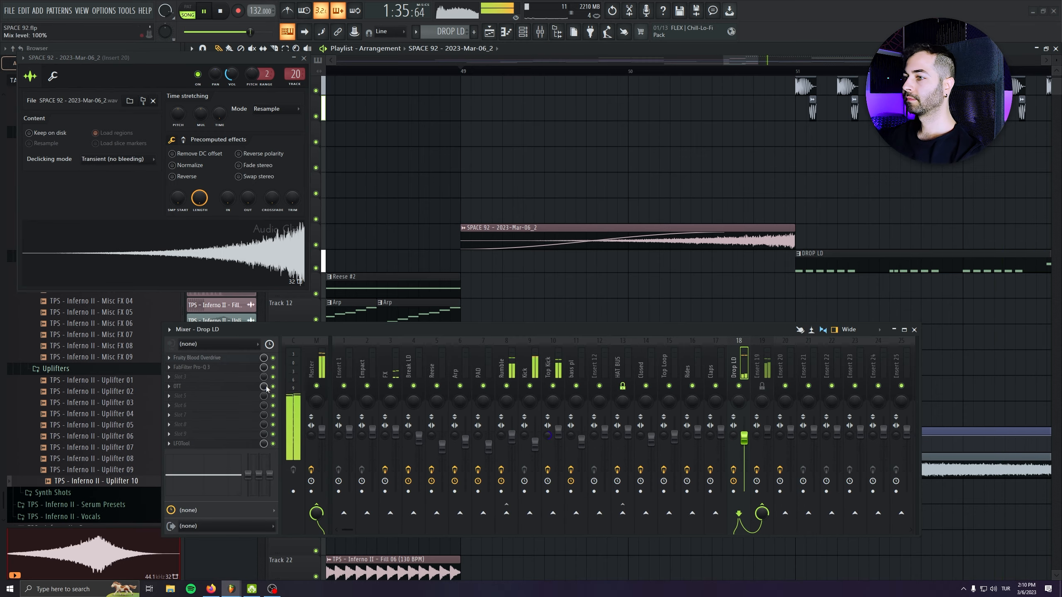
click(218, 370)
drag(481, 260, 481, 243)
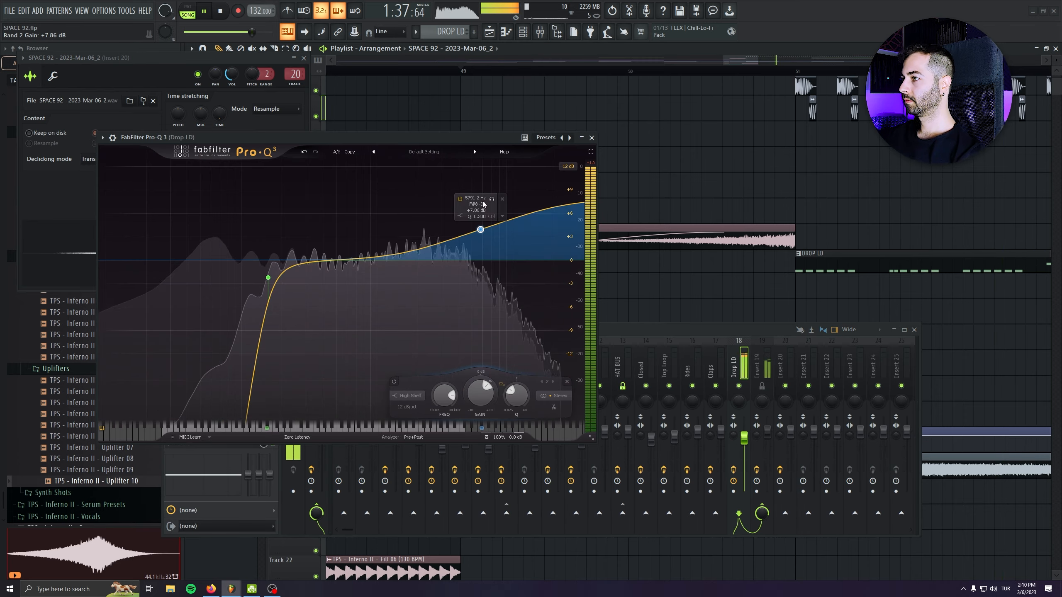
click(523, 32)
click(592, 137)
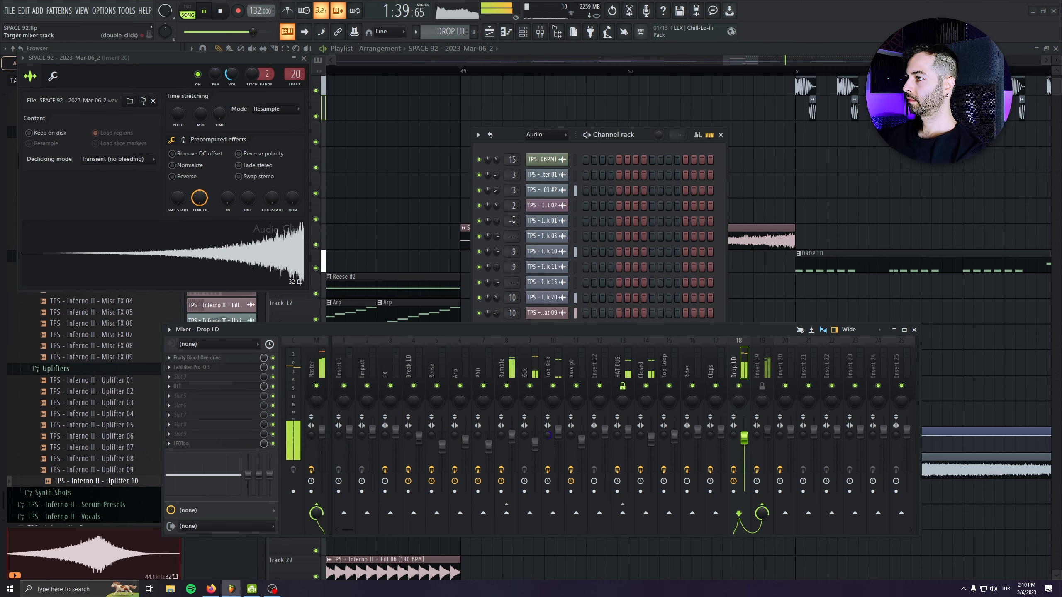
Show all channels in the channel rack and inspect the drop ld Serum patch during playback
click(555, 146)
click(554, 254)
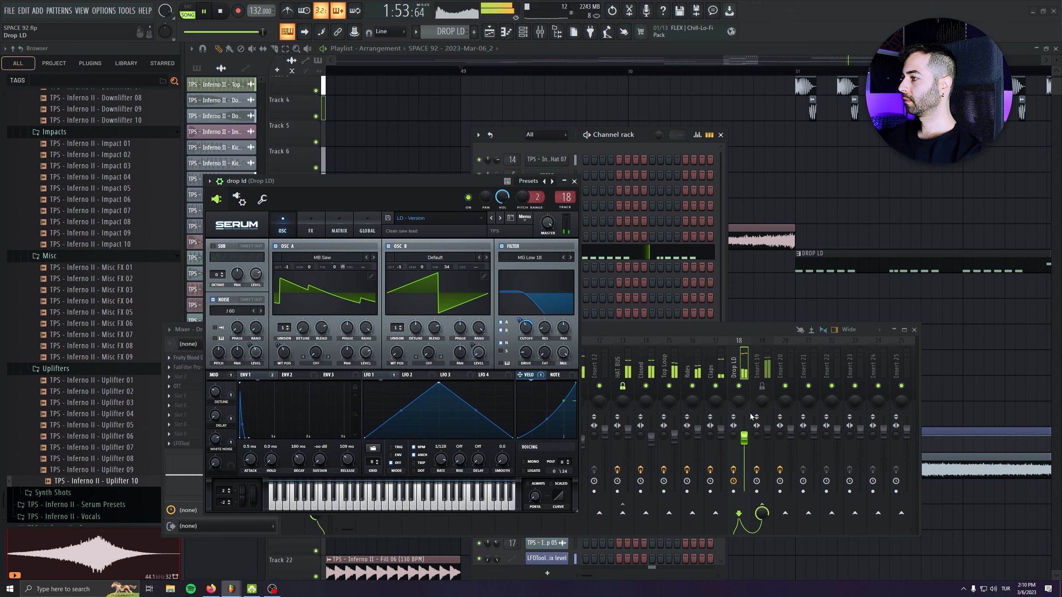
click(574, 181)
click(720, 135)
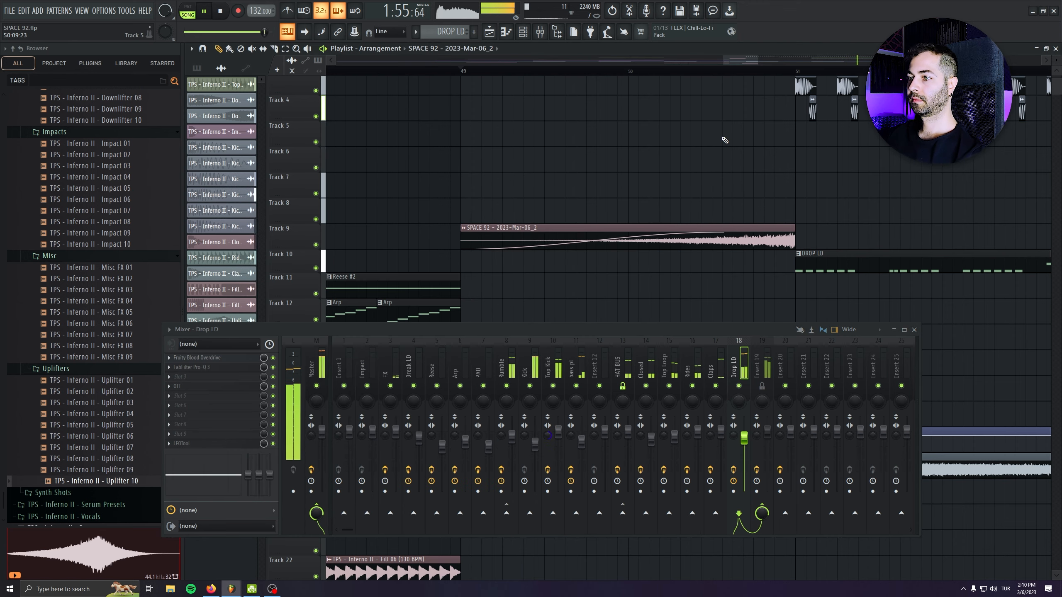
key(space)
Route the kick and bass mixer tracks to a bus named kick bass and load FabFilter Simplon on it
scroll(616, 243, down, 3)
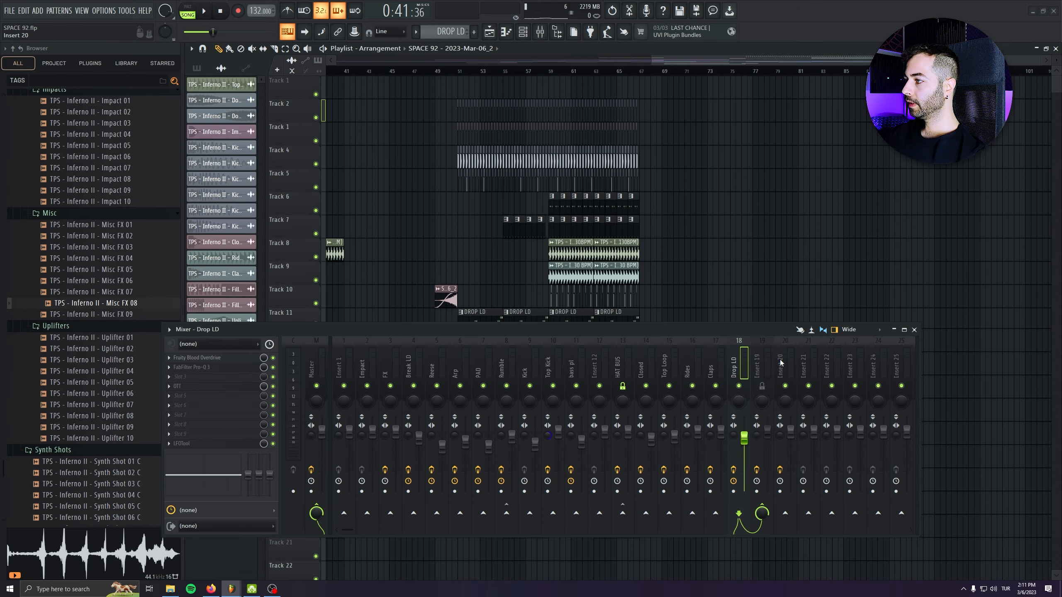
scroll(780, 362, up, 13)
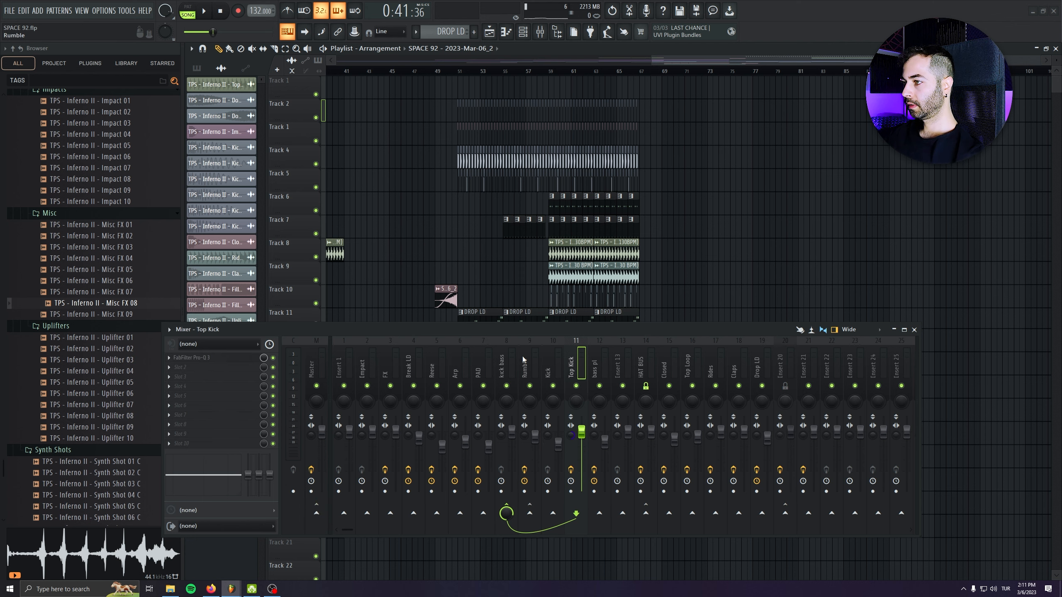
click(209, 357)
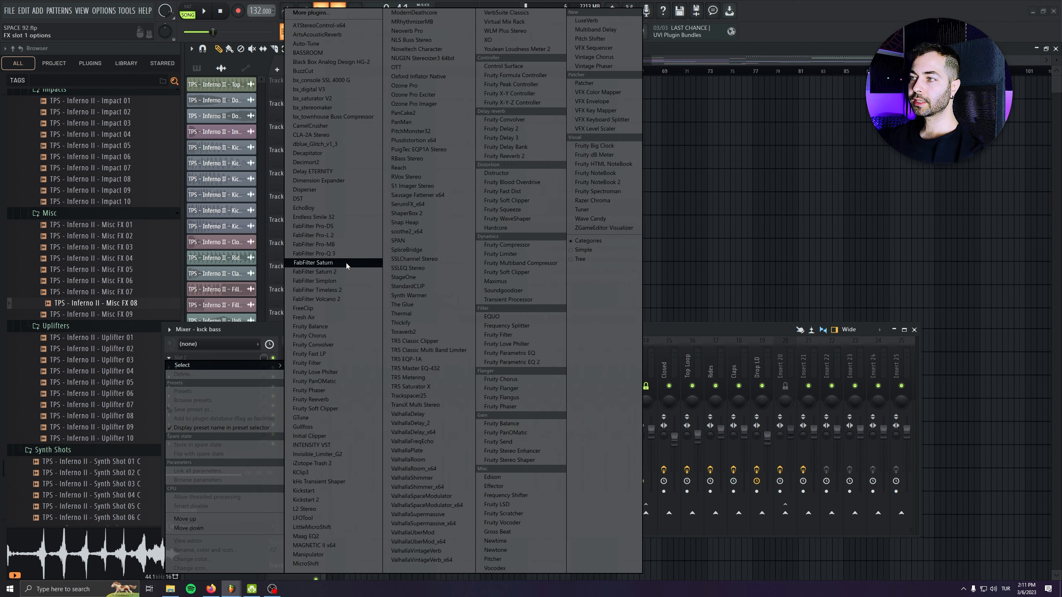
click(340, 280)
Create an automation clip for Simplon's Filter 2 frequency and copy a cutoff value of about 102 Hz
right_click(219, 189)
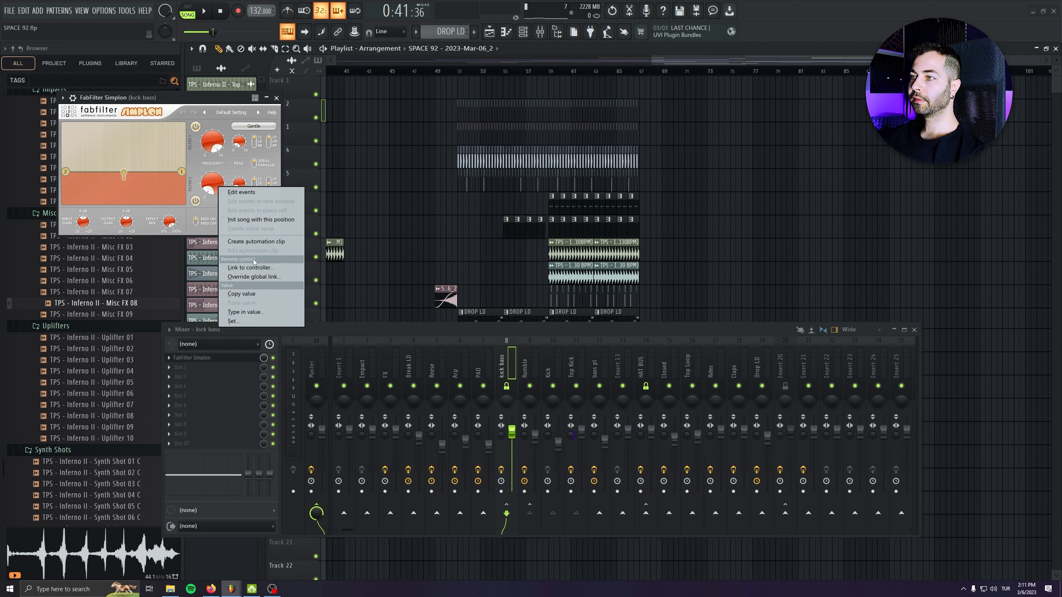
click(256, 242)
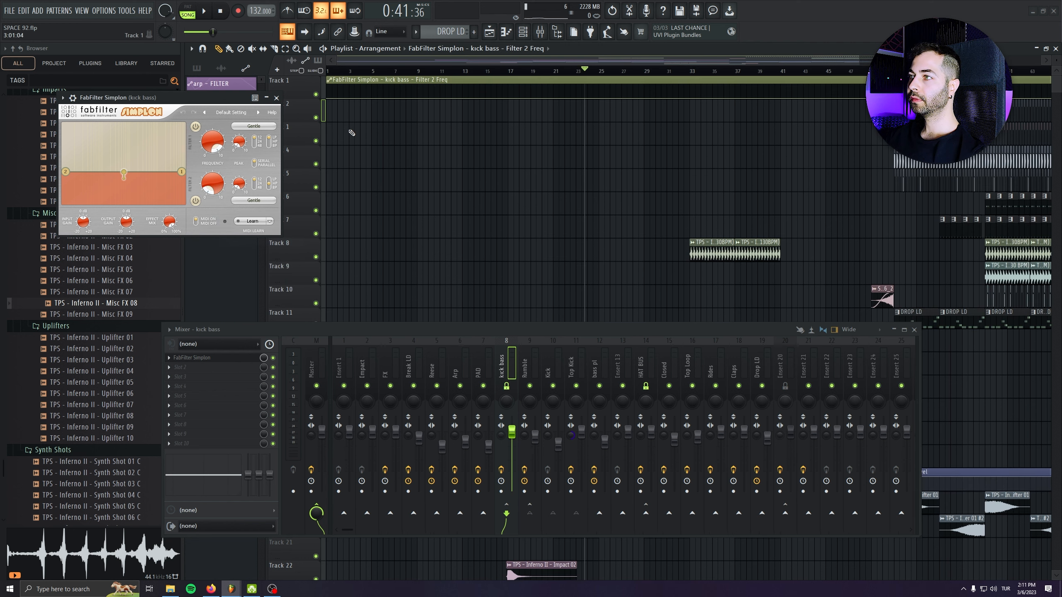
right_click(218, 177)
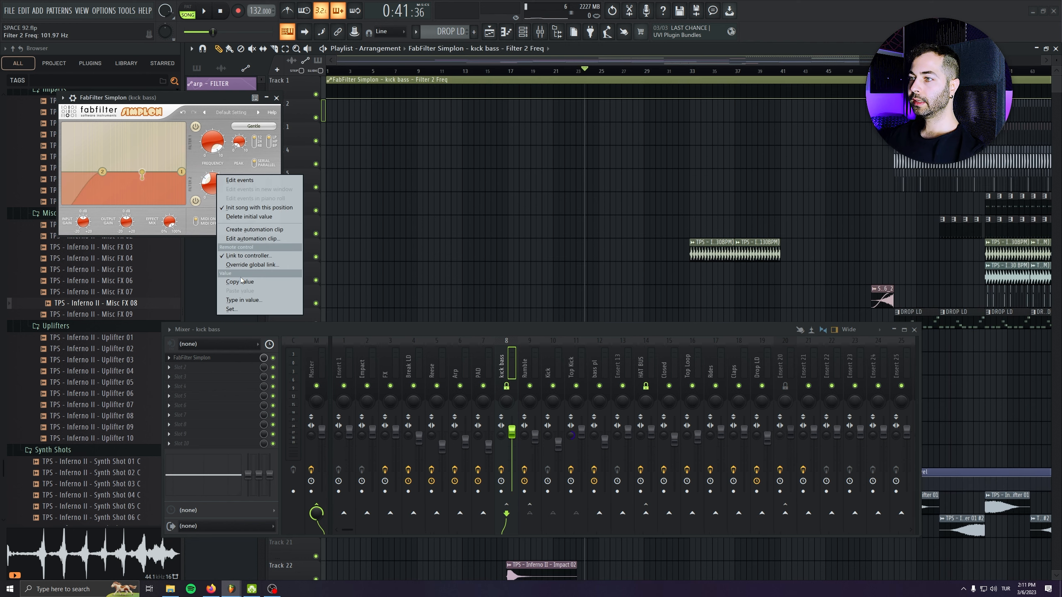
click(241, 282)
Add stepped automation points at bars 58 and 59 so the filter holds the copied cutoff value for that one bar
scroll(669, 283, up, 5)
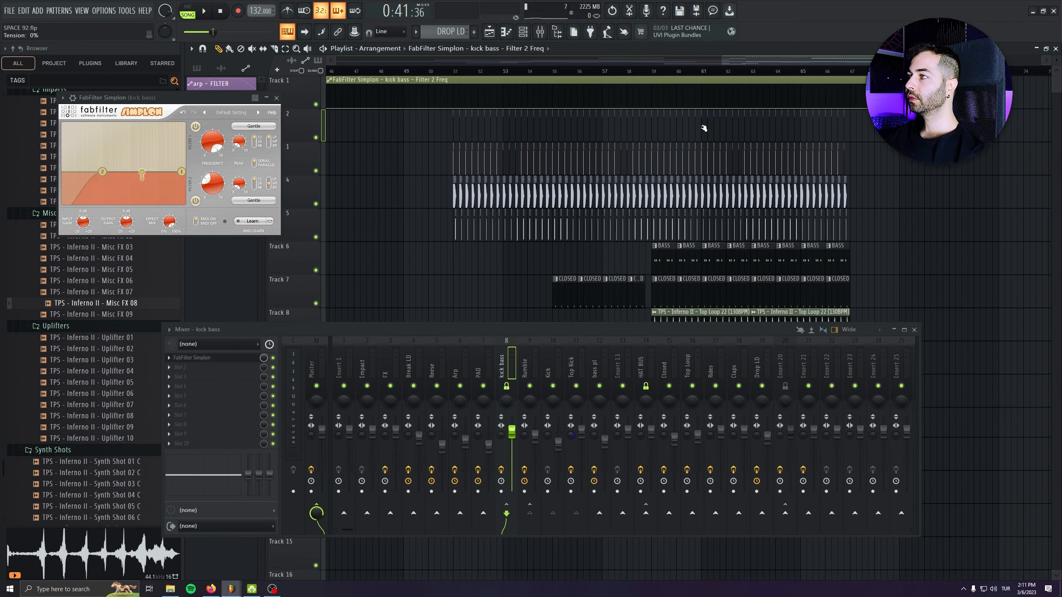
scroll(647, 259, up, 3)
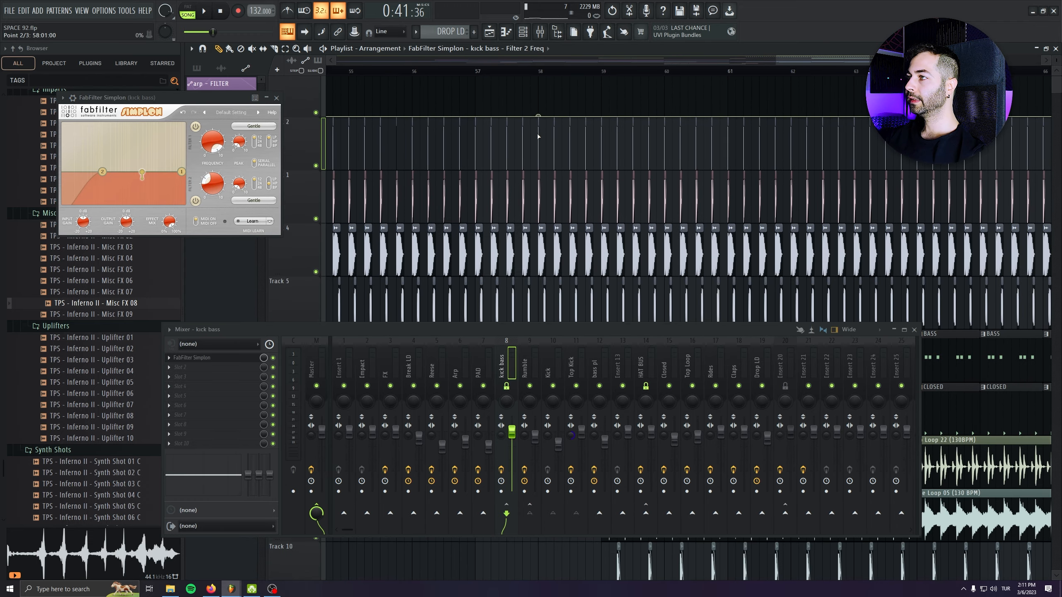
right_click(539, 100)
right_click(539, 101)
click(561, 263)
right_click(601, 101)
right_click(602, 101)
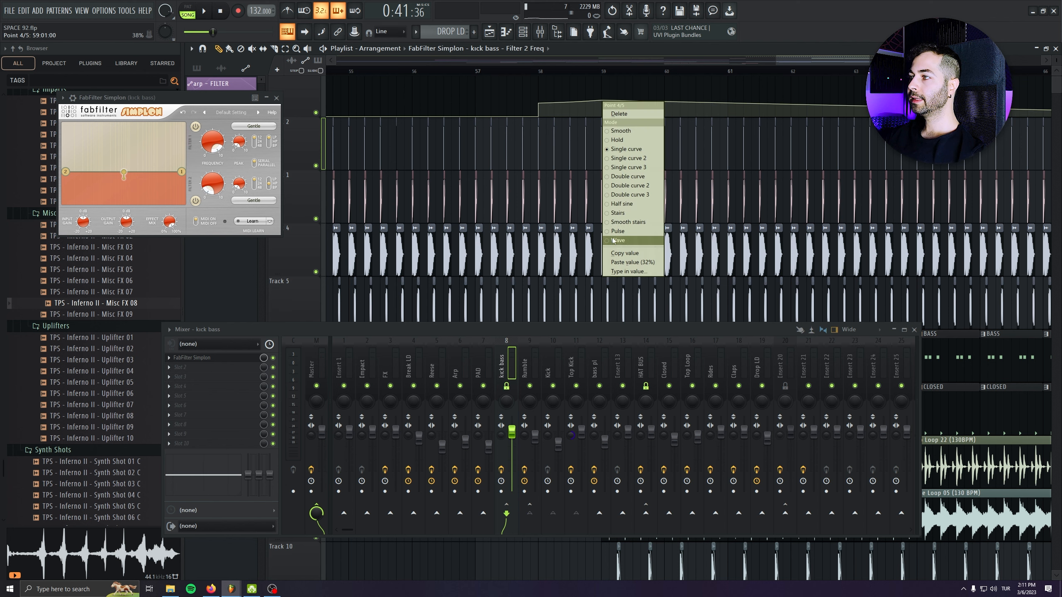
click(613, 241)
Play the filtered bar, slice the automation at bar 58, duplicate that section to bar 66 and delete the clips past bar 67
key(space)
scroll(528, 197, down, 2)
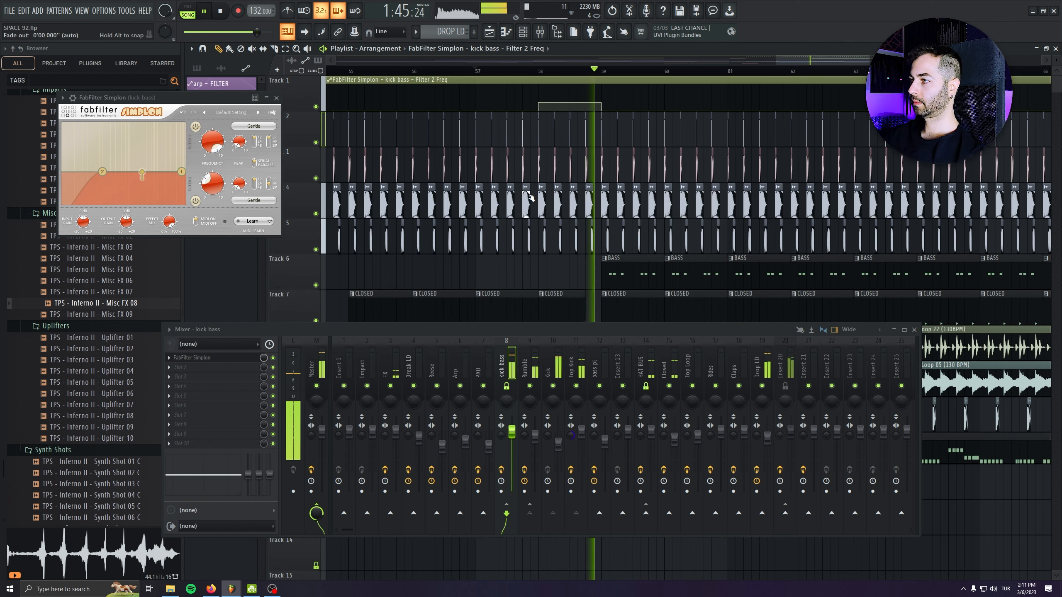
scroll(529, 197, down, 3)
key(space)
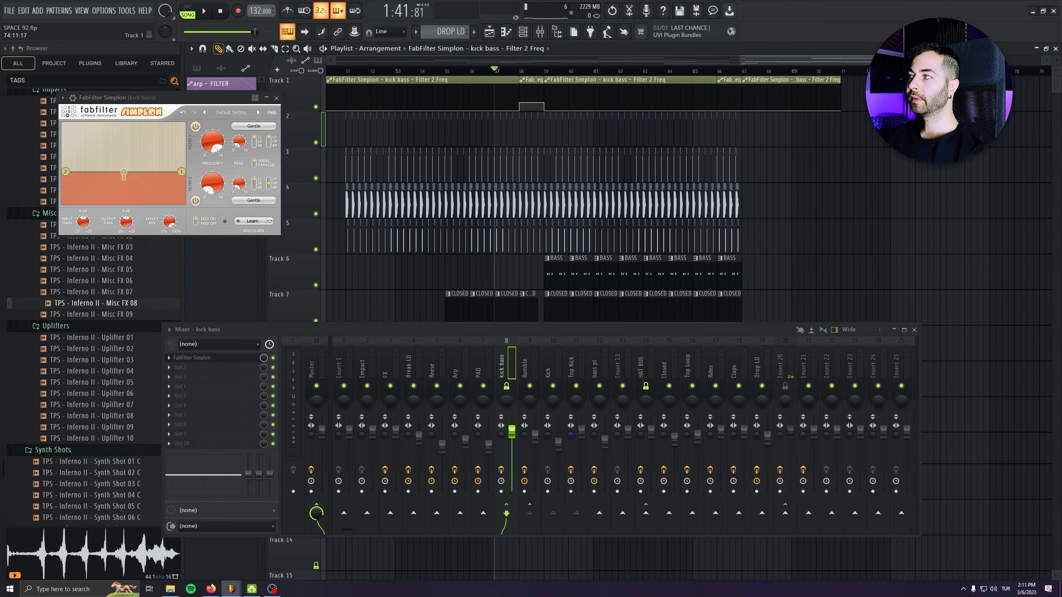
right_click(799, 97)
right_click(735, 81)
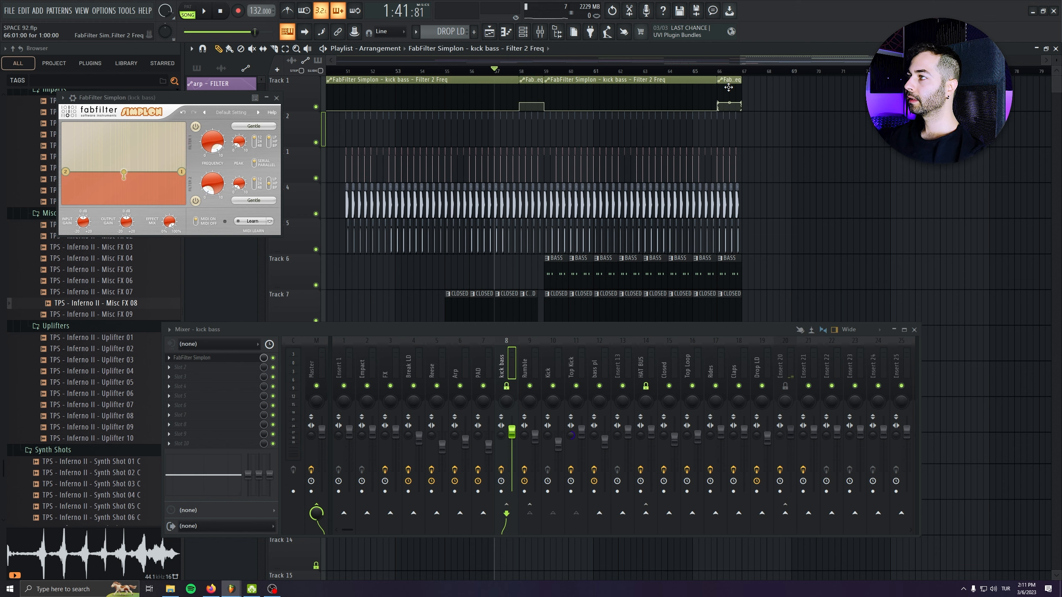
Enable the kick-bass filter automation track alongside the kick tracks and play the drop from bar 59 with the mixer open
scroll(751, 118, down, 4)
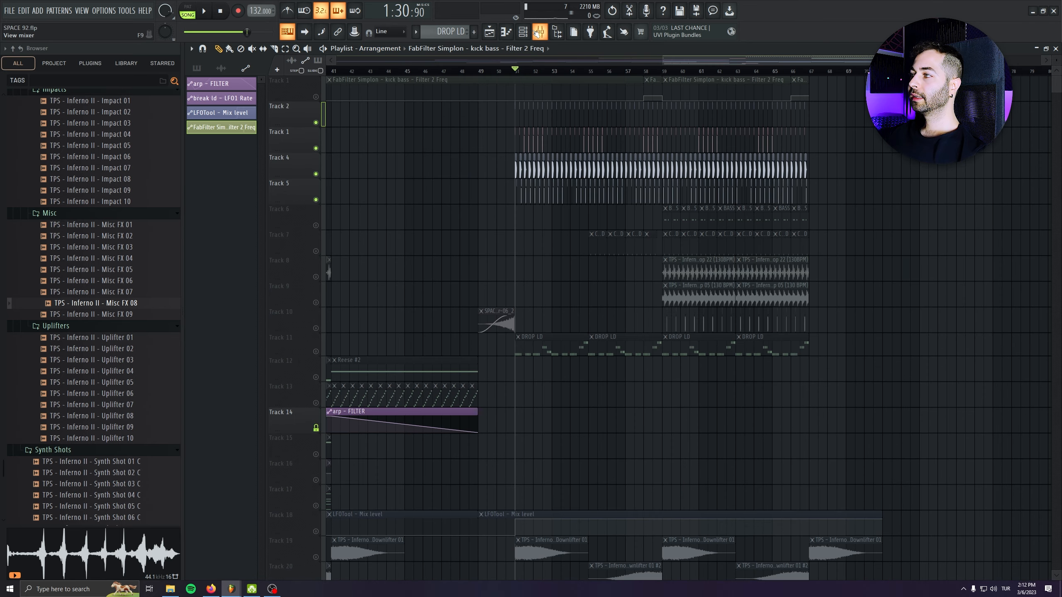
scroll(574, 139, up, 3)
click(316, 97)
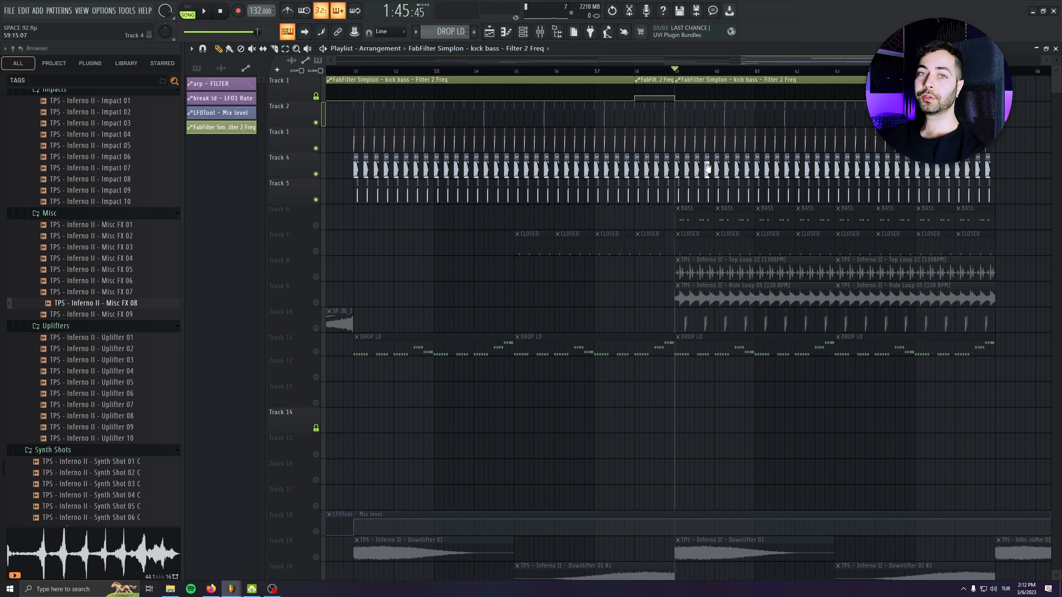
key(space)
click(539, 31)
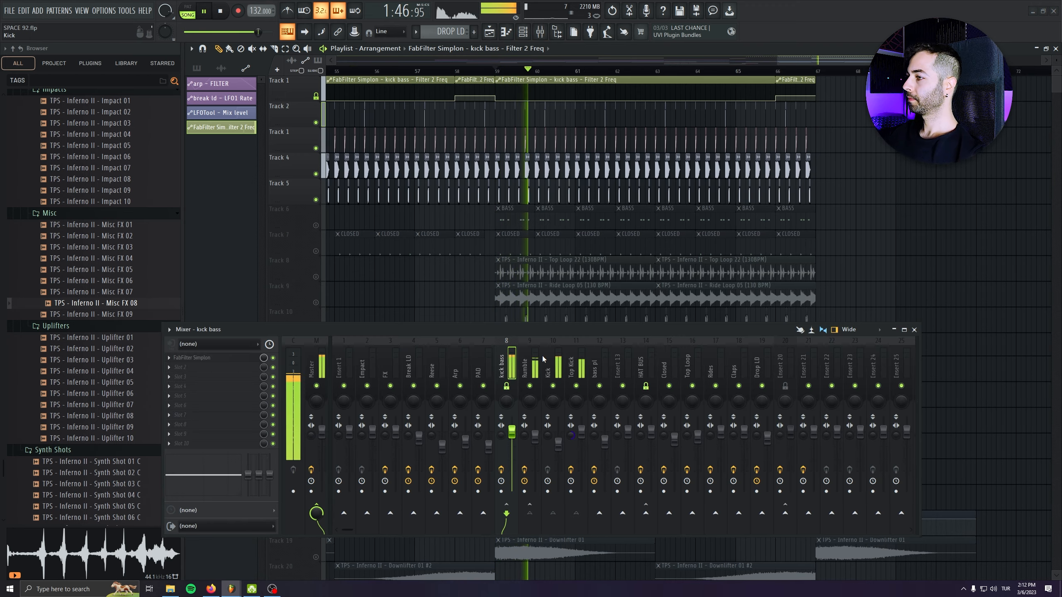
Open LFOTool on the master, play the drop and set the bass pl mixer fader to about -6.9 dB
key(space)
click(184, 435)
key(space)
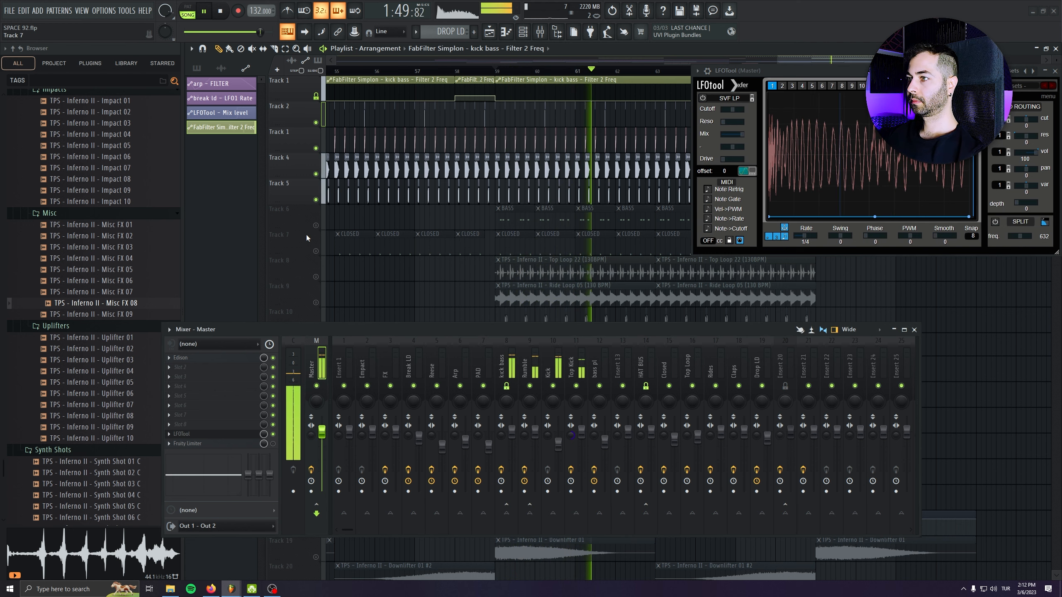
drag(605, 440, 604, 449)
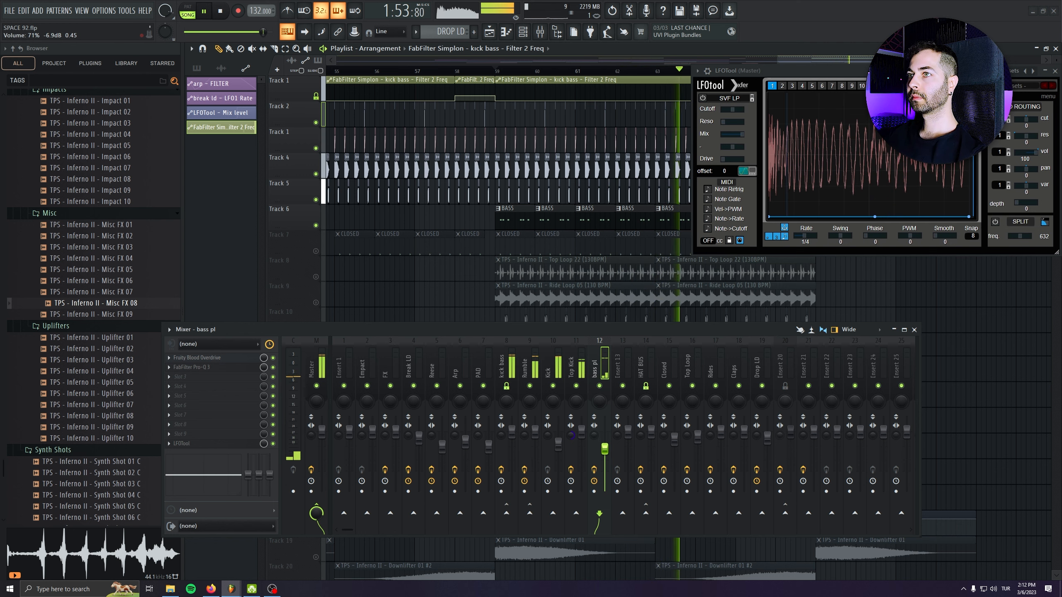
Load TR5 Classic Clipper on the master just before LFOTool and set its gain to 3.1 dB
click(317, 355)
key(space)
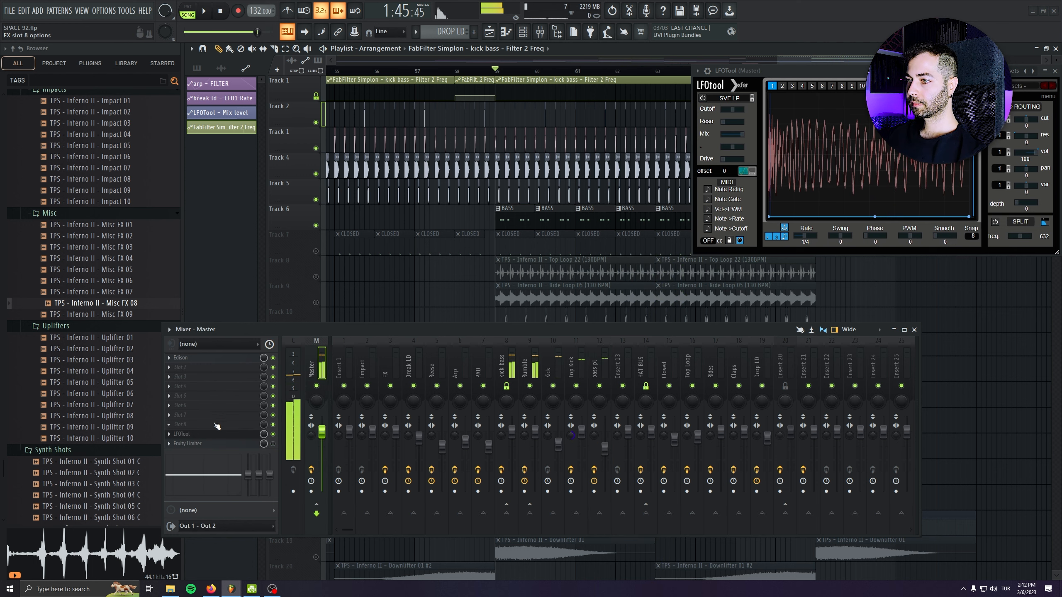
key(space)
drag(202, 242, 203, 243)
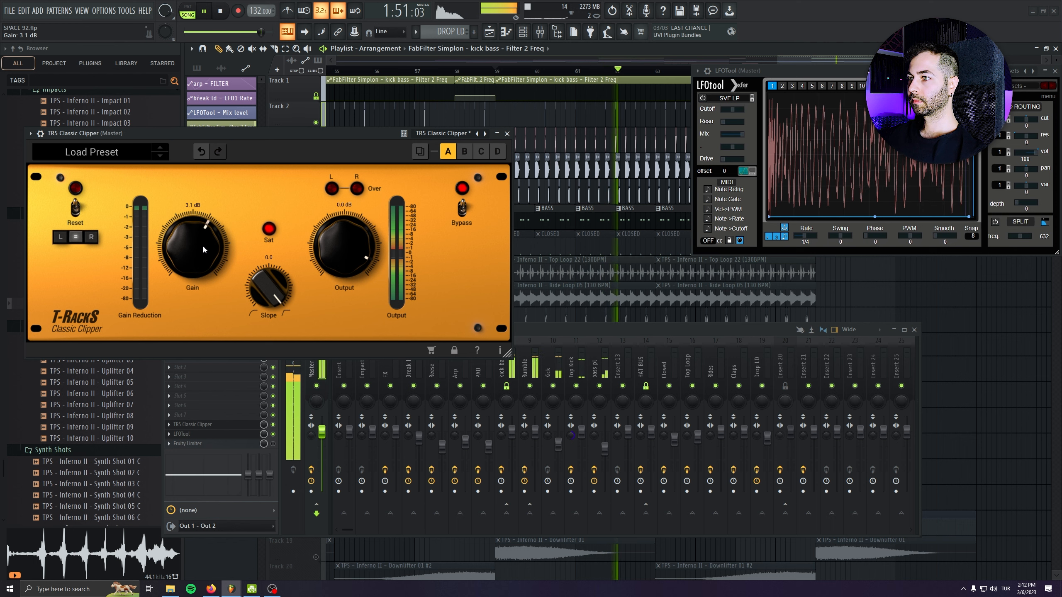
click(222, 15)
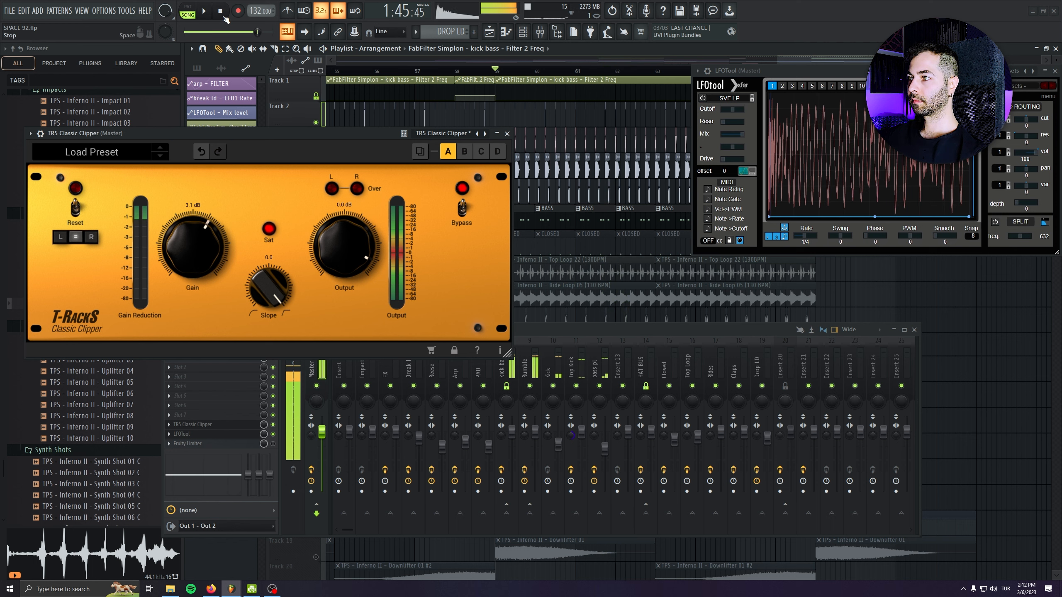
click(507, 134)
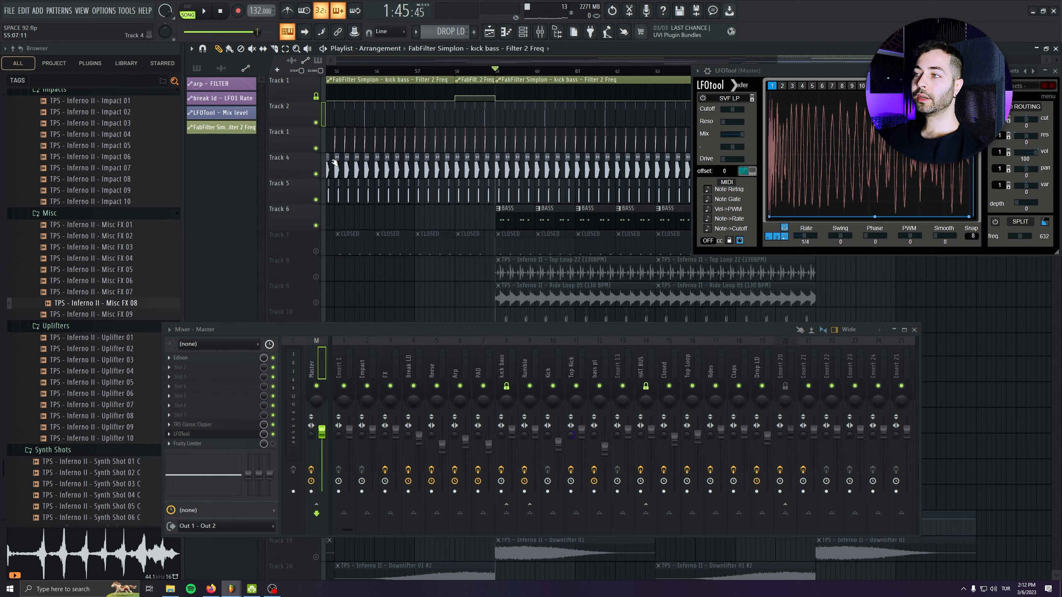
Unmute the closed hat and top loop tracks and set their mixer faders to about -5.2 dB and -5.1 dB
click(321, 255)
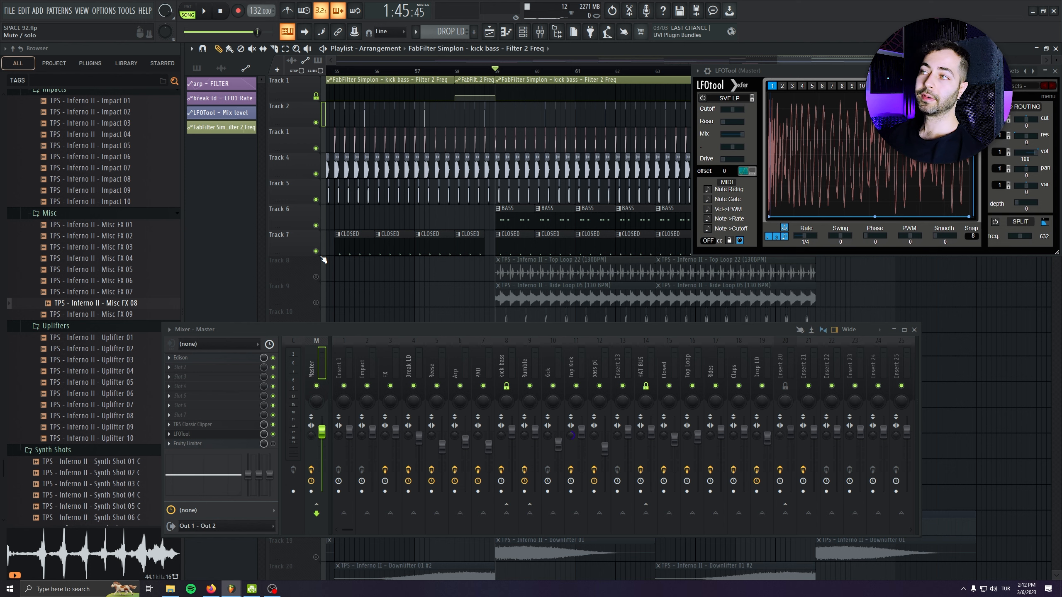
key(space)
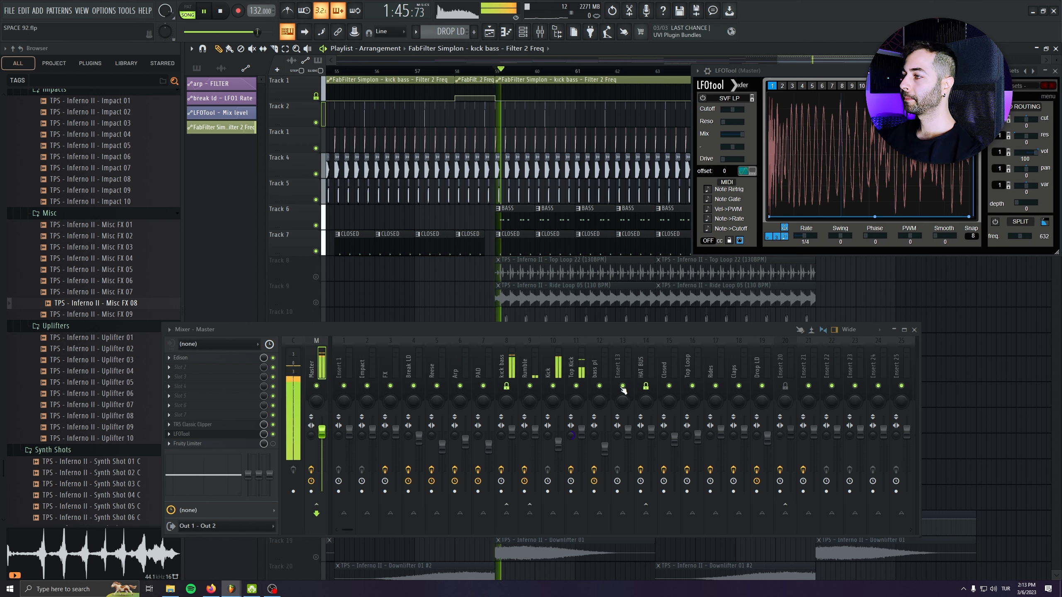
click(667, 502)
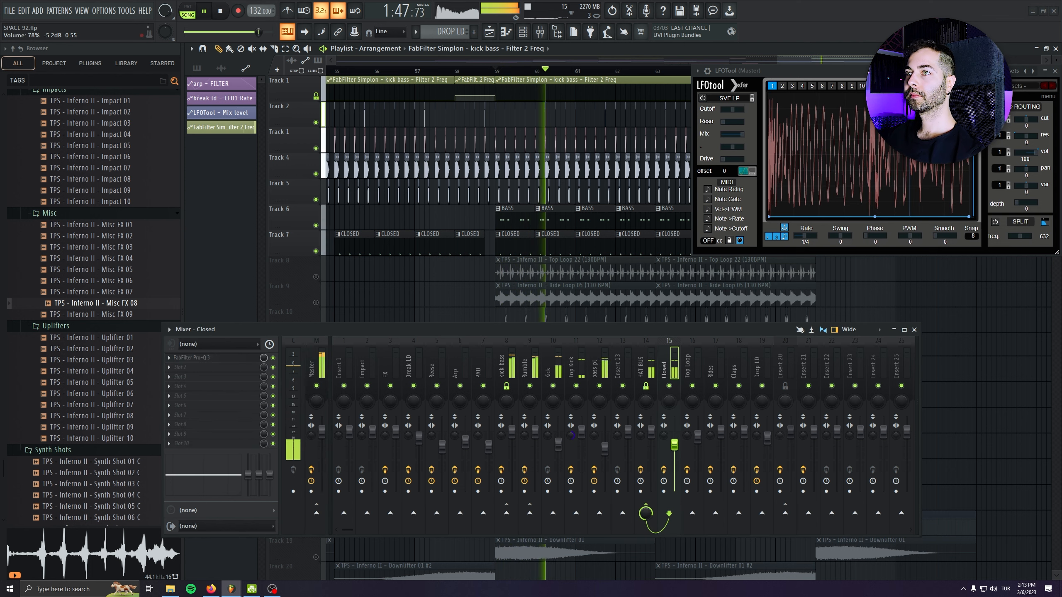
click(315, 276)
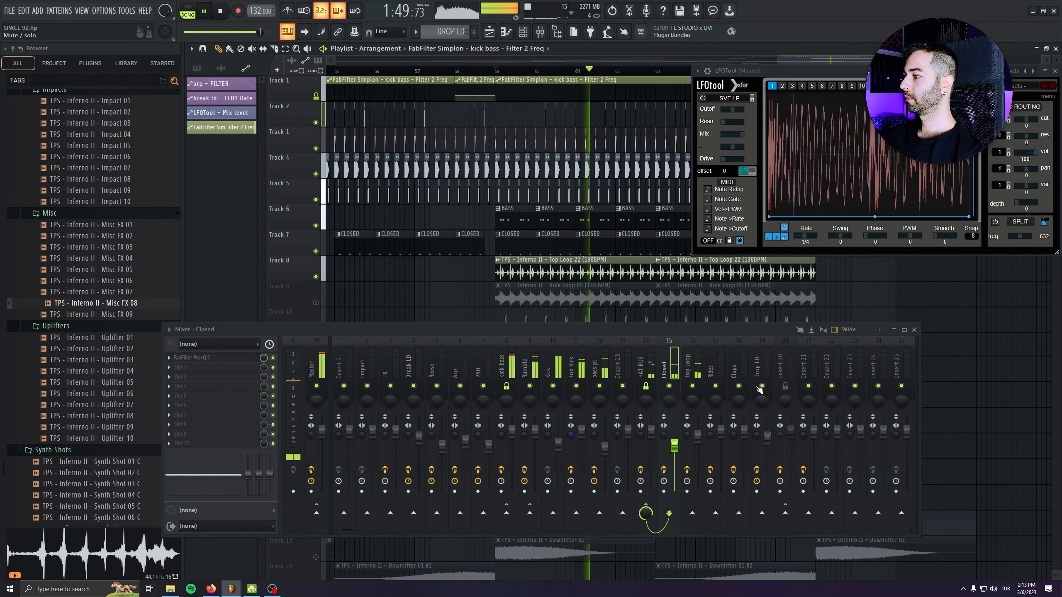
click(697, 444)
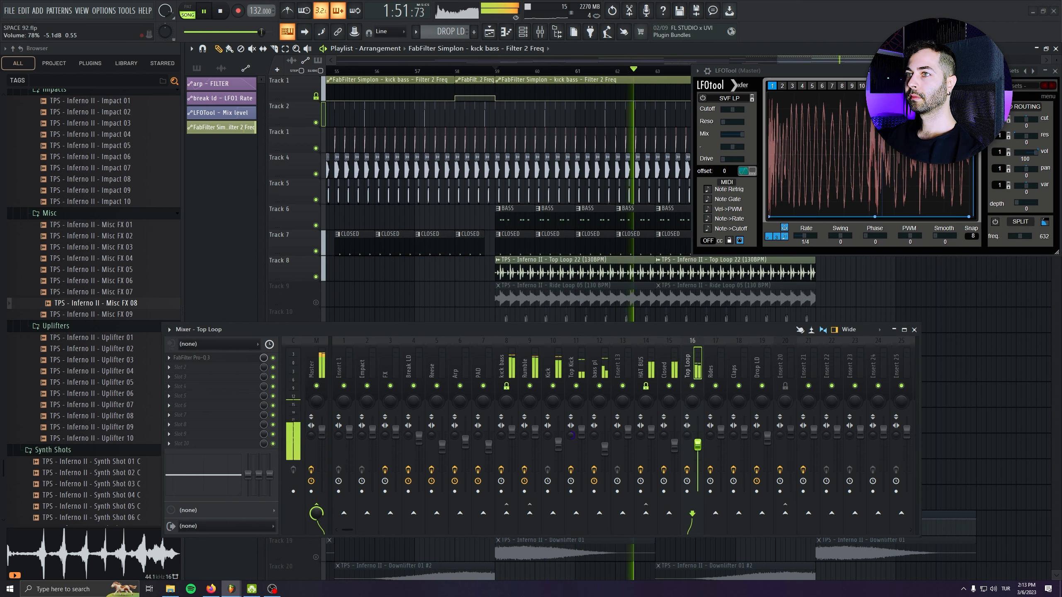
Unmute the ride loop track and open PanCake2 on the Rides mixer track
scroll(318, 251, down, 2)
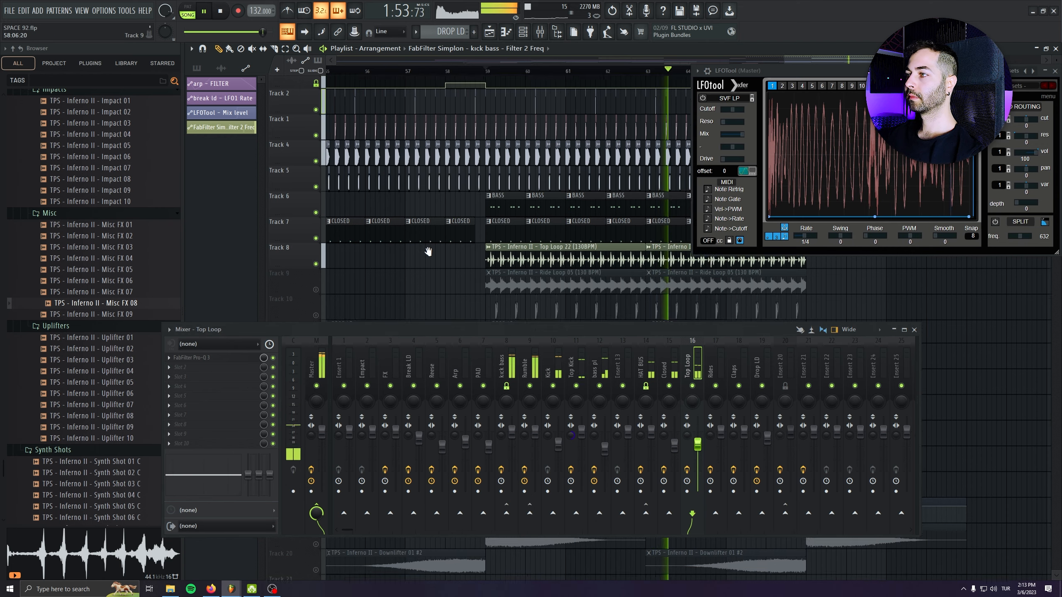
click(316, 249)
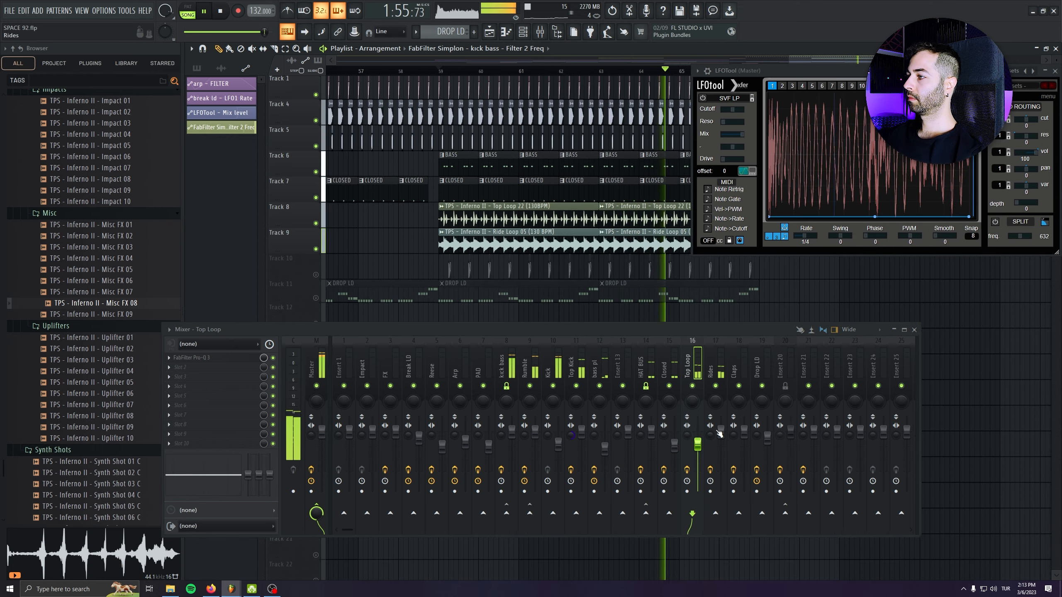
click(720, 435)
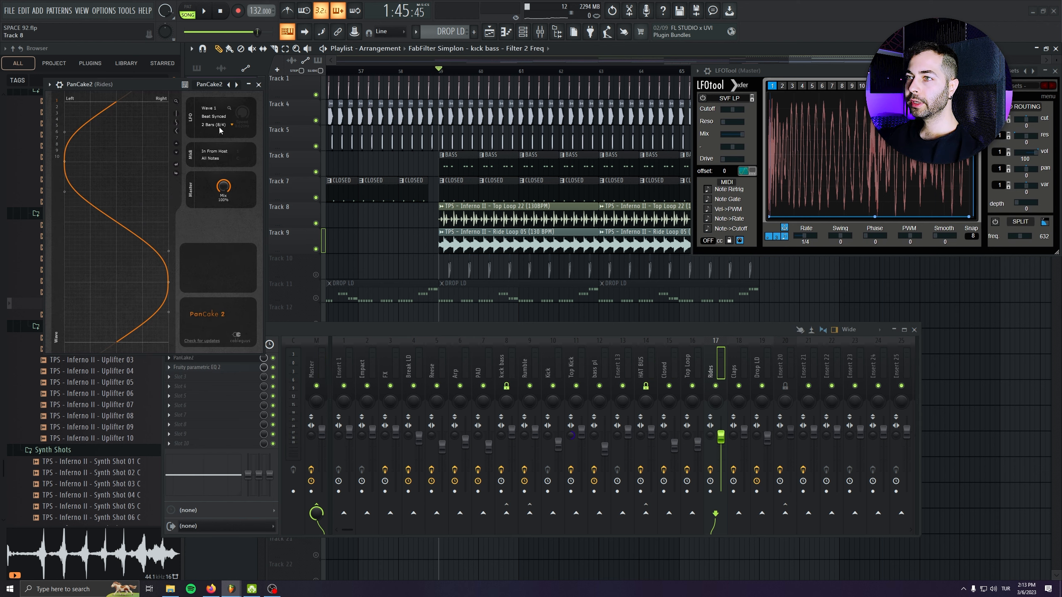
Set PanCake2's LFO rate to 1/4 and its mix to about 50%, then lower the Rides fader during playback
click(221, 126)
click(209, 234)
drag(154, 90, 239, 117)
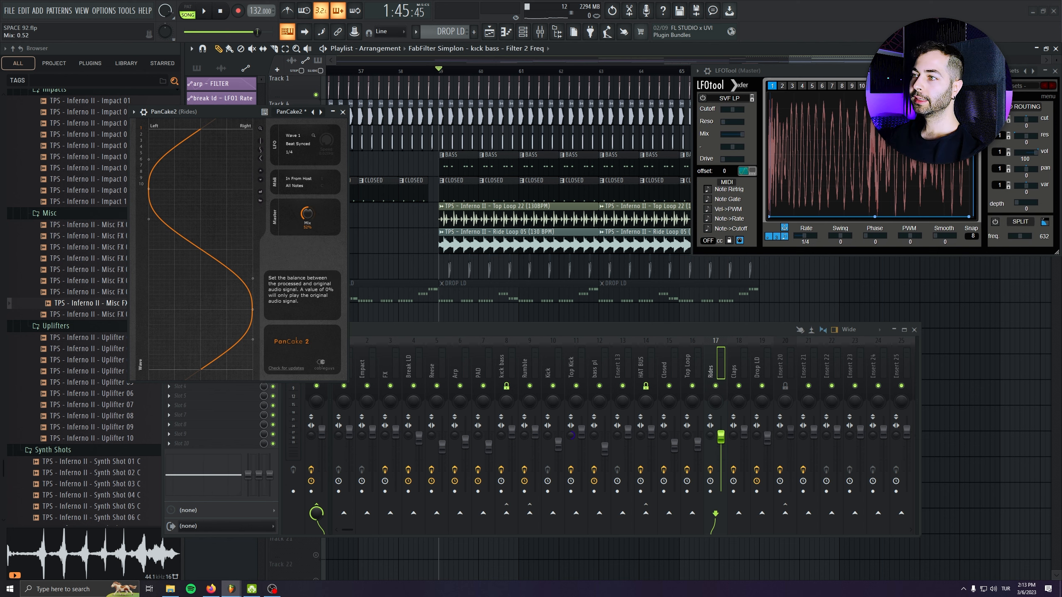
click(720, 438)
key(space)
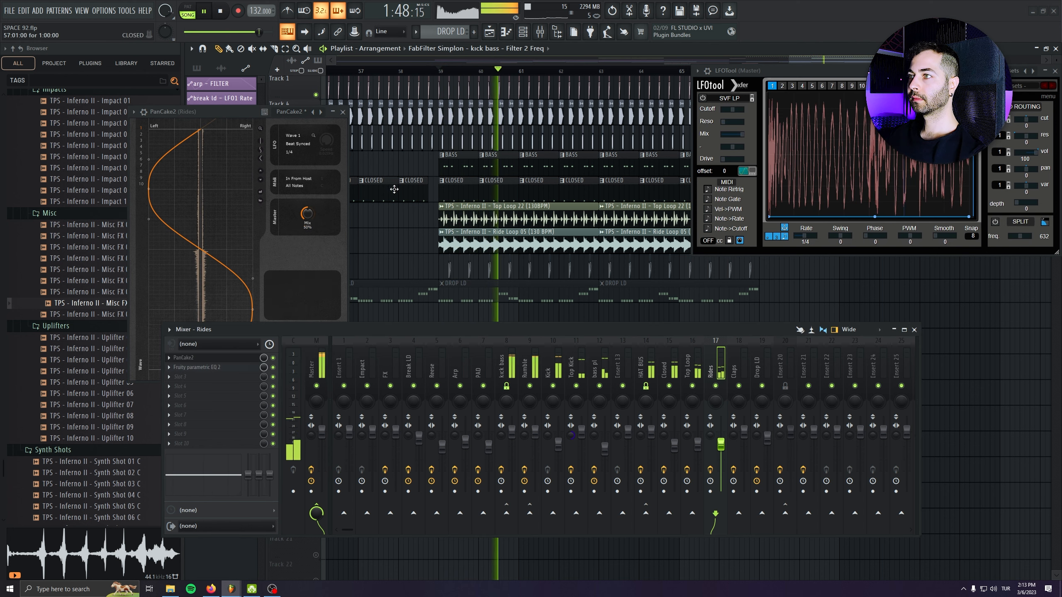
click(343, 112)
key(space)
Unmute the clap and drop lead tracks and set the Claps and Drop LD mixer faders to -4.0 dB
click(316, 275)
key(space)
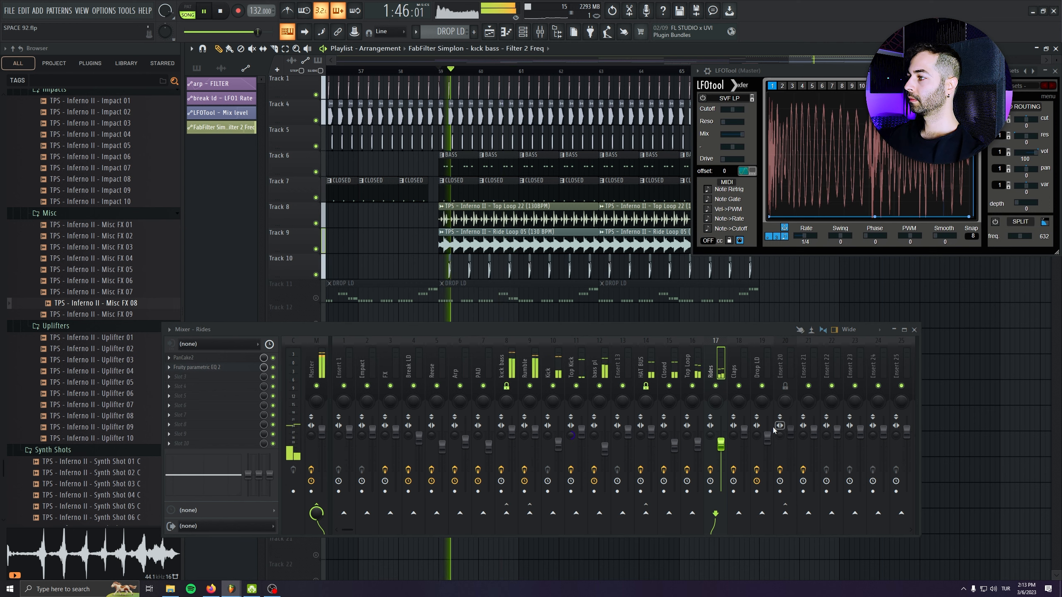
click(744, 441)
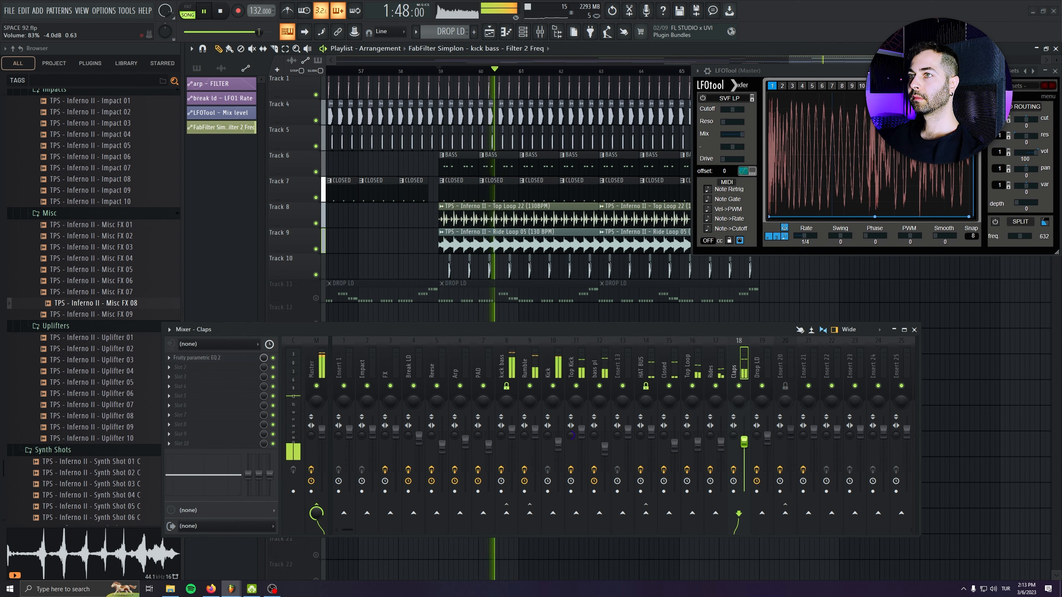
click(315, 298)
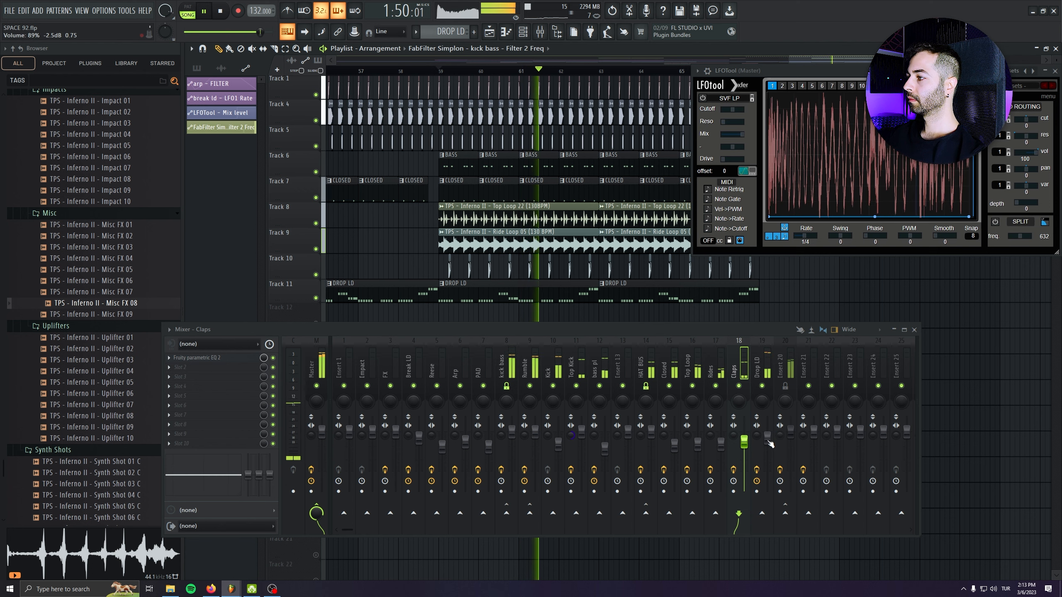
click(767, 441)
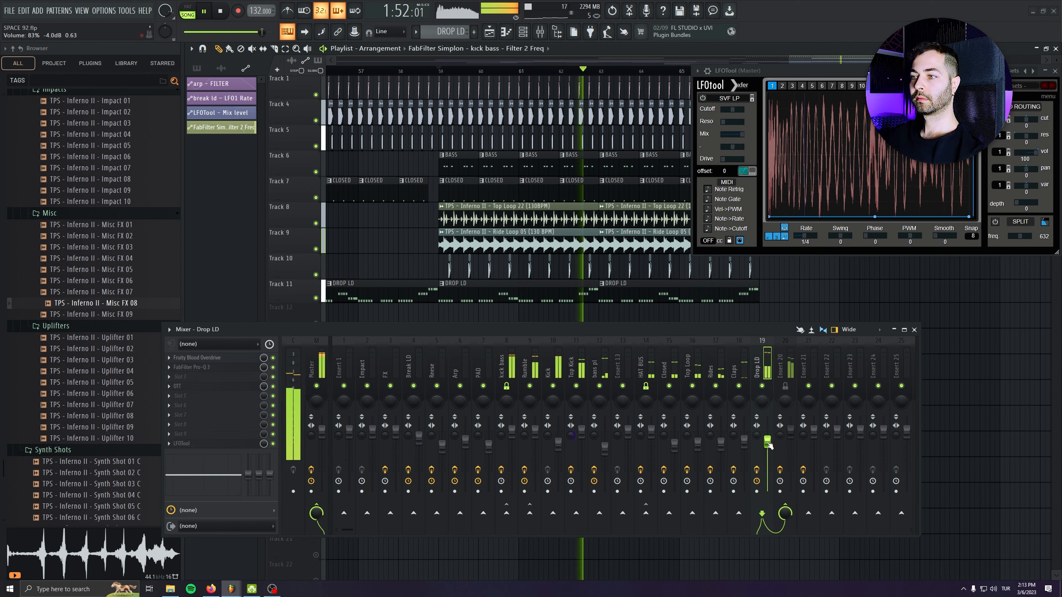
In the drop lead's Serum, adjust the velocity modulation of the filter cutoff and set Envelope 1's attack to 2.1 ms
key(F6)
click(544, 135)
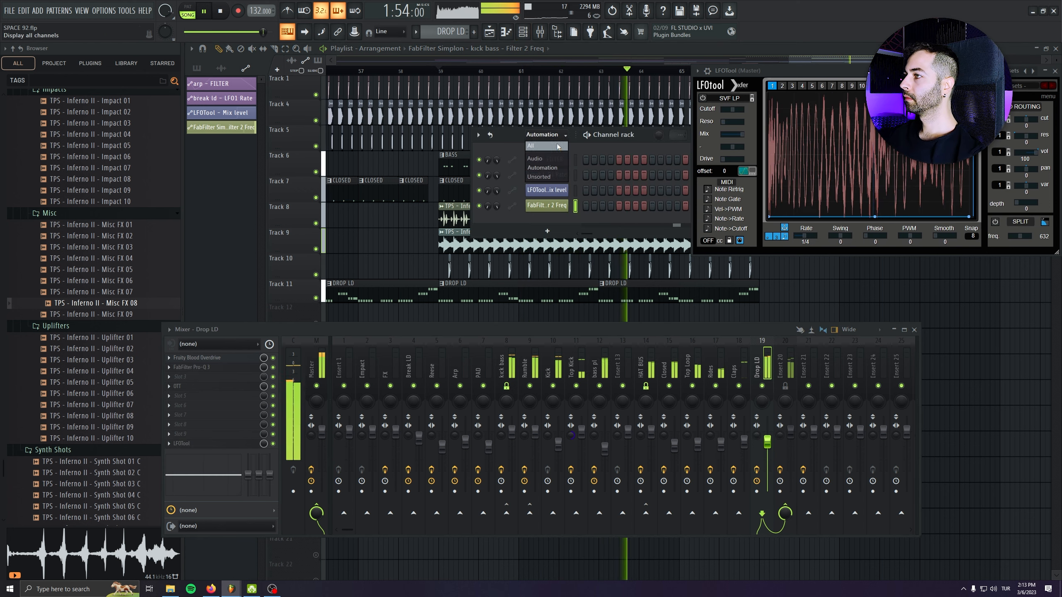
click(544, 147)
click(548, 258)
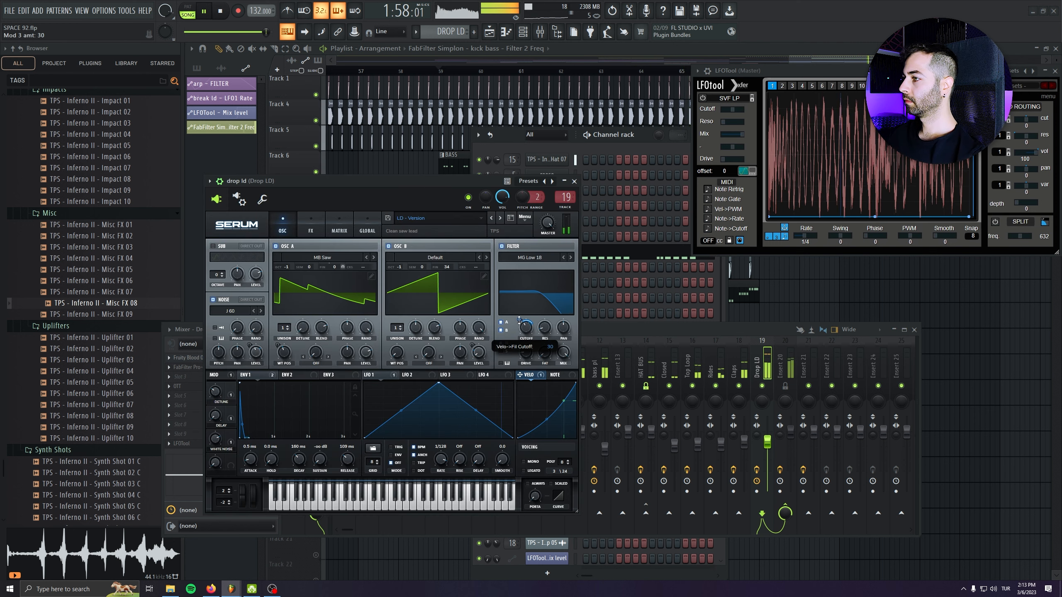
drag(519, 320, 520, 322)
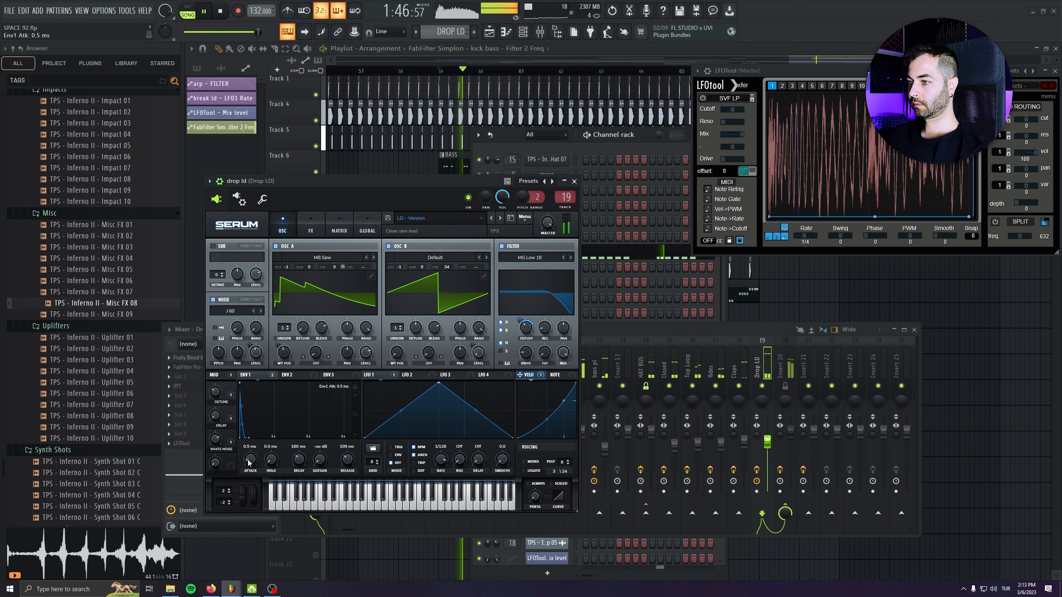
drag(250, 459, 250, 461)
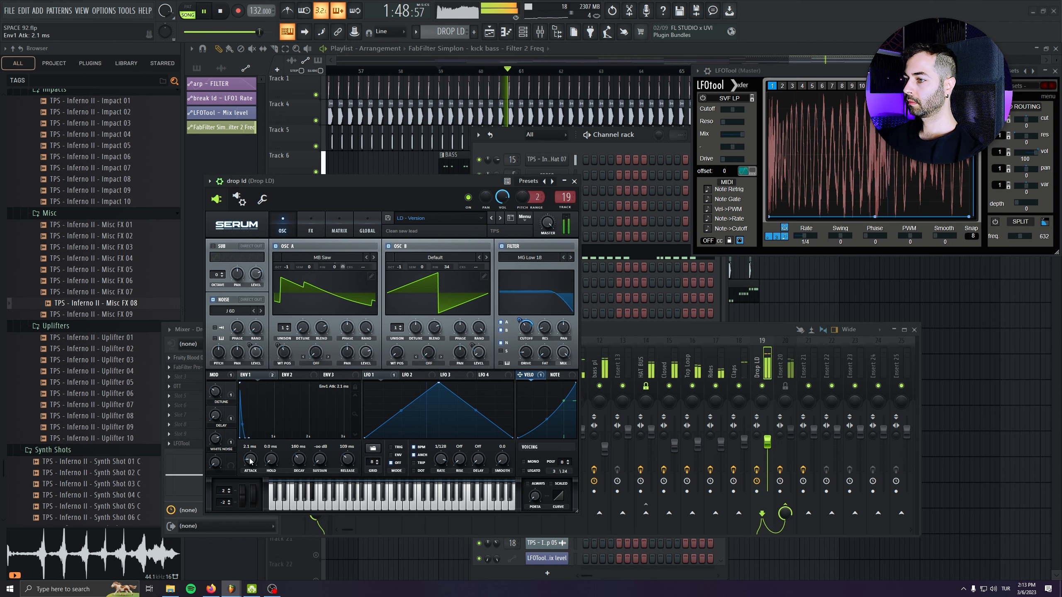
click(574, 182)
Add a shallow bell cut in the upper mids of FabFilter Pro-Q 3 on the Drop LD mixer track
click(216, 371)
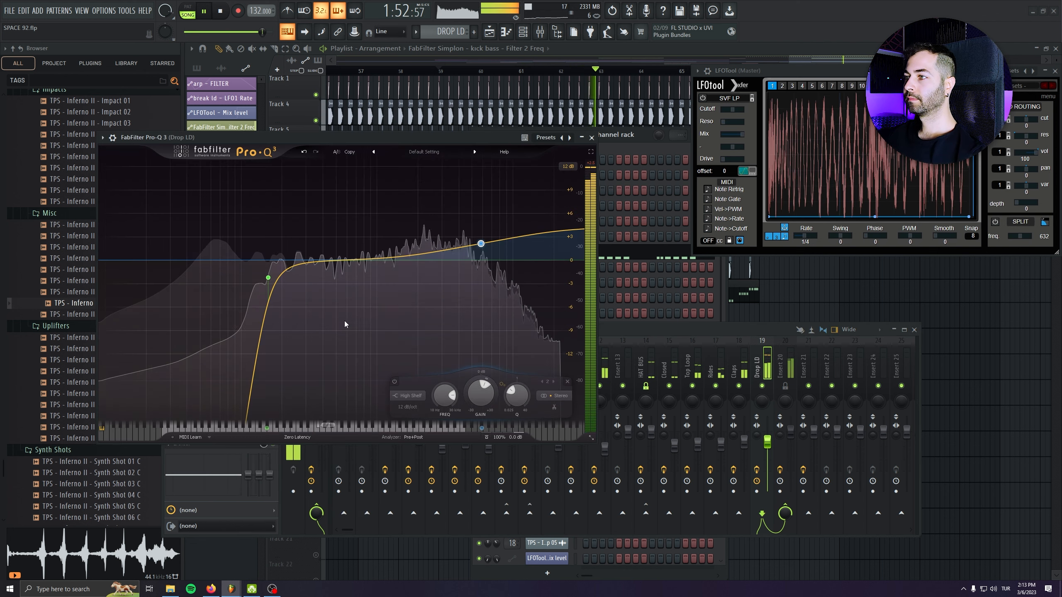
mouse_move(427, 262)
mouse_down()
mouse_move(427, 286)
mouse_move(428, 274)
mouse_up()
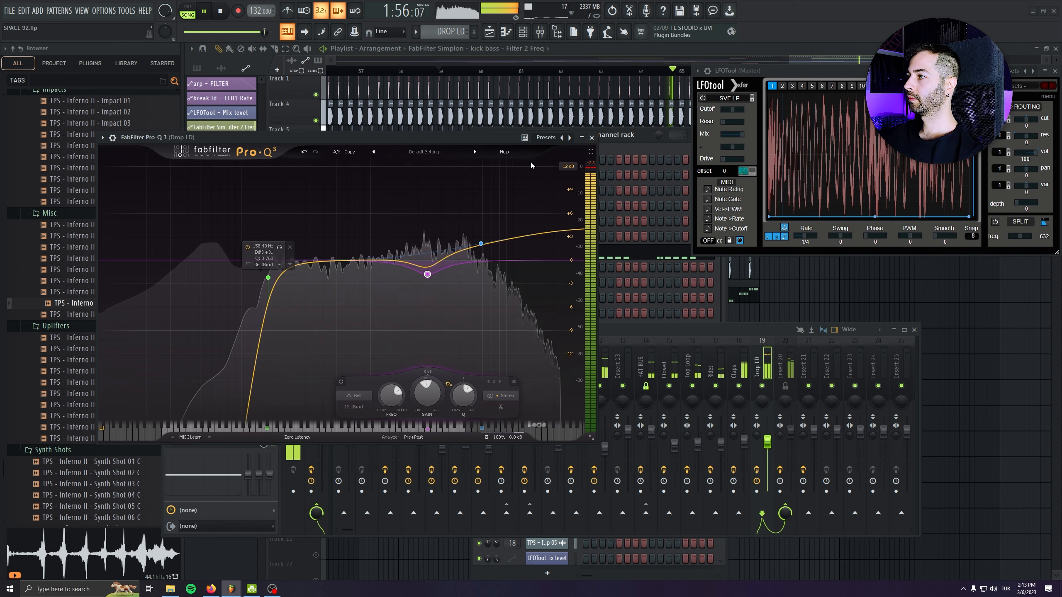
click(591, 137)
Clear the open windows, return to the playlist and play from bar 51 with downlifter tracks 19 and 20 unmuted and the drop lead muted
key(F12)
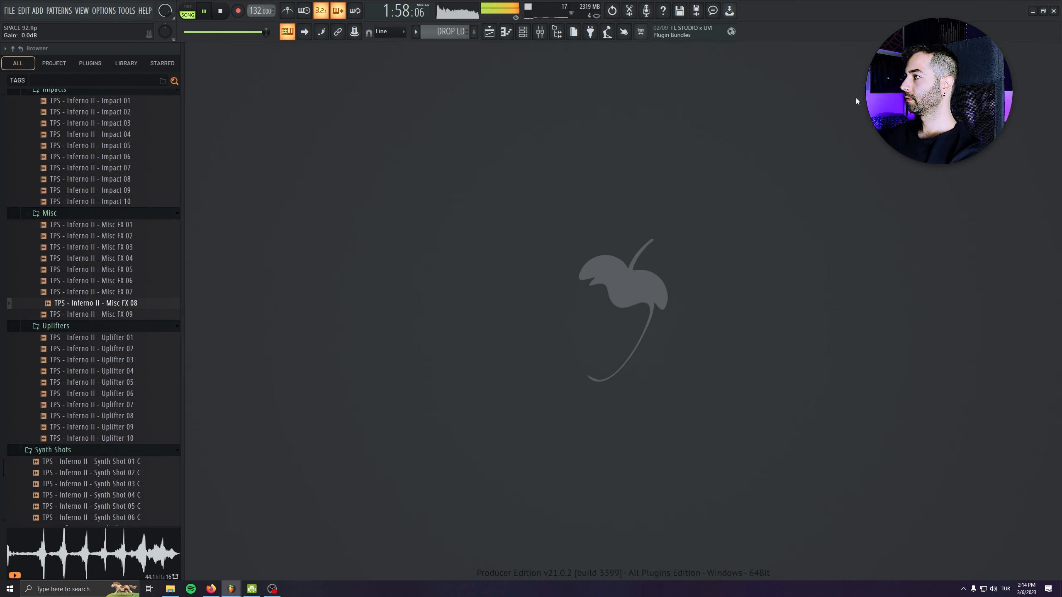
click(488, 37)
key(space)
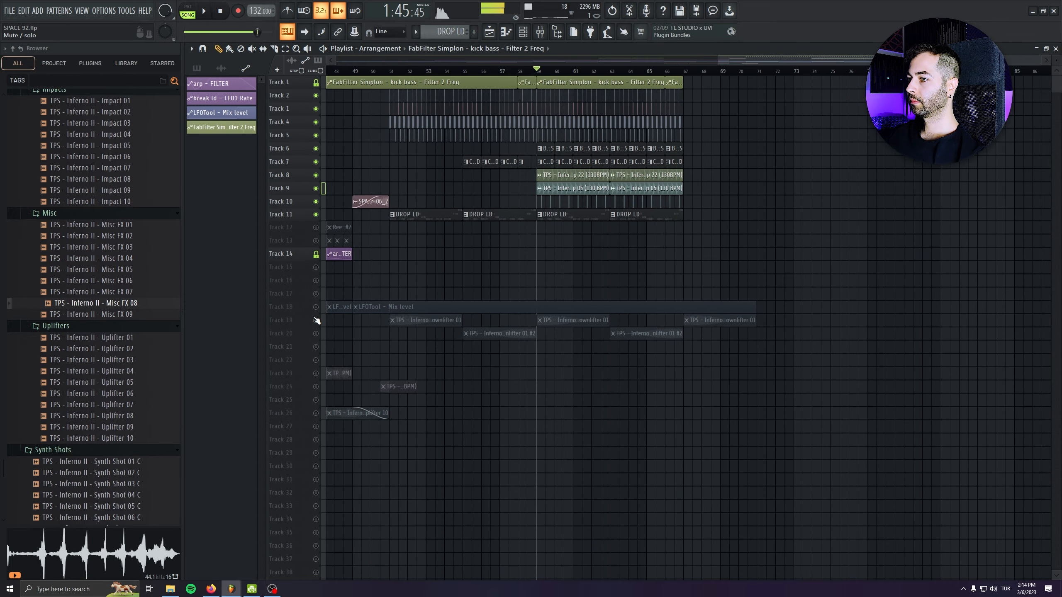
click(388, 72)
scroll(385, 214, up, 4)
click(316, 223)
key(space)
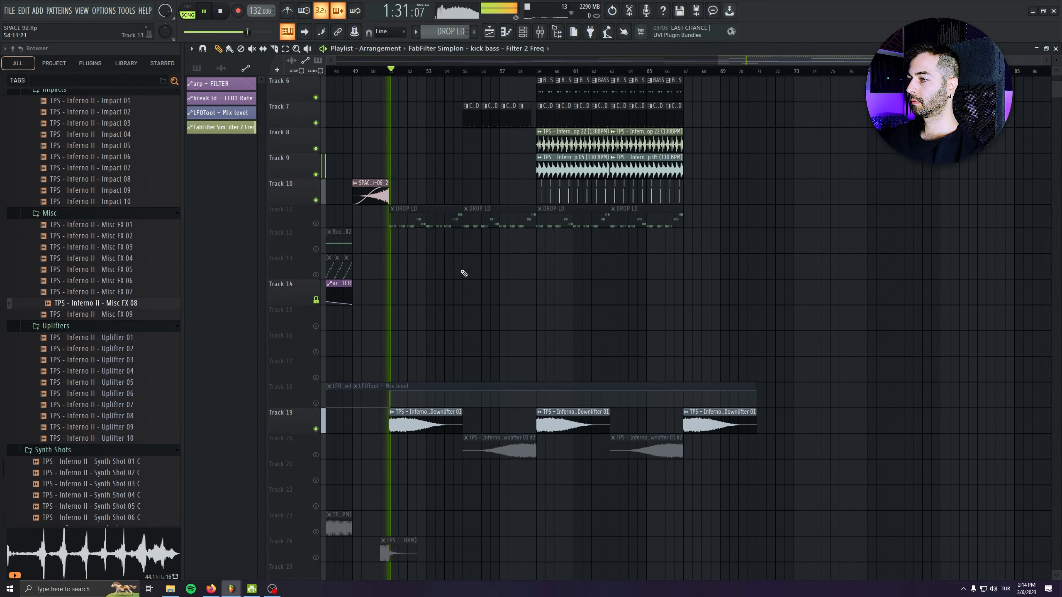
click(316, 454)
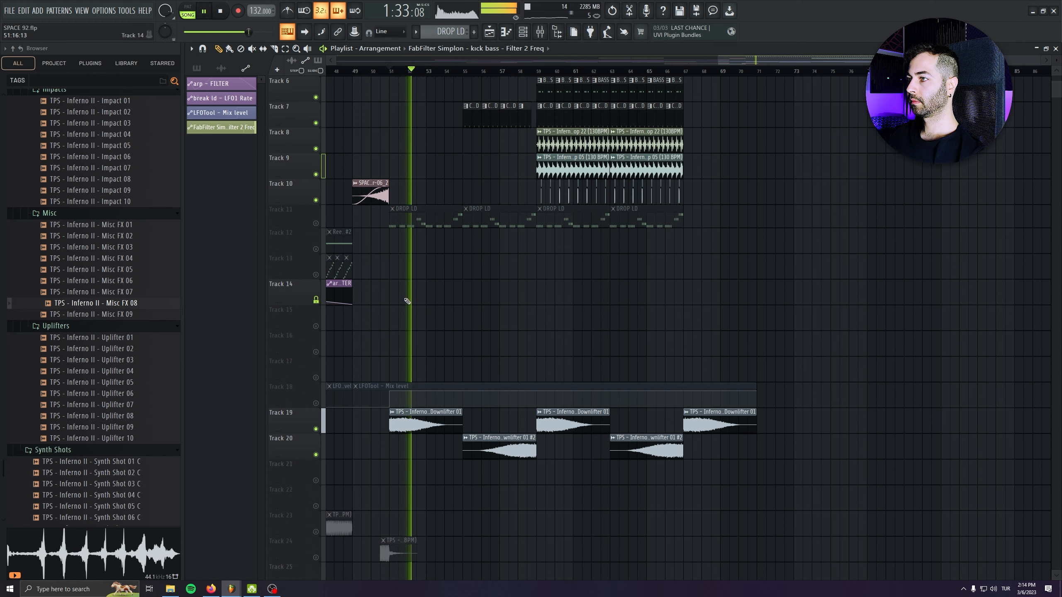
Stop playback, unmute the Reese on Track 12 and play the break from bar 25
scroll(448, 331, left, 5)
scroll(447, 331, down, 5)
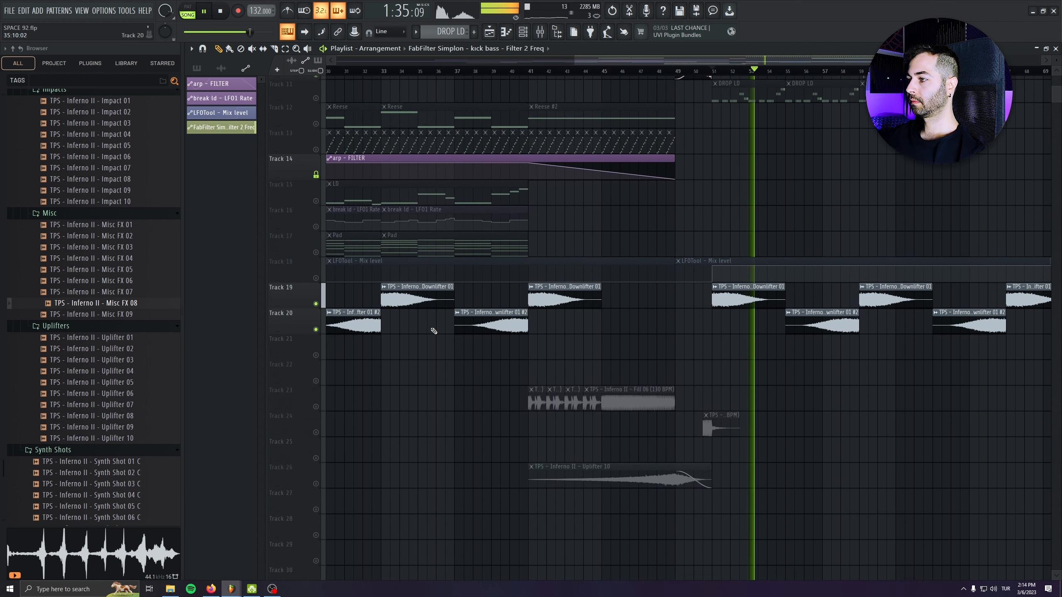
key(space)
scroll(448, 330, up, 4)
scroll(493, 322, left, 5)
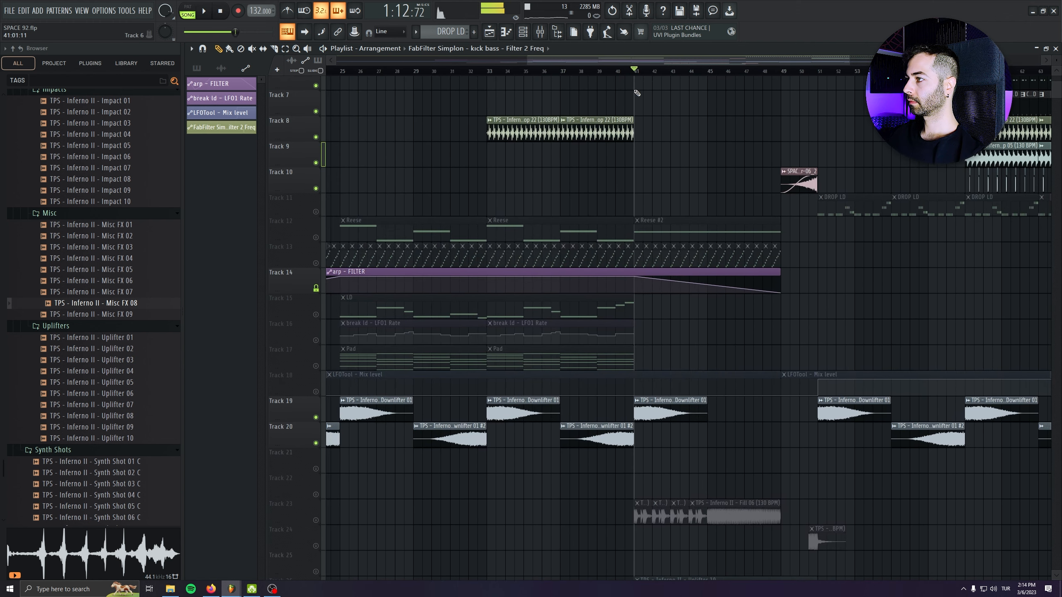
scroll(637, 93, up, 1)
scroll(636, 93, left, 4)
click(316, 269)
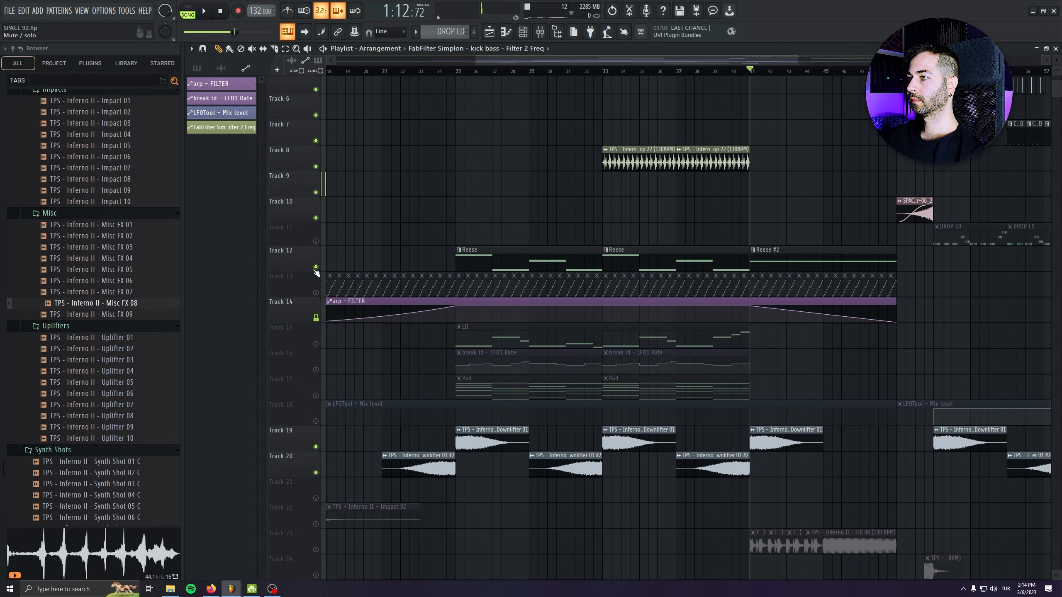
click(463, 69)
key(space)
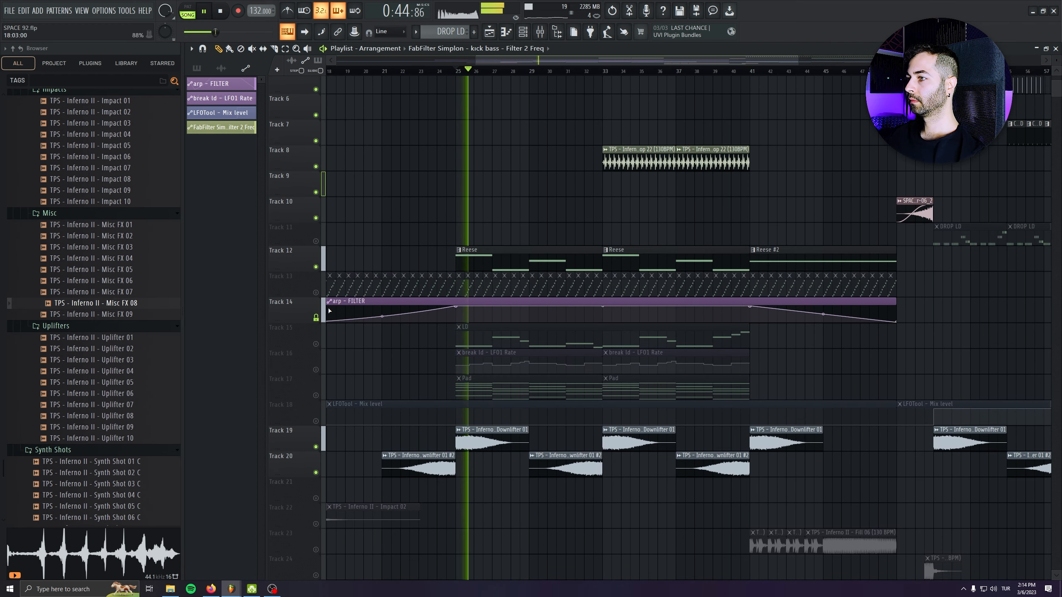
Unmute the break's Arp, LD, LFO1 Rate automation and Pad on Tracks 13, 15, 16 and 17
click(316, 293)
click(316, 344)
click(315, 370)
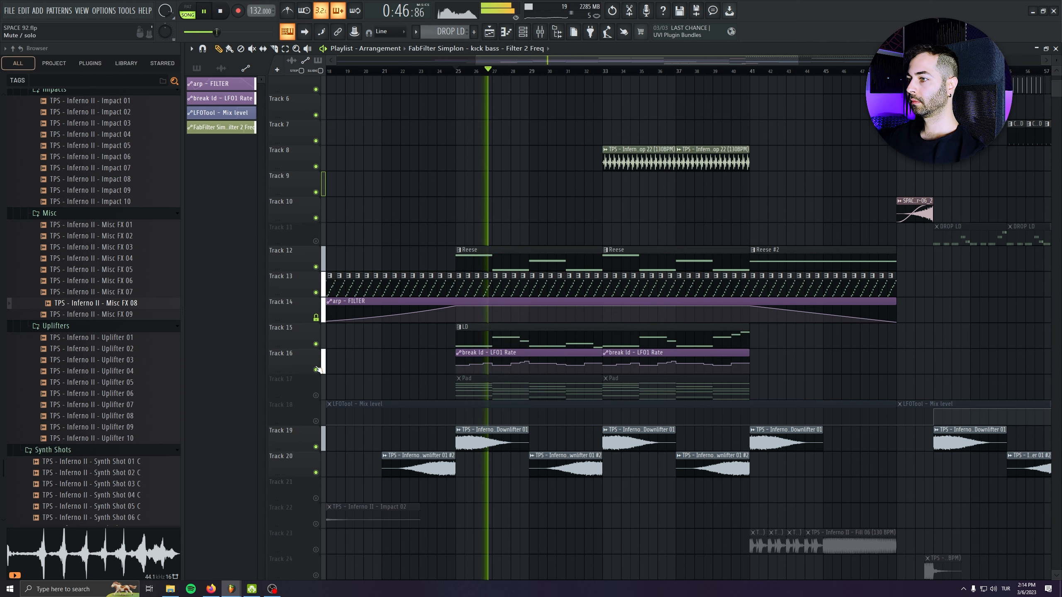
Set the mixer faders to -4.5 dB for Break LD, -2.9 dB for Arp and -3.9 dB for PAD
click(541, 36)
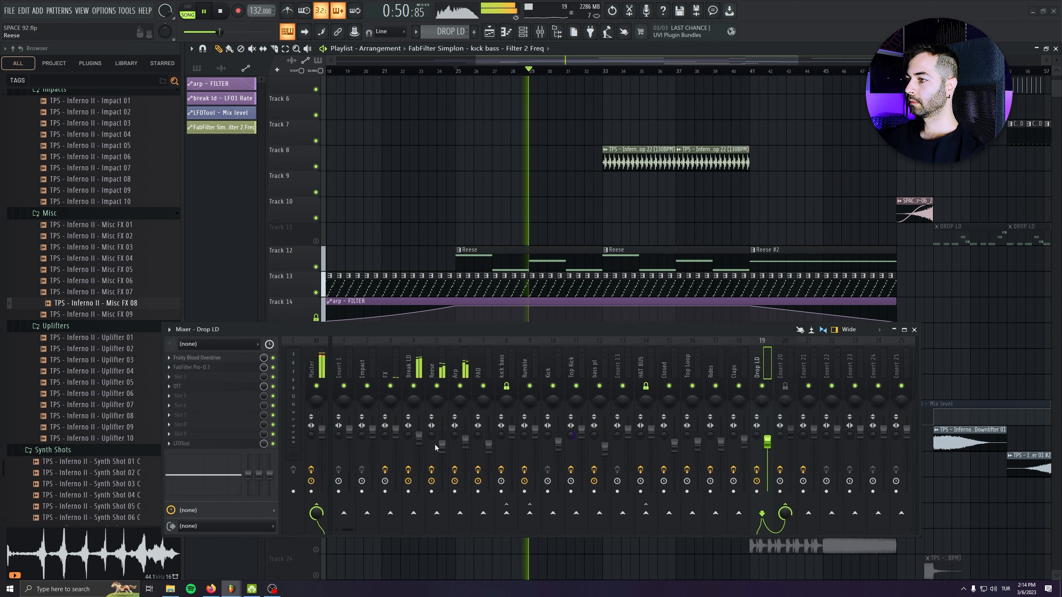
drag(418, 435, 418, 442)
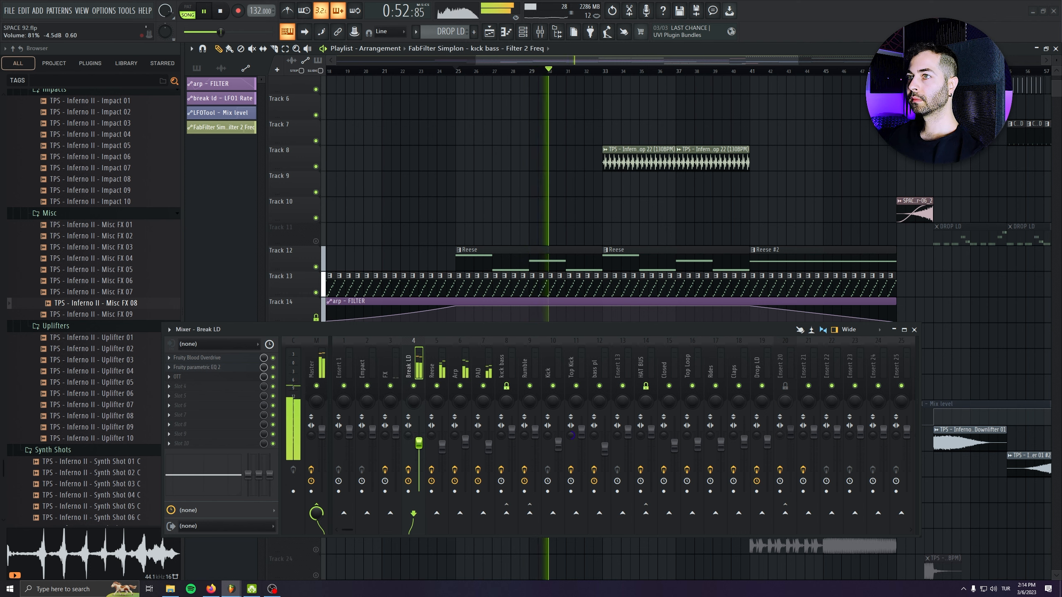
click(465, 442)
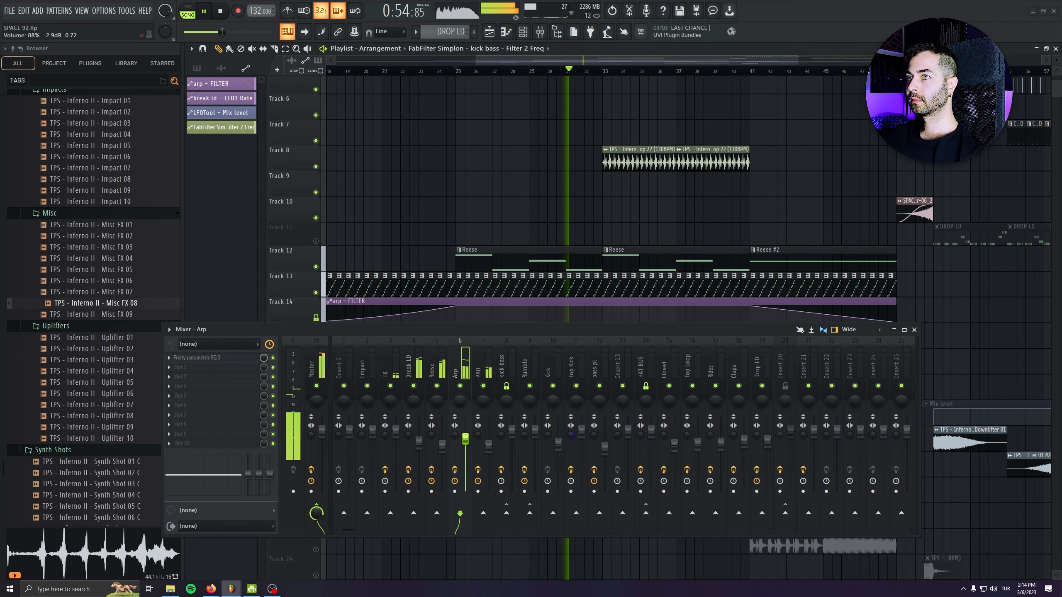
click(488, 434)
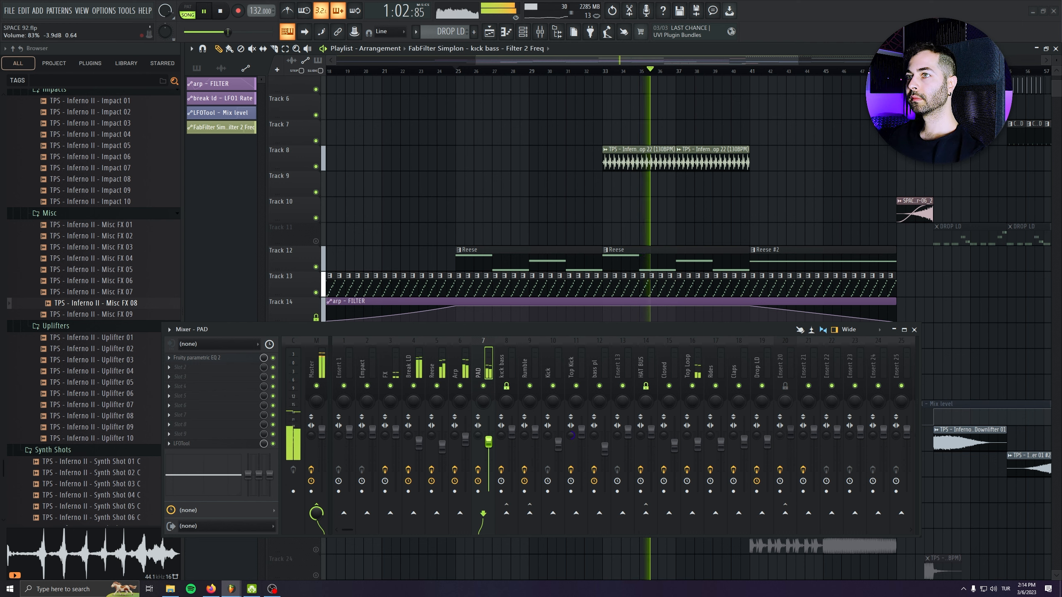
Lower the Break LD, Reese and Arp faders together, and bring Break LD down further to -6.5 dB
click(421, 368)
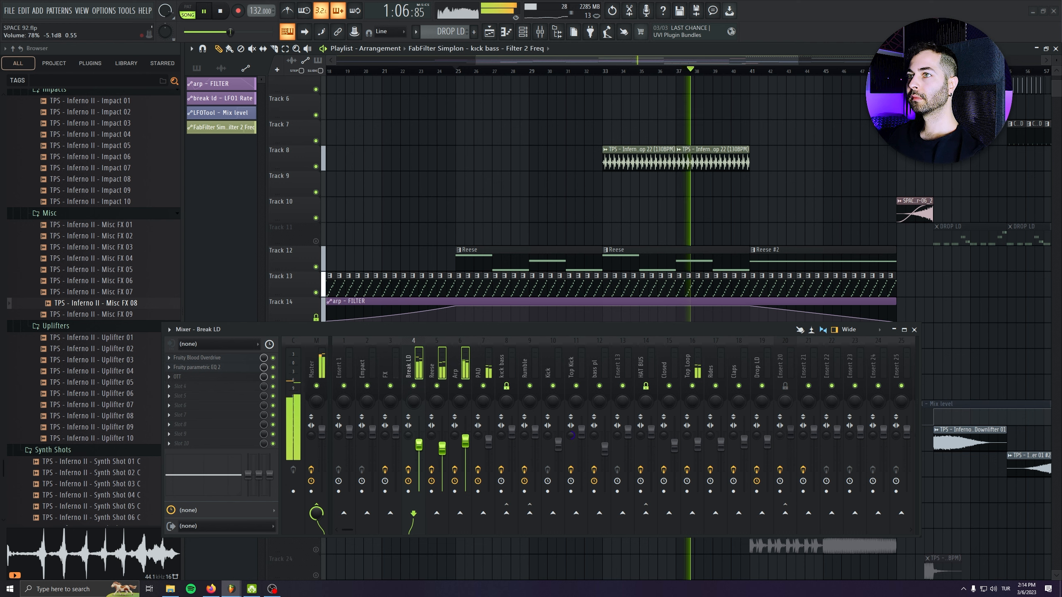
click(461, 369)
click(414, 369)
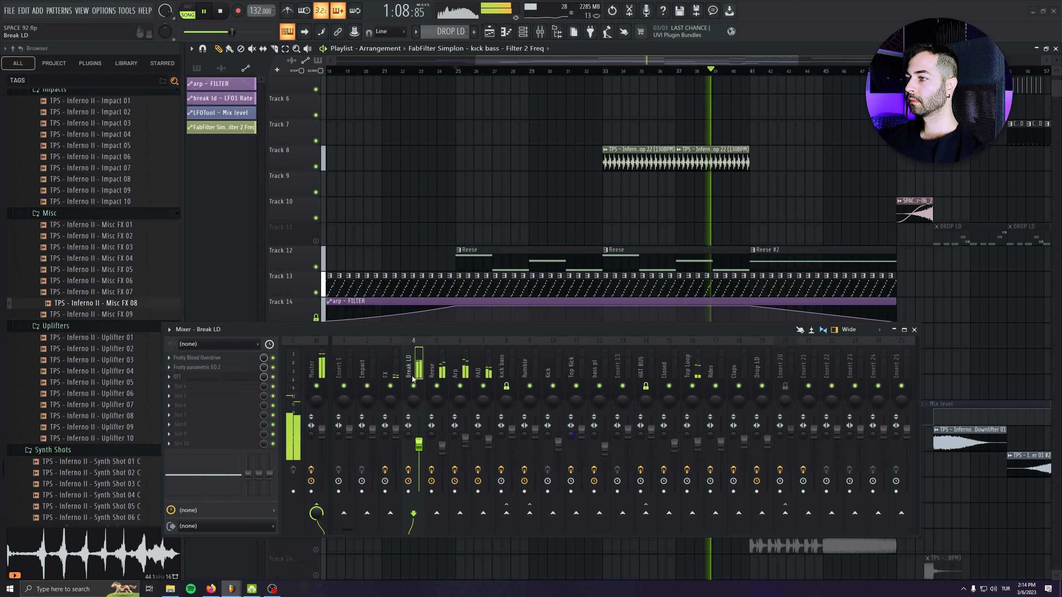
drag(419, 444, 419, 446)
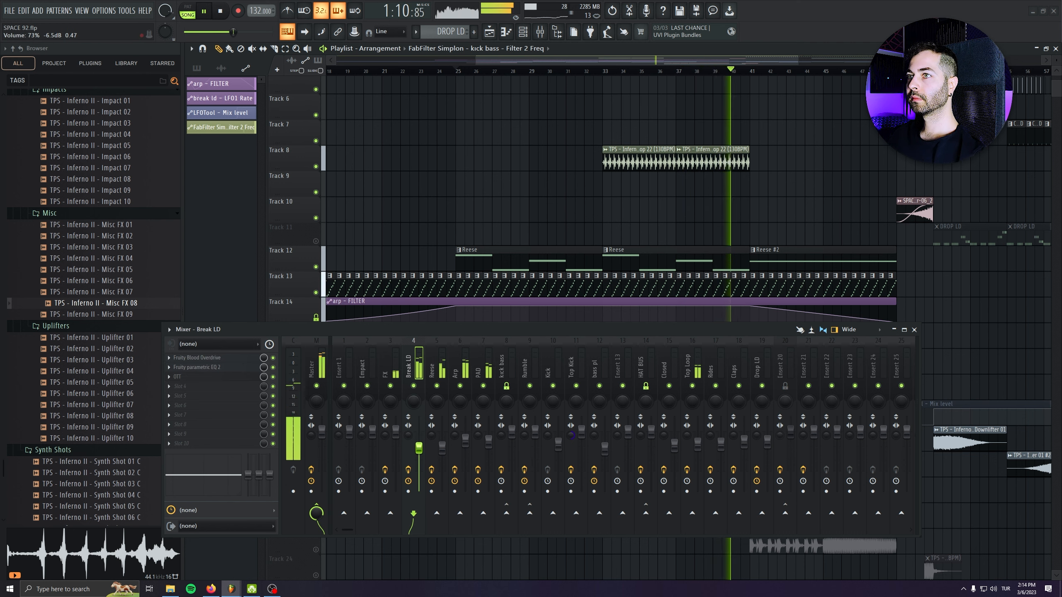
Close the mixer, place a copy of Impact 02 at bar 41 on Track 22 and unmute Tracks 22, 23, 24 and 26
click(913, 329)
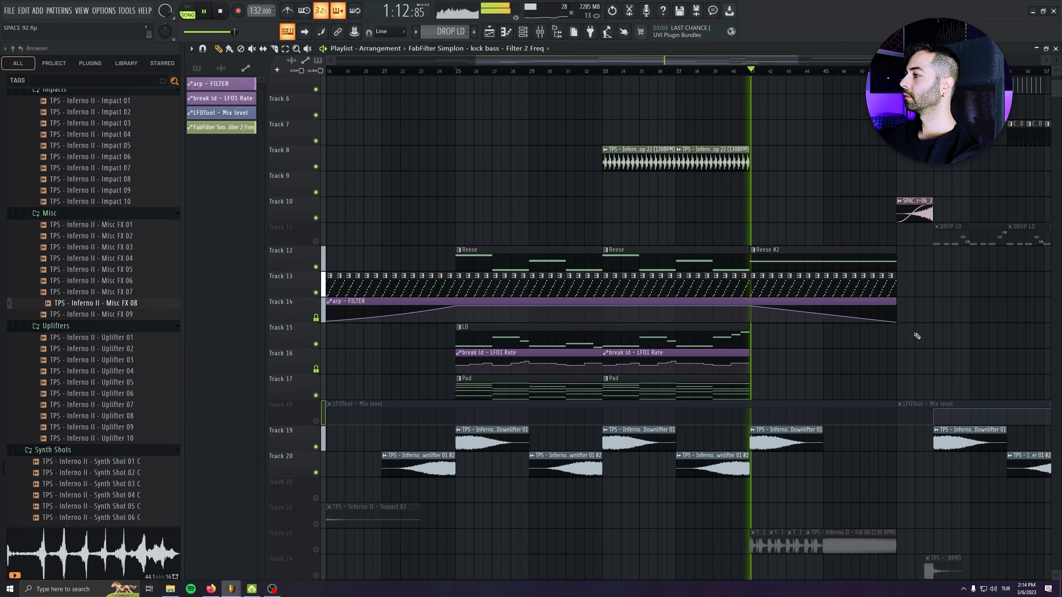
drag(882, 336, 638, 222)
drag(460, 323, 745, 353)
key(space)
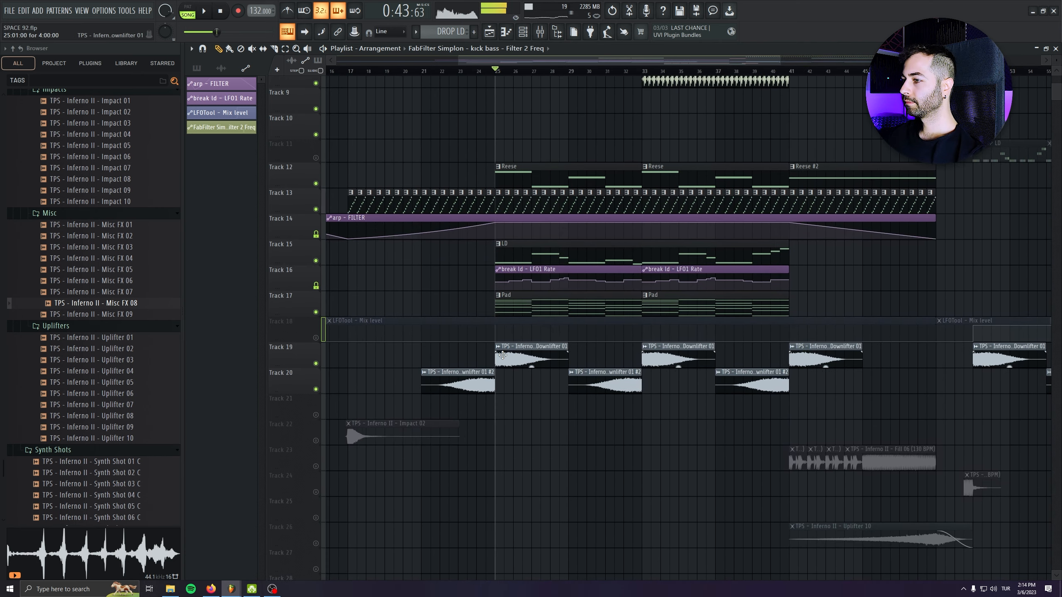
drag(404, 430, 439, 349)
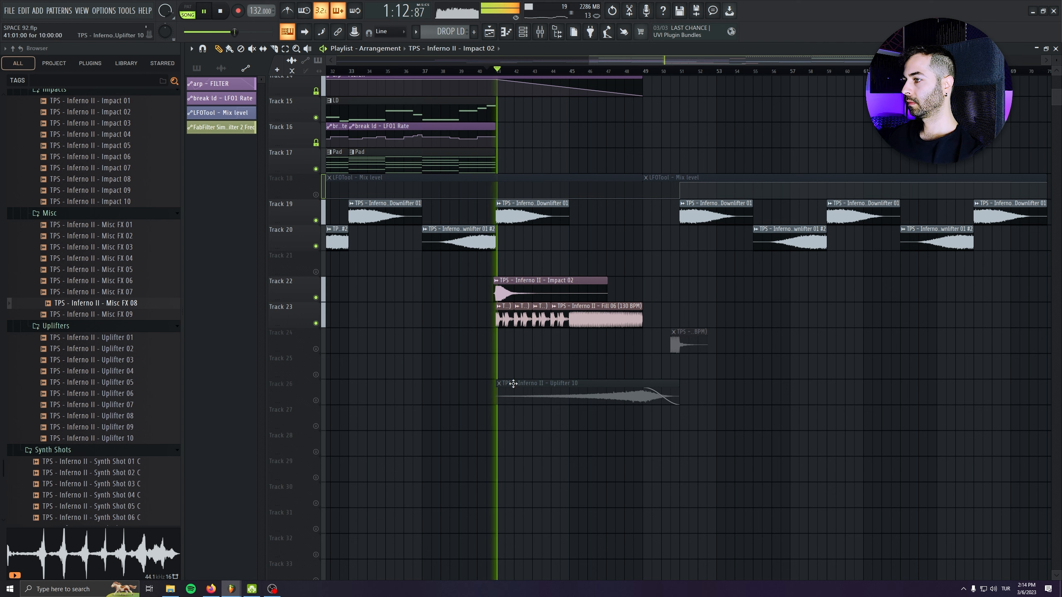
click(316, 400)
click(315, 349)
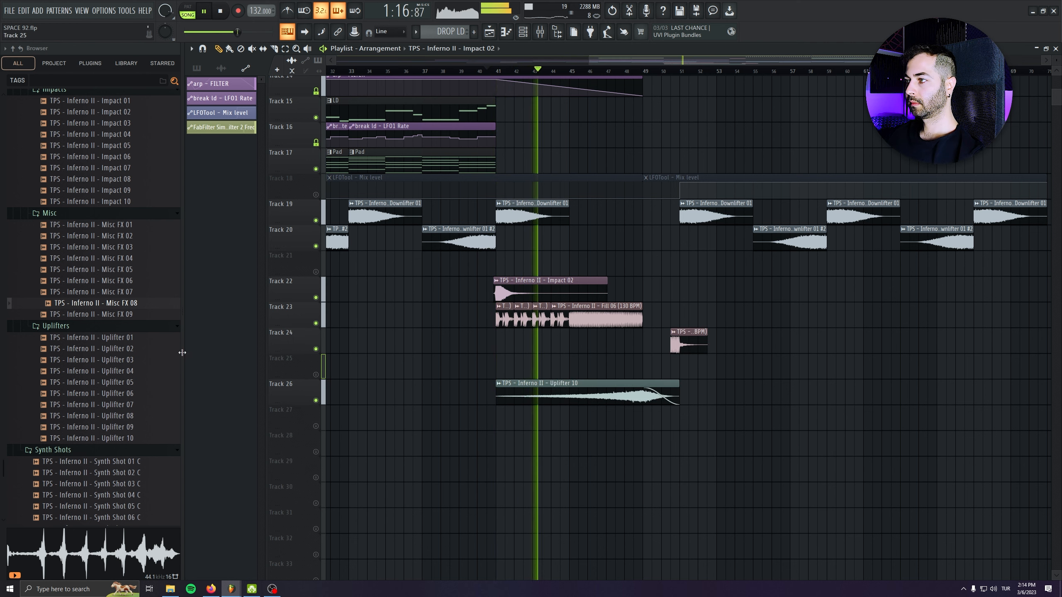
Look through the FX and fill samples in the browser and resume playback from bar 46
scroll(111, 341, down, 5)
scroll(111, 336, up, 15)
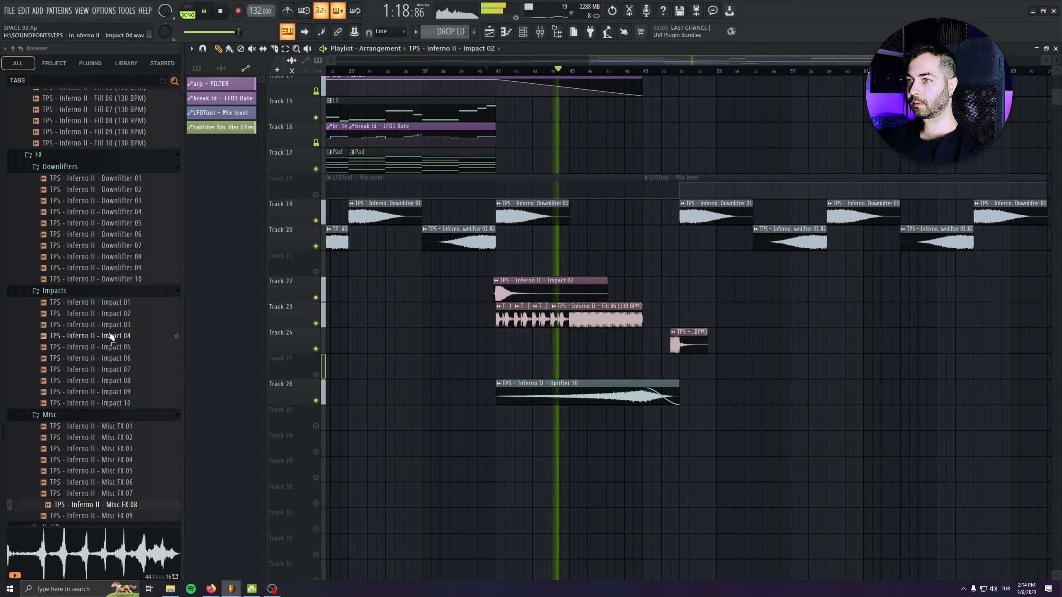
click(115, 279)
key(space)
key(space)
click(597, 70)
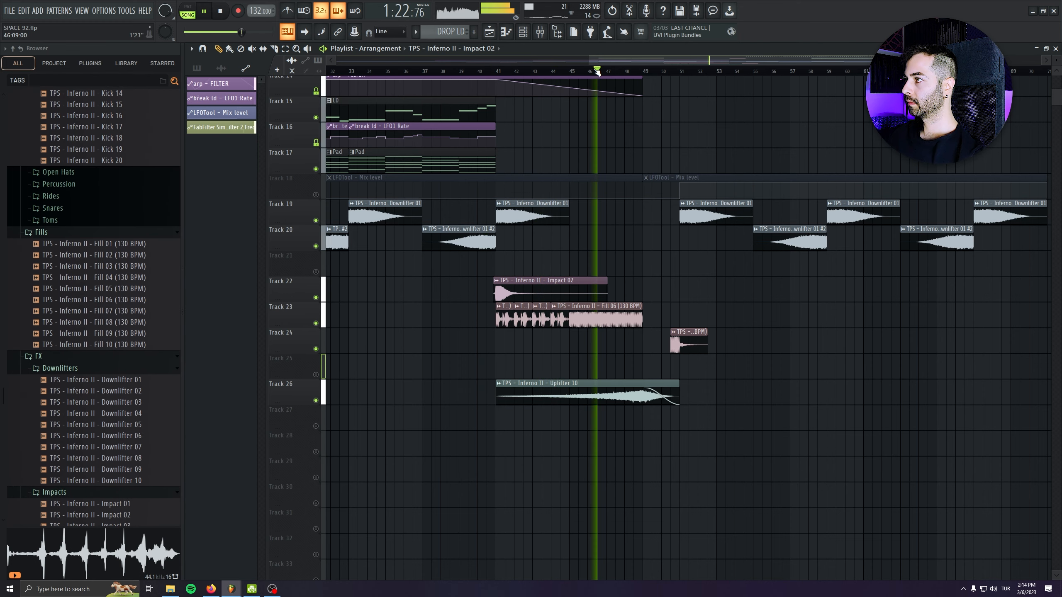
Unmute the LFOTool mix level automation on Track 18 and all remaining muted playlist tracks
click(316, 195)
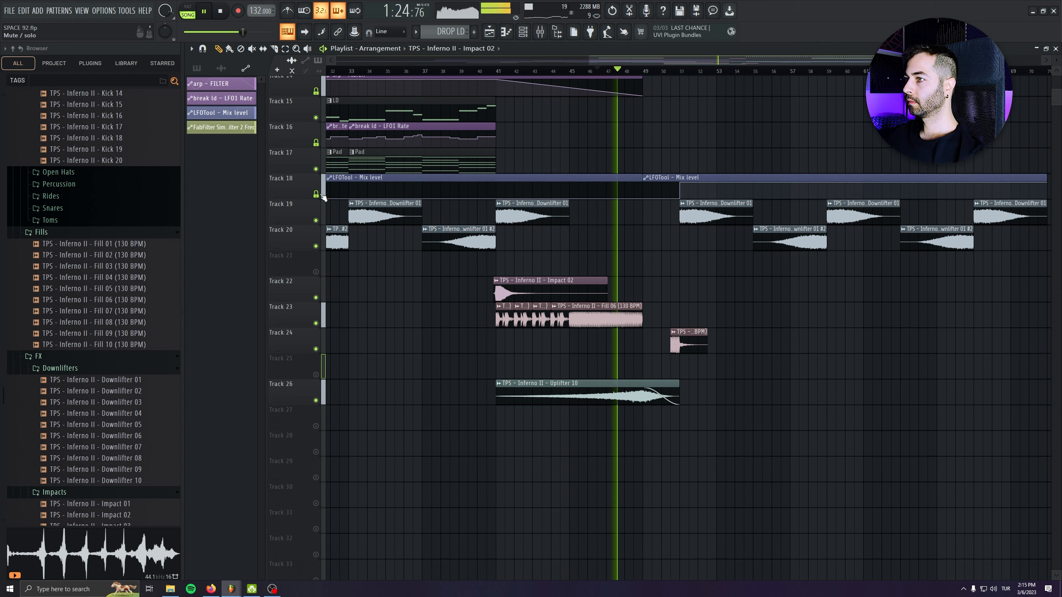
right_click(316, 272)
right_click(316, 272)
click(857, 363)
key(ctrl+z)
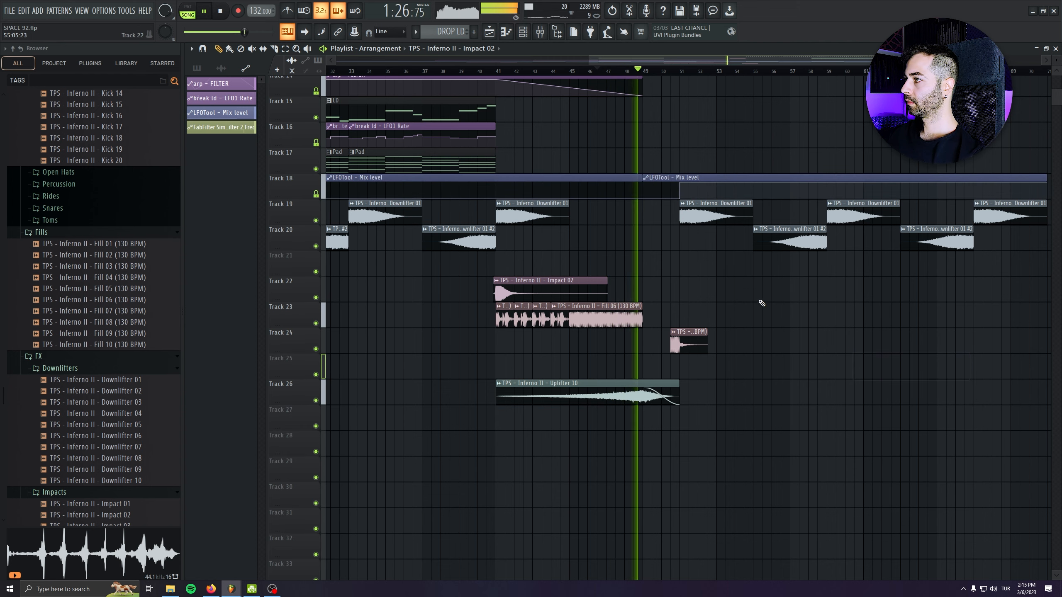
Look over the full arrangement from the break to the drop and play it back with every track active
scroll(760, 305, down, 2)
scroll(752, 318, up, 8)
drag(685, 418, 719, 339)
right_click(721, 340)
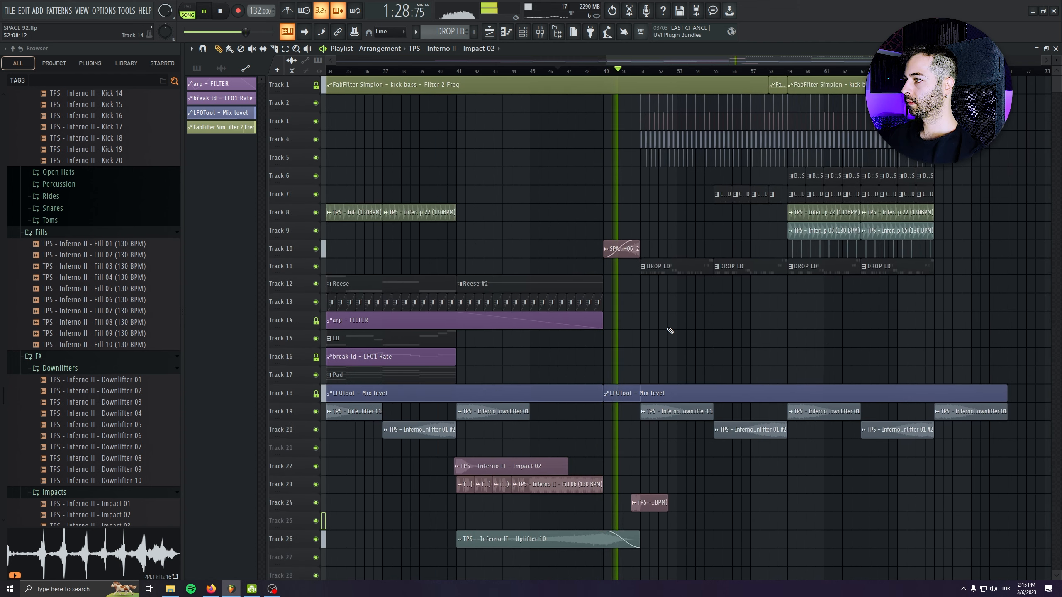
scroll(776, 336, up, 2)
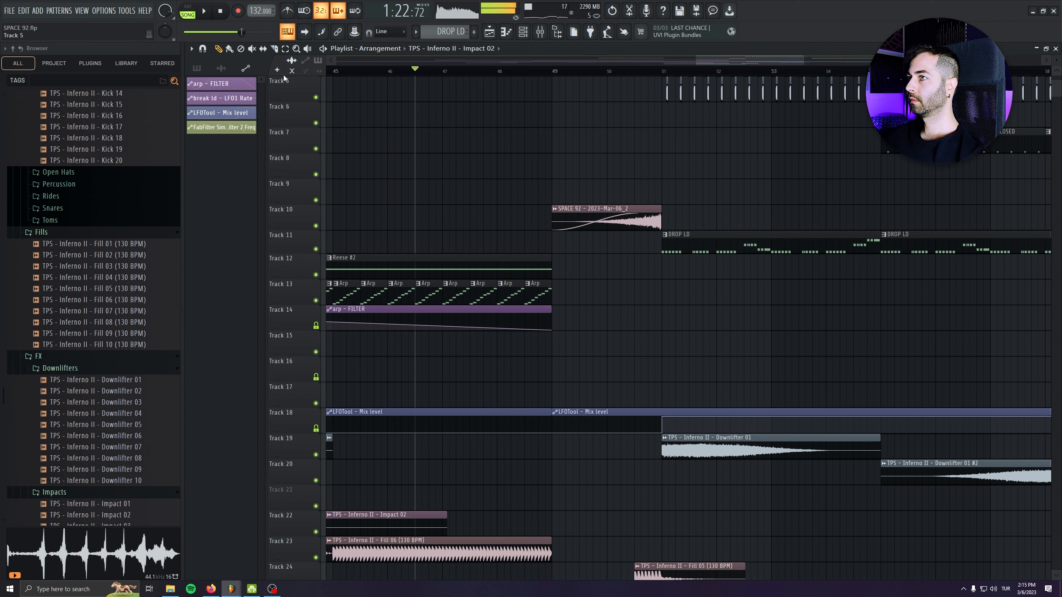
key(space)
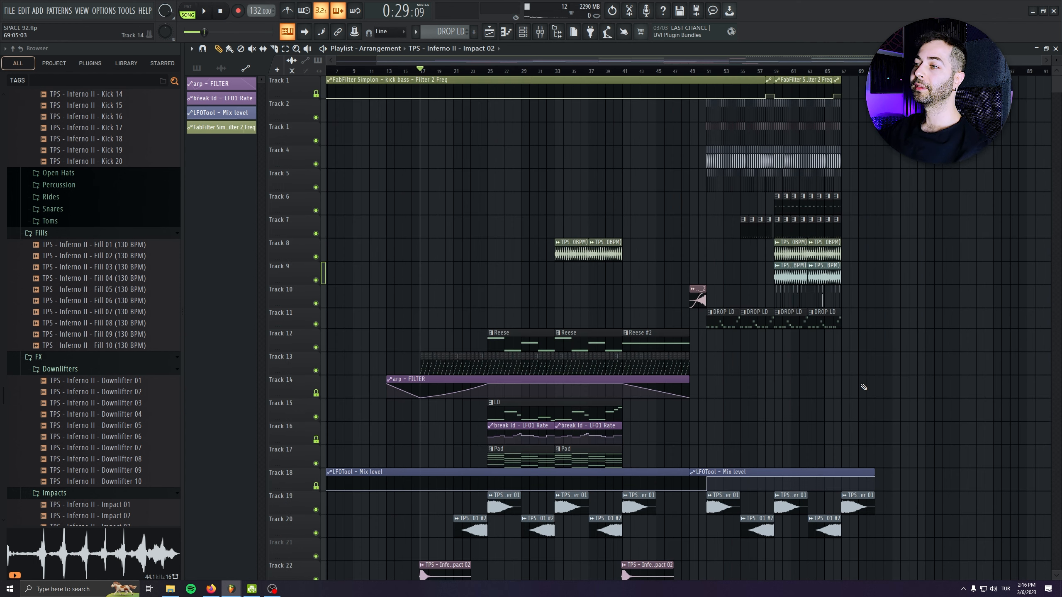
scroll(863, 377, down, 1)
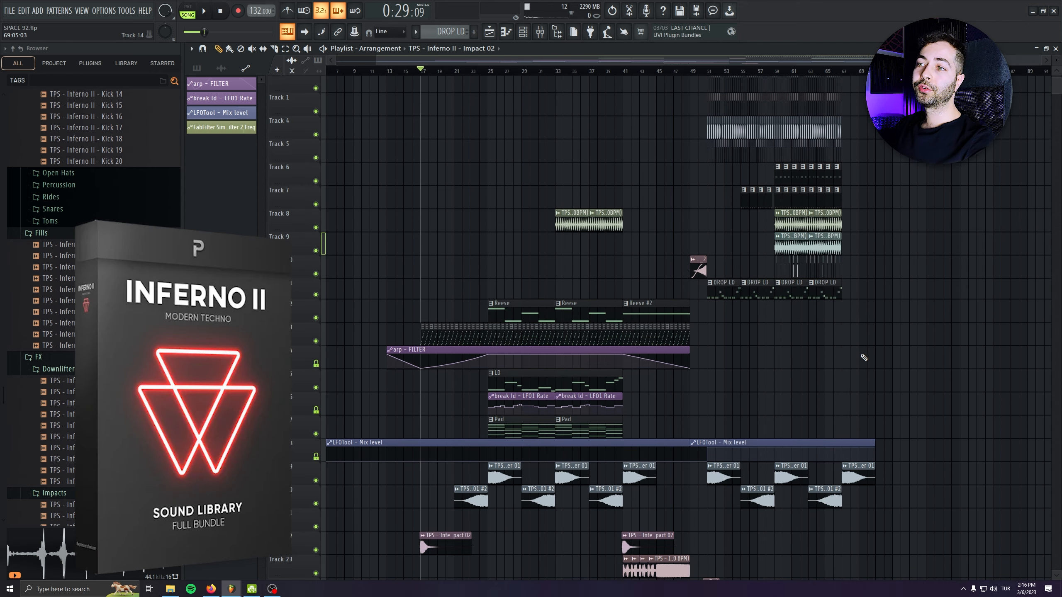
scroll(863, 357, up, 3)
key(space)
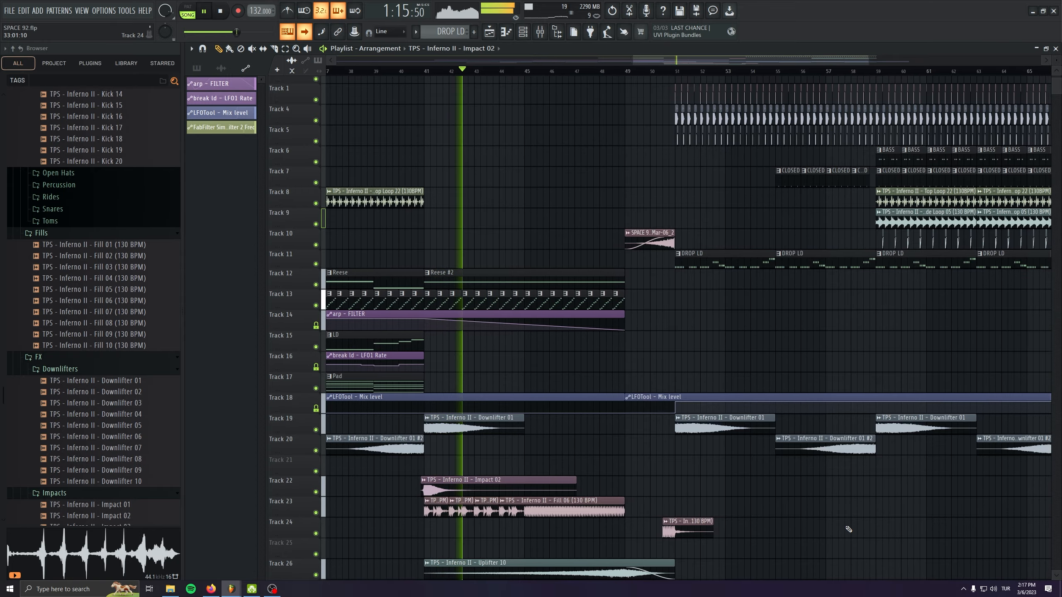
Try lowering the Master fader to -6.0 dB during the build-up and raise it again for the drop
key(F9)
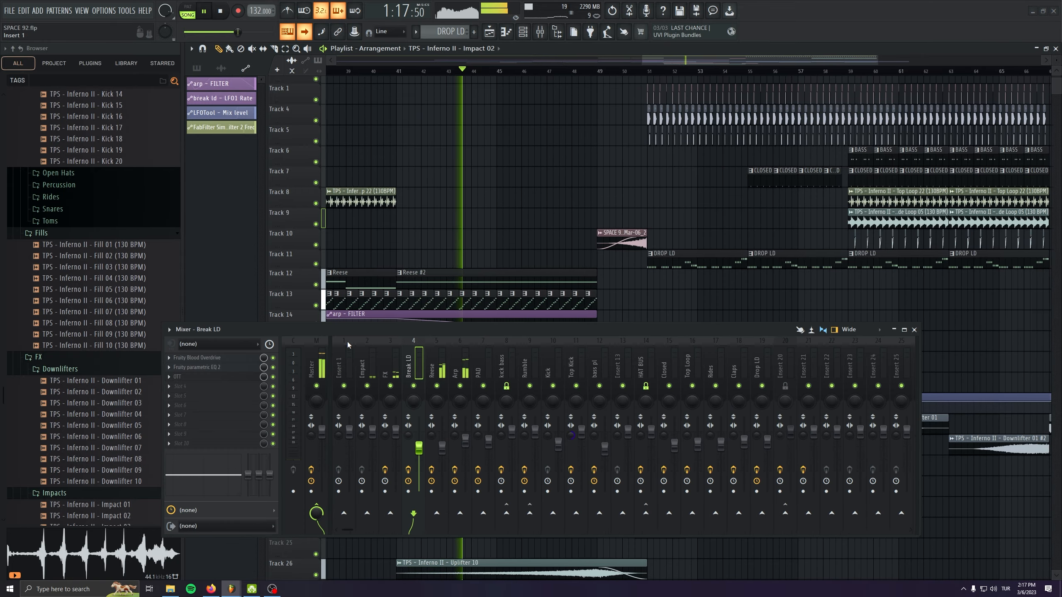
drag(352, 332, 410, 405)
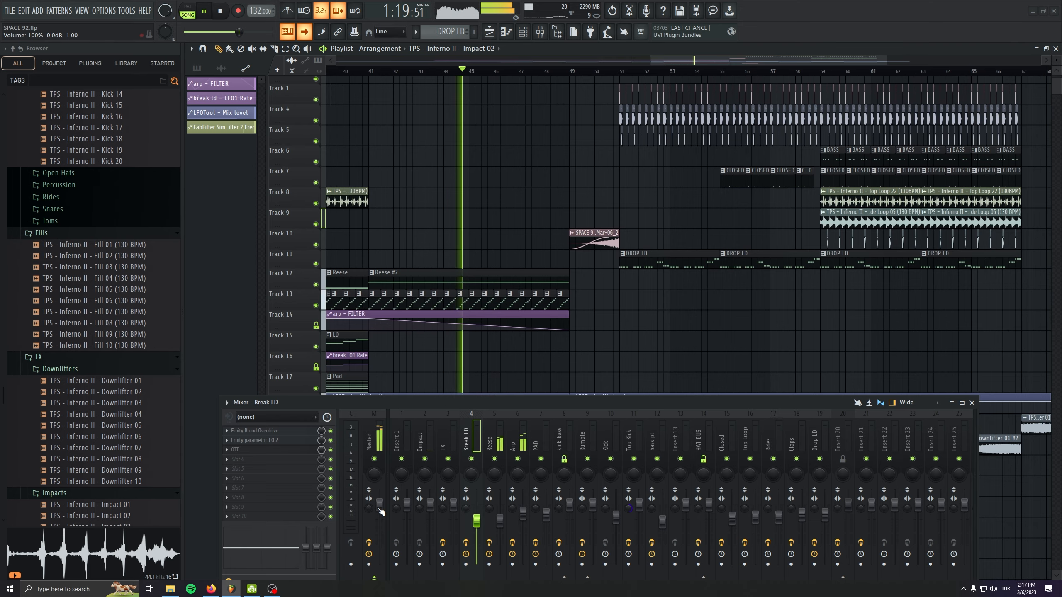
scroll(380, 511, down, 3)
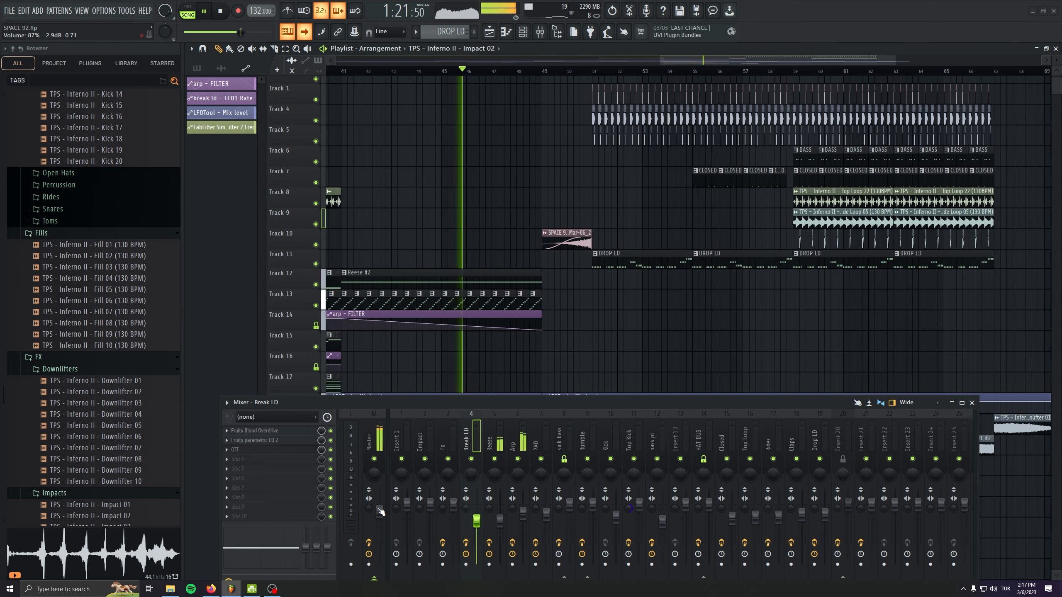
scroll(380, 511, down, 3)
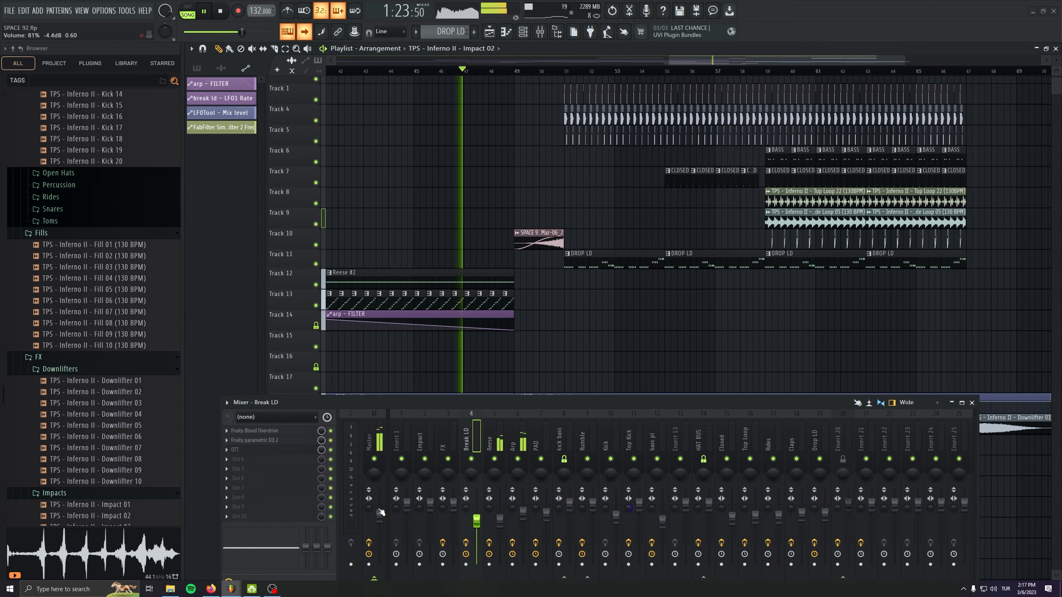
scroll(380, 511, down, 2)
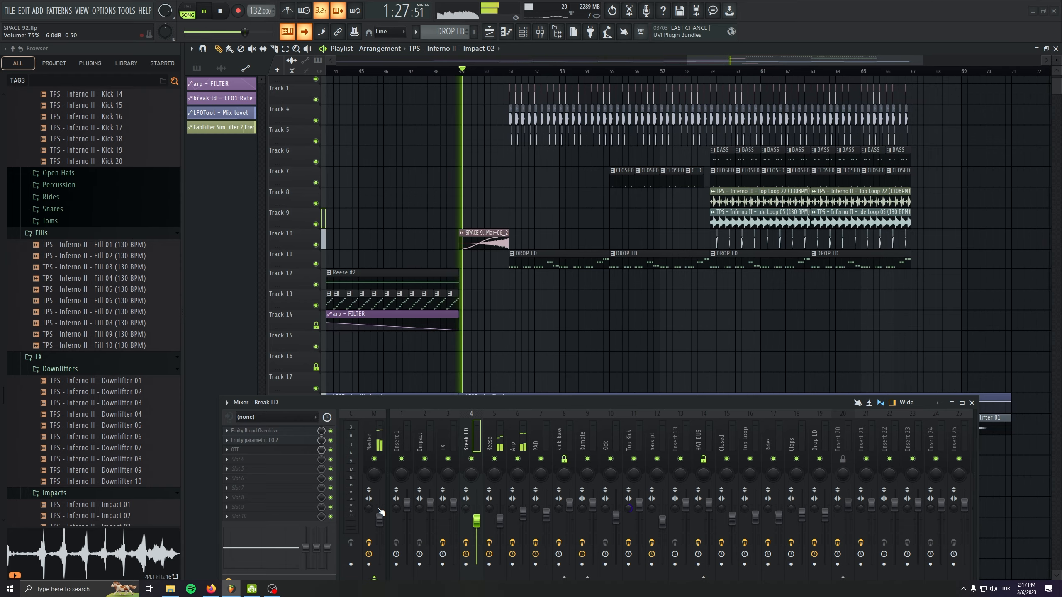
scroll(386, 524, up, 12)
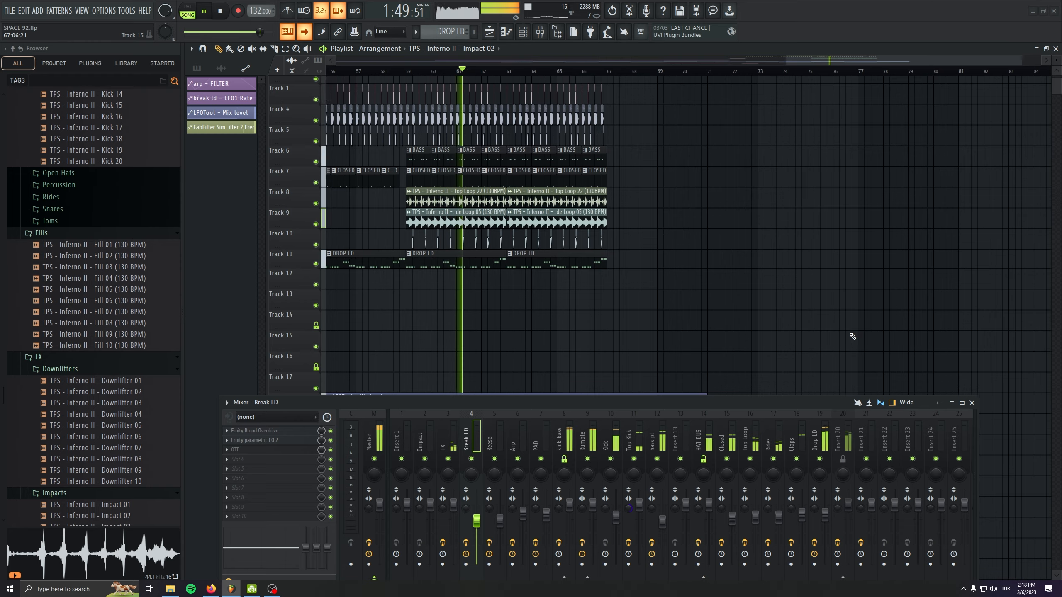
Return to the start of the drop and isolate the four playlist tracks between the kick bass filter automation and the bass
click(842, 262)
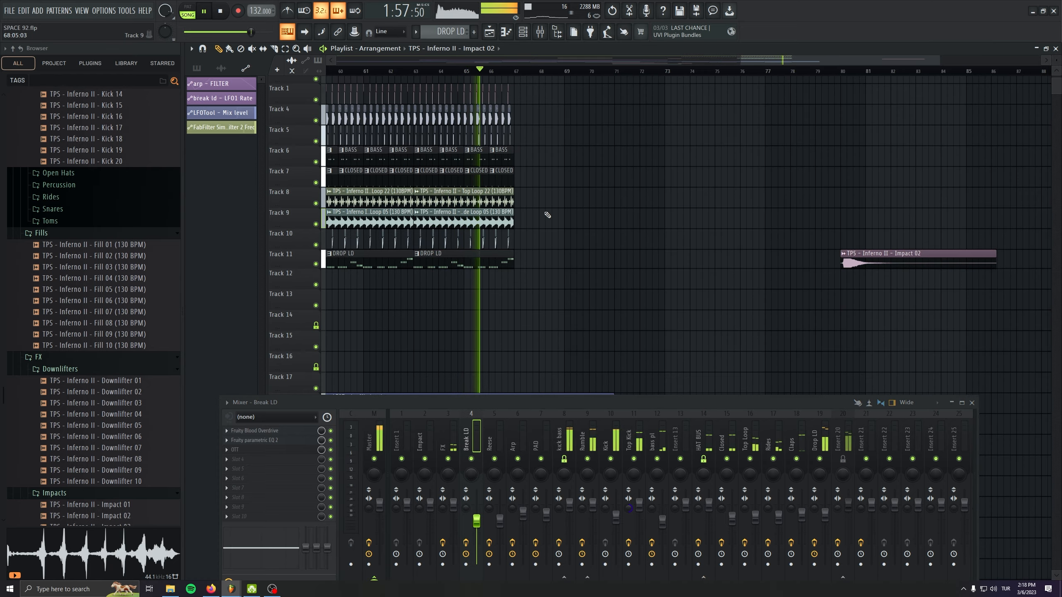
scroll(417, 284, up, 5)
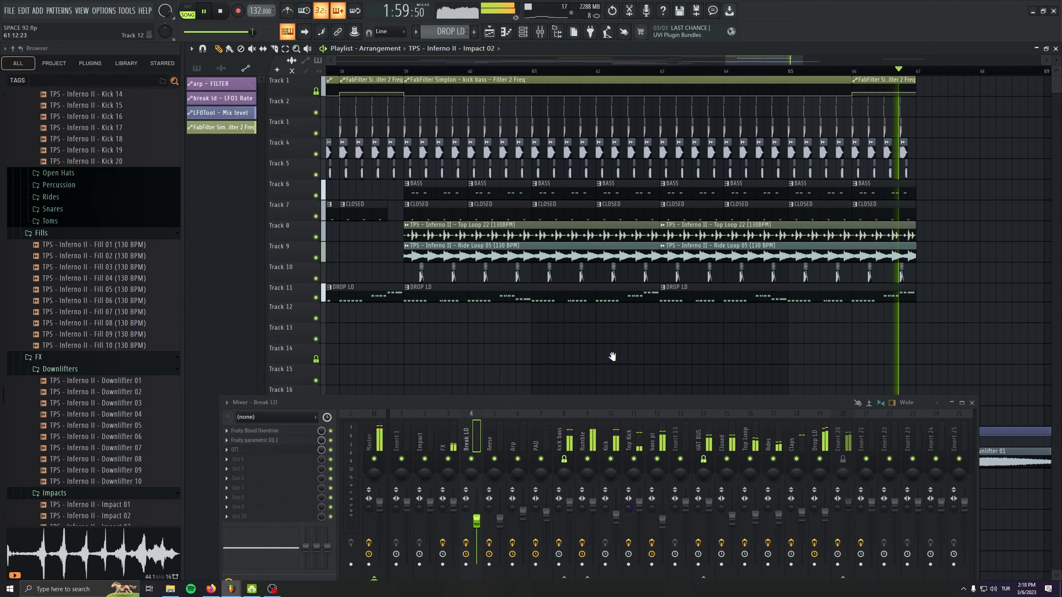
scroll(612, 356, left, 6)
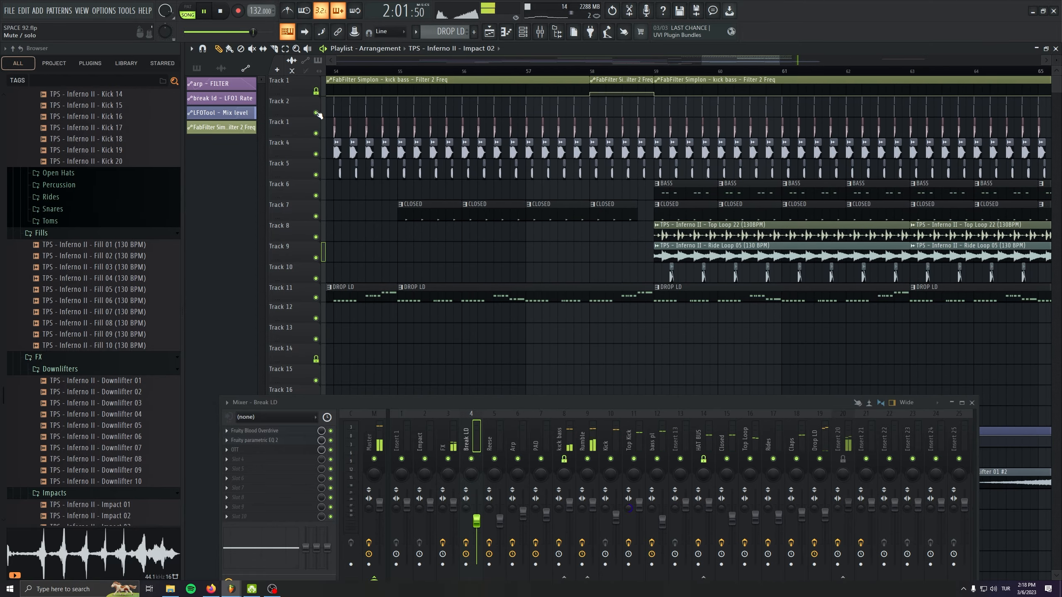
right_click(316, 114)
scroll(627, 156, left, 4)
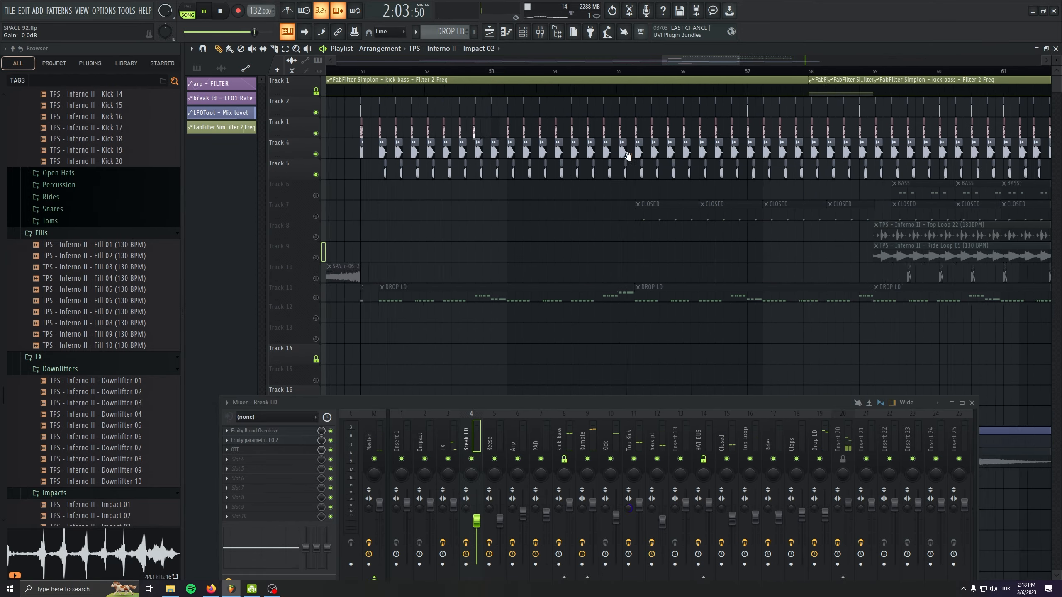
Unmute the BASS playlist track and play the arrangement from bar 58, just before the drop
scroll(627, 156, right, 4)
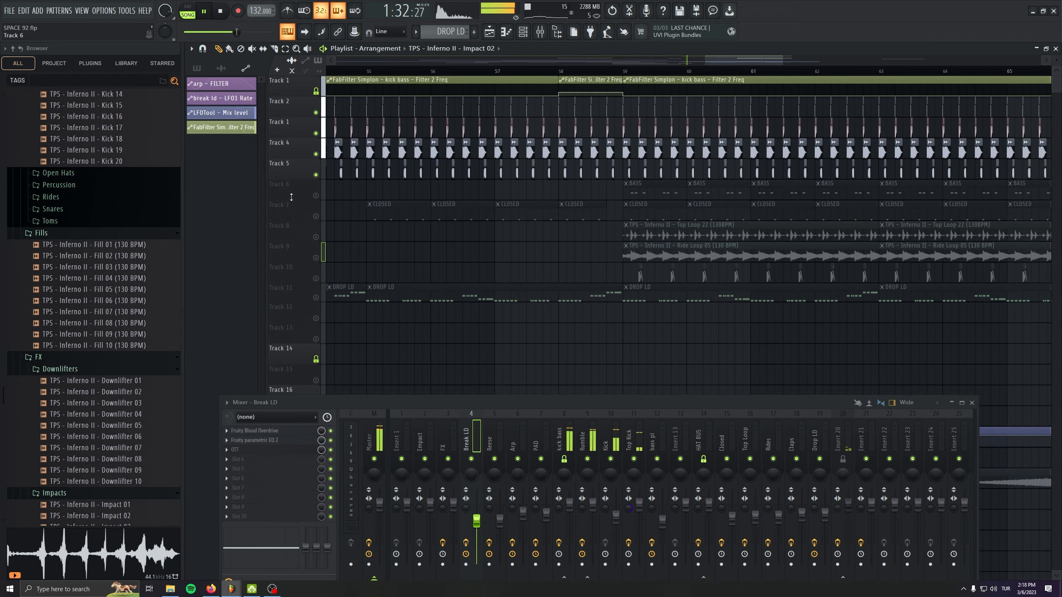
click(315, 195)
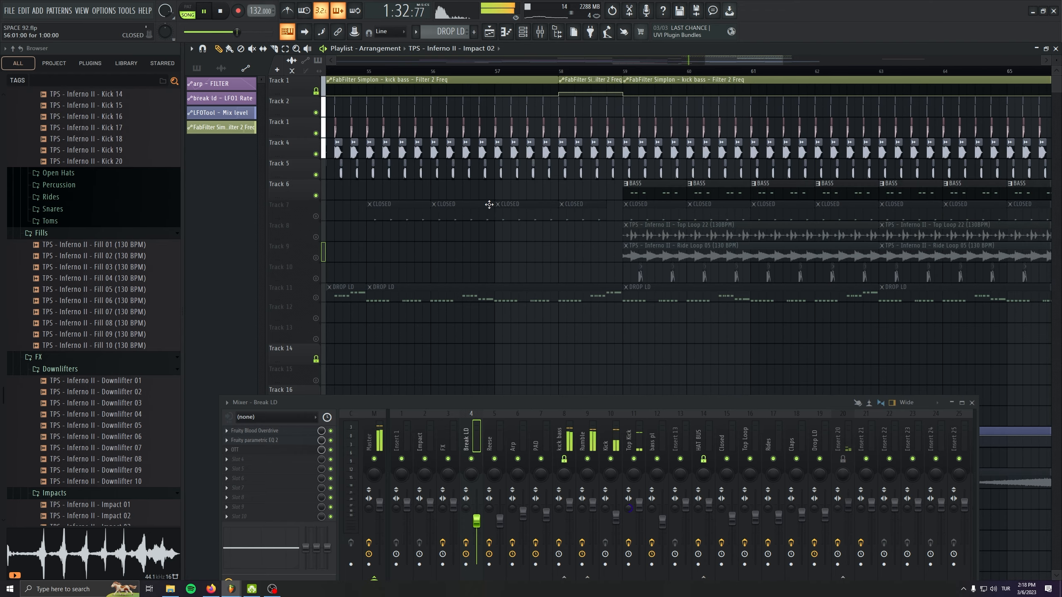
click(562, 72)
key(space)
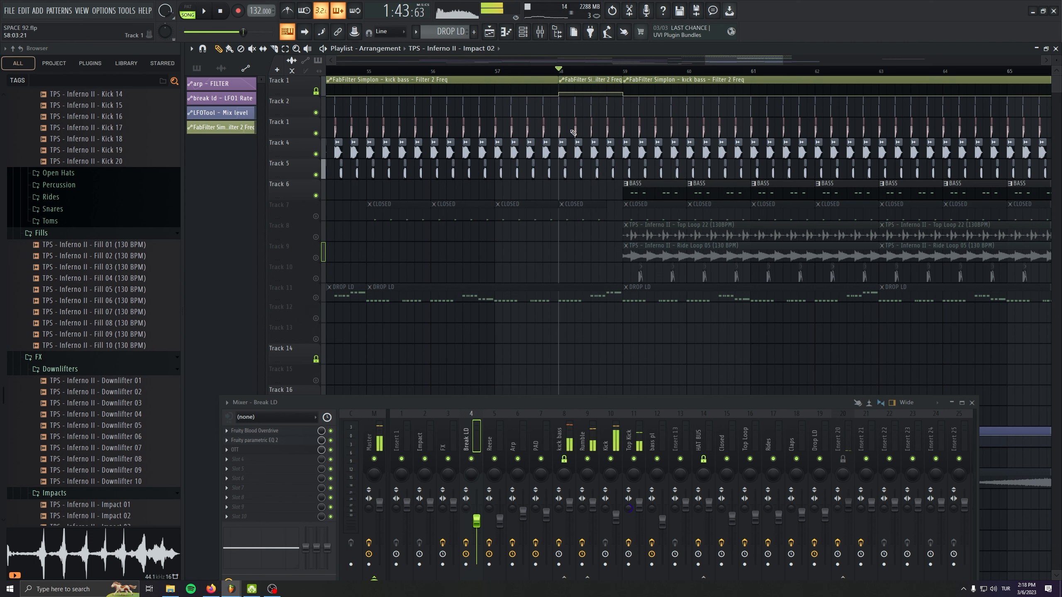
click(222, 11)
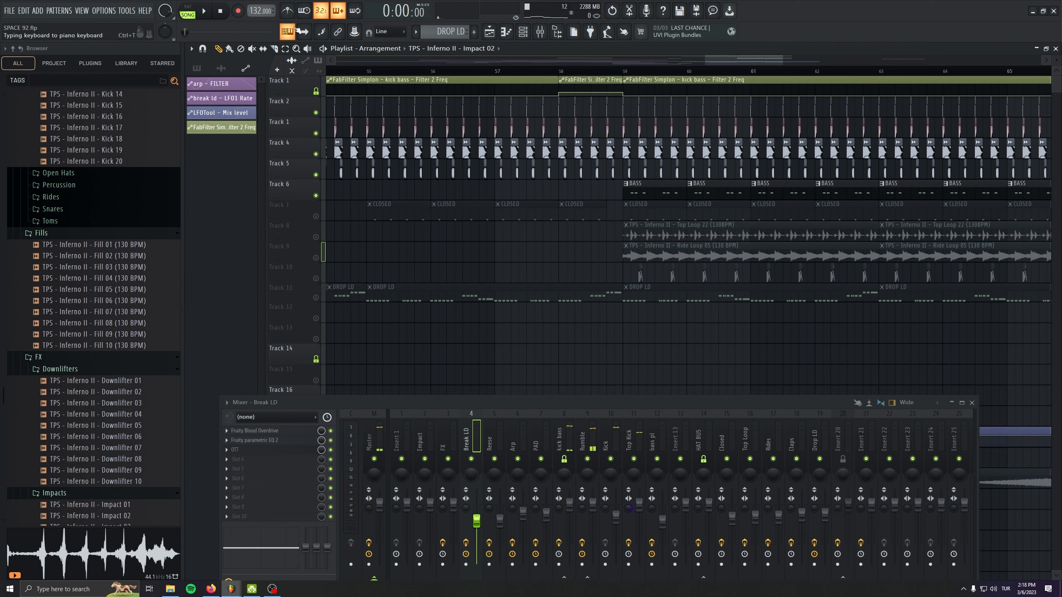
key(space)
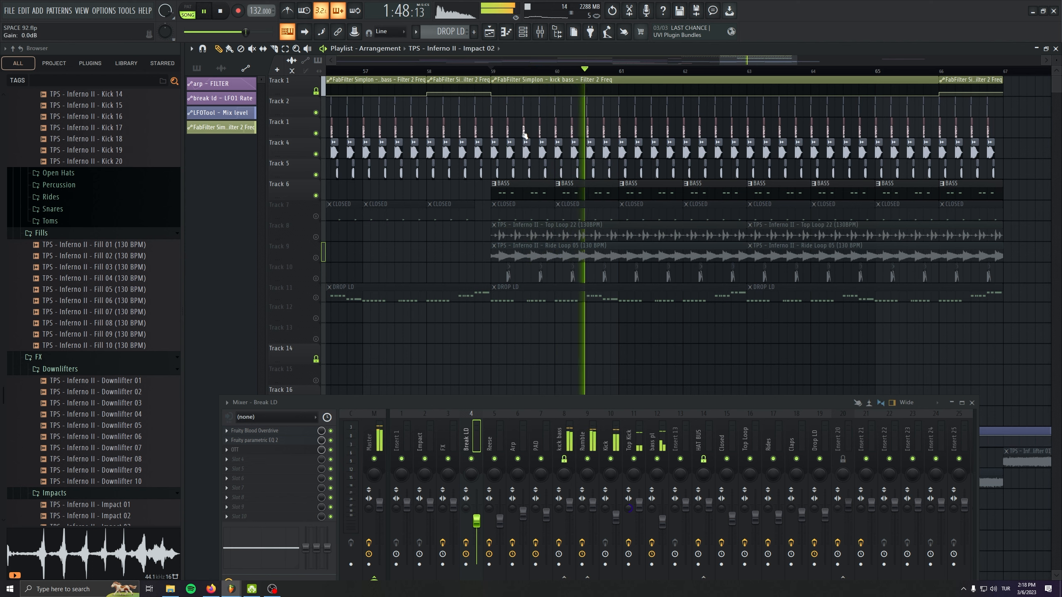
Set the playback loop over the drop from bar 59 to bar 67 and delete the stray clip placed on Track 4
drag(493, 71, 1003, 66)
click(1042, 149)
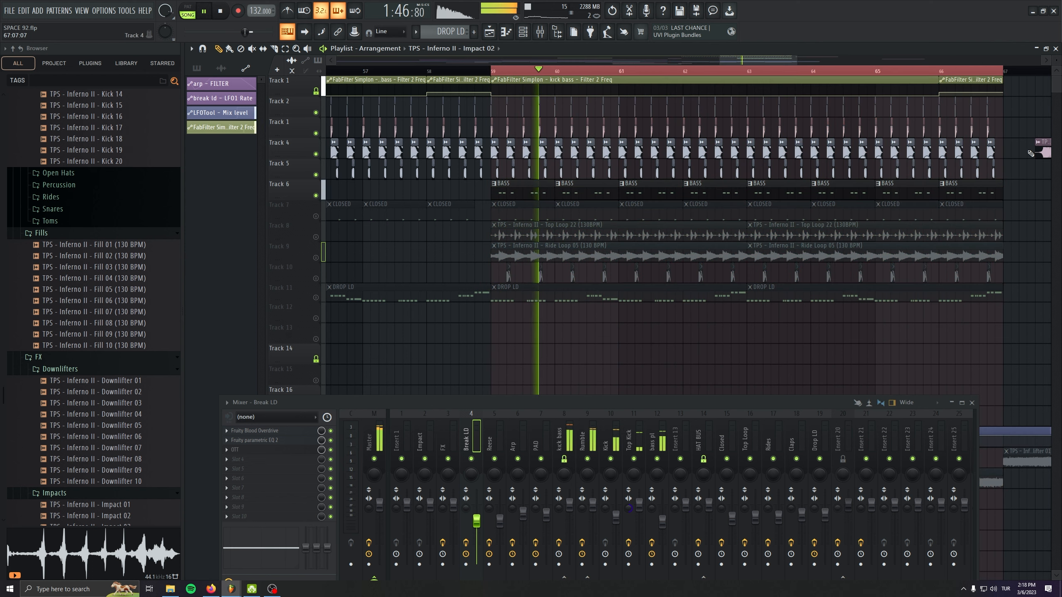
key(space)
right_click(1043, 152)
key(space)
Compare the looped drop with the BASS track muted and unmuted
scroll(526, 167, up, 9)
click(317, 329)
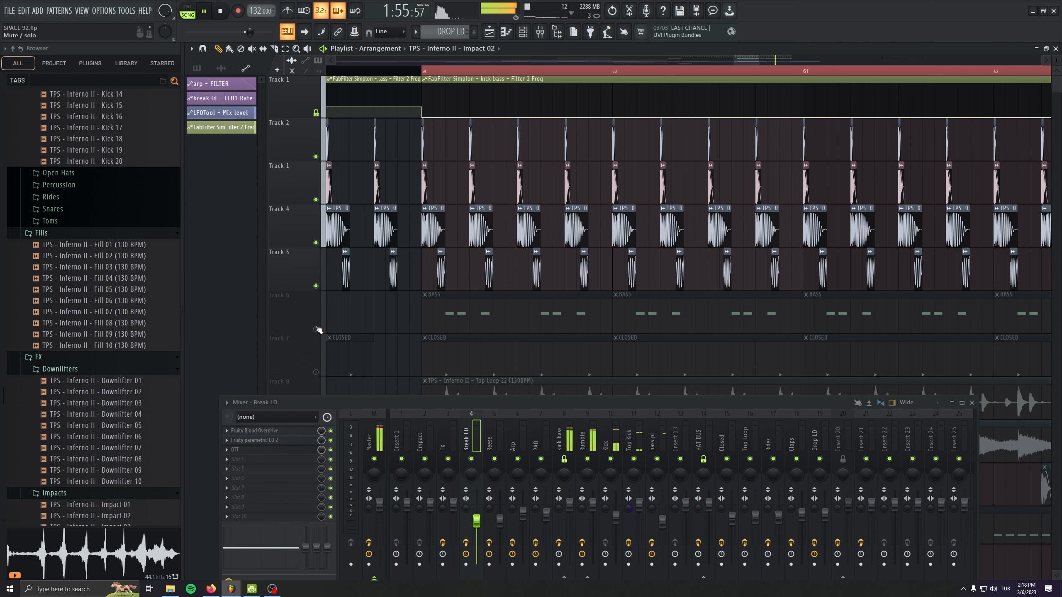
click(317, 329)
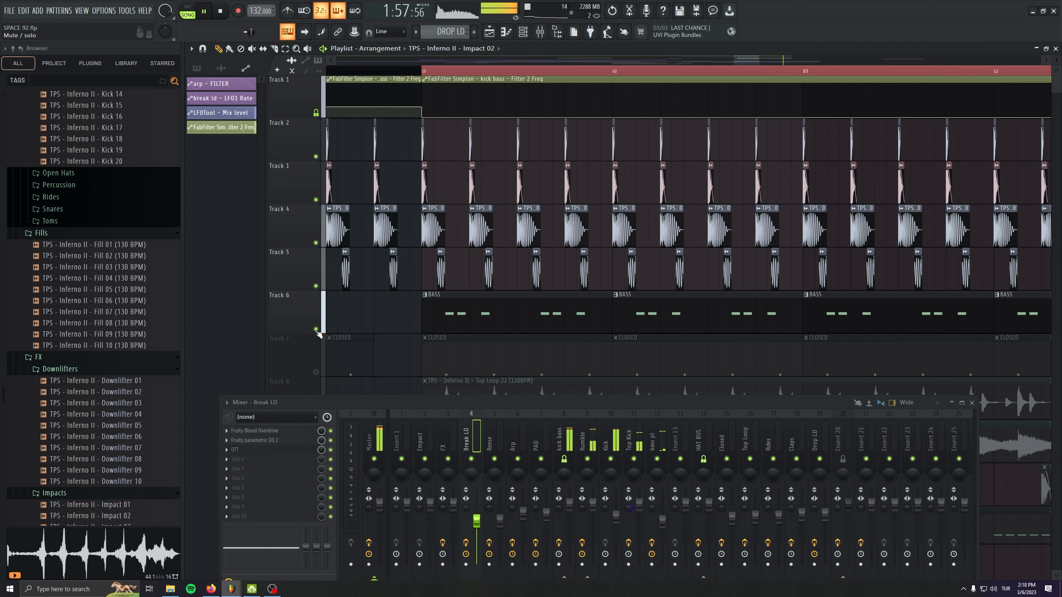
Bring in the CLOSED, Top Loop 22, Ride Loop 05, clap and DROP LD tracks one at a time while the drop loops
click(316, 372)
scroll(319, 377, down, 4)
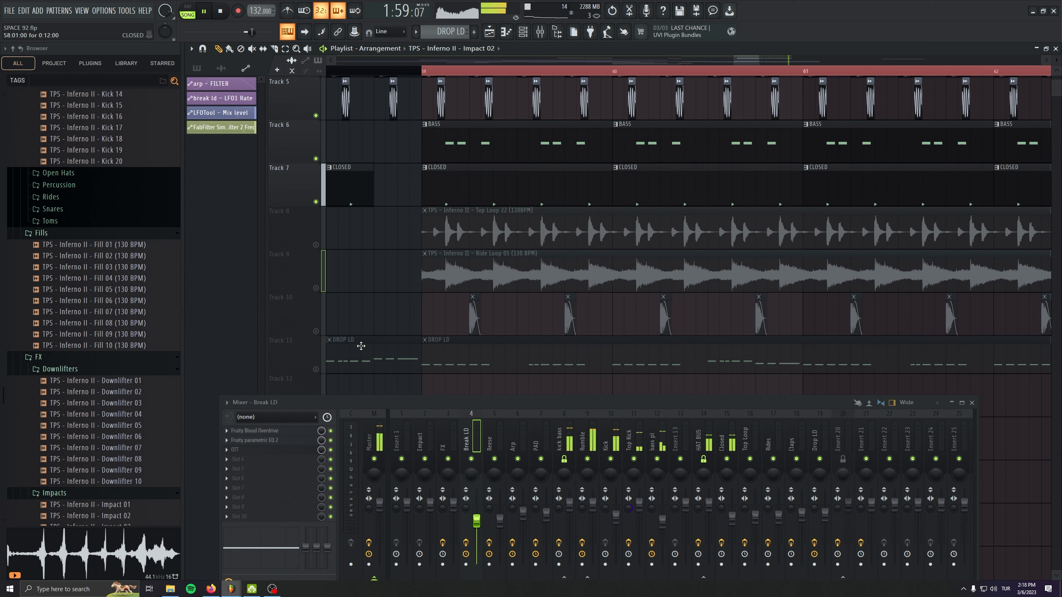
click(316, 243)
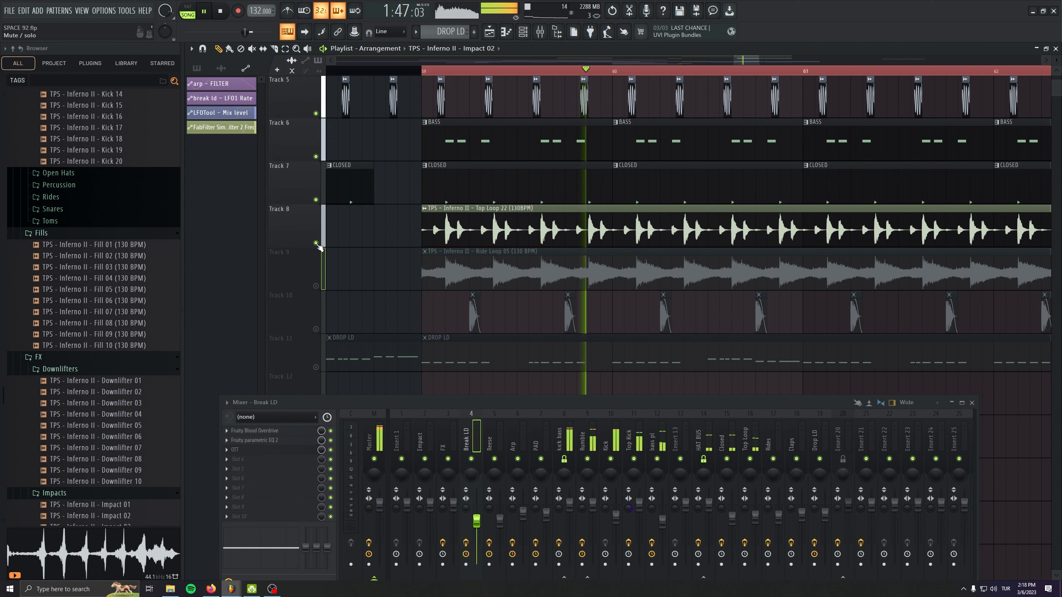
click(321, 286)
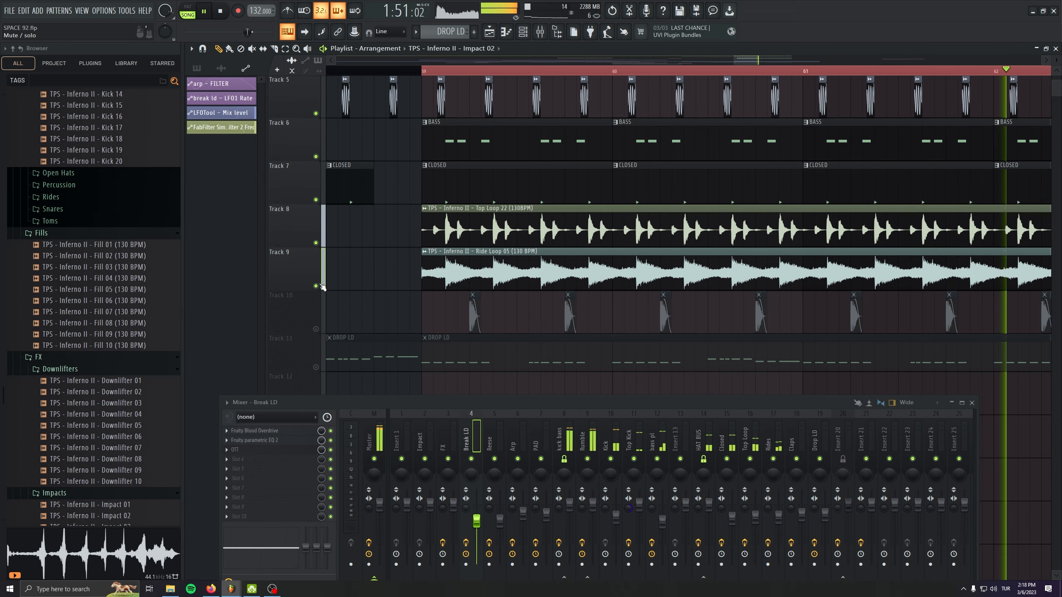
click(315, 329)
scroll(317, 329, down, 3)
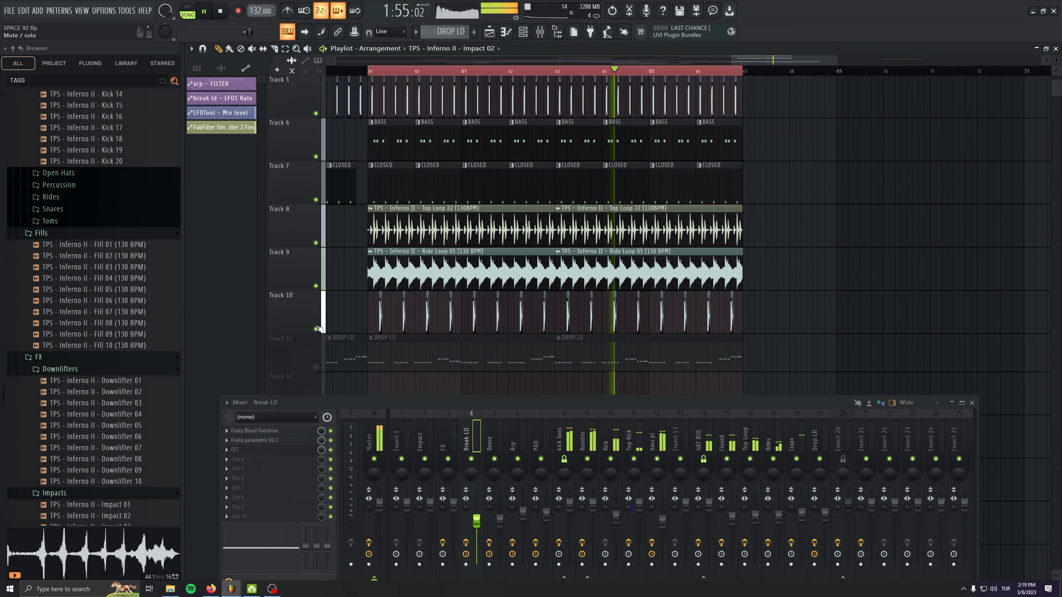
click(316, 367)
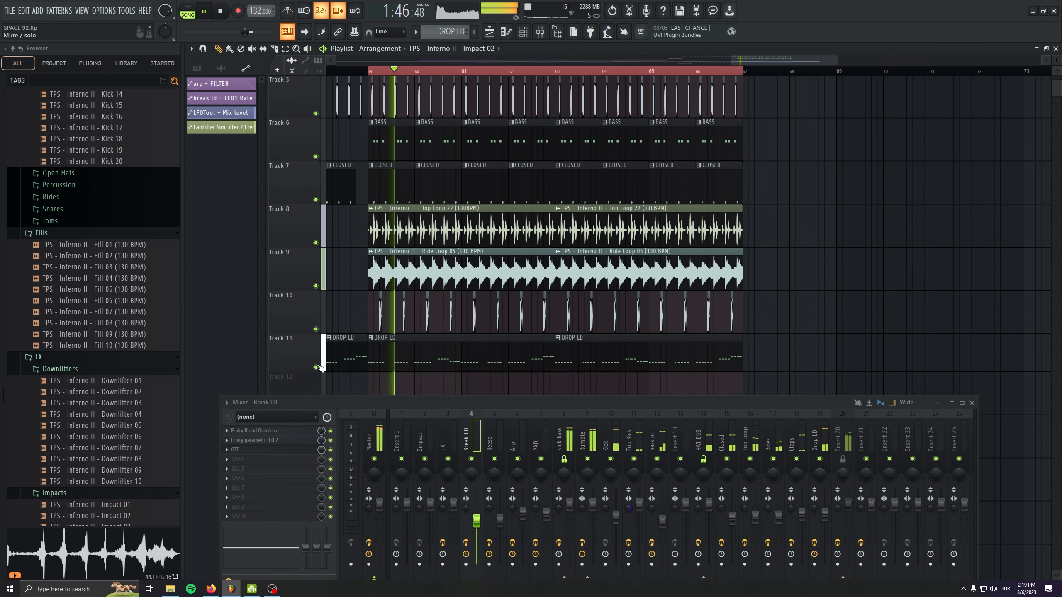
scroll(396, 340, down, 1)
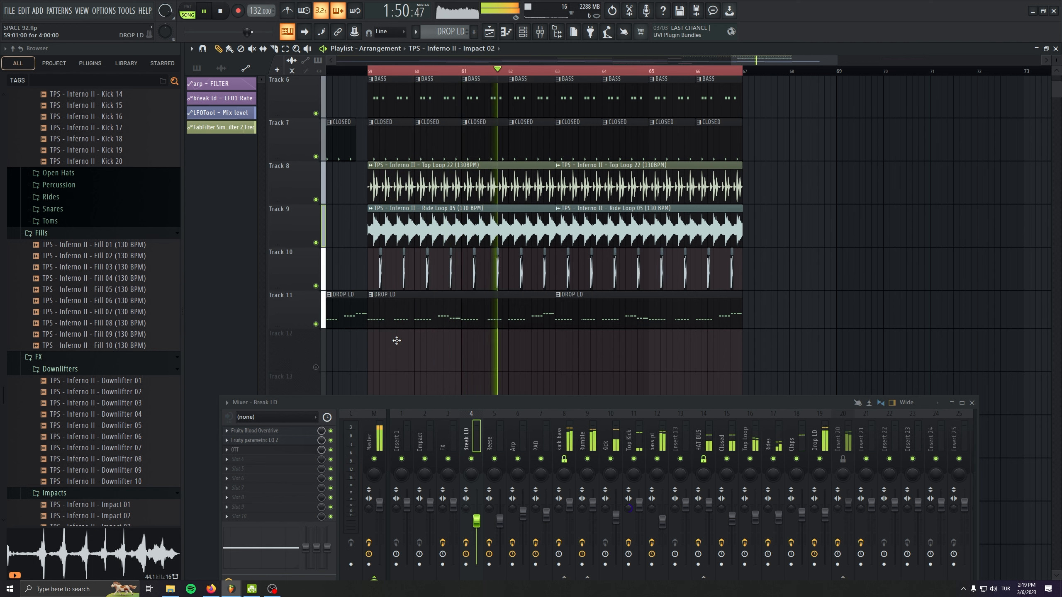
scroll(396, 340, up, 2)
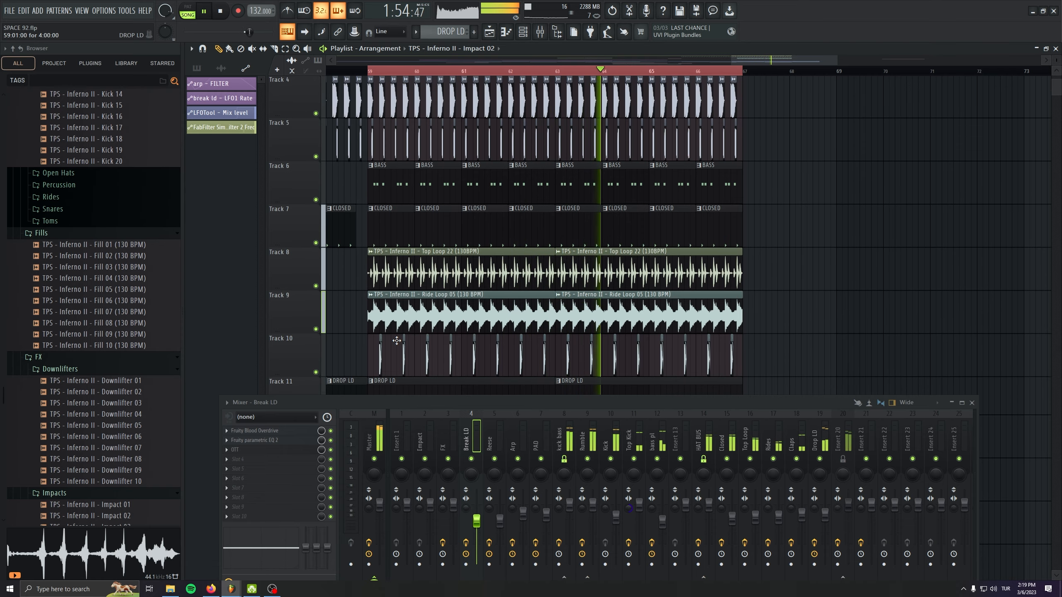
scroll(396, 340, up, 3)
Solo the four playlist tracks above the BASS track one after another, ending on the Kick 10 track
scroll(369, 209, up, 10)
right_click(316, 157)
right_click(316, 201)
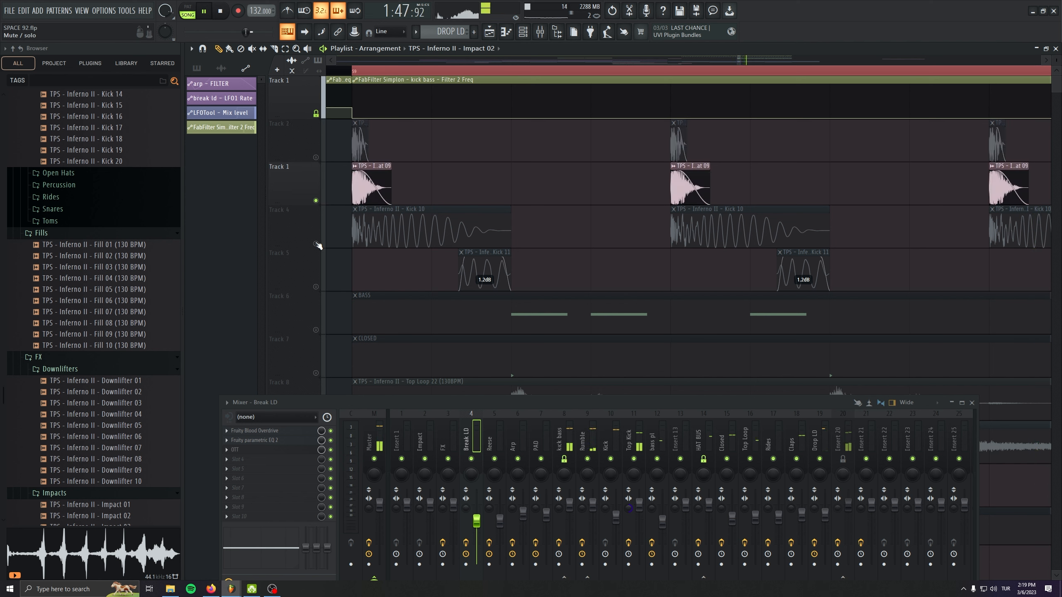
right_click(316, 243)
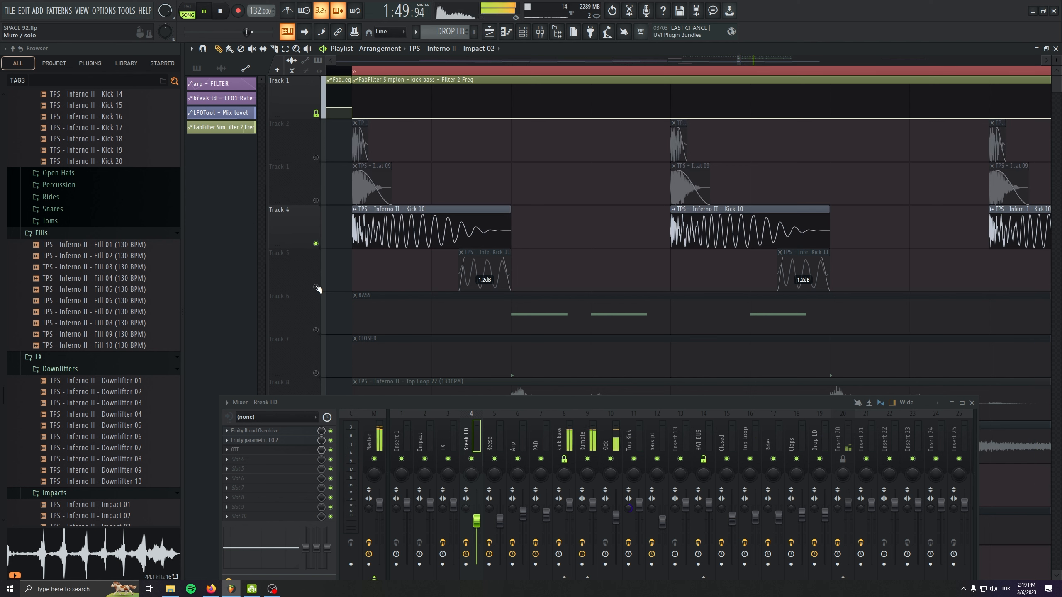
right_click(316, 286)
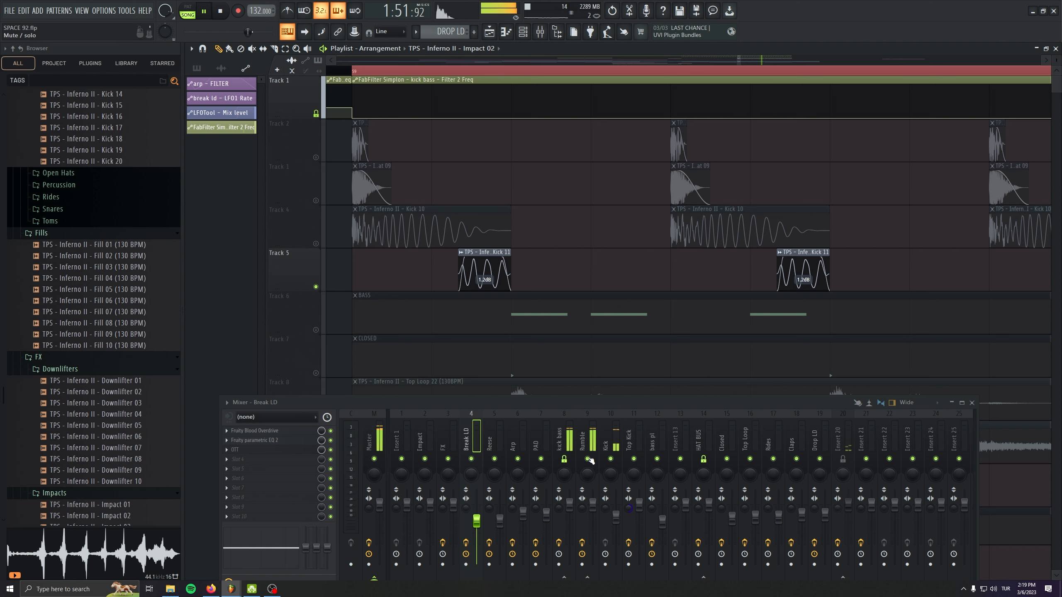
right_click(317, 245)
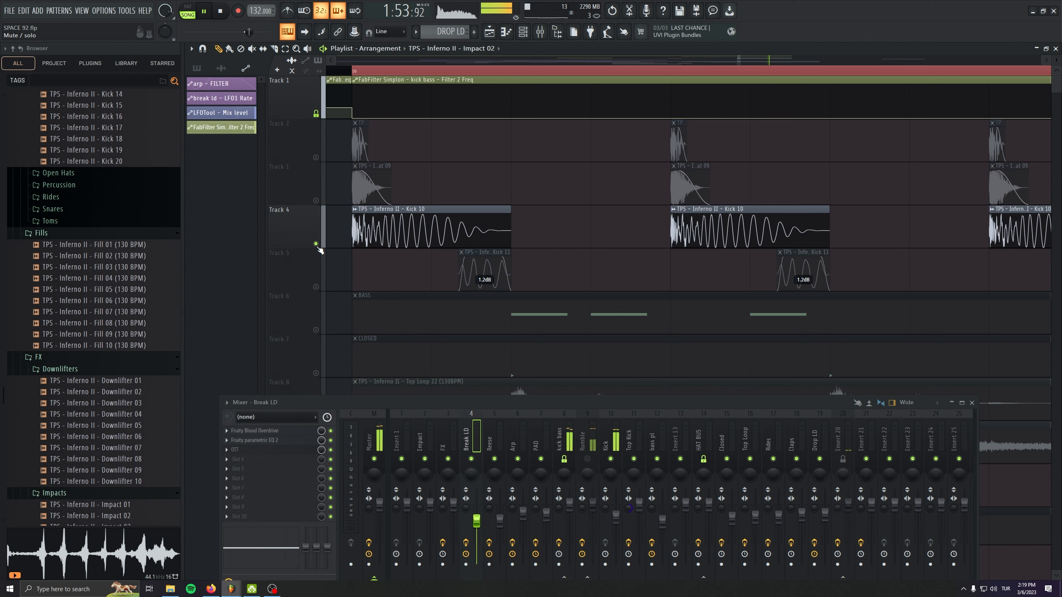
Unmute the Kick 11 track and the two short percussion tracks above Kick 10, checking the lower one muted and unmuted
click(316, 287)
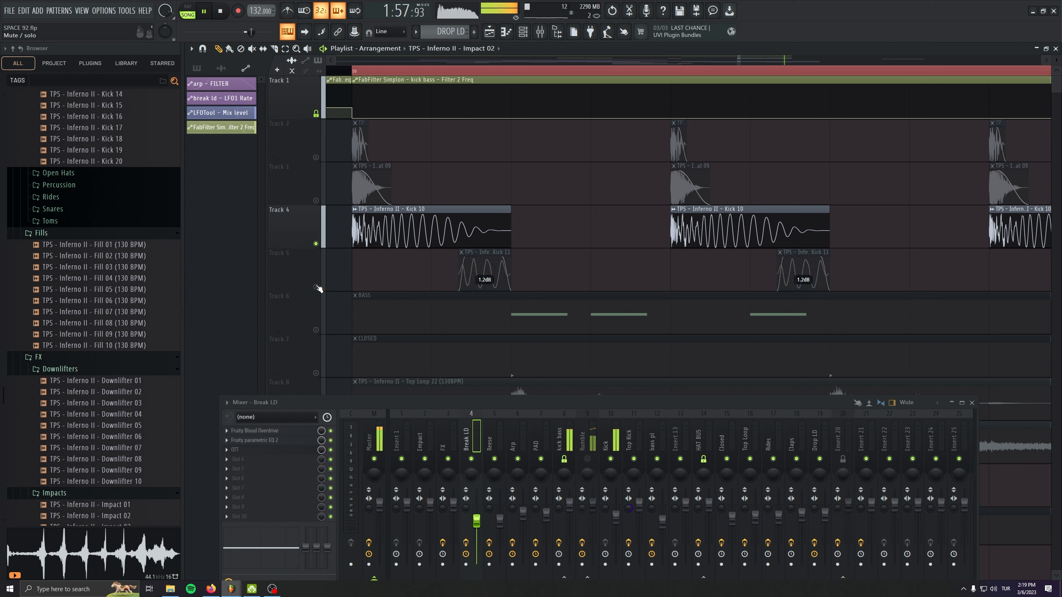
click(316, 200)
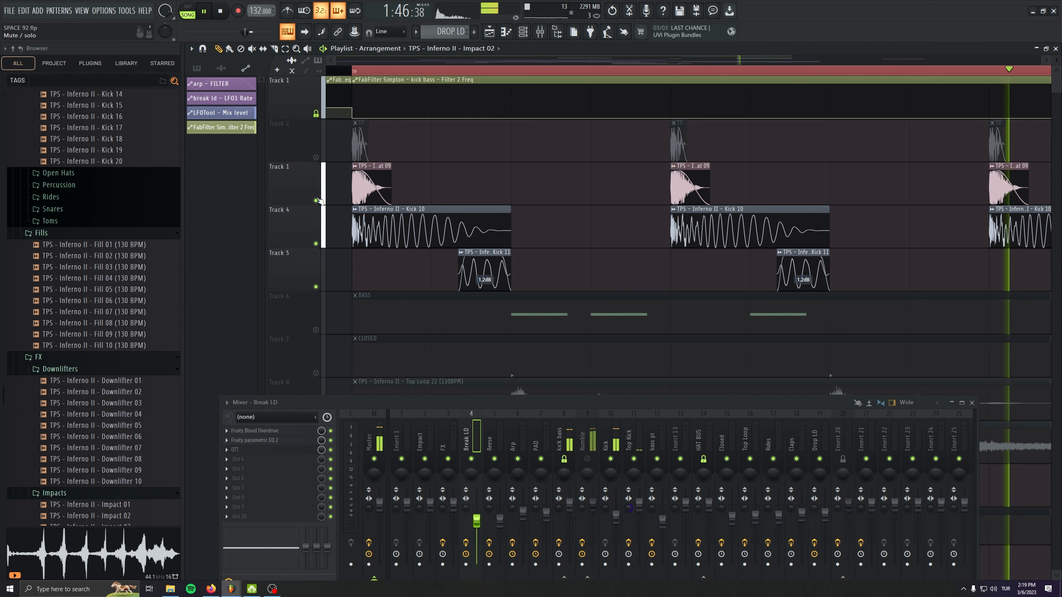
click(316, 158)
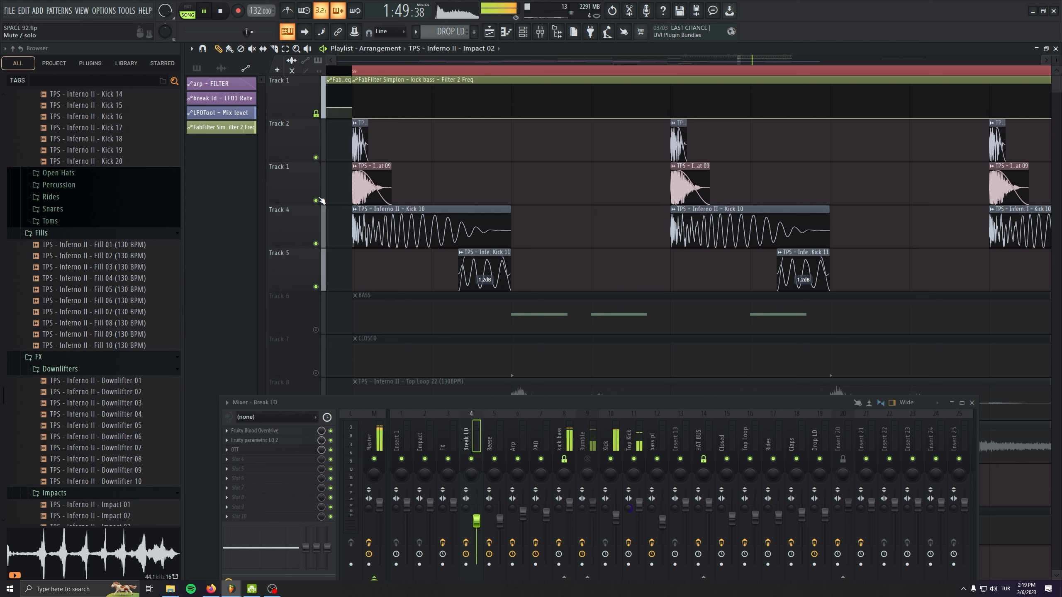
click(317, 201)
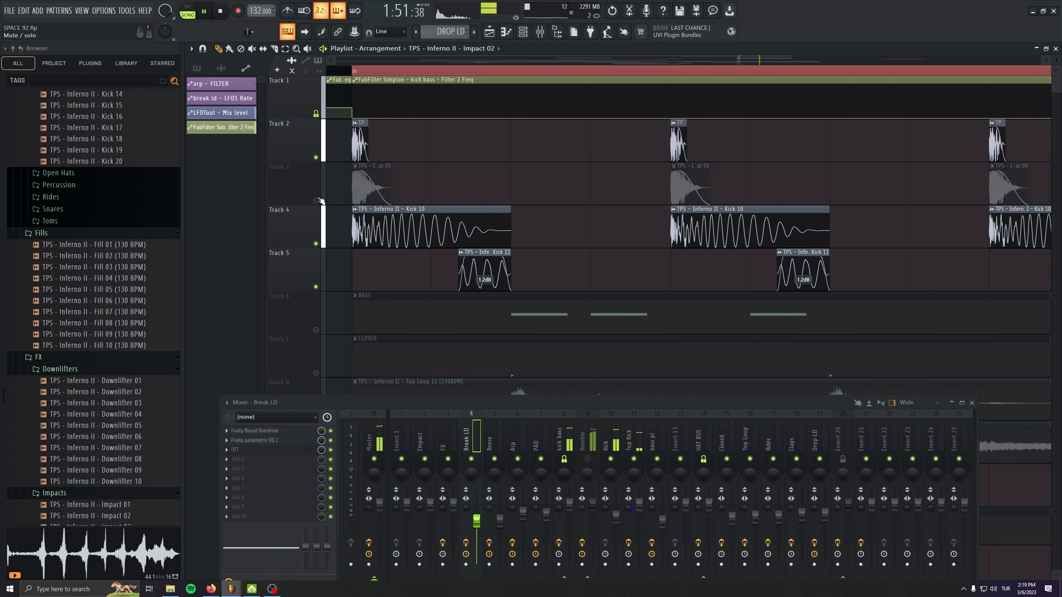
click(316, 200)
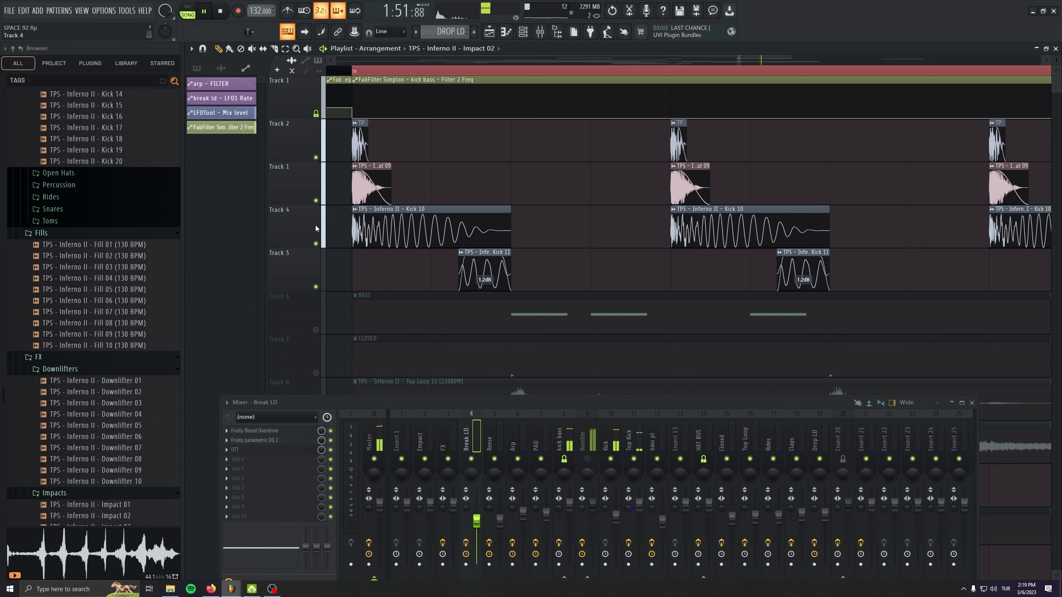
Unmute the BASS, CLOSED, Top Loop 22, Ride Loop 05 and clap tracks over the layered kicks
click(316, 330)
scroll(401, 290, down, 3)
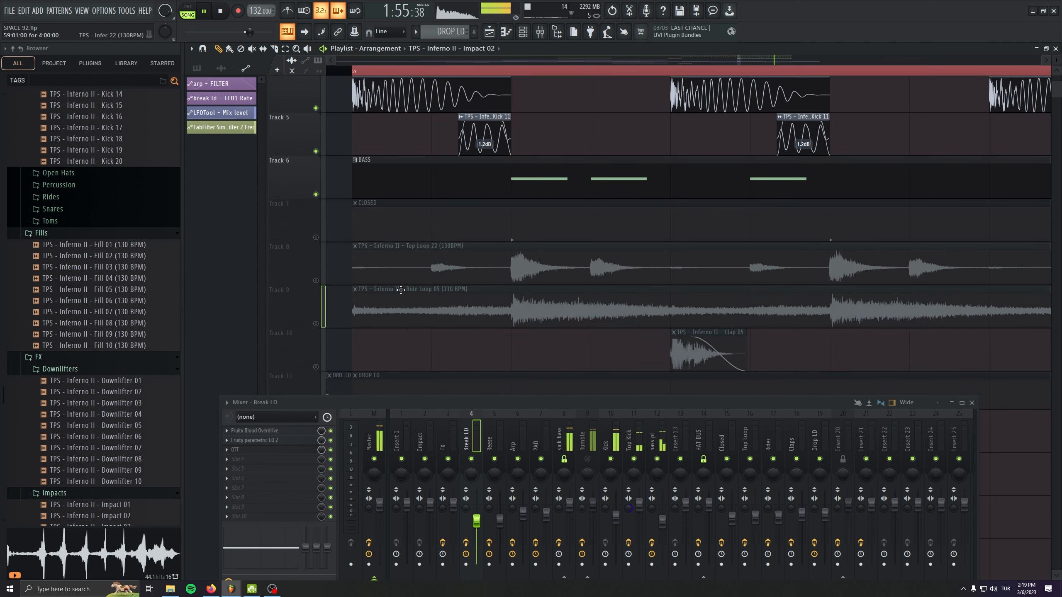
scroll(400, 290, down, 2)
drag(316, 158, 327, 307)
scroll(334, 317, down, 5)
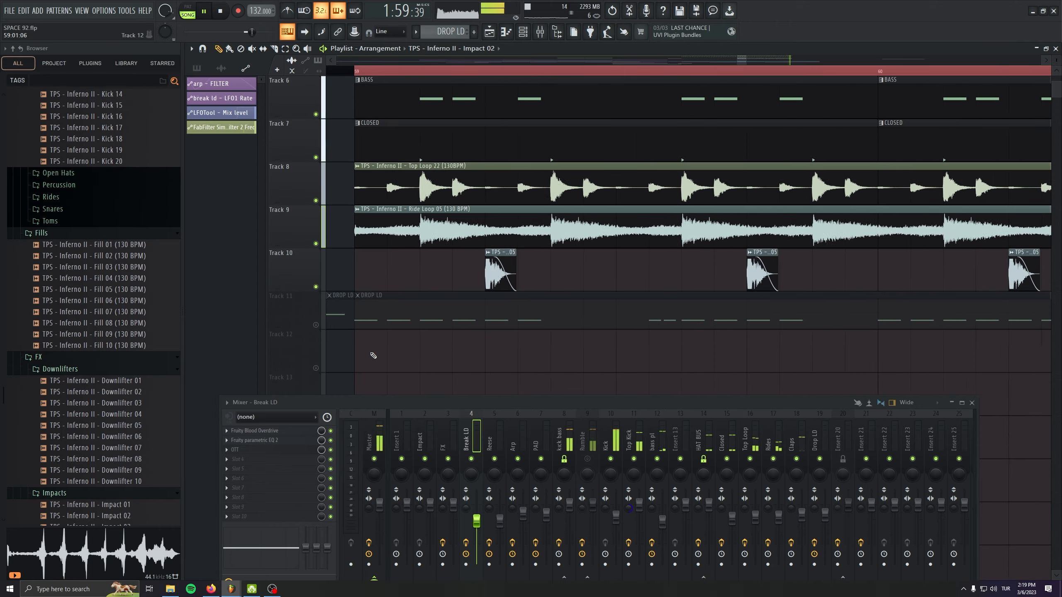
scroll(349, 333, down, 3)
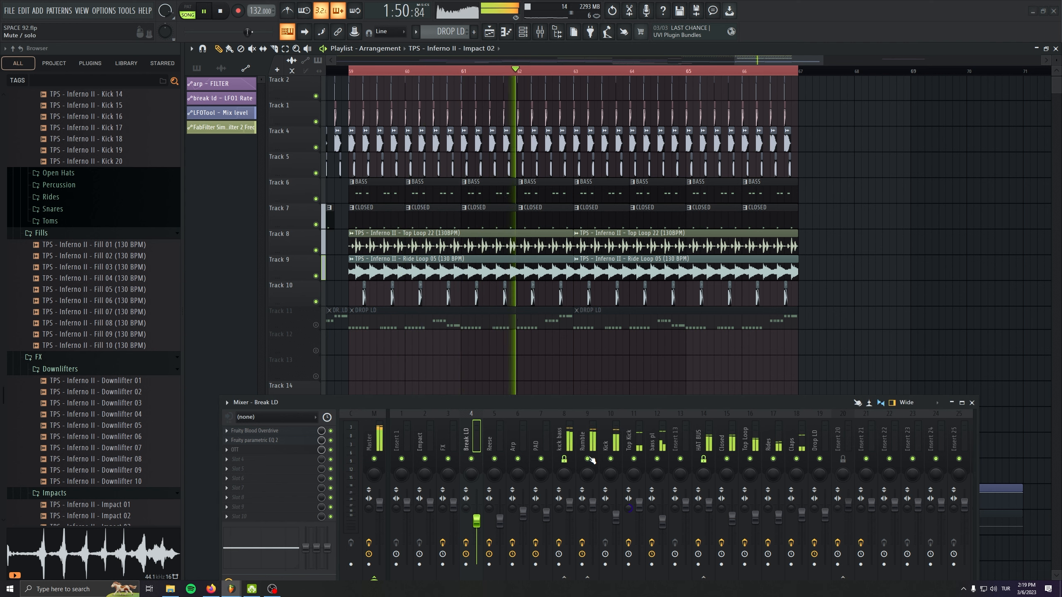
Unmute the DROP LD playlist track and set the Drop LD mixer fader to -3.0 dB
click(316, 325)
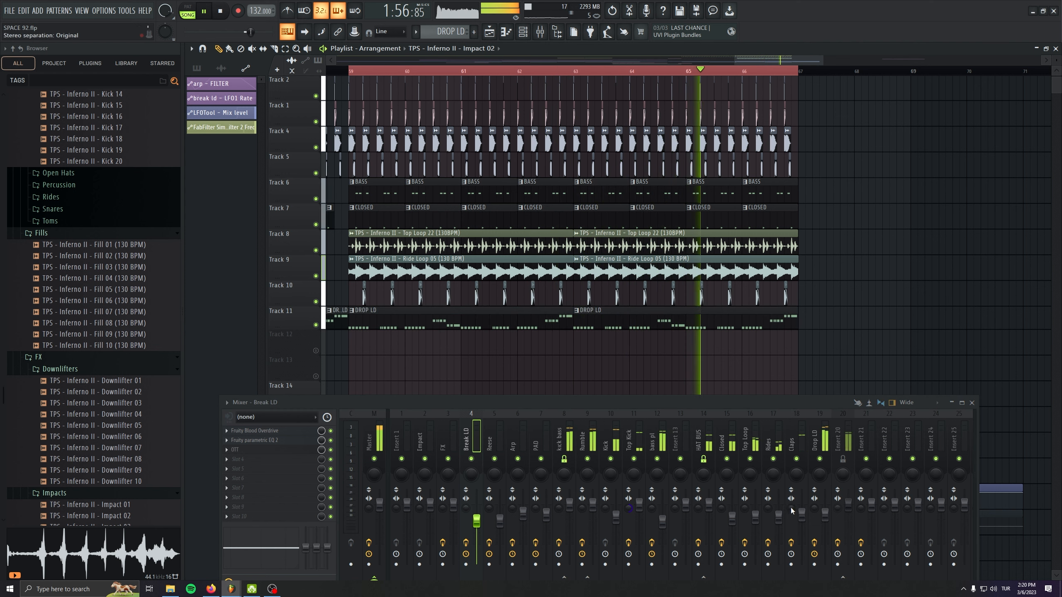
click(825, 514)
drag(825, 513, 826, 513)
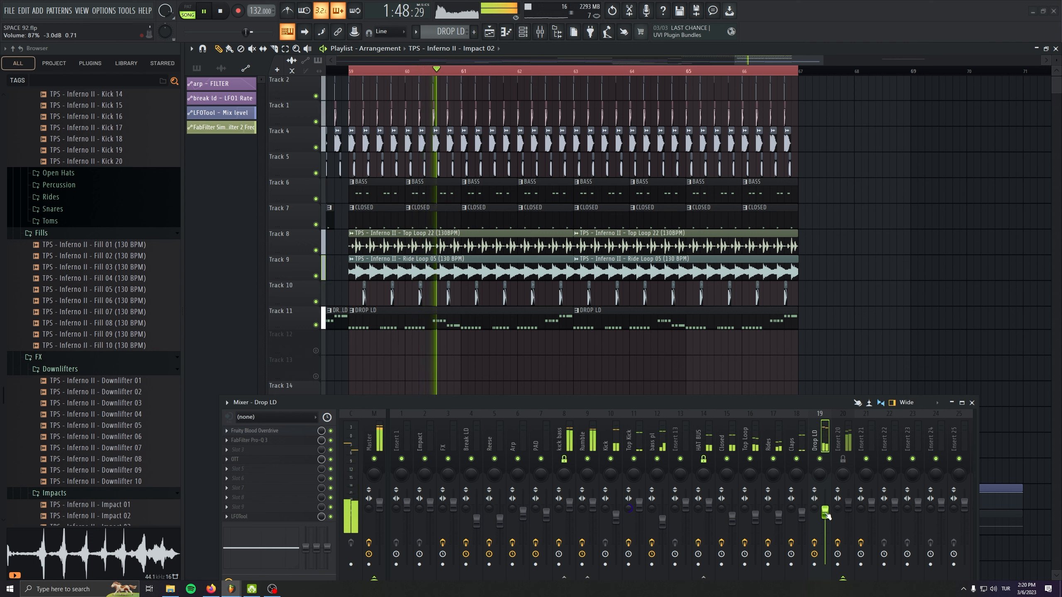